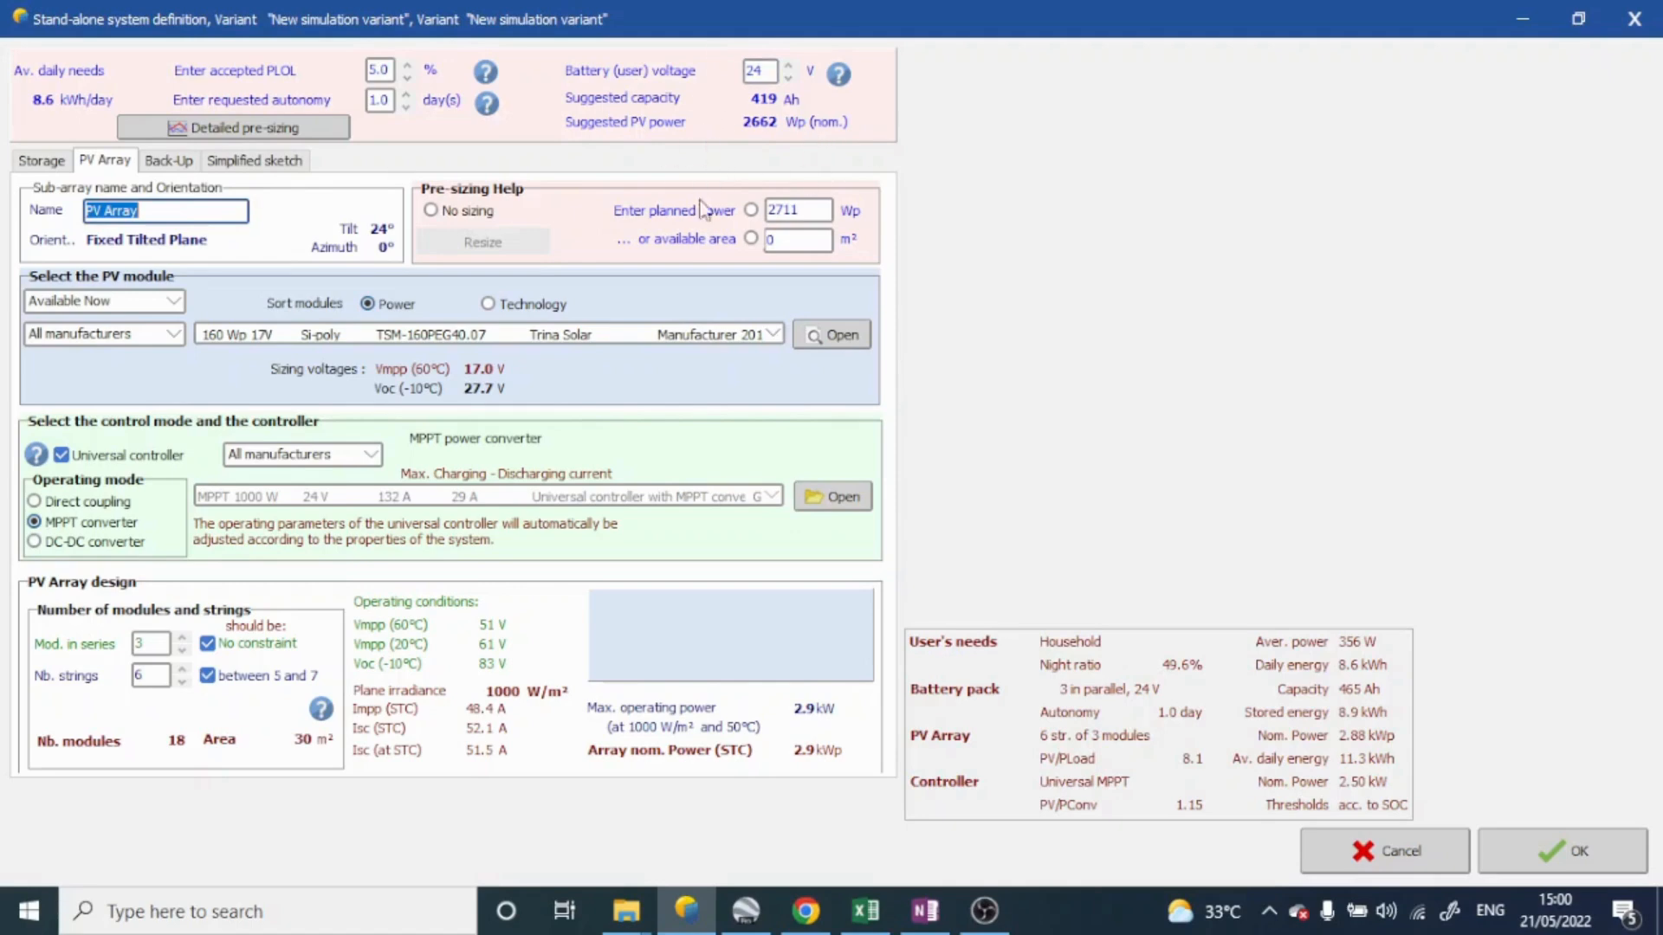
Step: Set the PV module manufacturer filter to All manufacturers
click(172, 334)
click(160, 358)
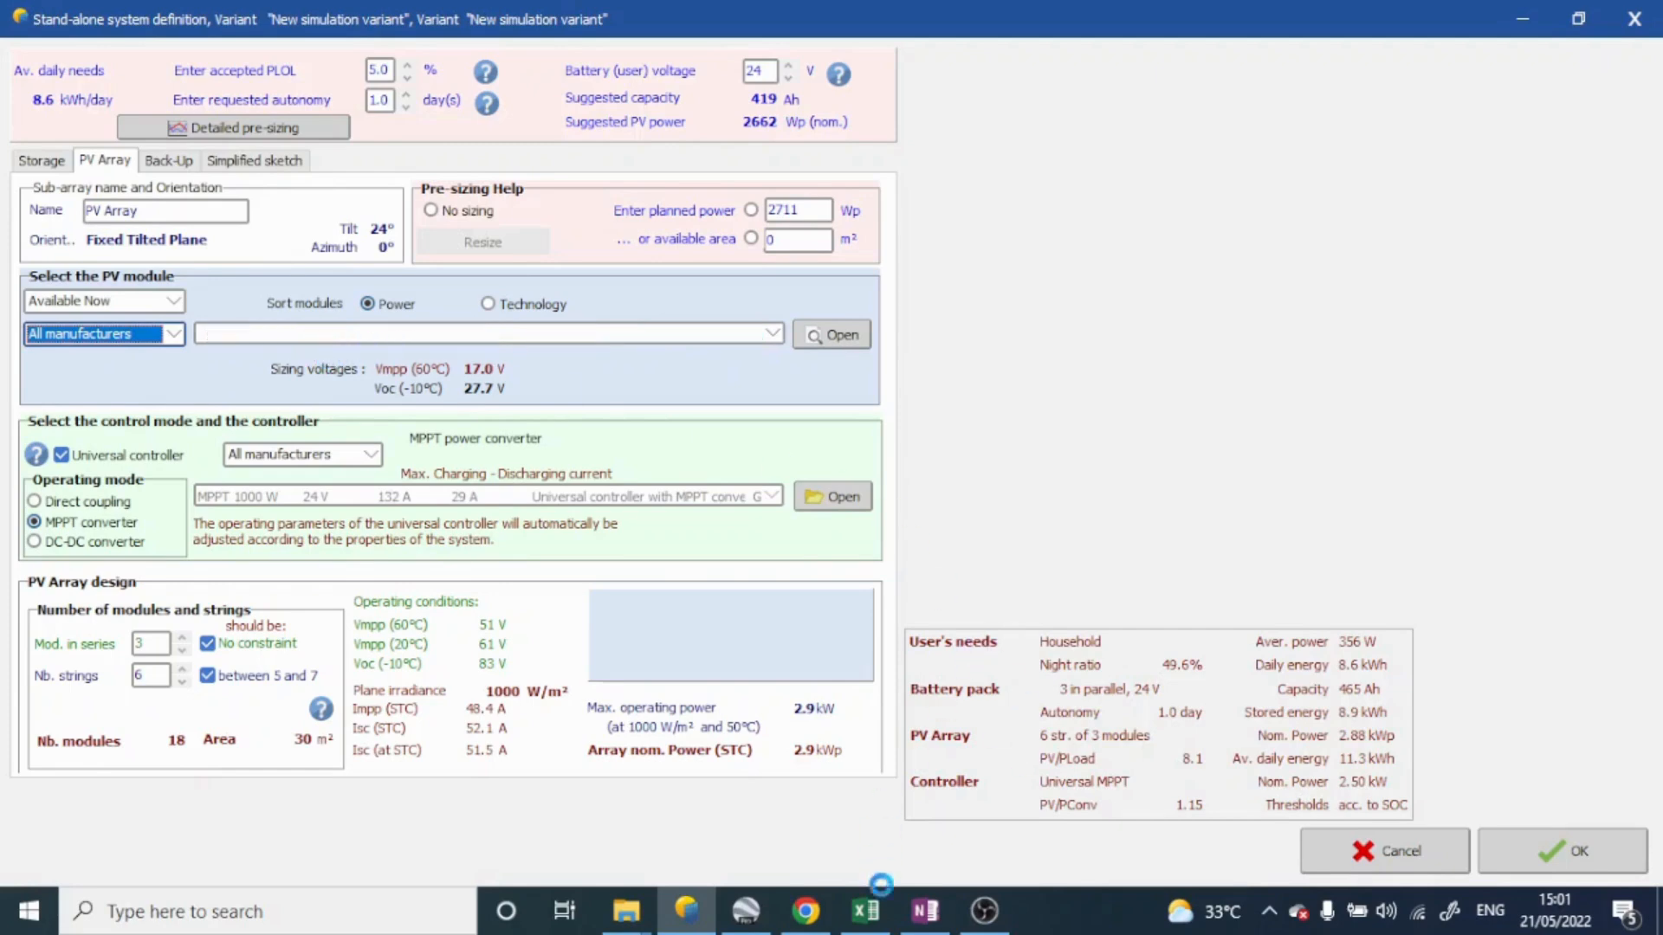
Step: Switch to the Standalone system workbook in Excel and clear the Expected PV Power formula in cell D16
click(871, 925)
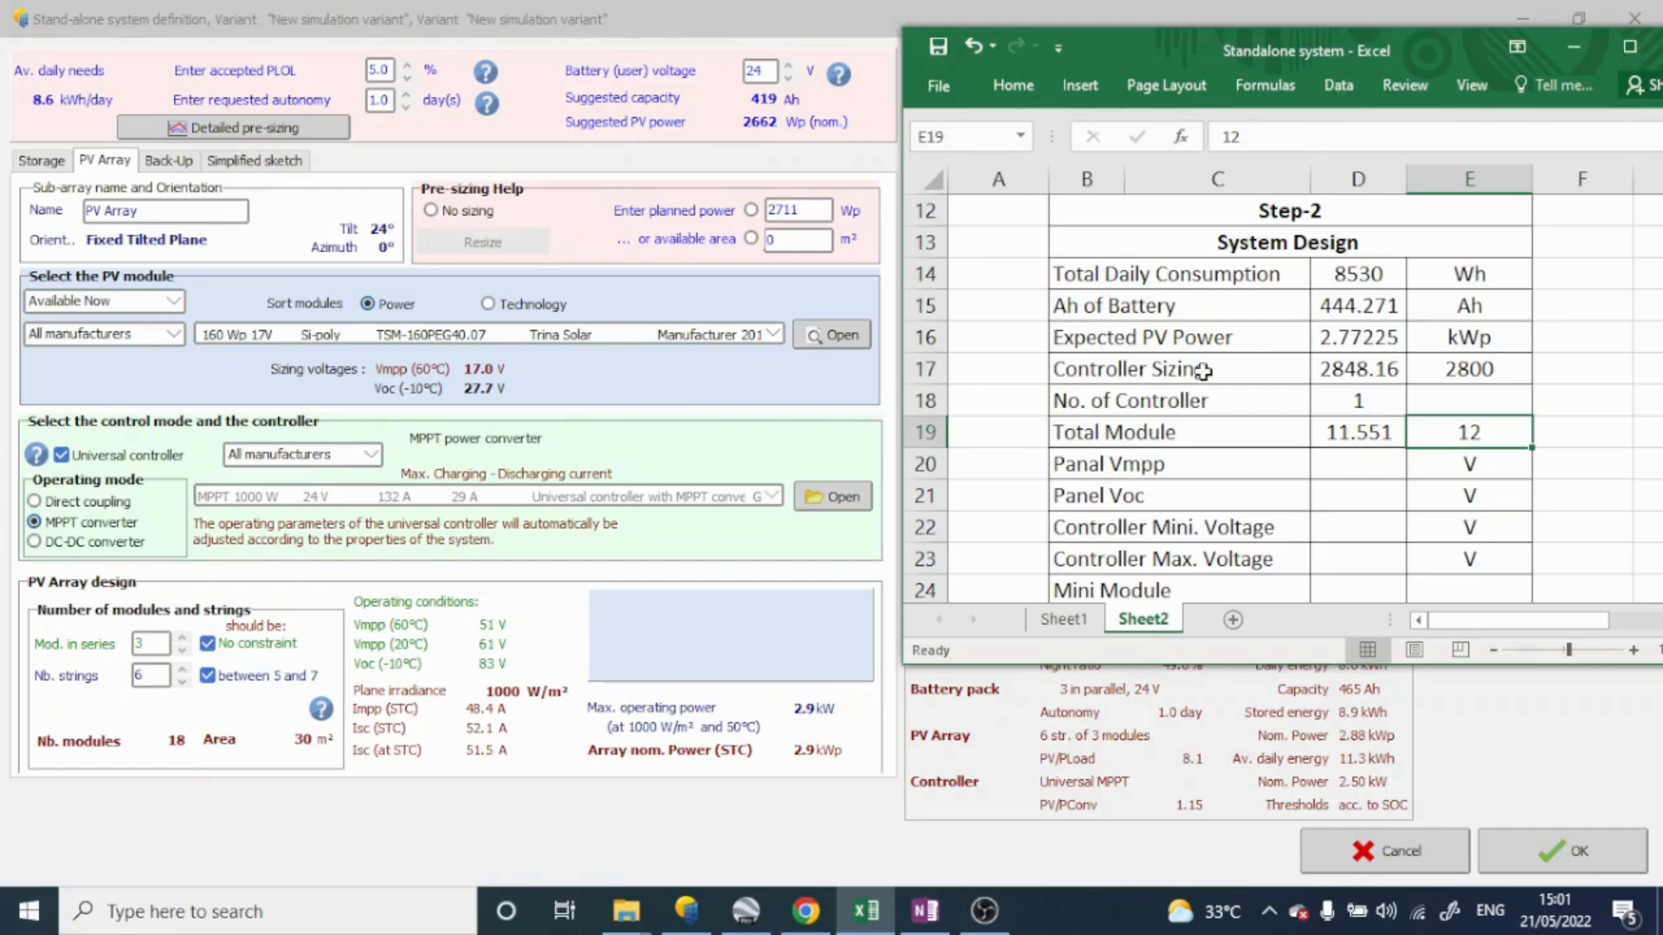
double_click(1389, 338)
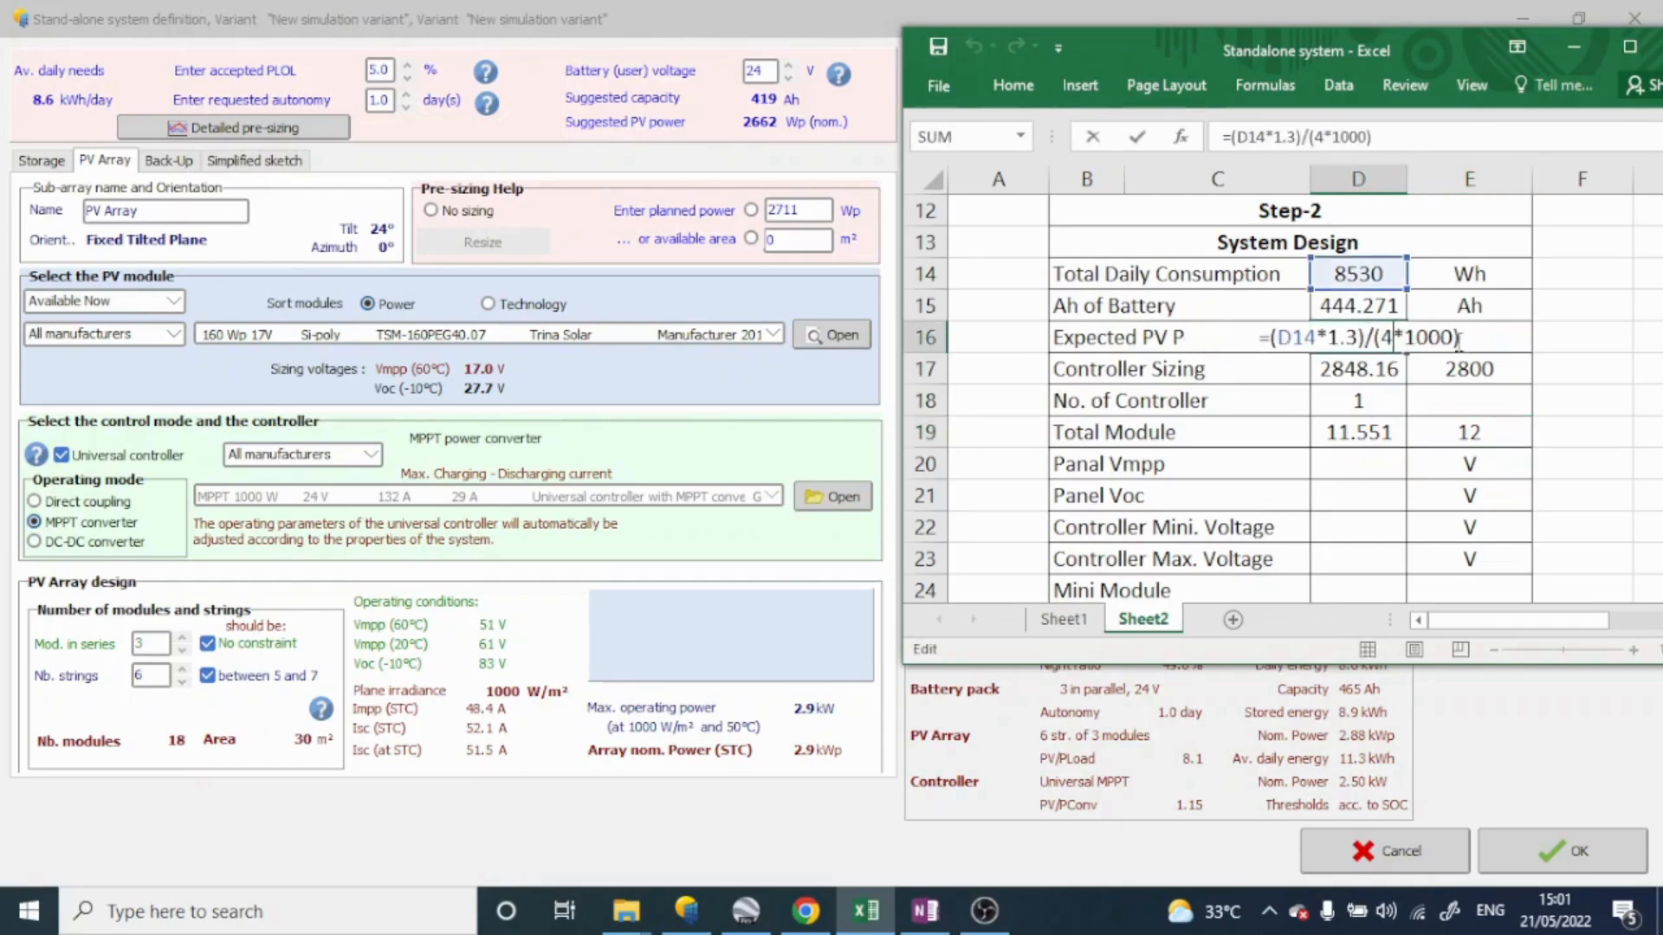
key(BackSpace)
key(BackSpace)
key(BackSpace)
key(BackSpace)
key(BackSpace)
key(BackSpace)
key(BackSpace)
key(BackSpace)
key(BackSpace)
key(BackSpace)
key(BackSpace)
key(BackSpace)
key(BackSpace)
key(BackSpace)
key(BackSpace)
key(BackSpace)
key(BackSpace)
key(BackSpace)
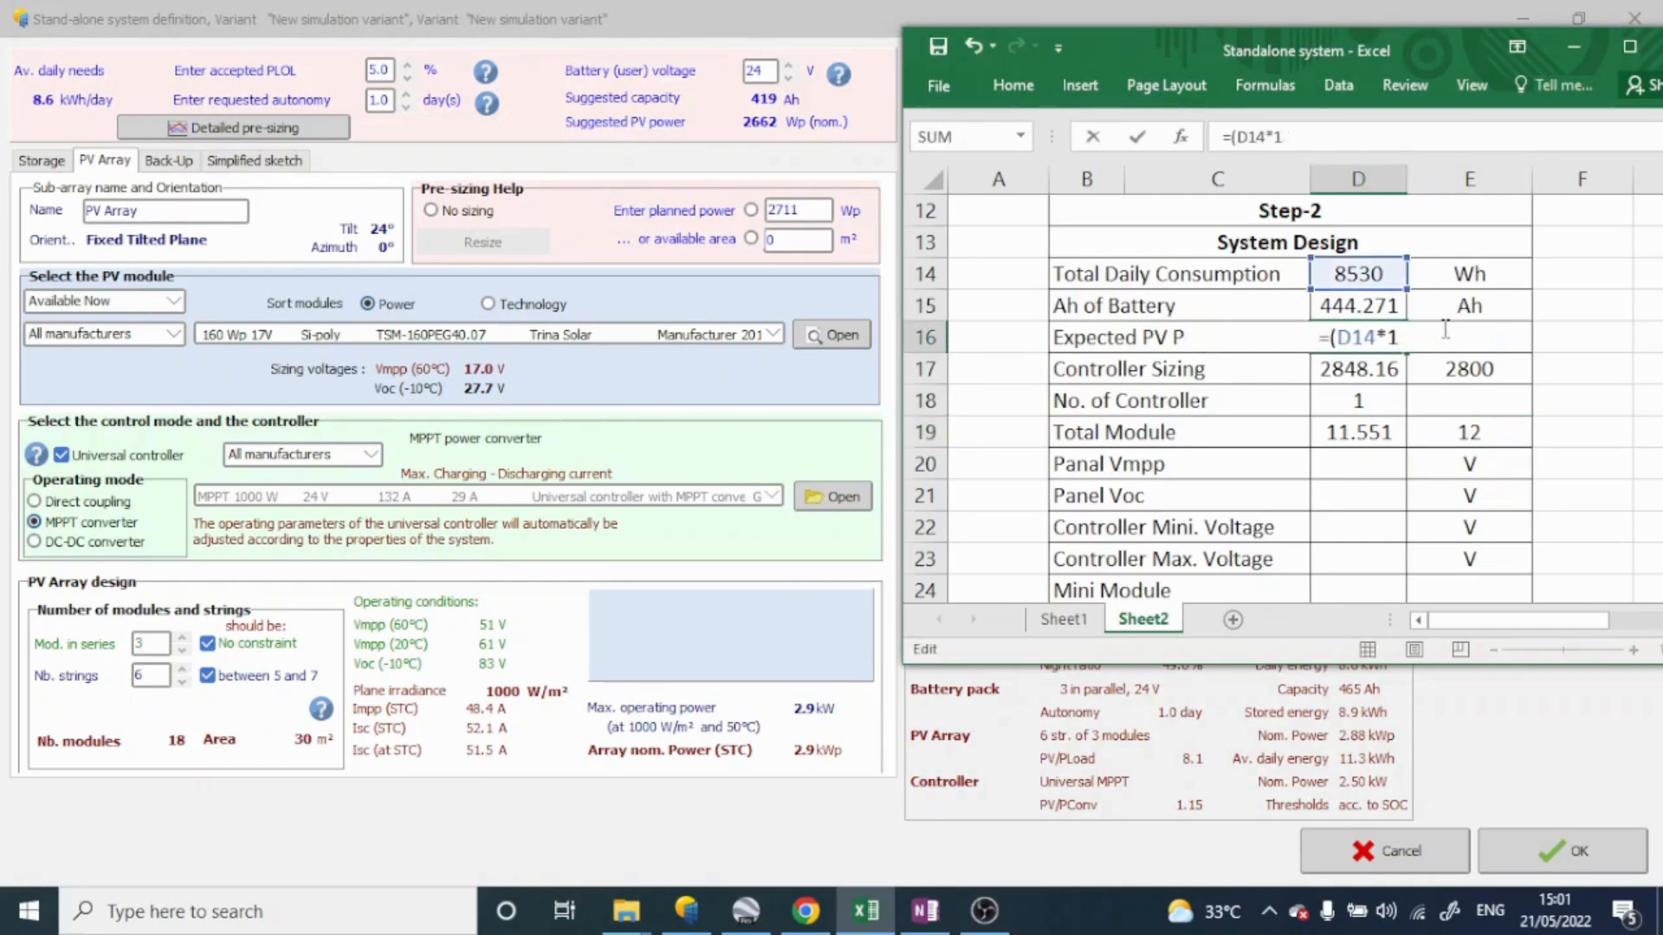
key(BackSpace)
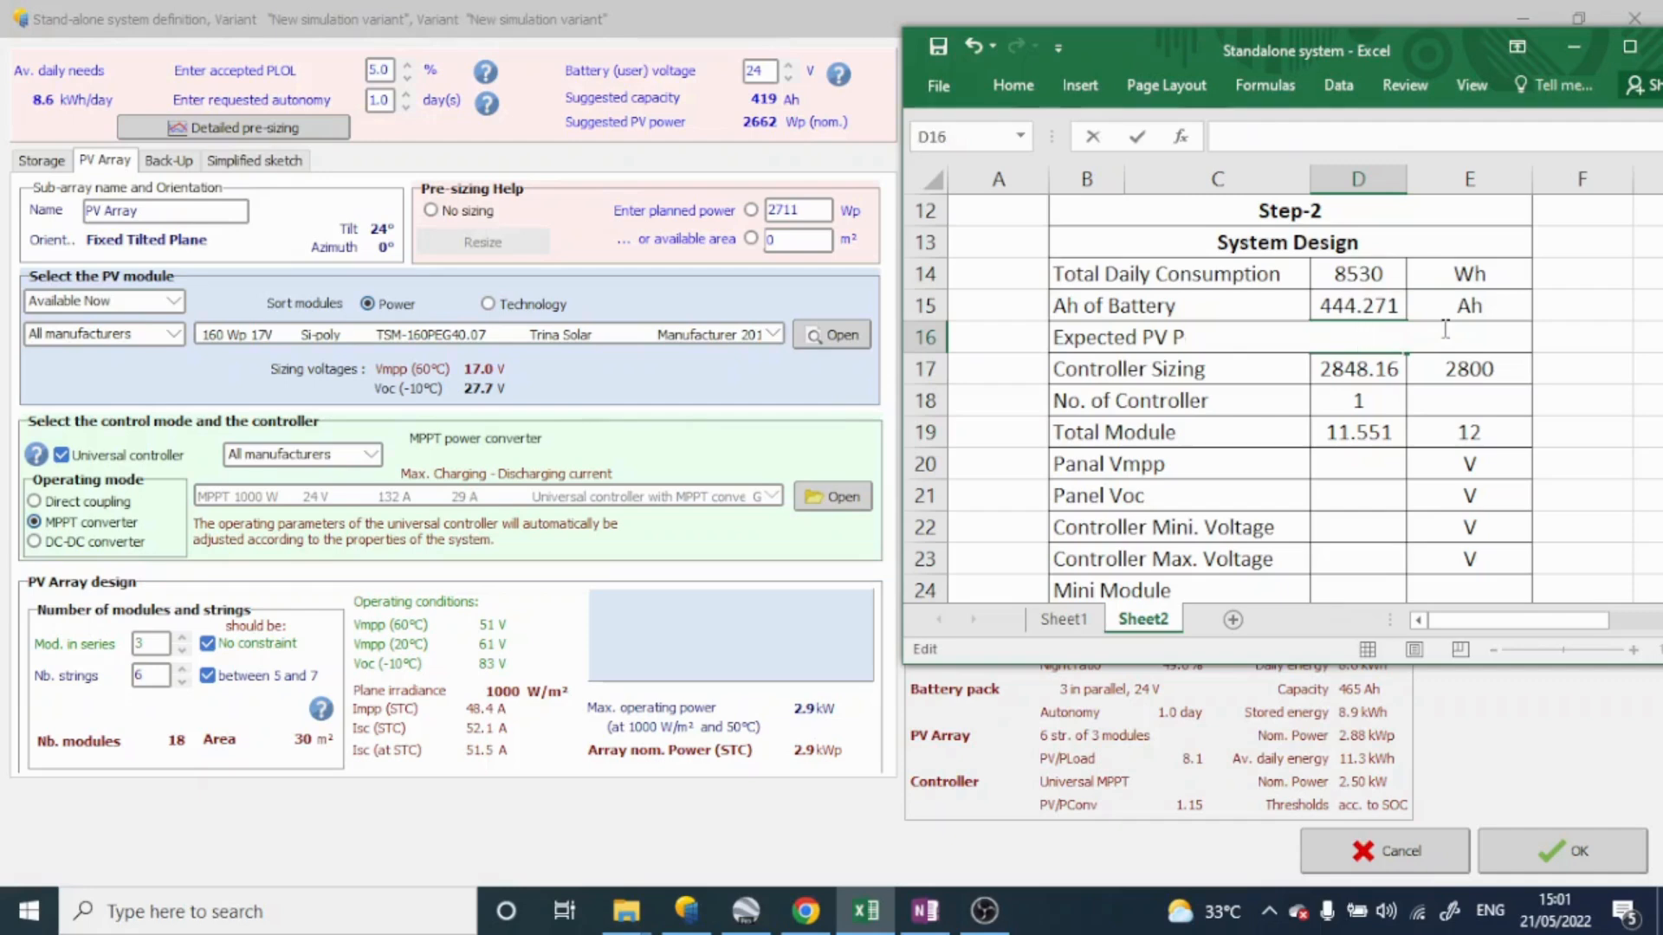
click(1421, 405)
Step: Enter the formula =(D14*1.3)/(4*1000) for Expected PV Power in cell D16
click(1362, 344)
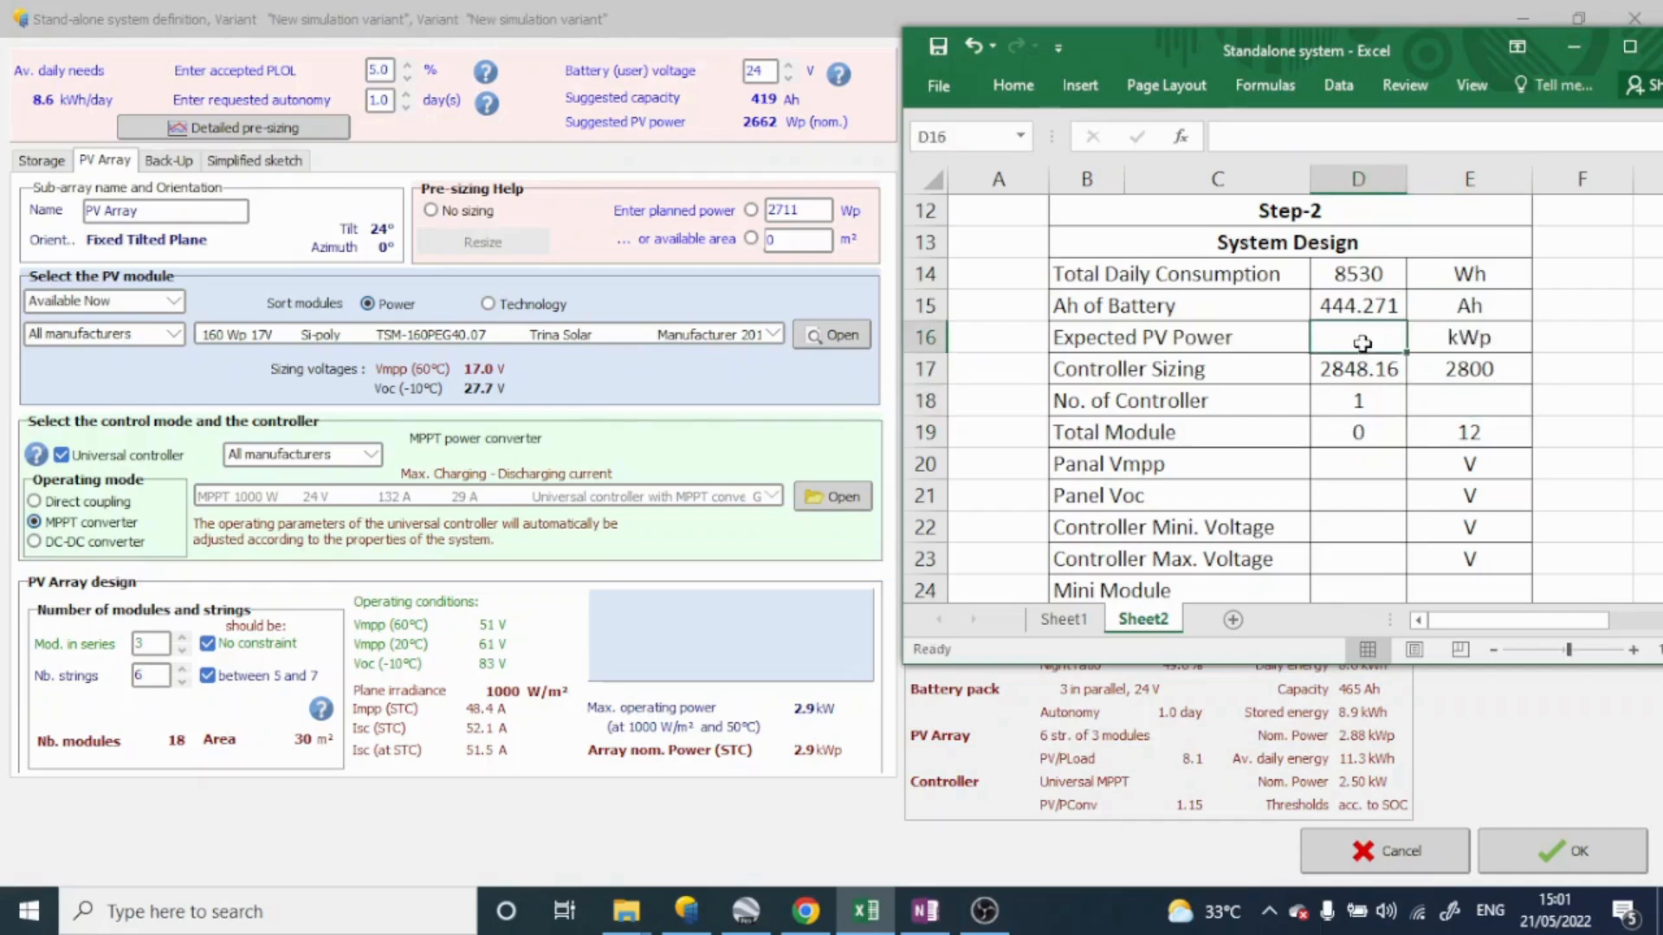
text(=()
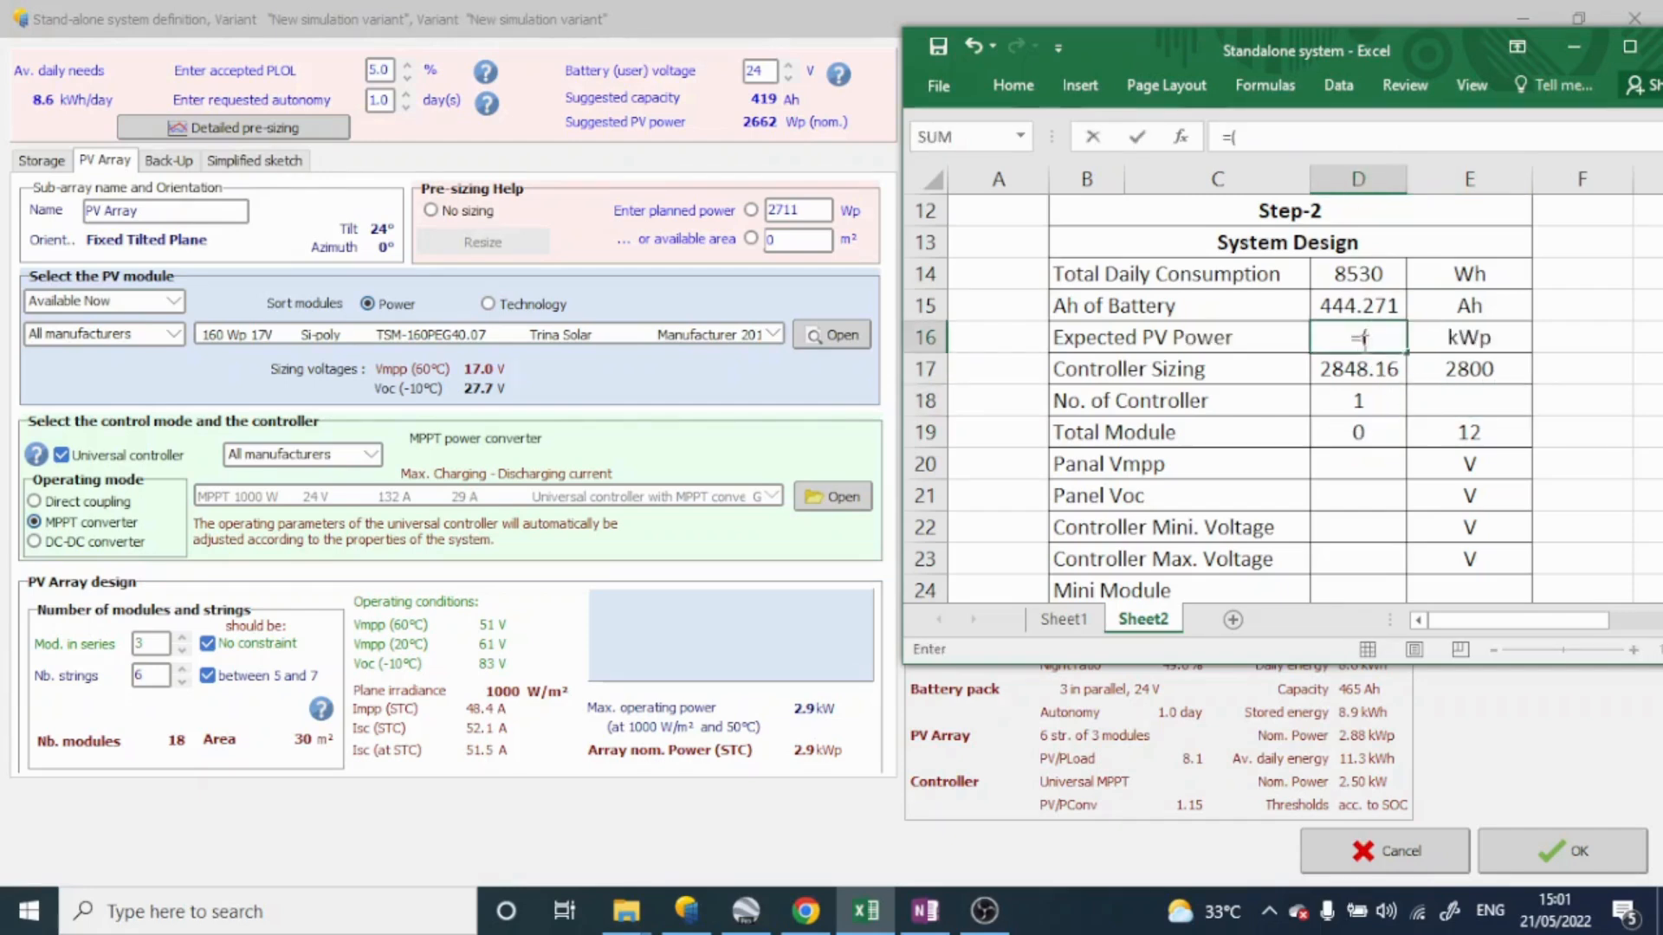
click(1363, 274)
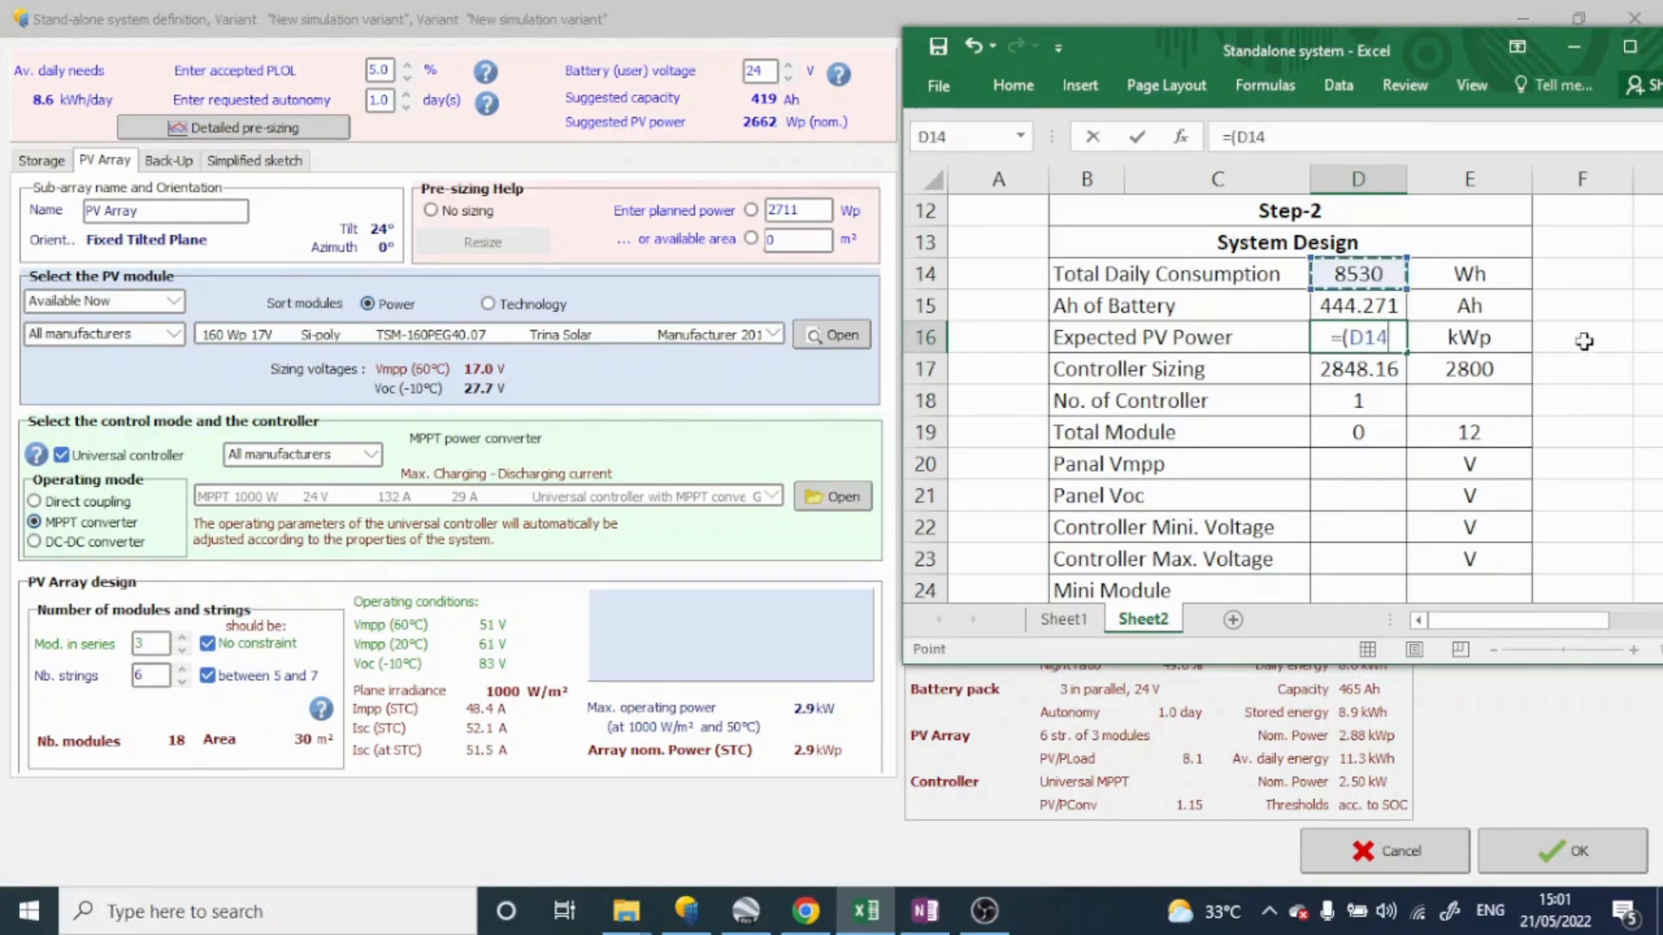
text(*)
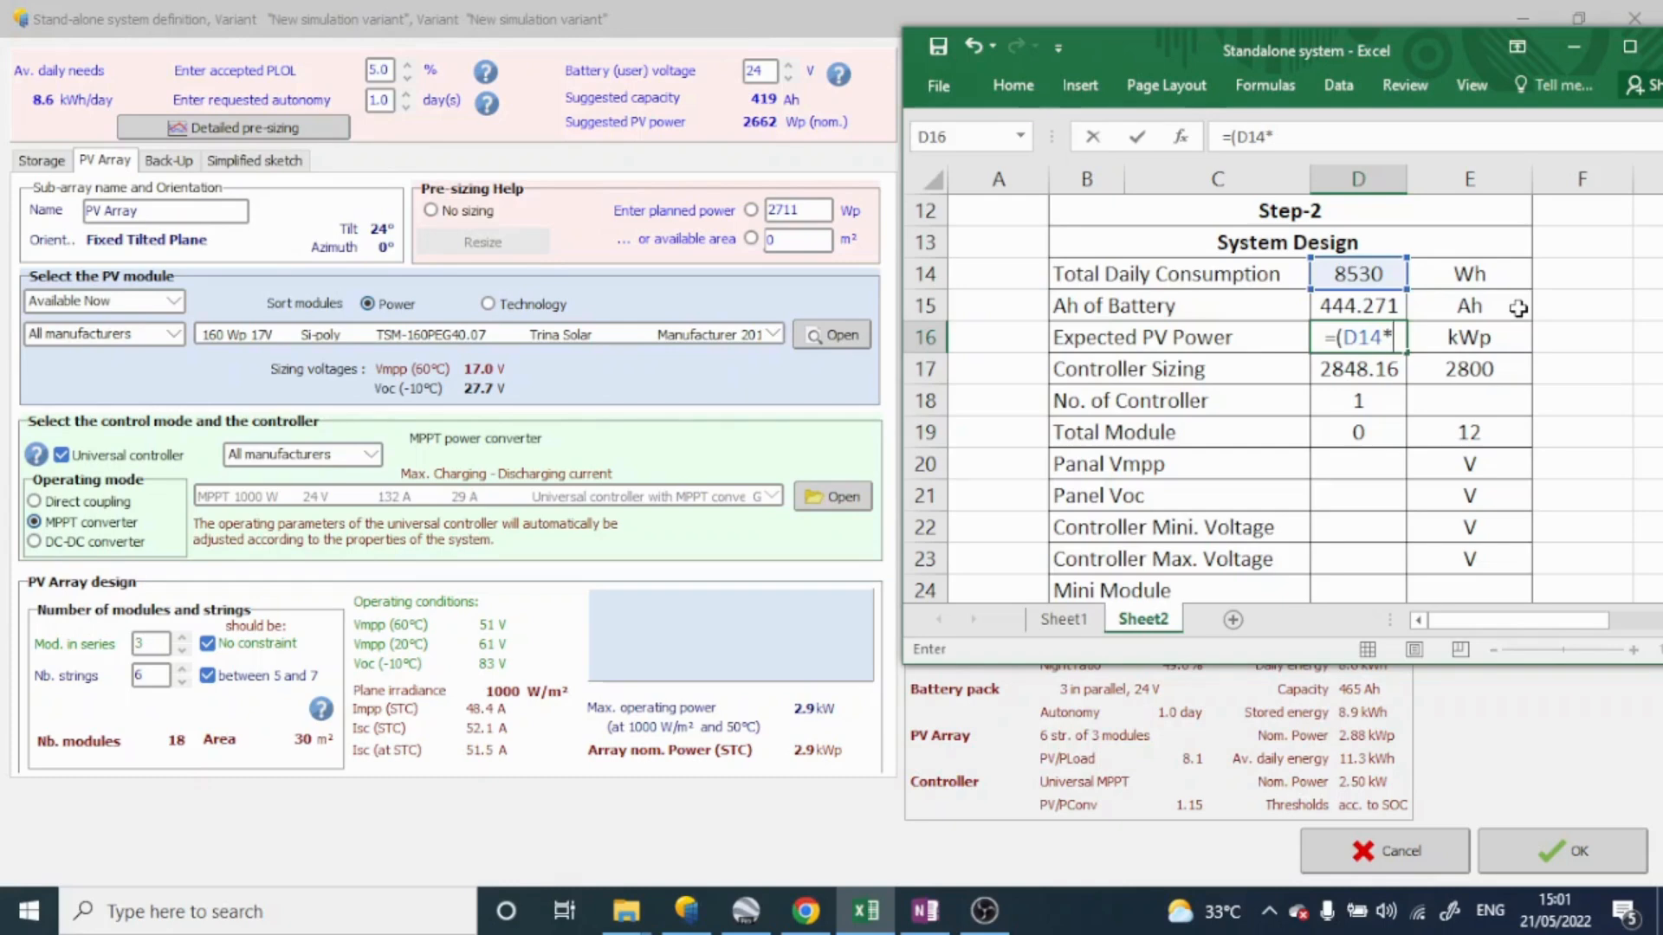
text(10)
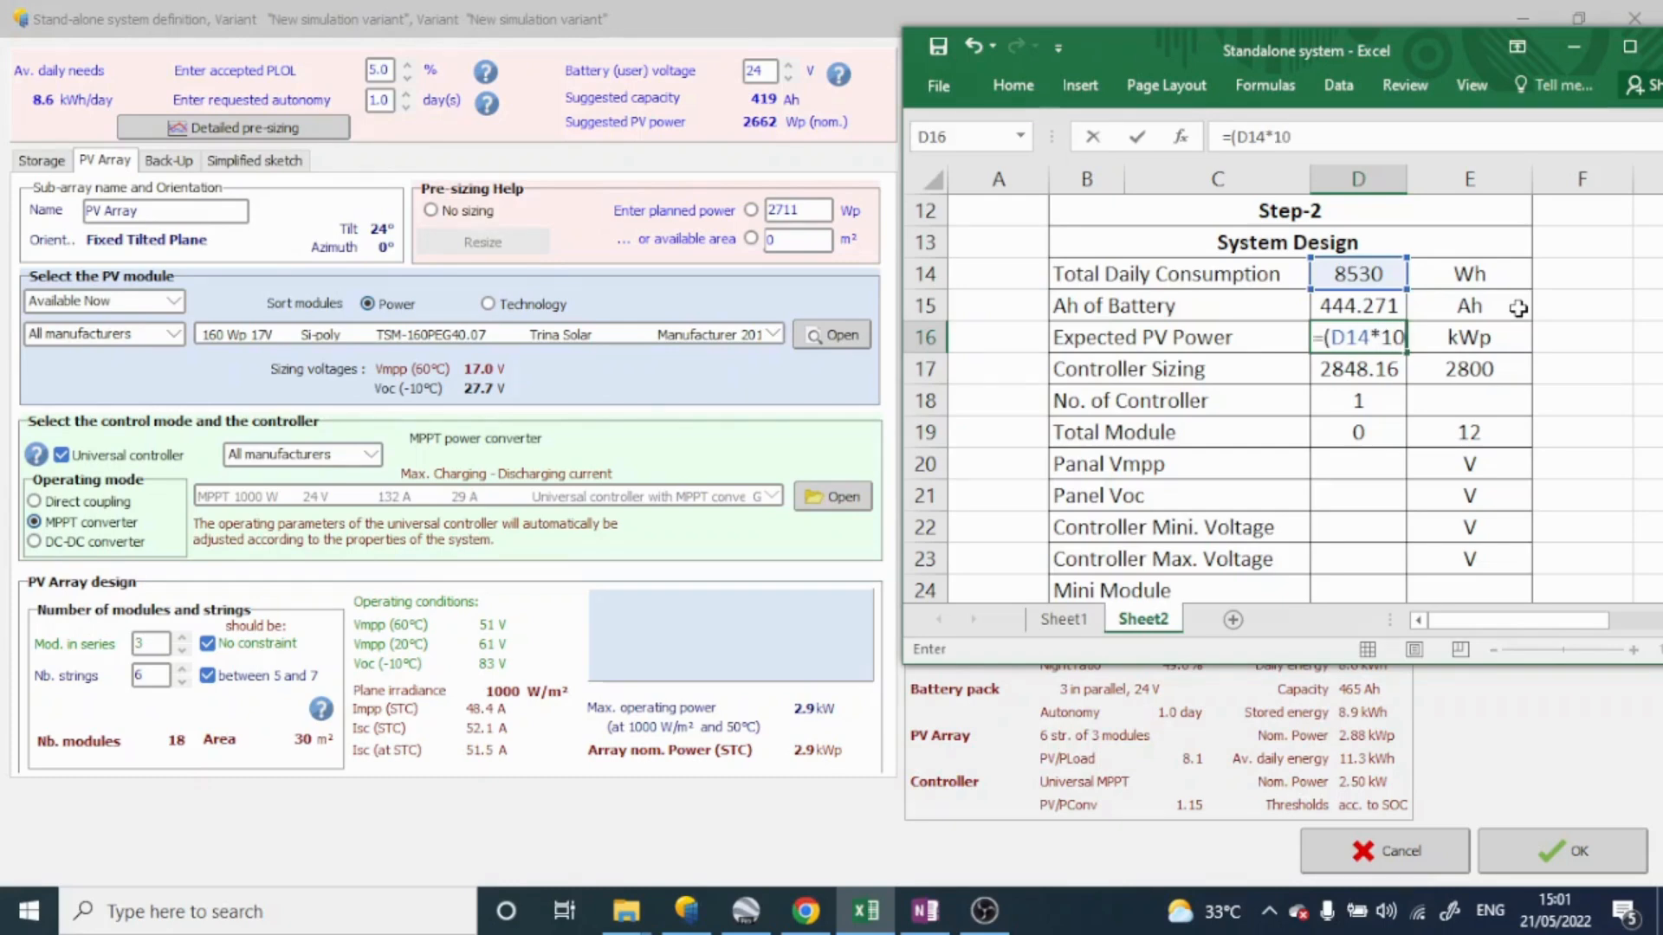
key(BackSpace)
text(.3)
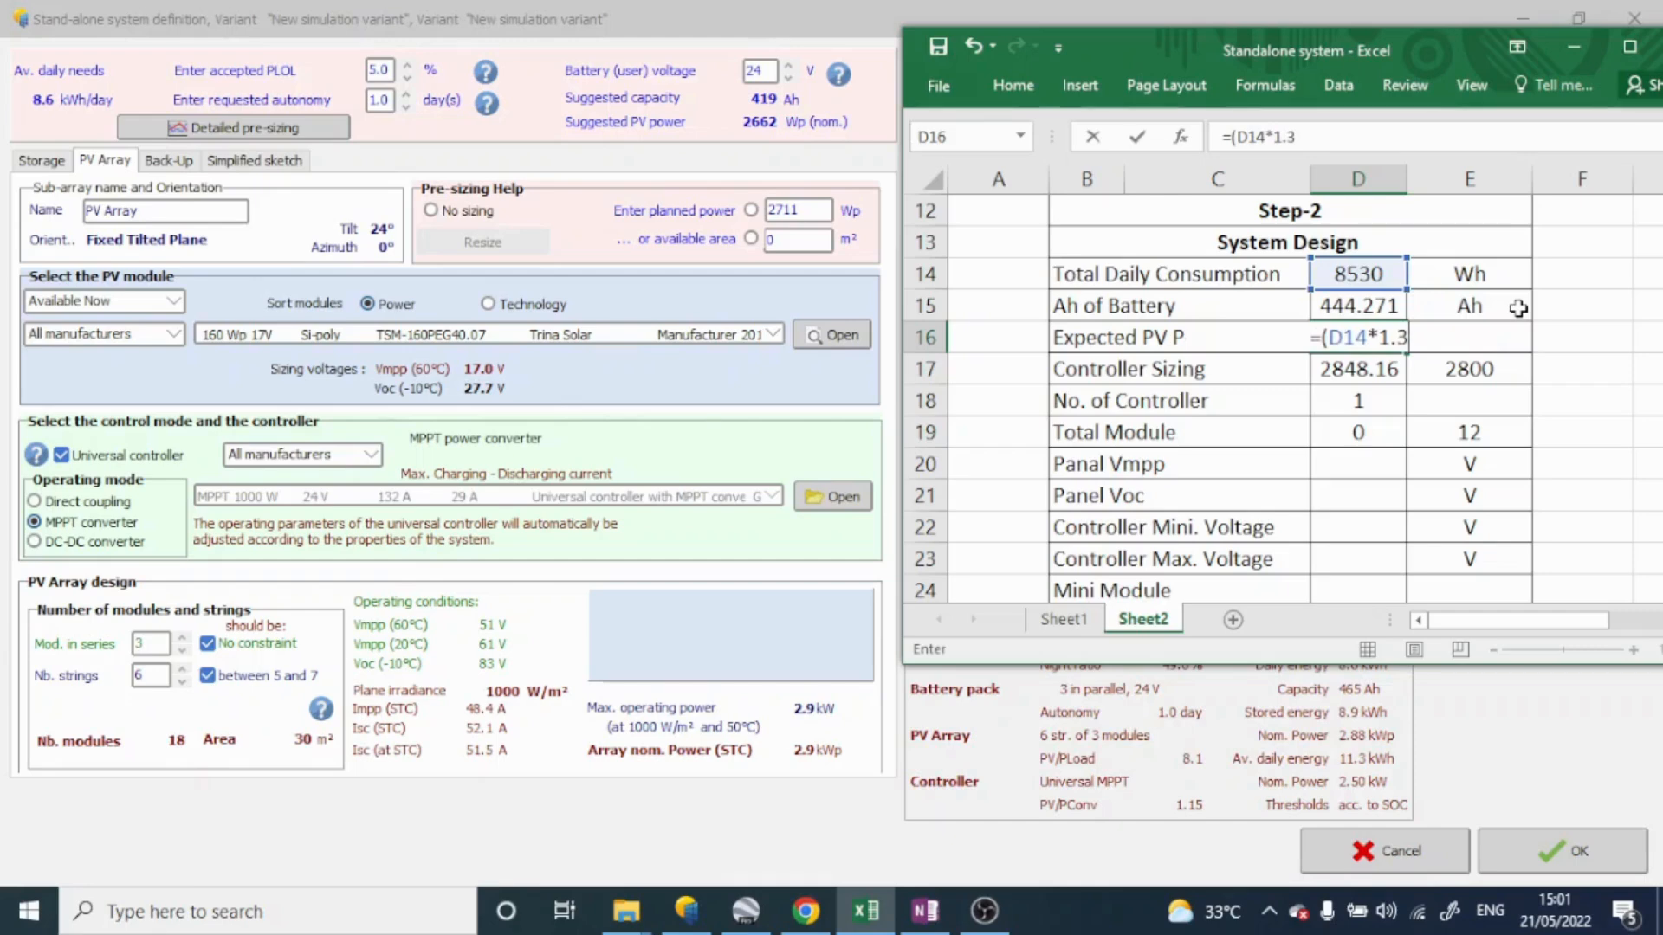
text())
text(/)
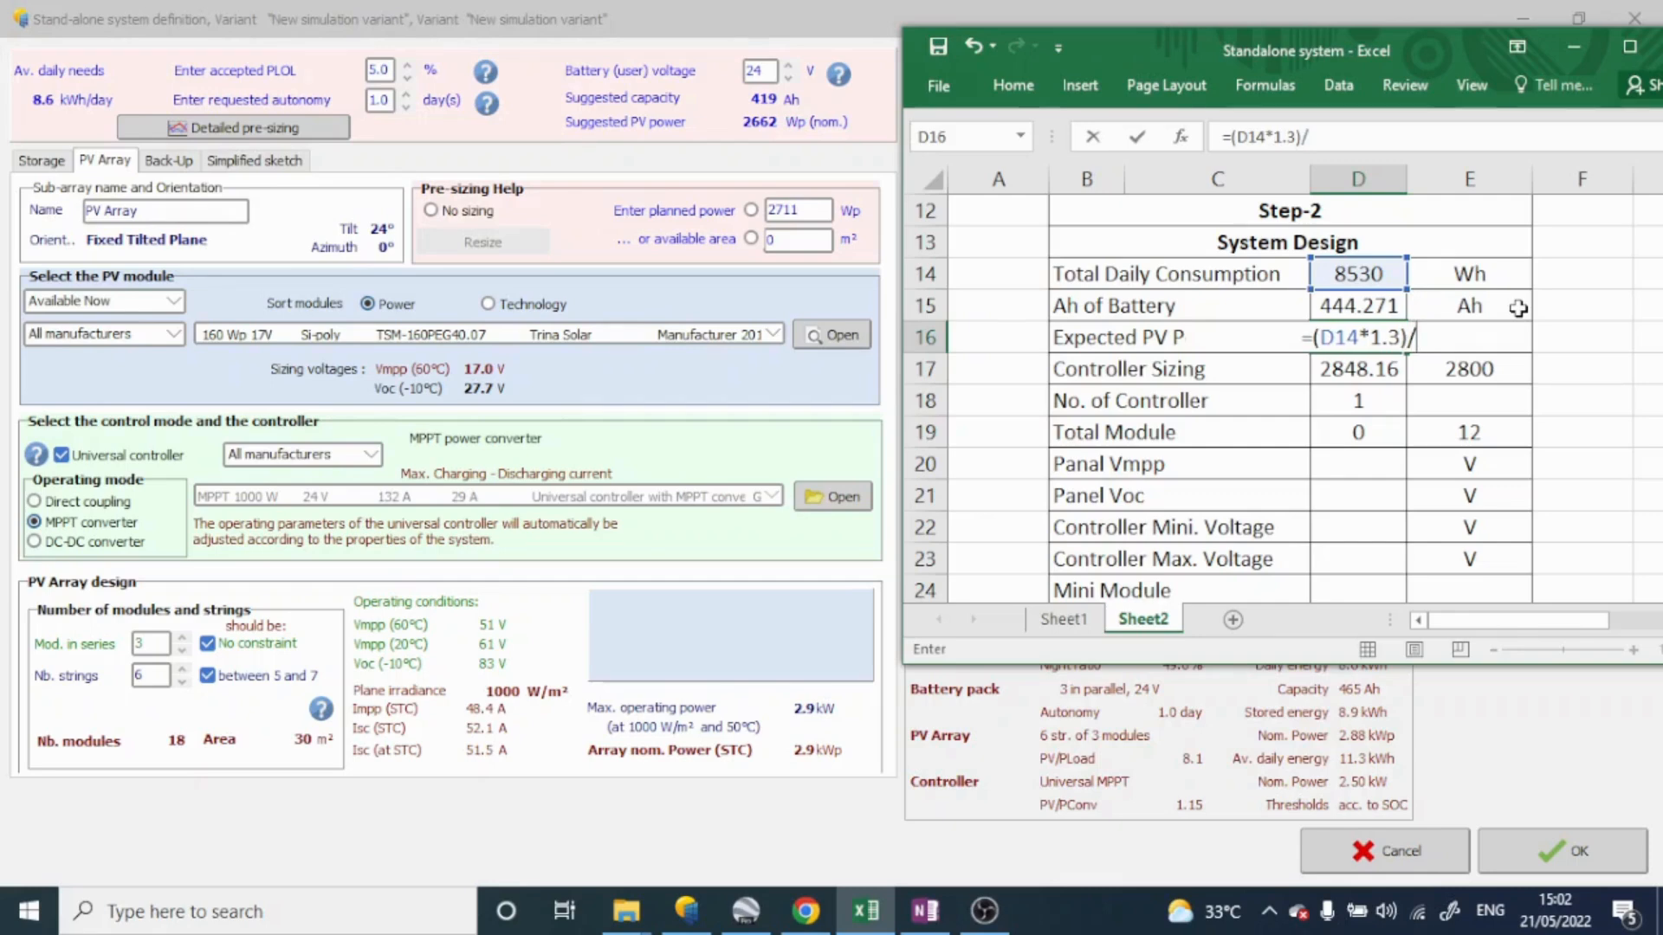
text(()
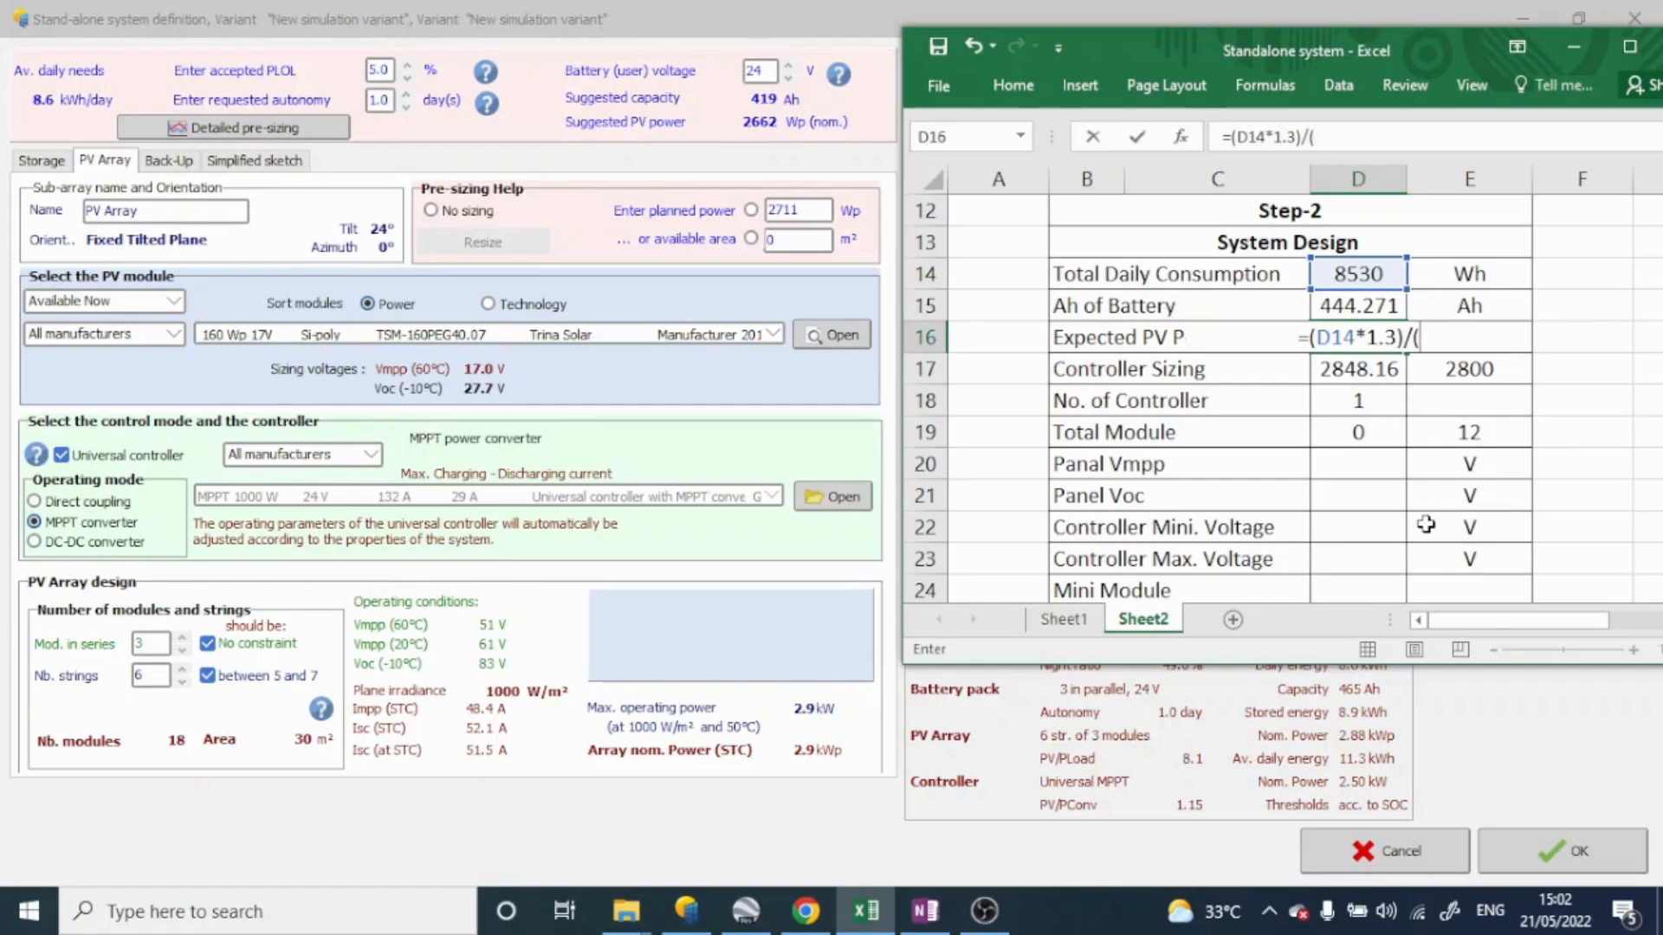
text(4)
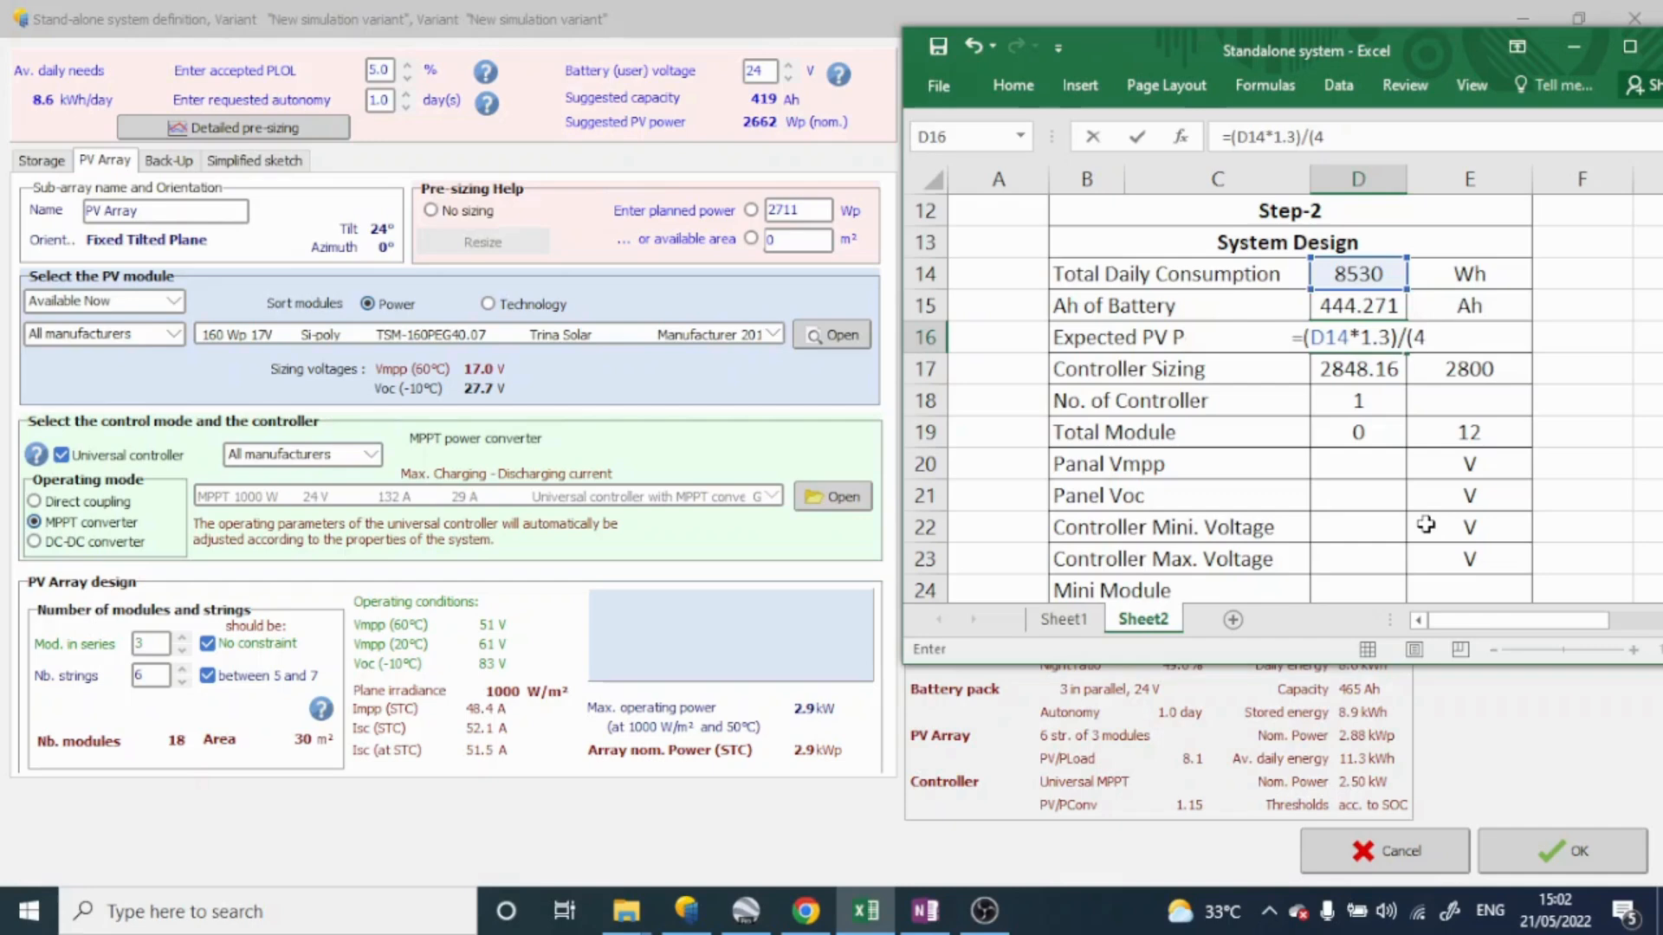
text(*1000)
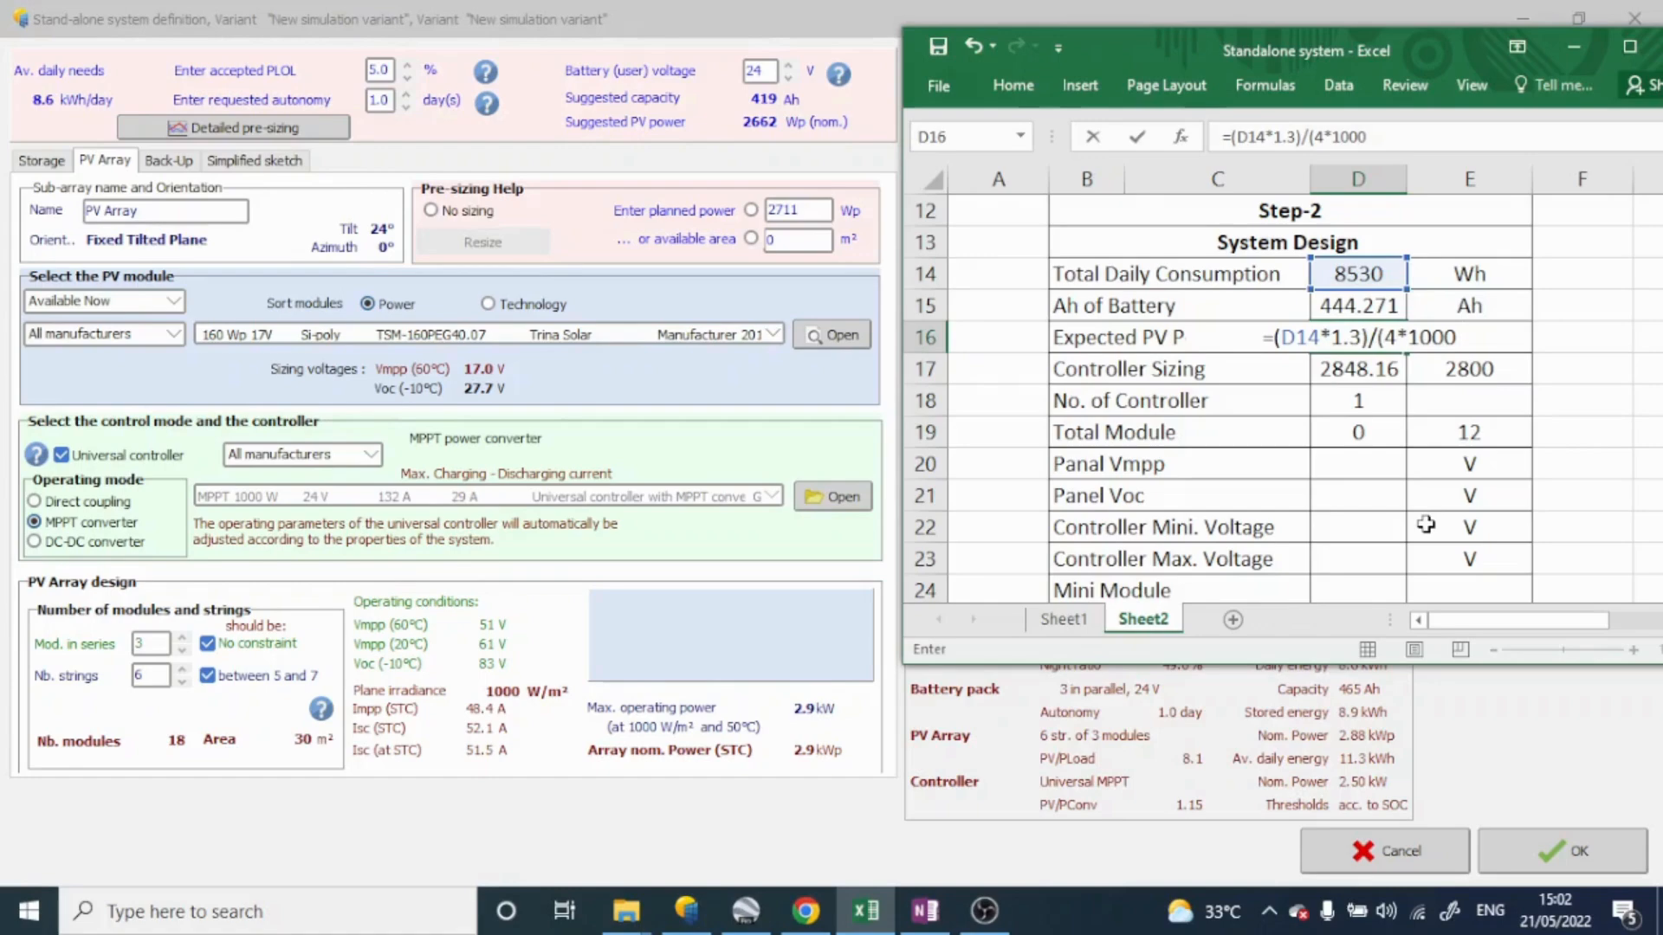
text())
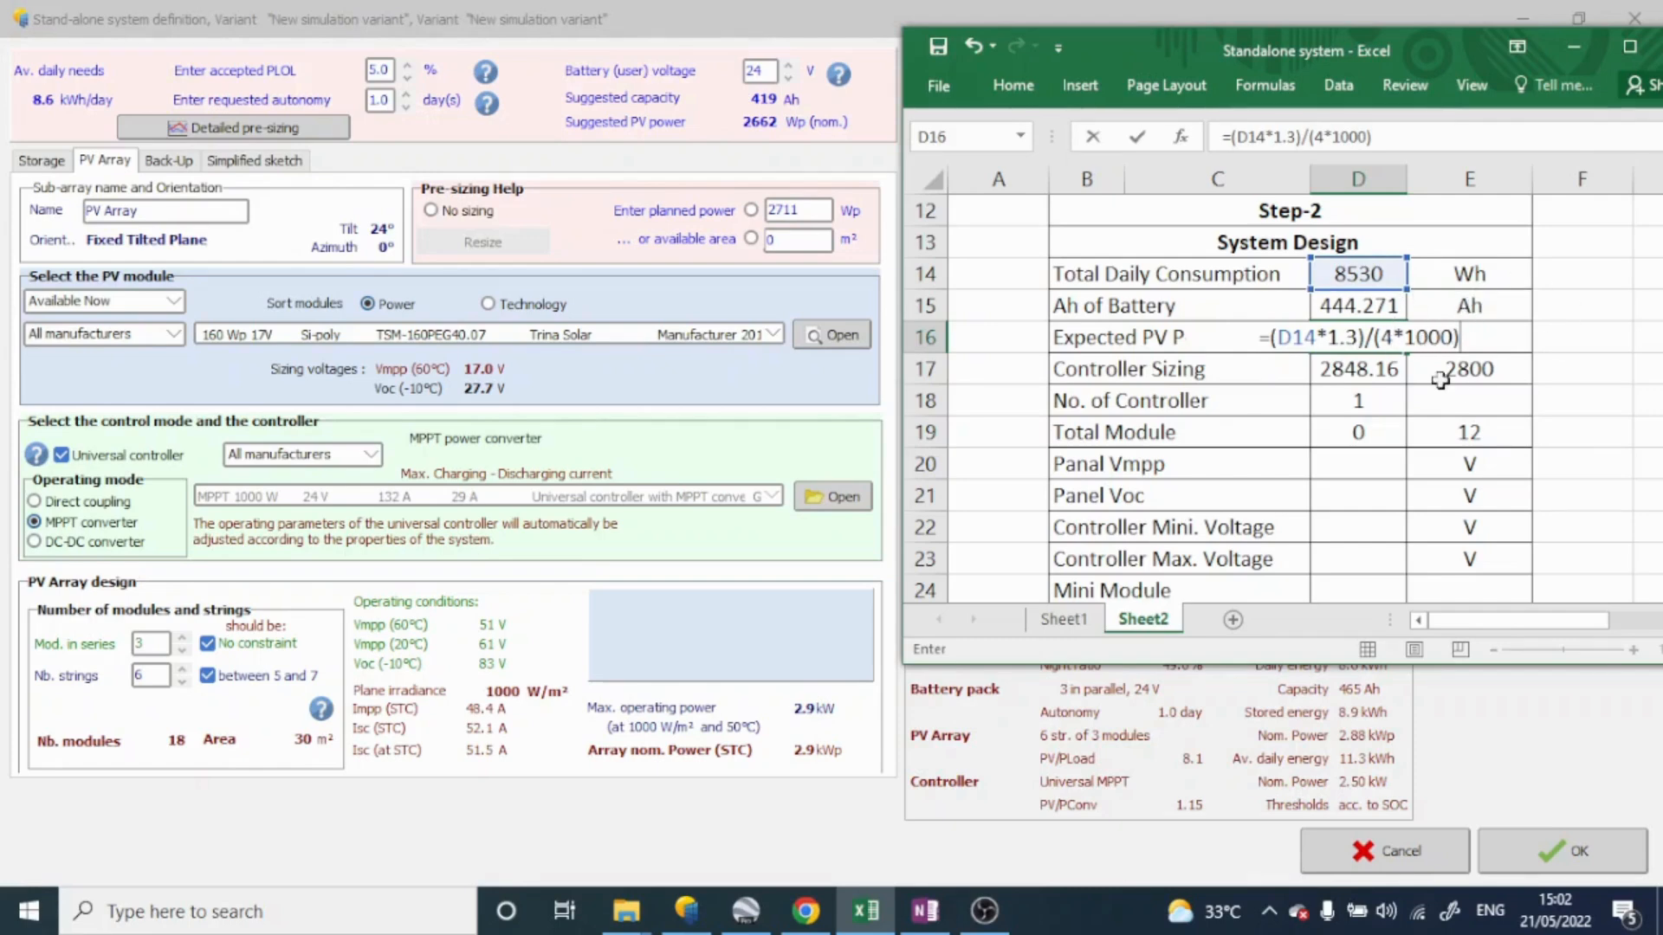
key(Return)
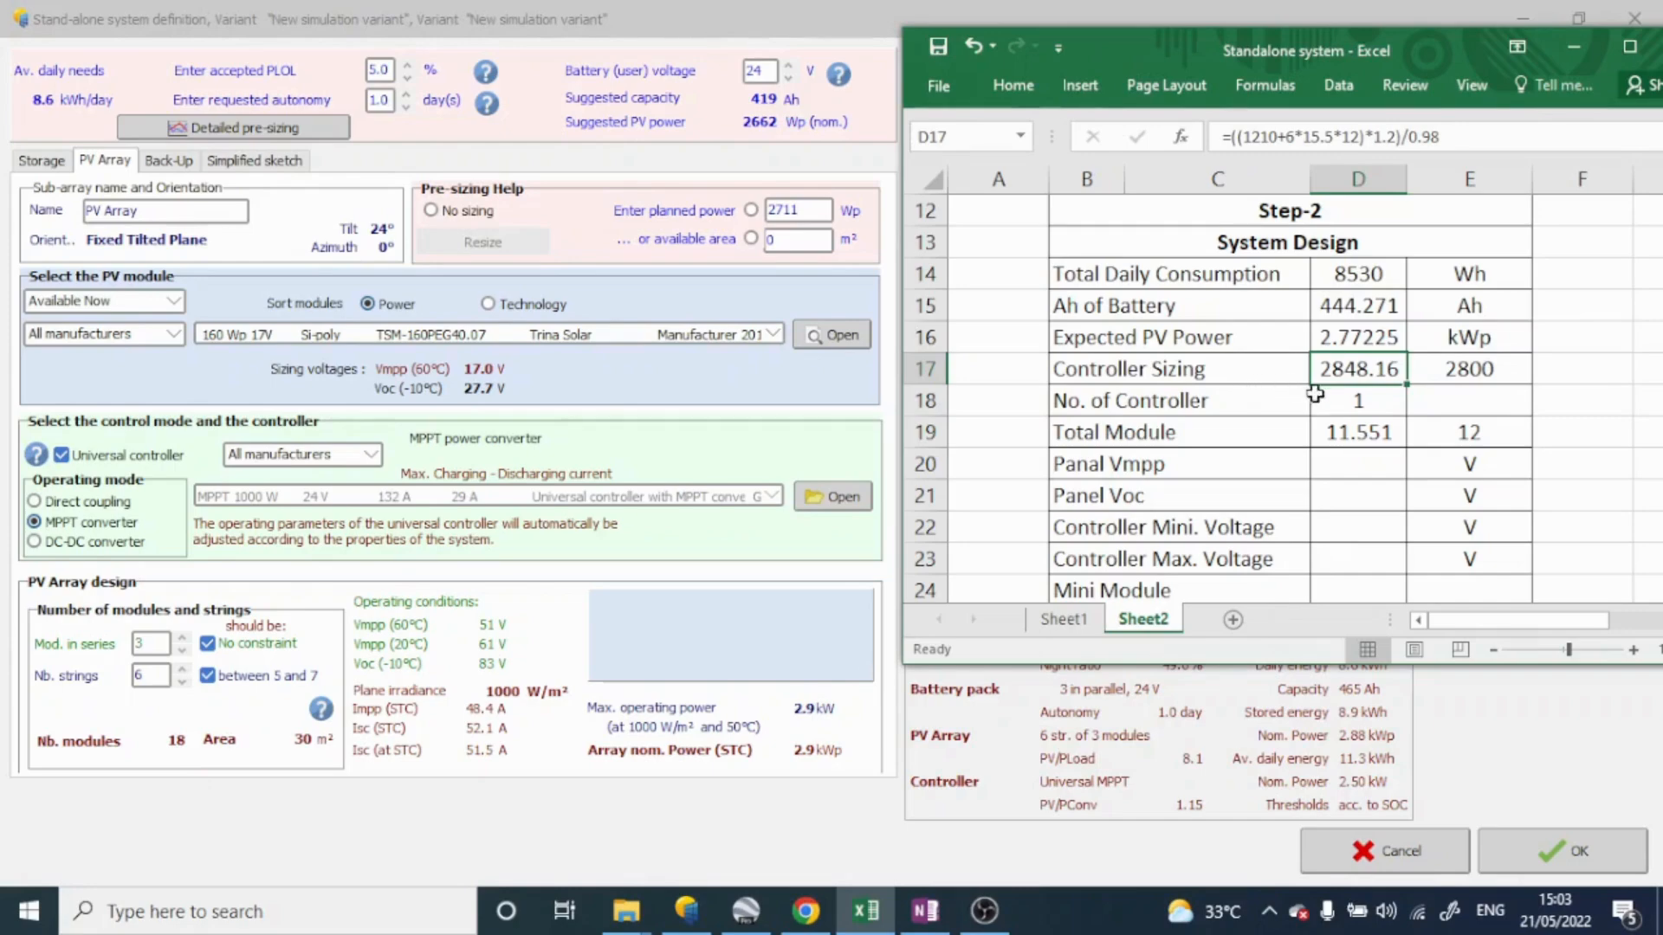
Step: Enter the expected PV power in watts, 2772.25, in cell F16 beside the kWp unit
click(1613, 342)
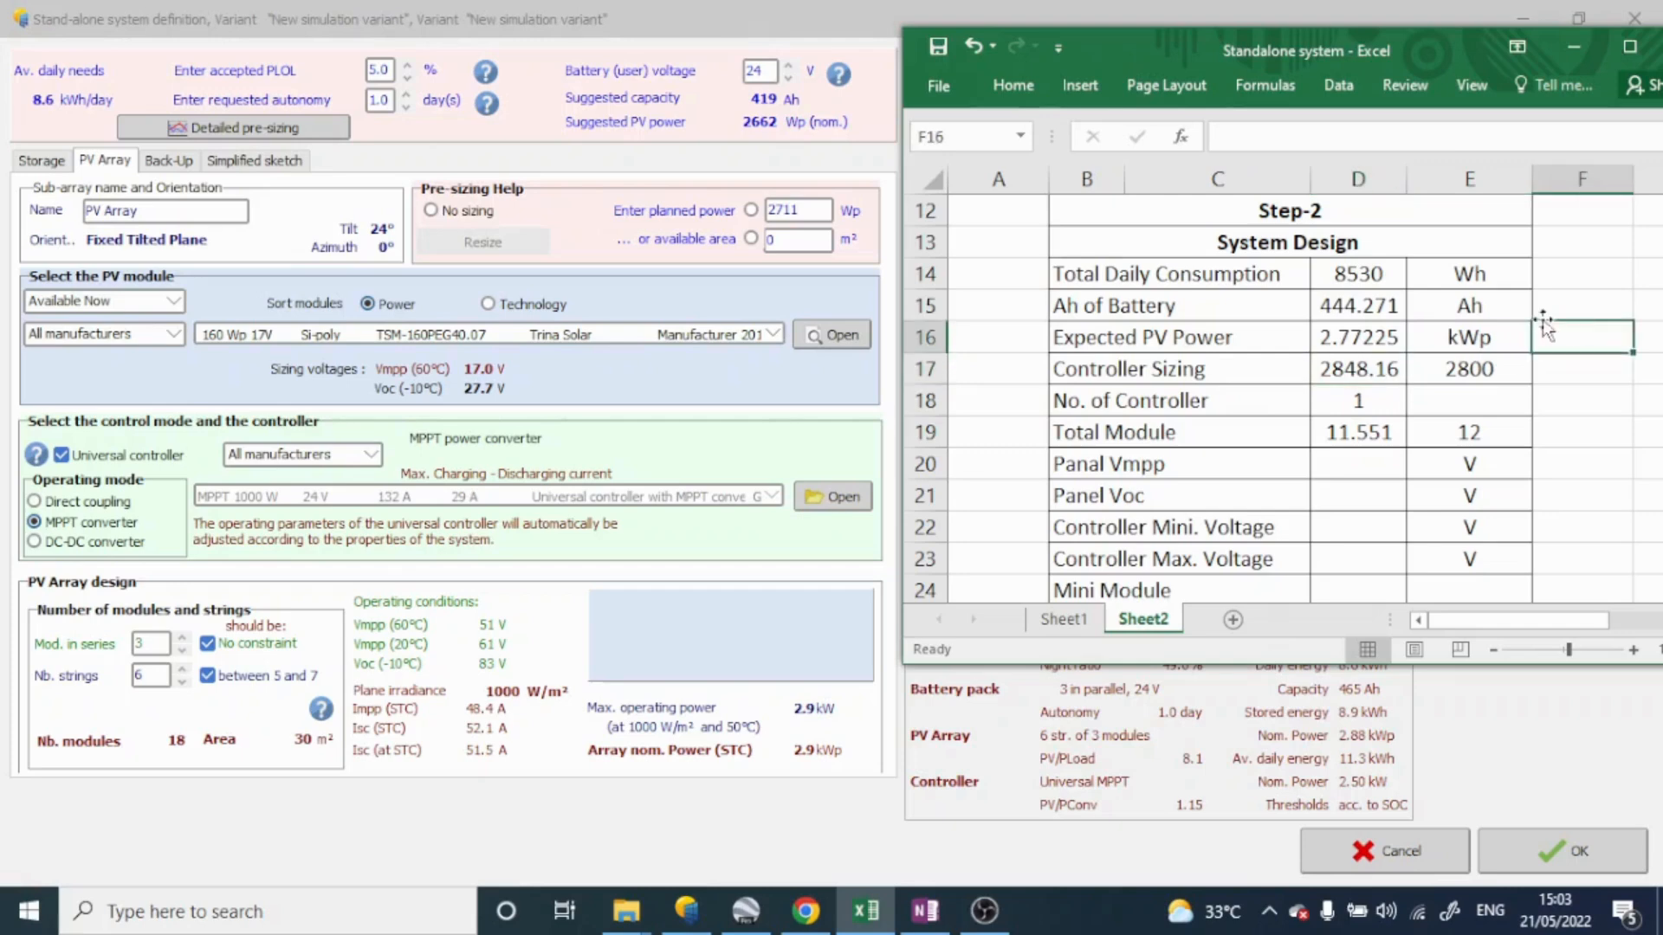
text(2)
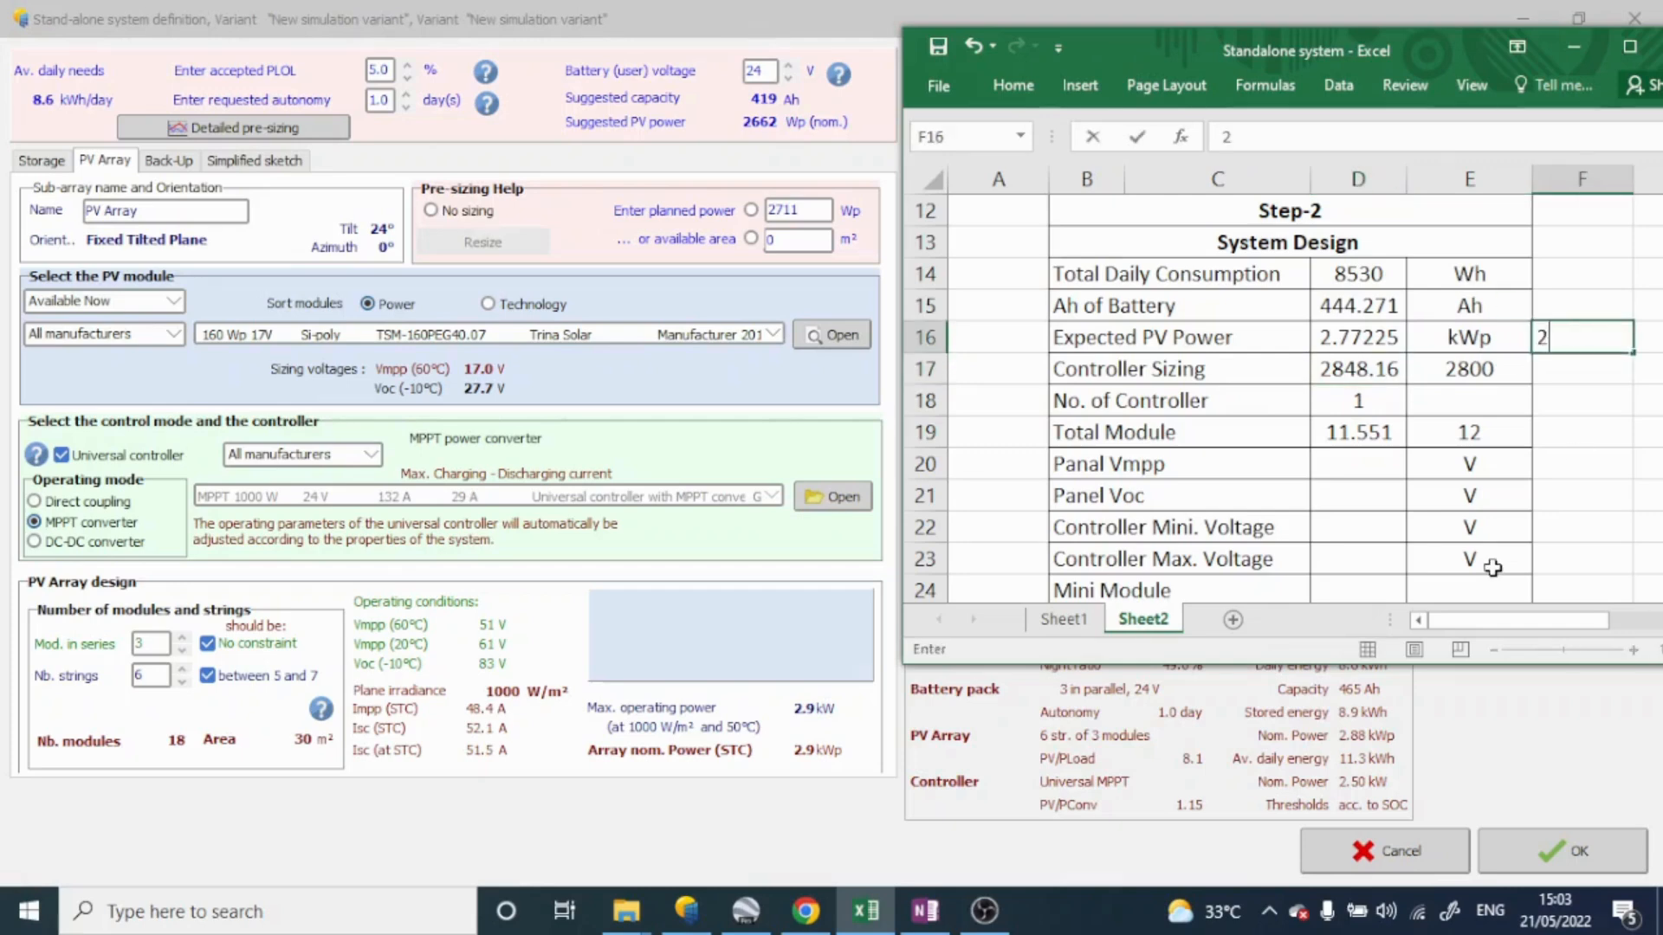
text(772.25)
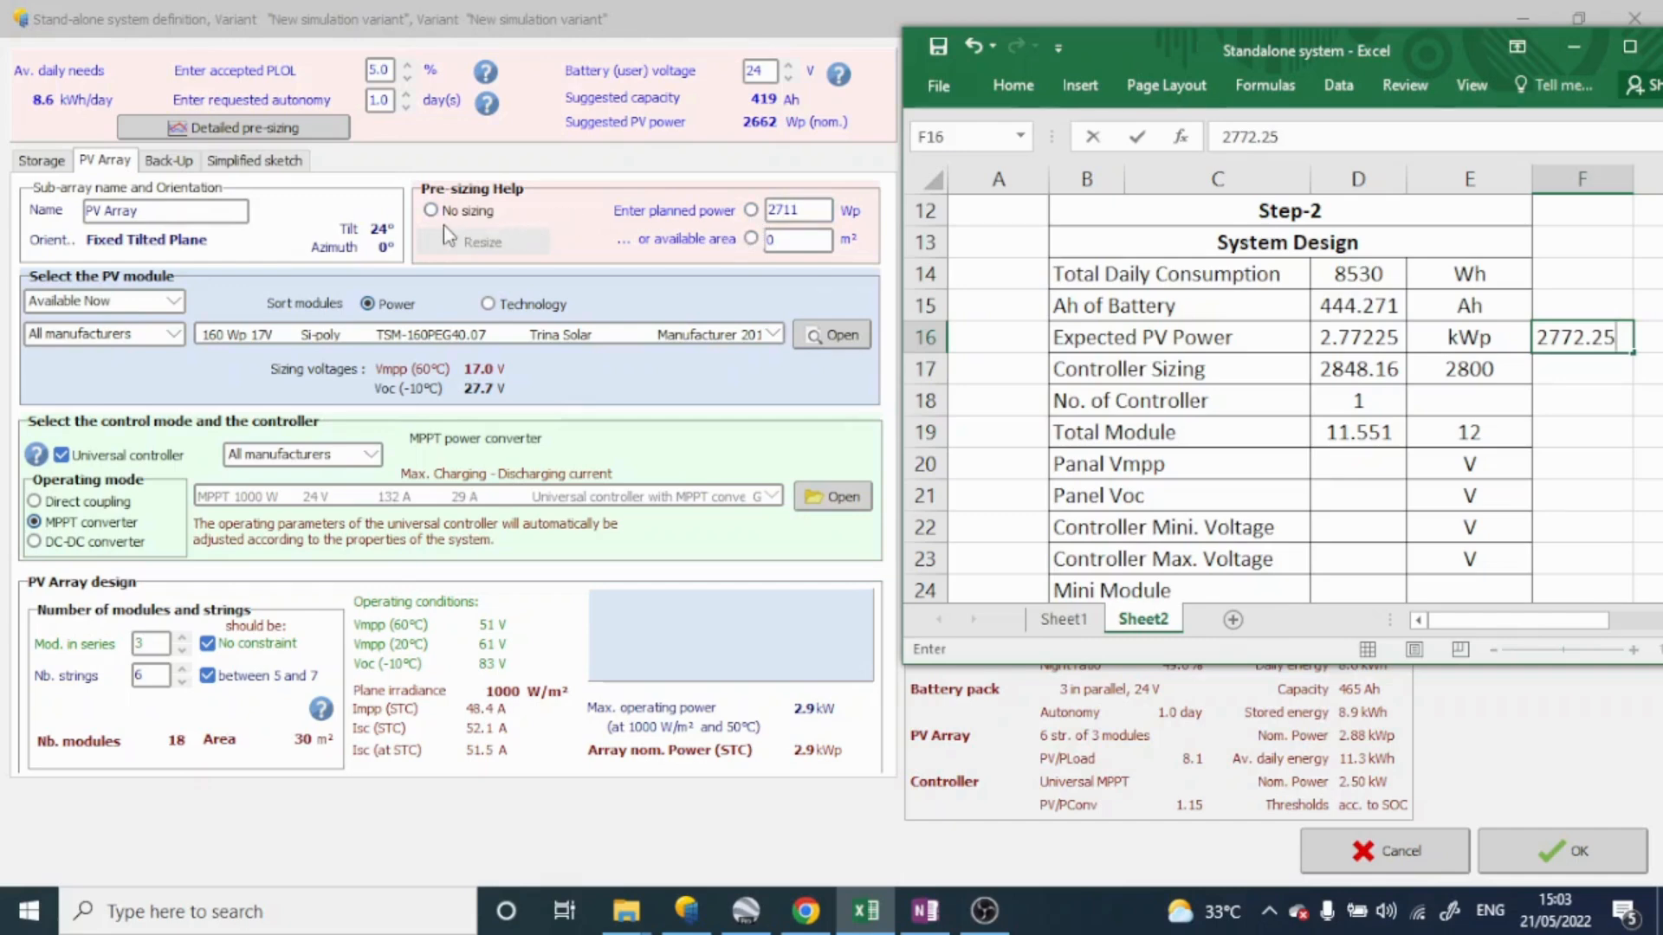
Step: Switch back to PVsyst and set the PV array's planned power to 2772 Wp, checking the workbook for the value
click(797, 209)
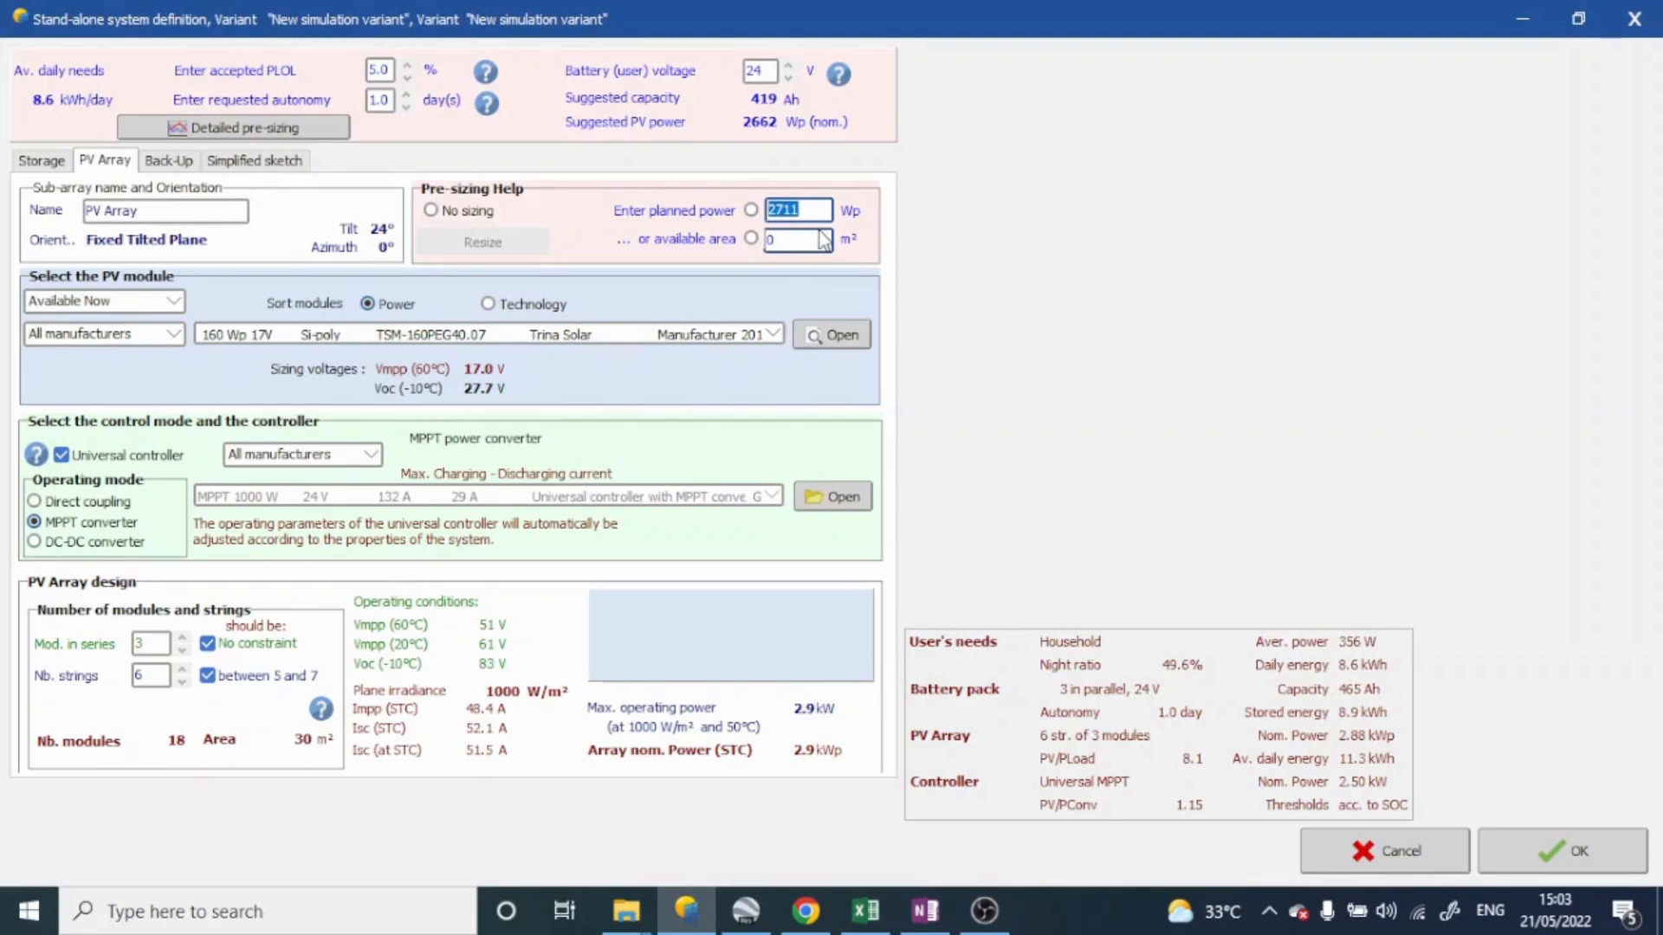
text(277)
key(Tab)
click(864, 911)
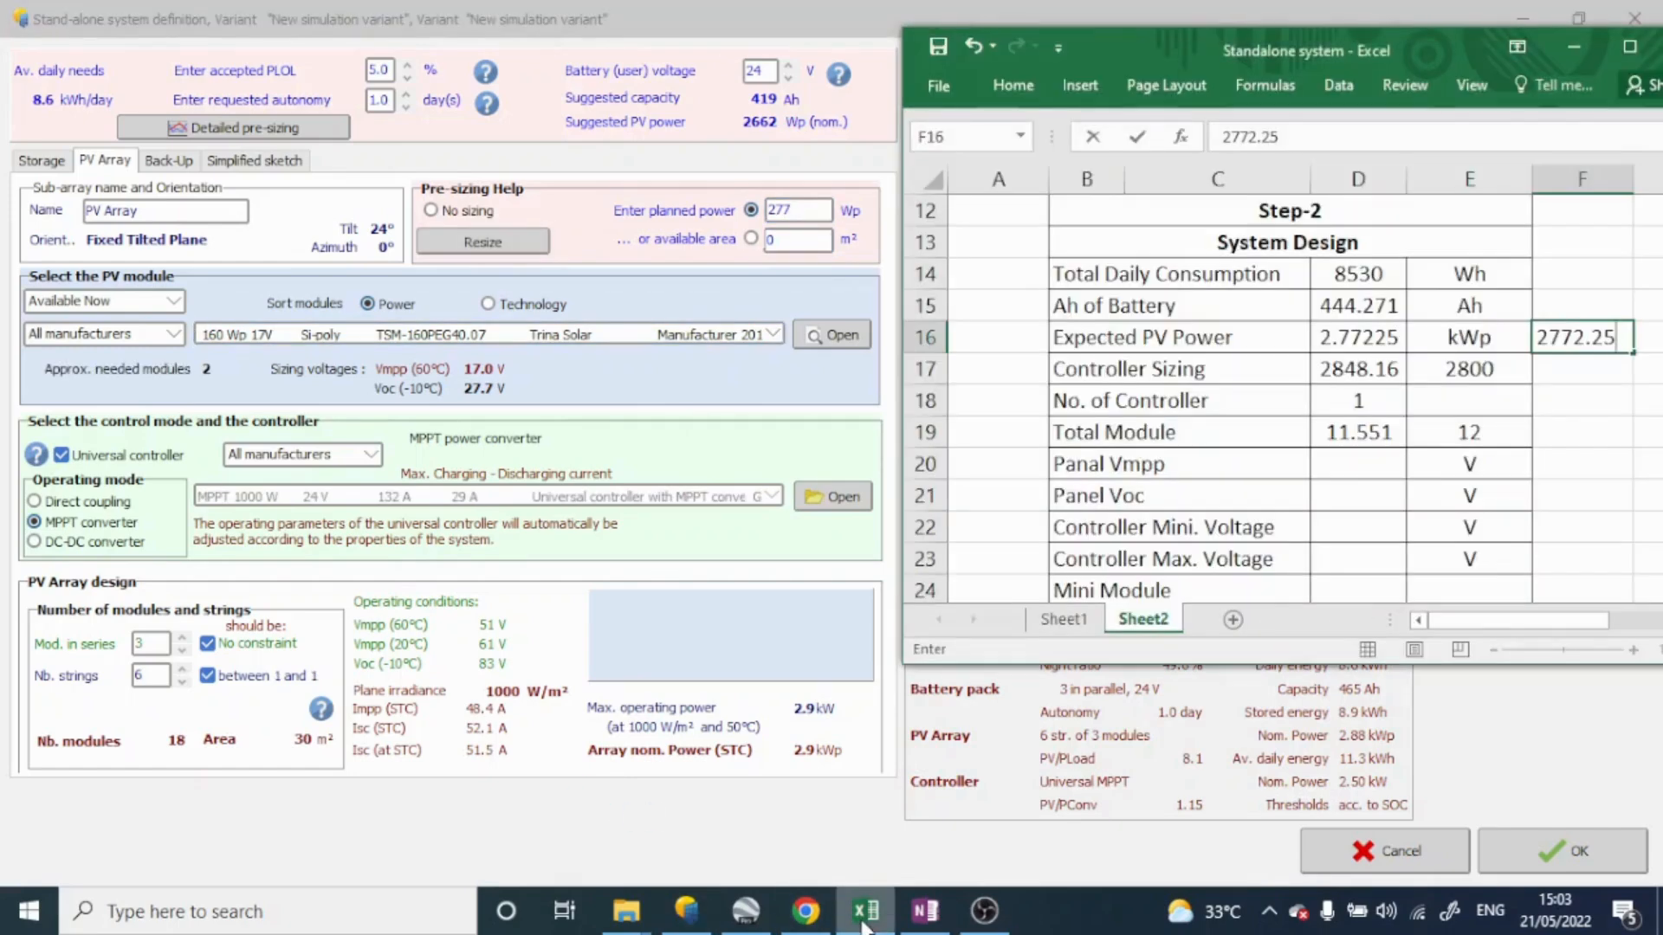
click(863, 920)
text(2.25)
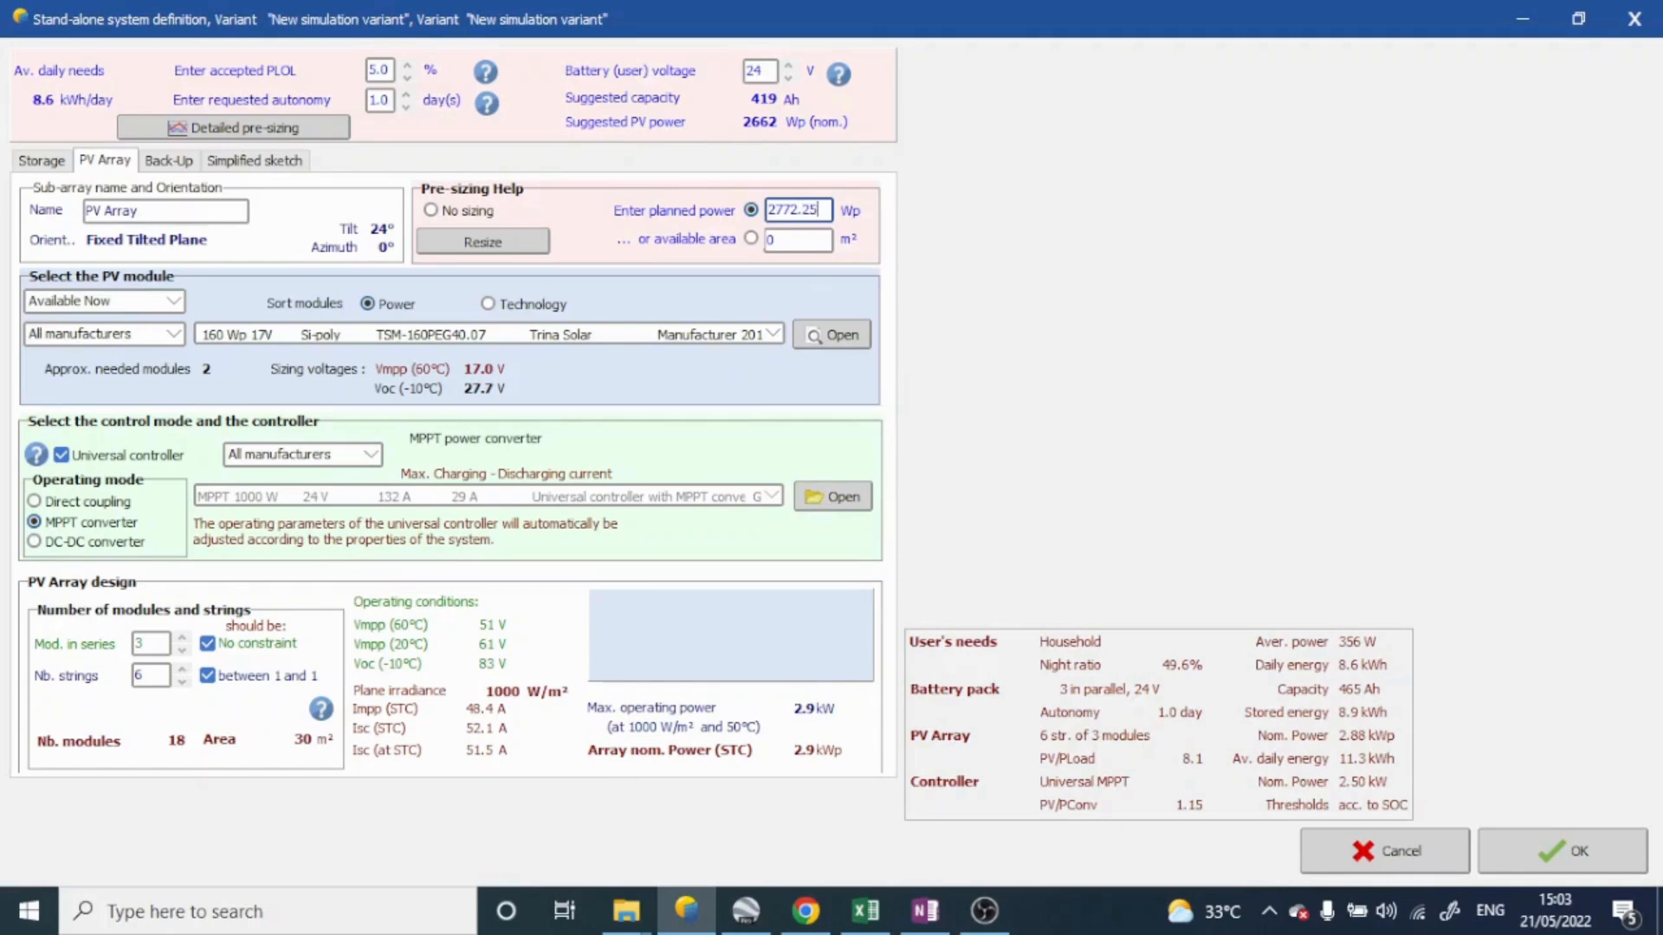
key(BackSpace)
key(BackSpace)
key(BackSpace)
click(827, 240)
click(805, 209)
key(BackSpace)
key(BackSpace)
Step: Restrict the PV modules to those available now and choose Trina Solar as the manufacturer
click(171, 303)
click(90, 325)
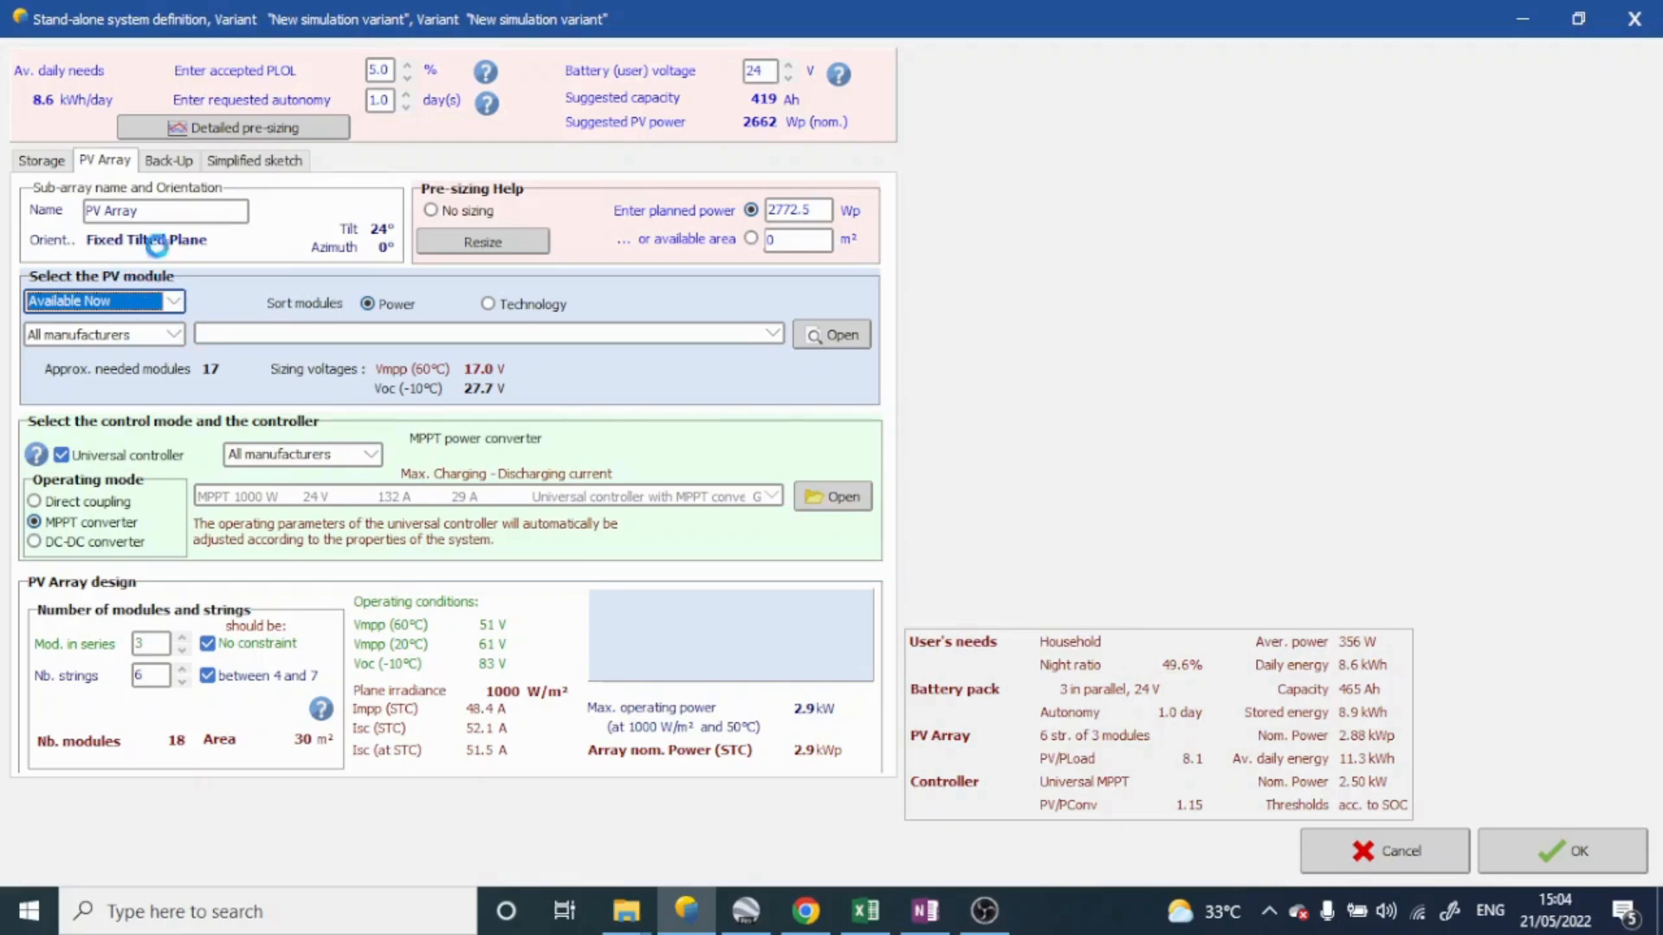
click(174, 336)
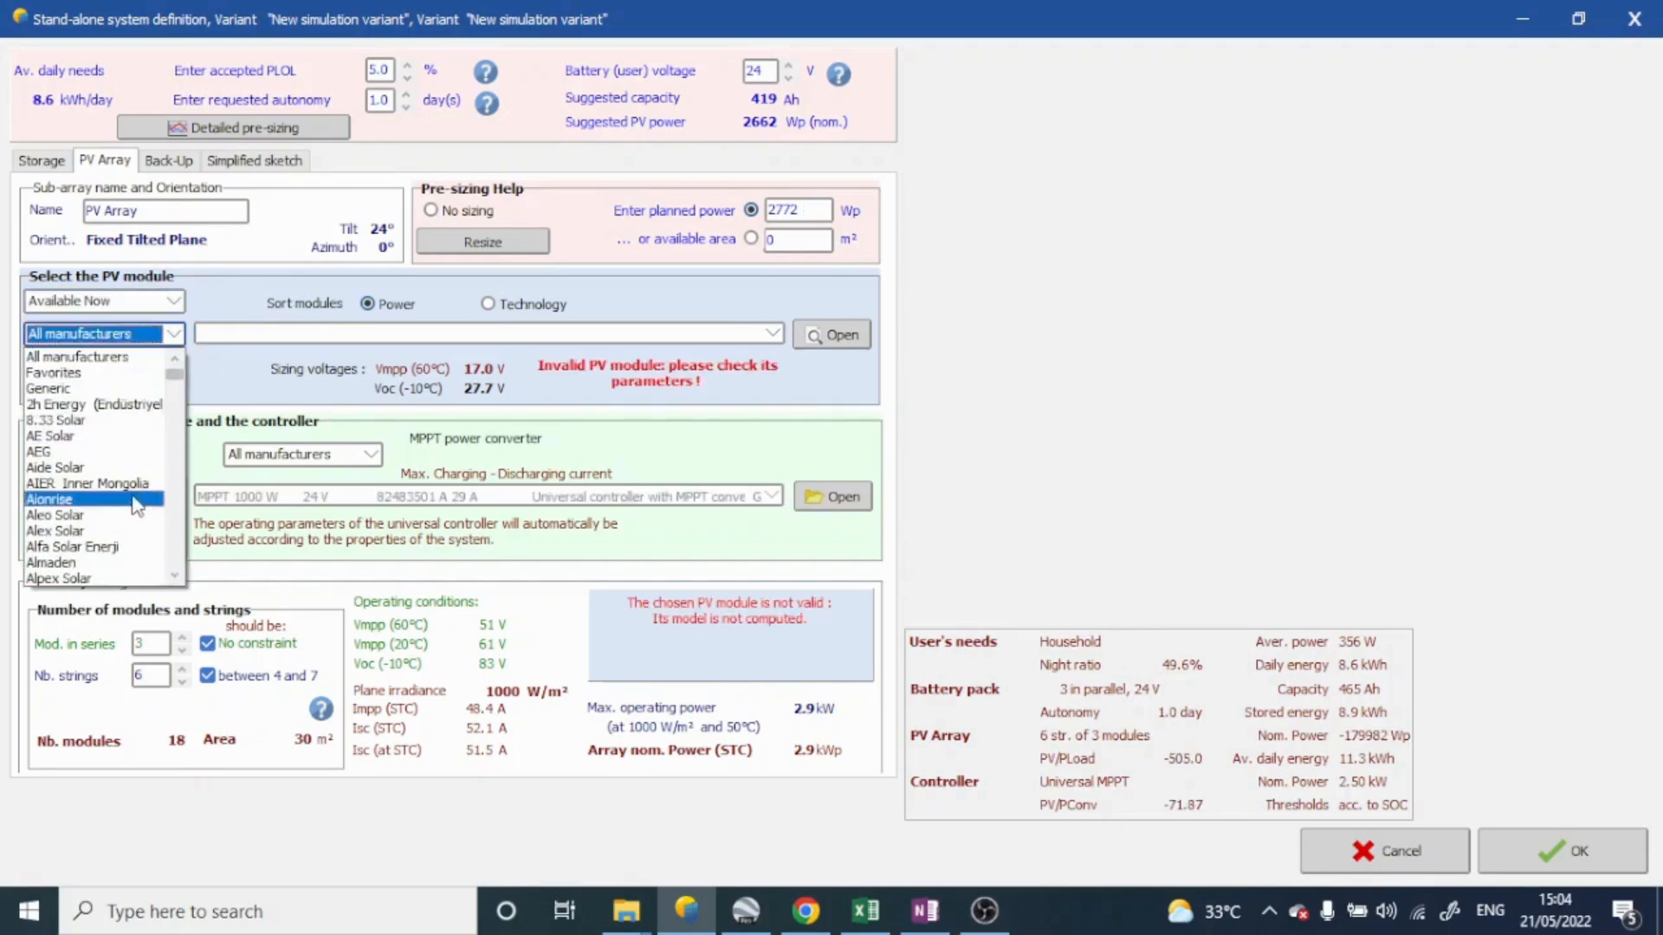
scroll(137, 506, down, 1)
scroll(136, 506, down, 4)
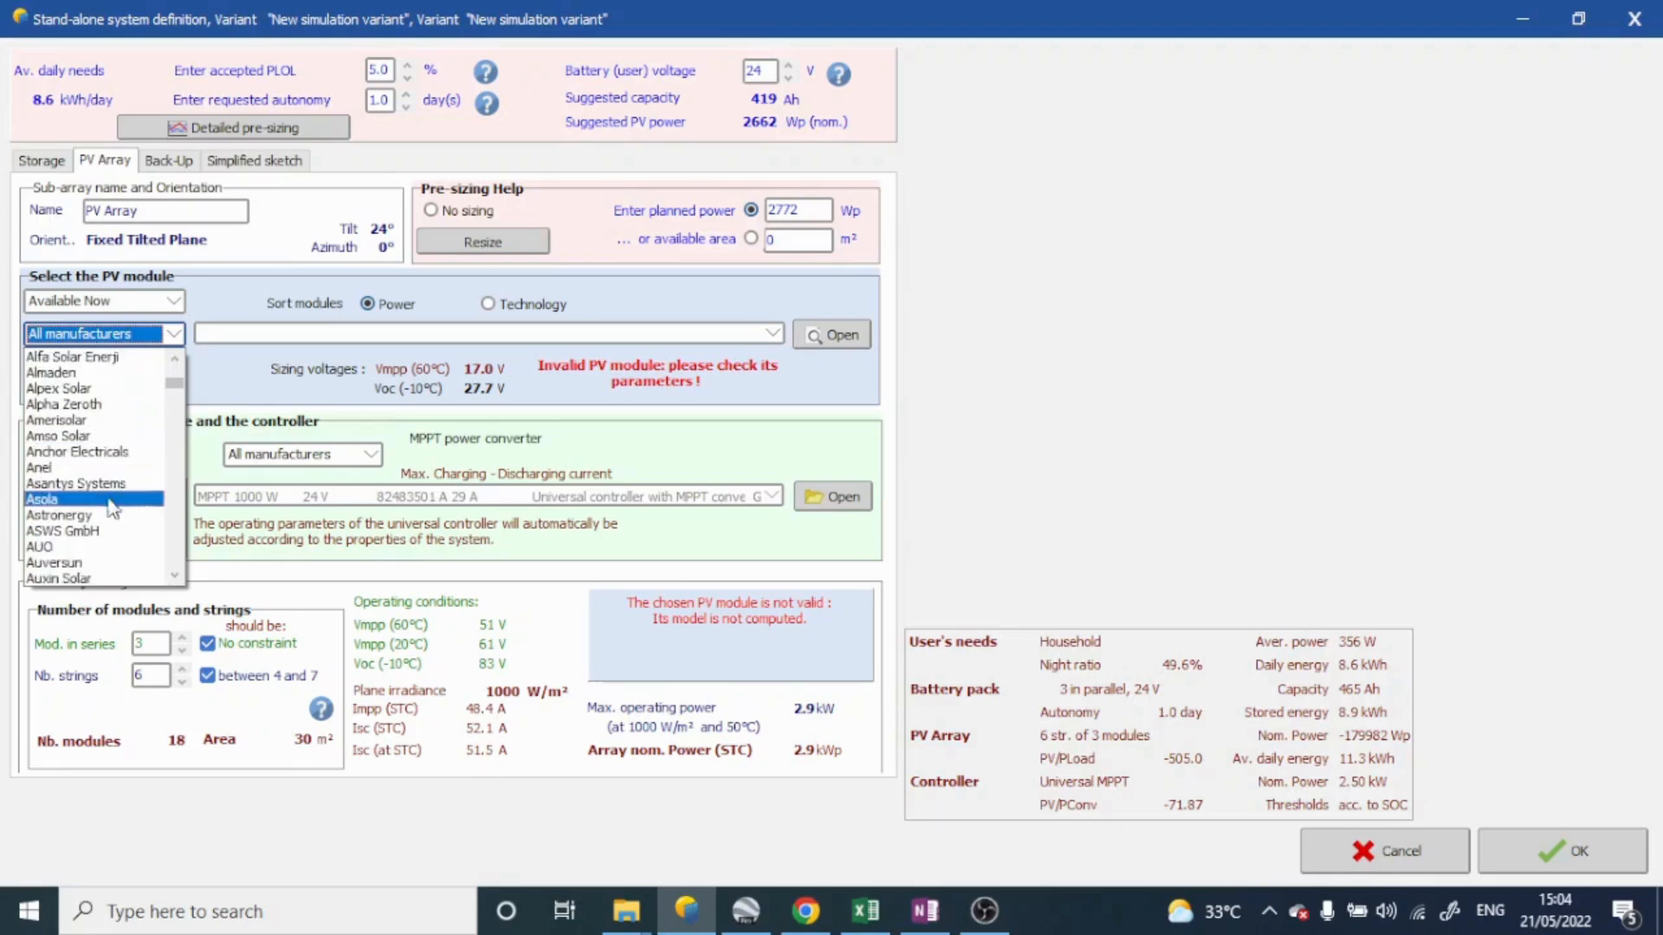
scroll(113, 508, down, 2)
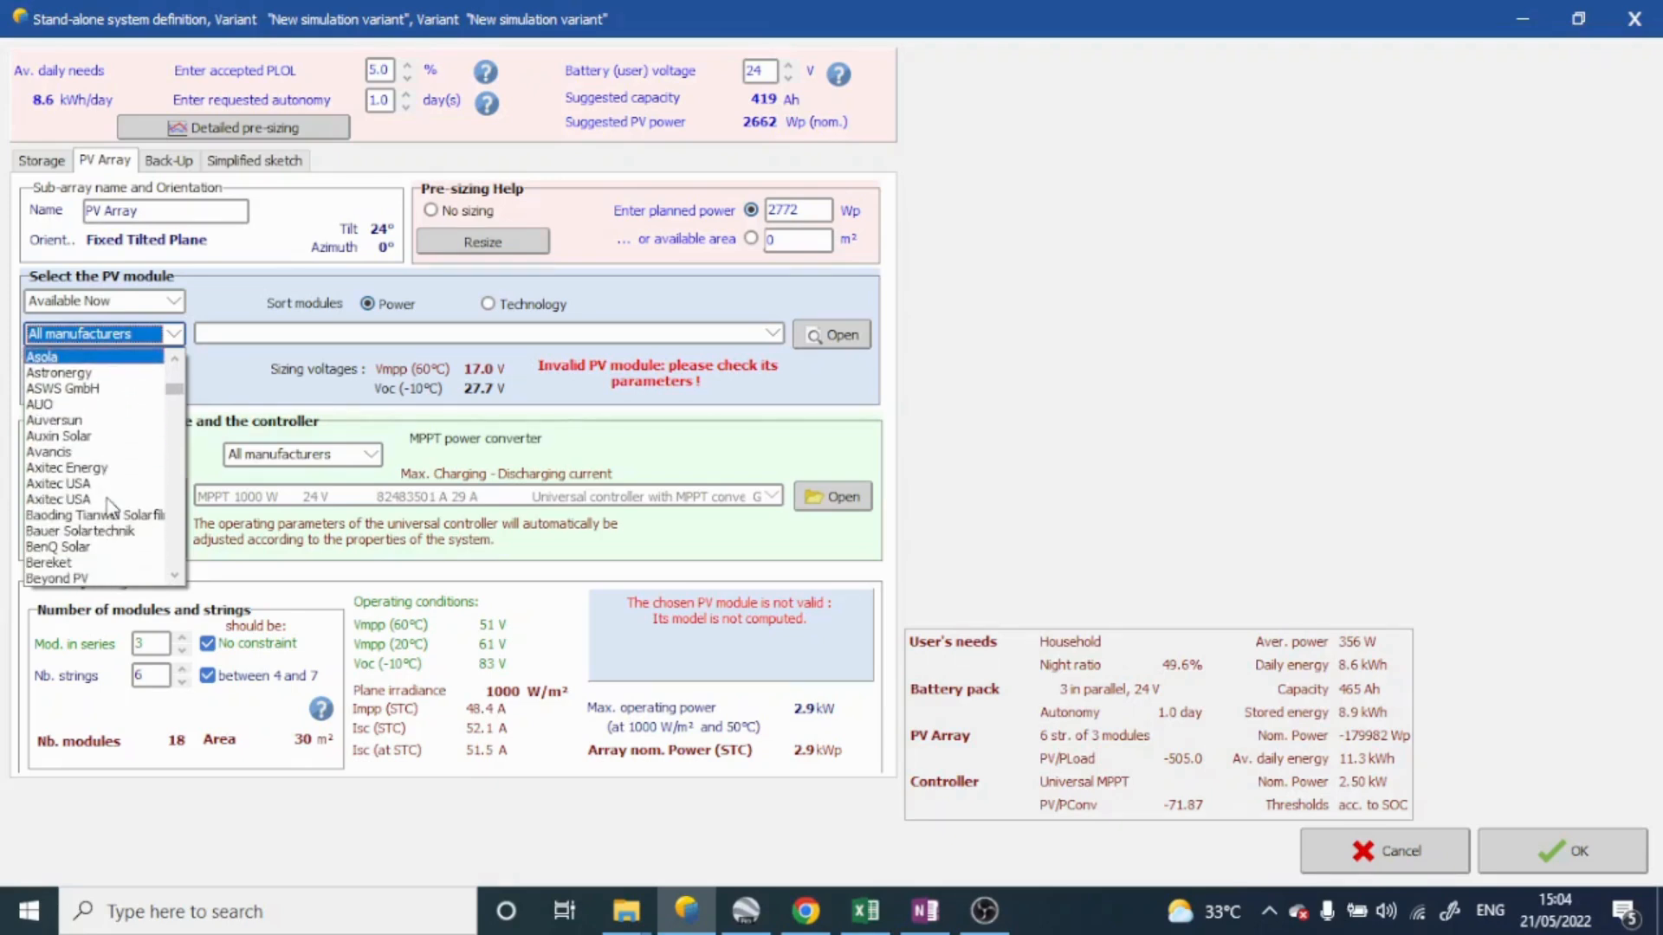
scroll(106, 500, down, 2)
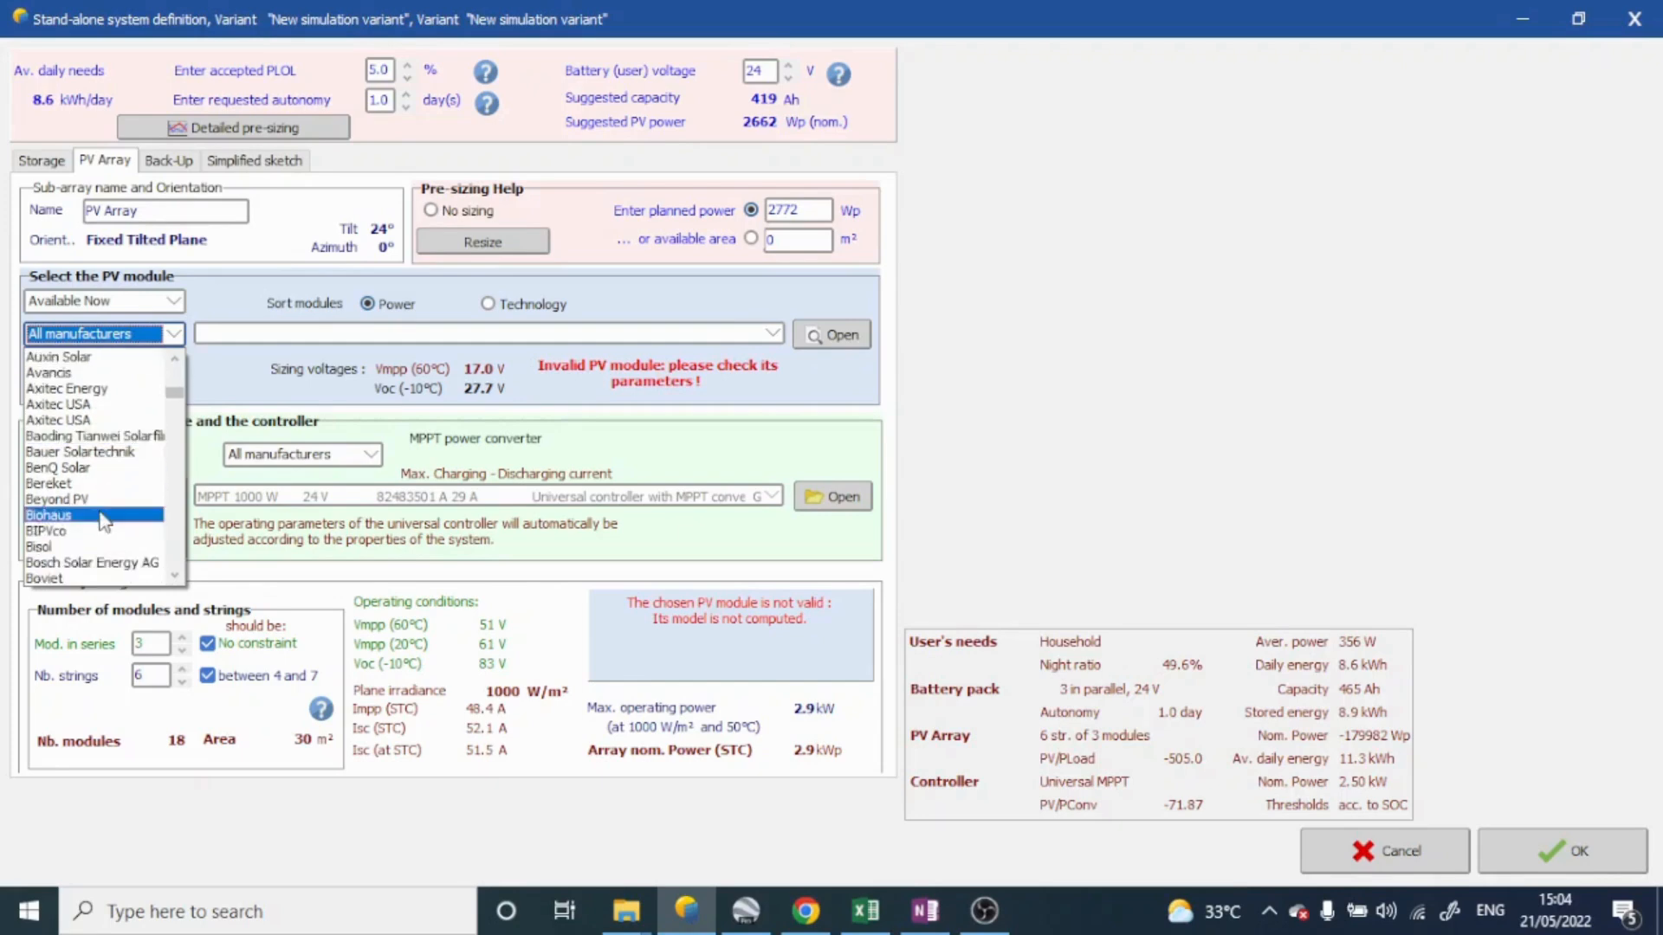
scroll(106, 489, up, 1)
key(t)
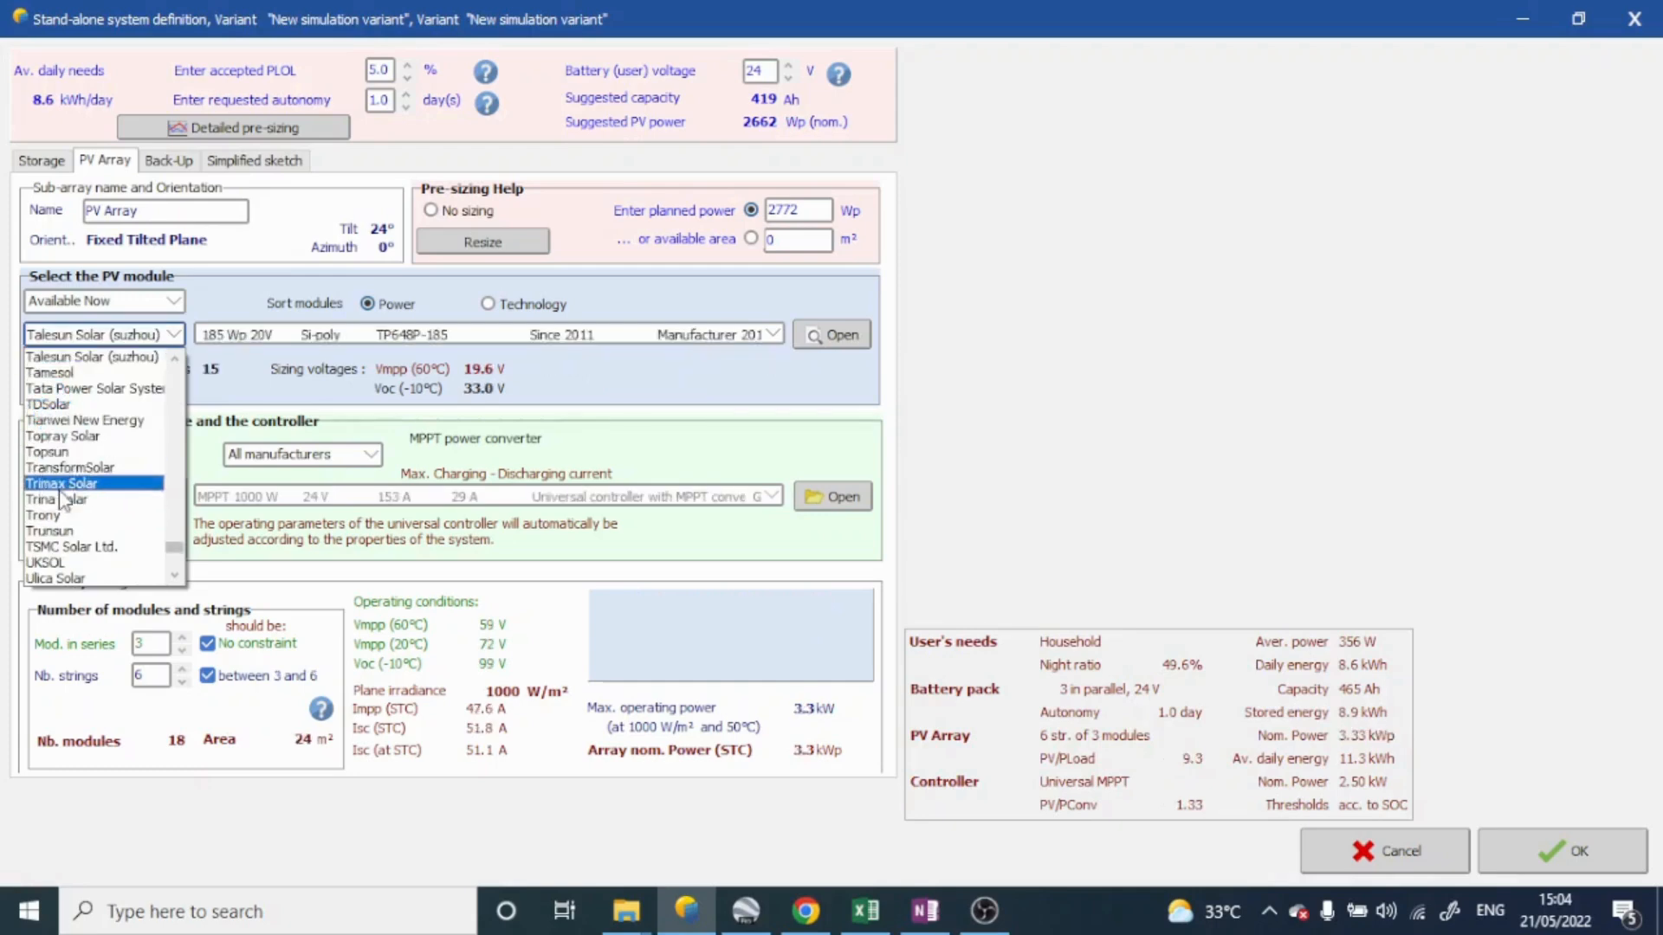
click(104, 501)
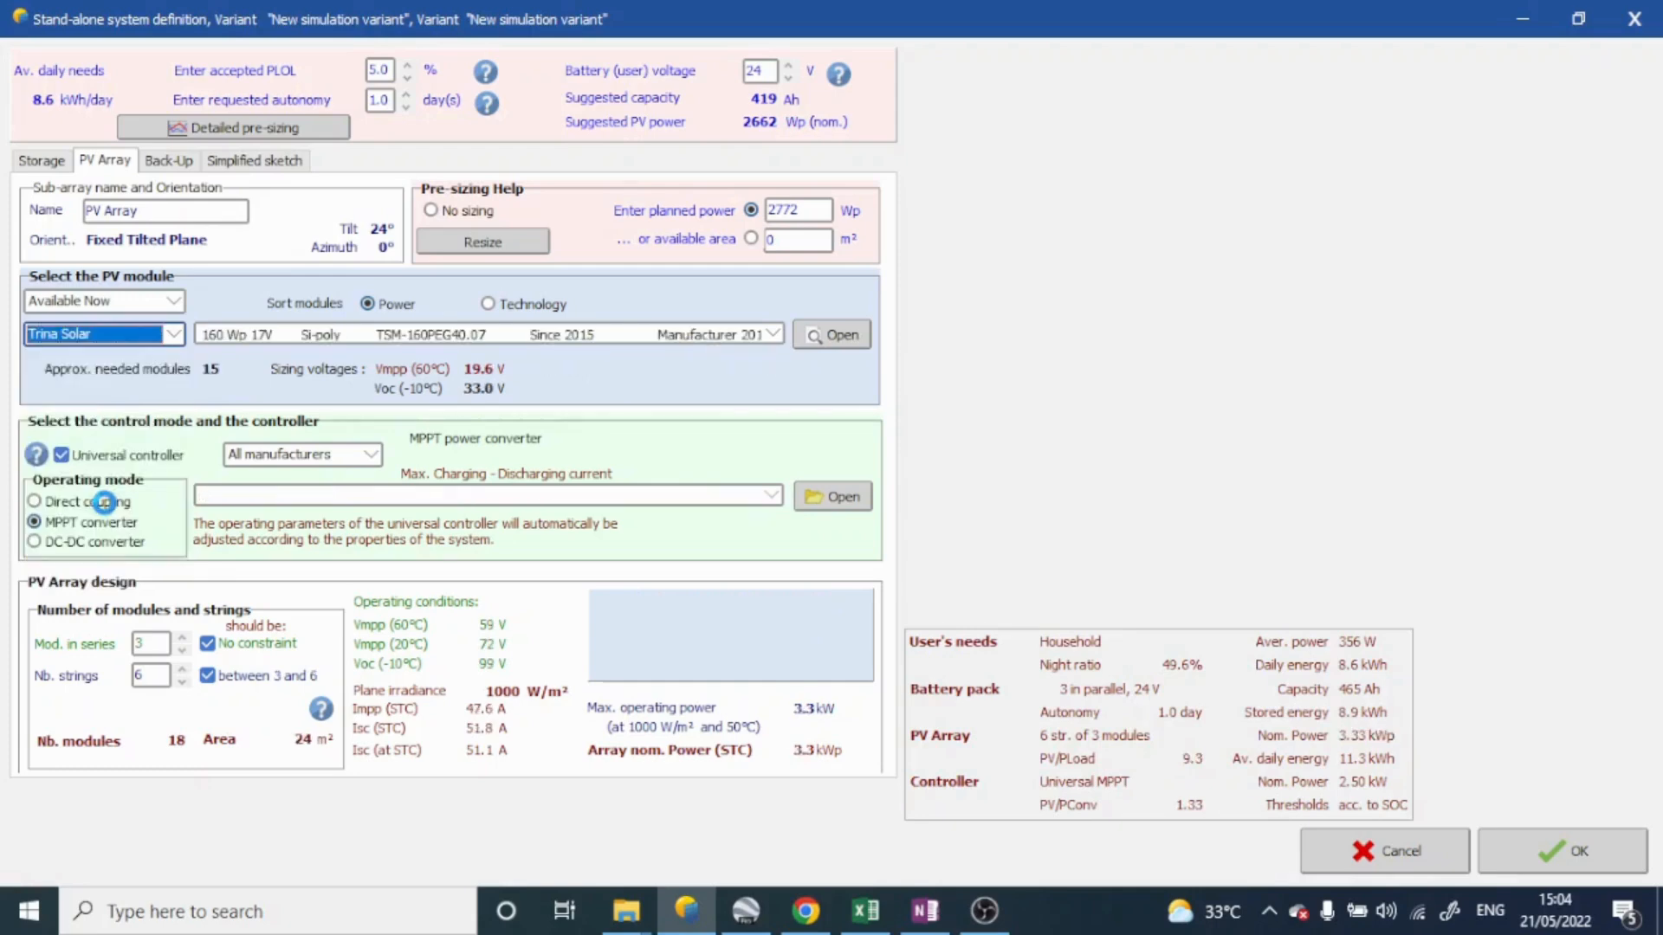
Step: Select the 240 Wp 25V Si-poly module TSM-240PEG5 and open its module definition
click(358, 336)
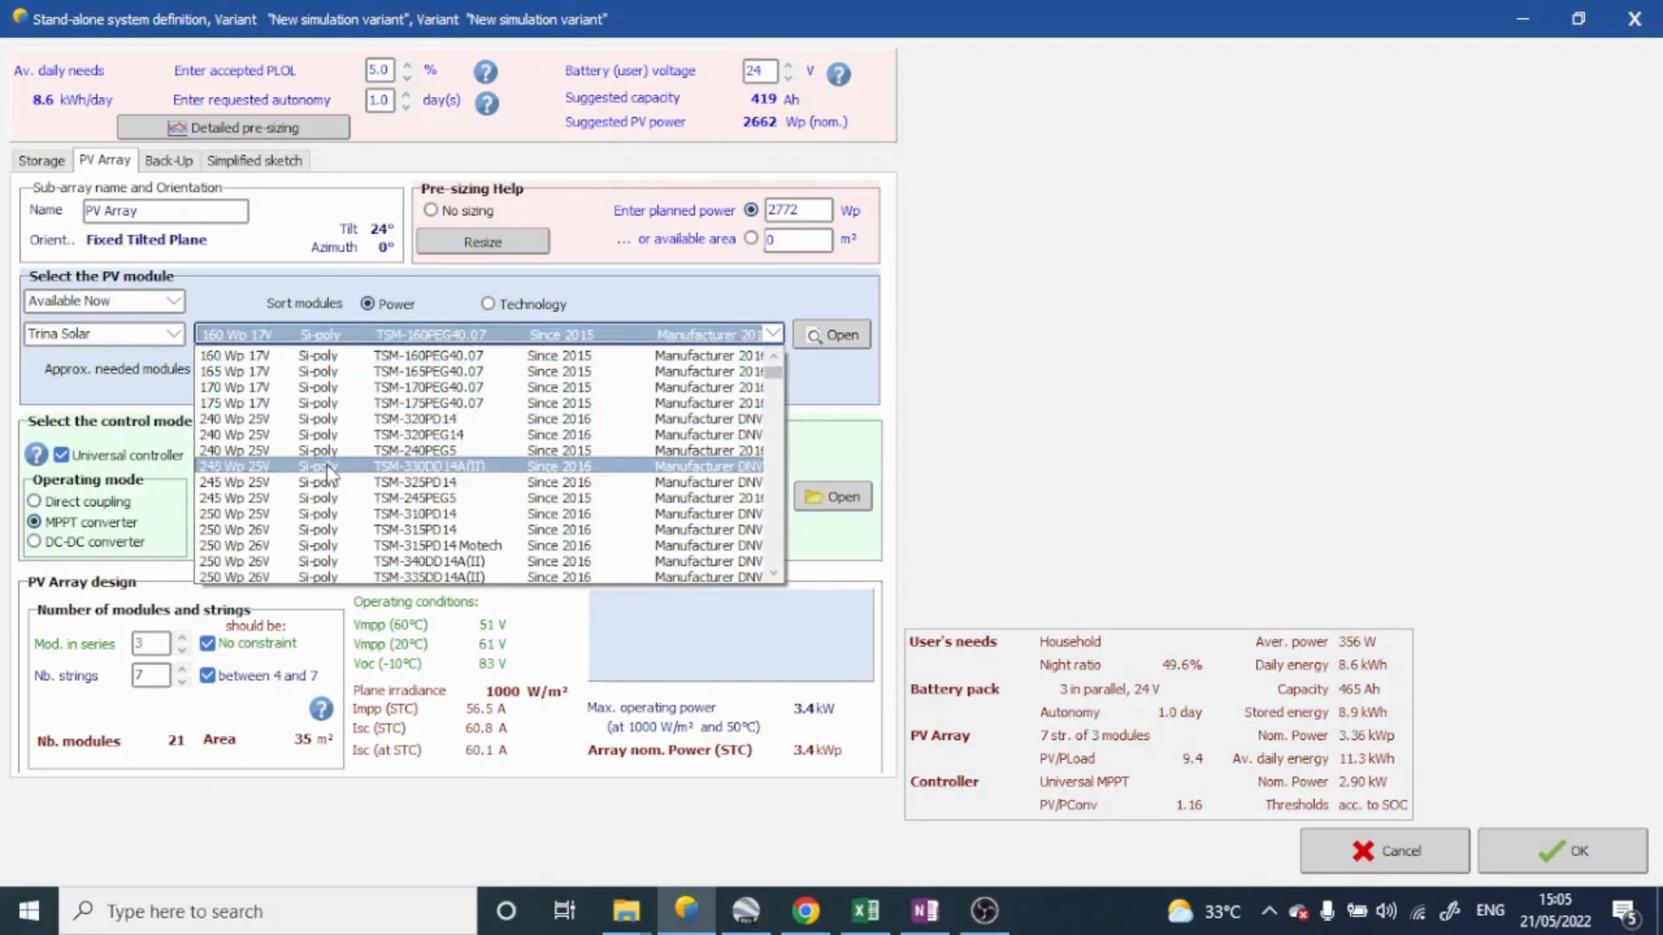
scroll(297, 502, down, 3)
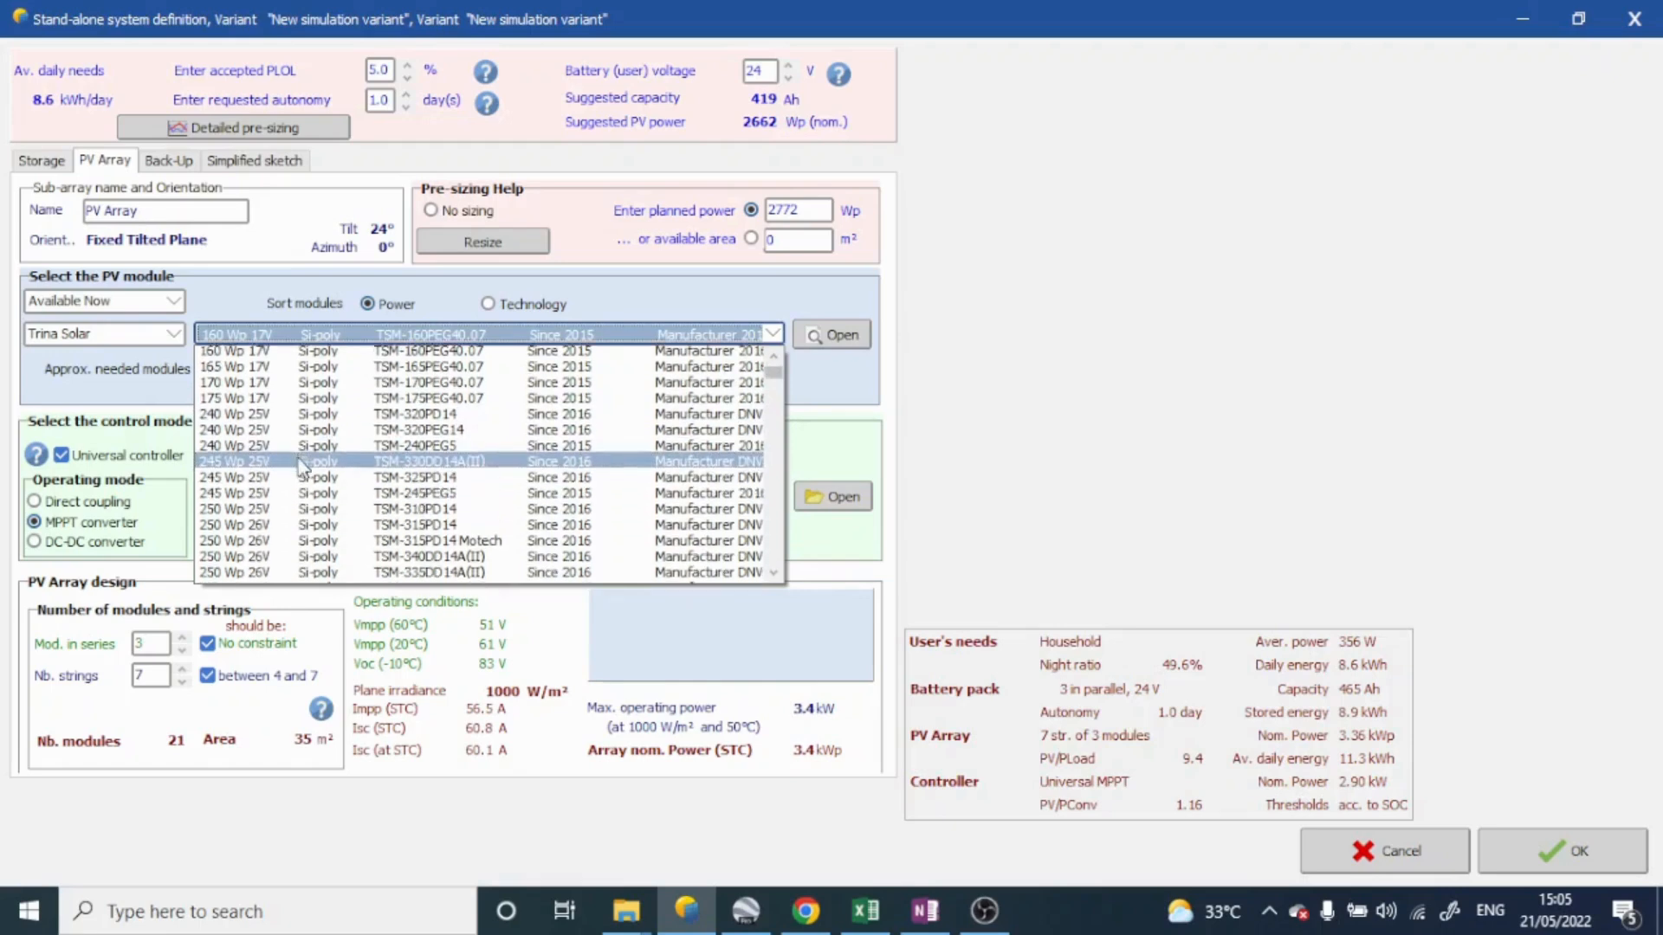
scroll(307, 511, up, 4)
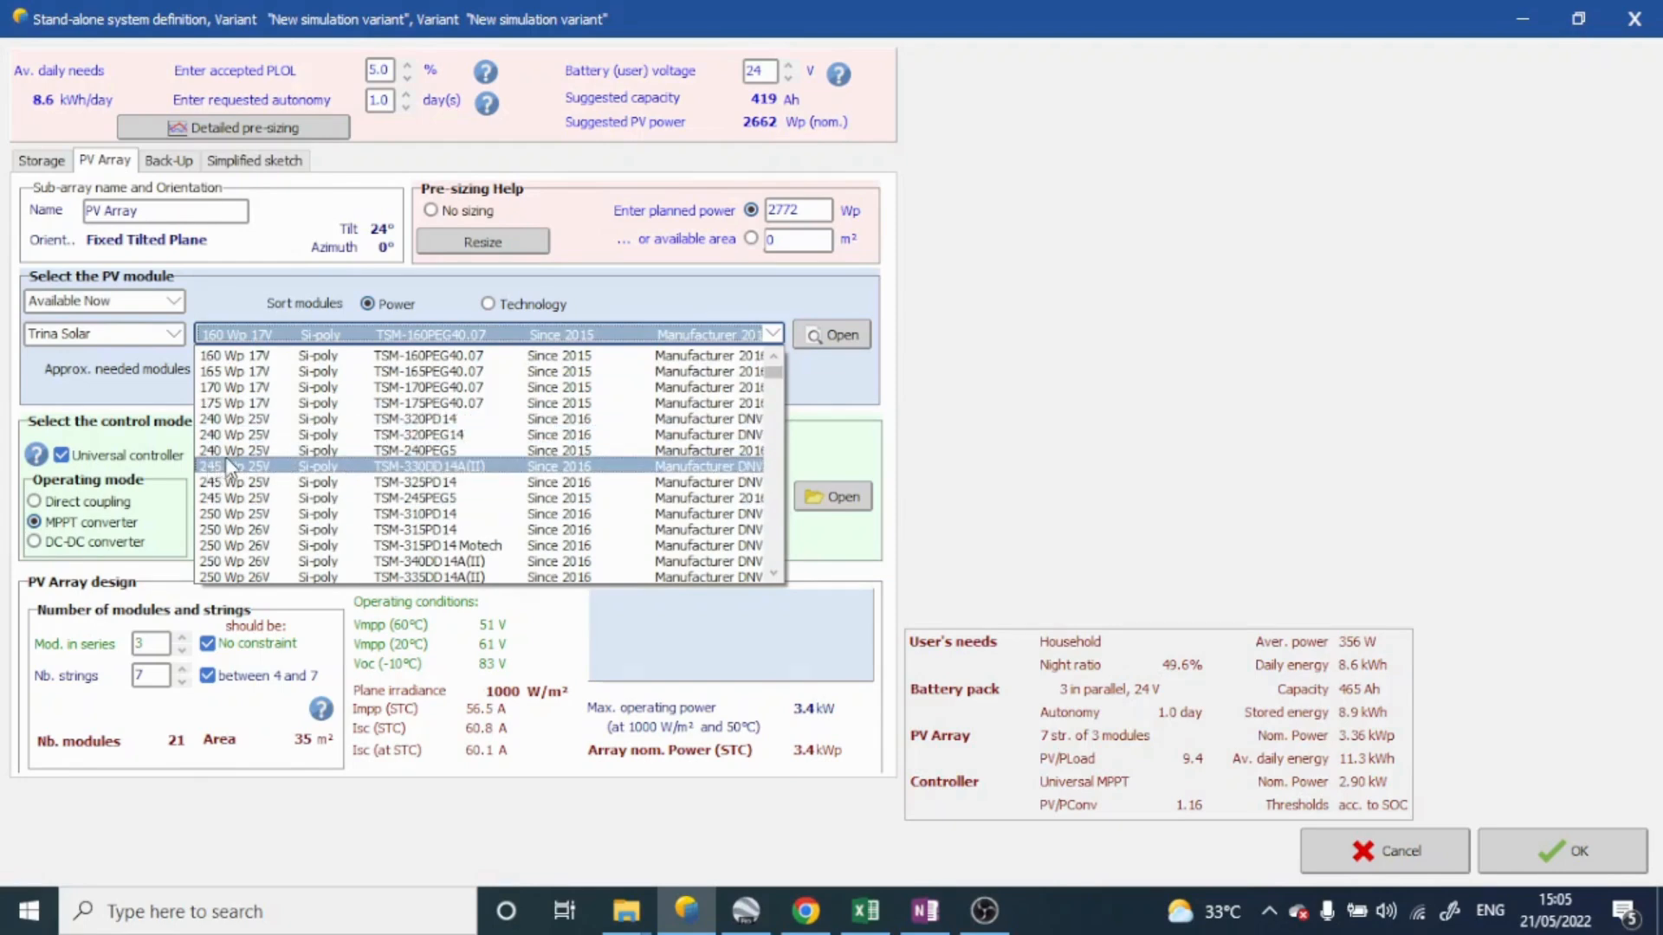
click(352, 450)
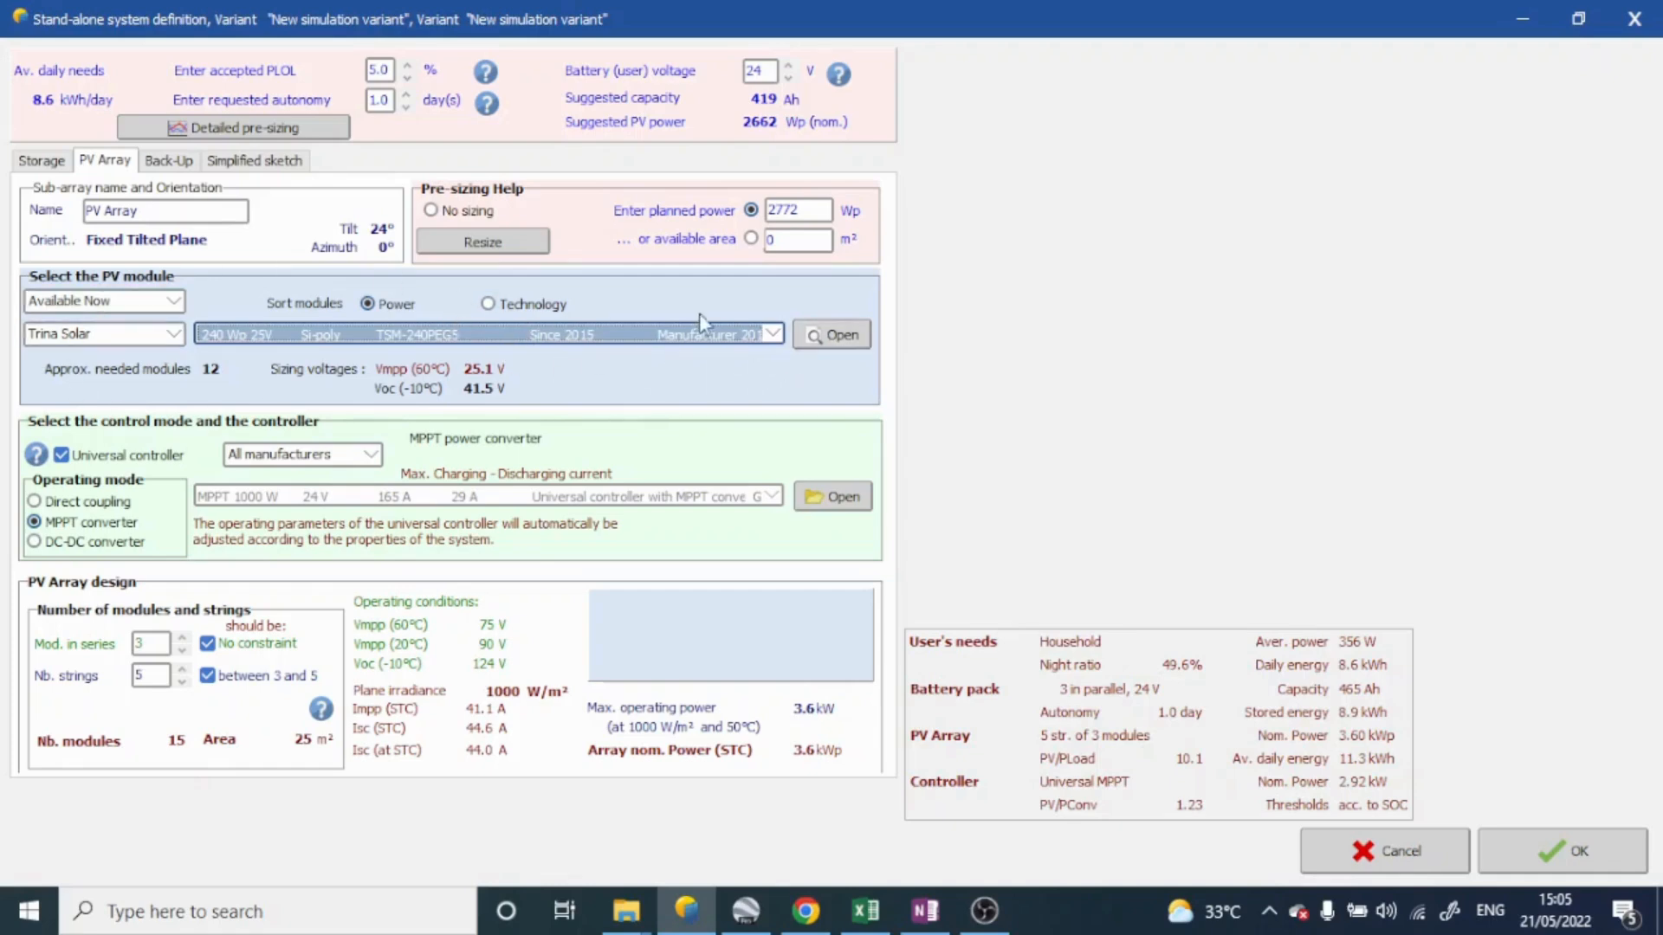
click(838, 340)
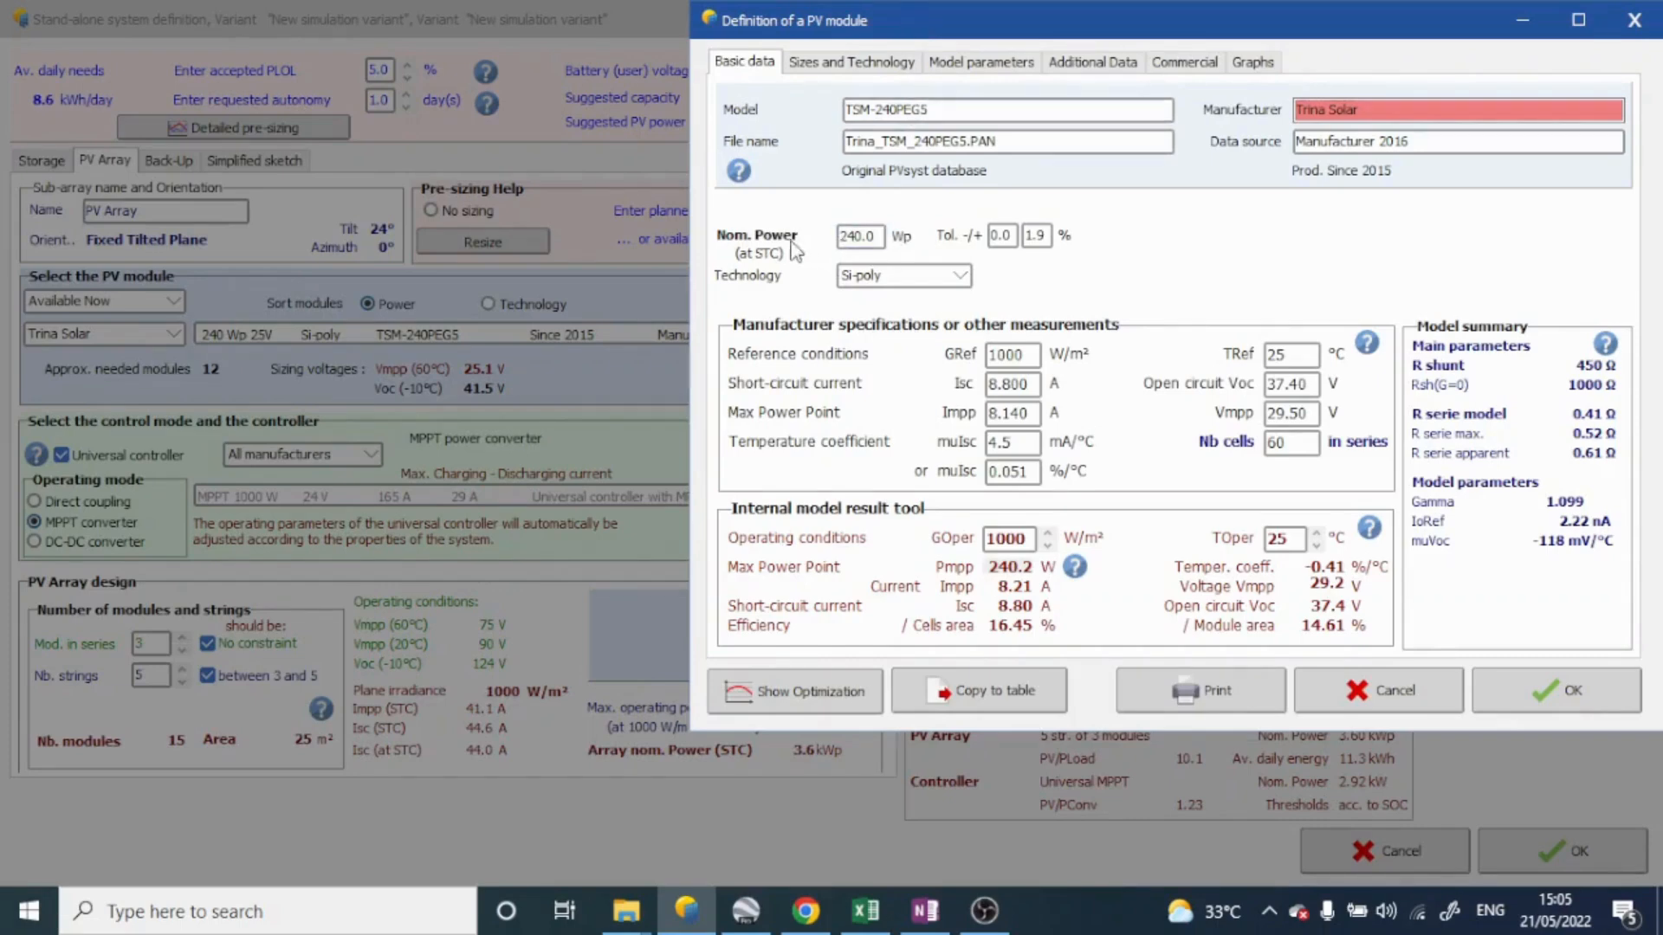
Step: Examine the TSM-240PEG5 module's basic electrical data, sizes and technology, model parameters, additional data and commercial details
mouse_move(885, 235)
double_click(1295, 356)
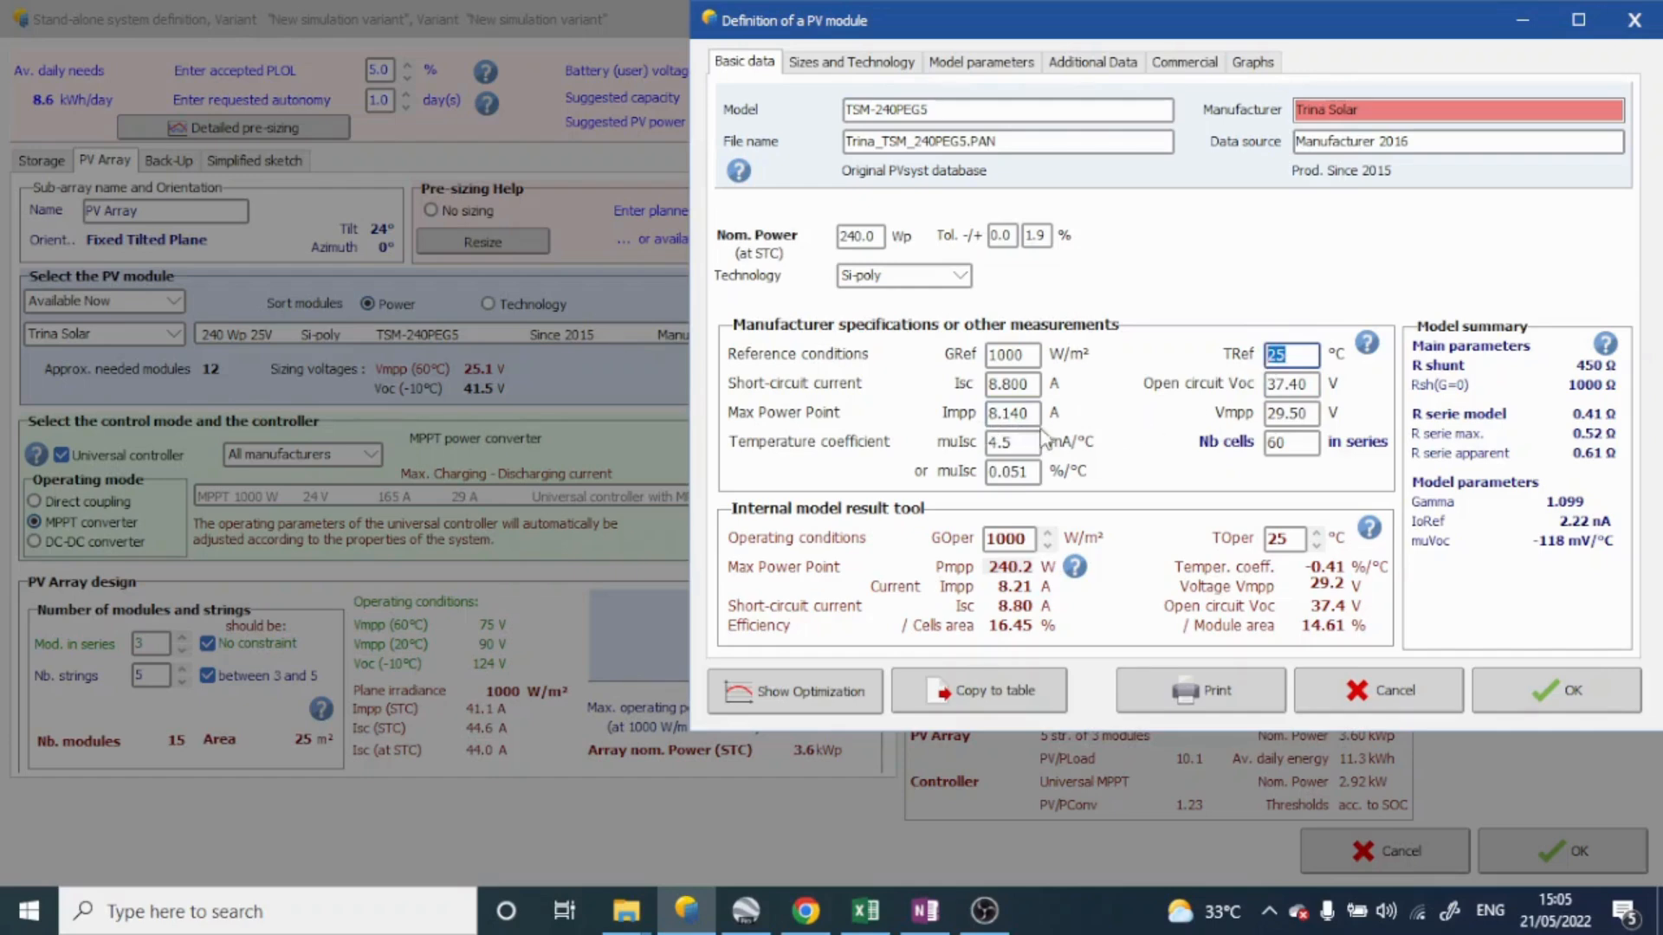
click(1304, 443)
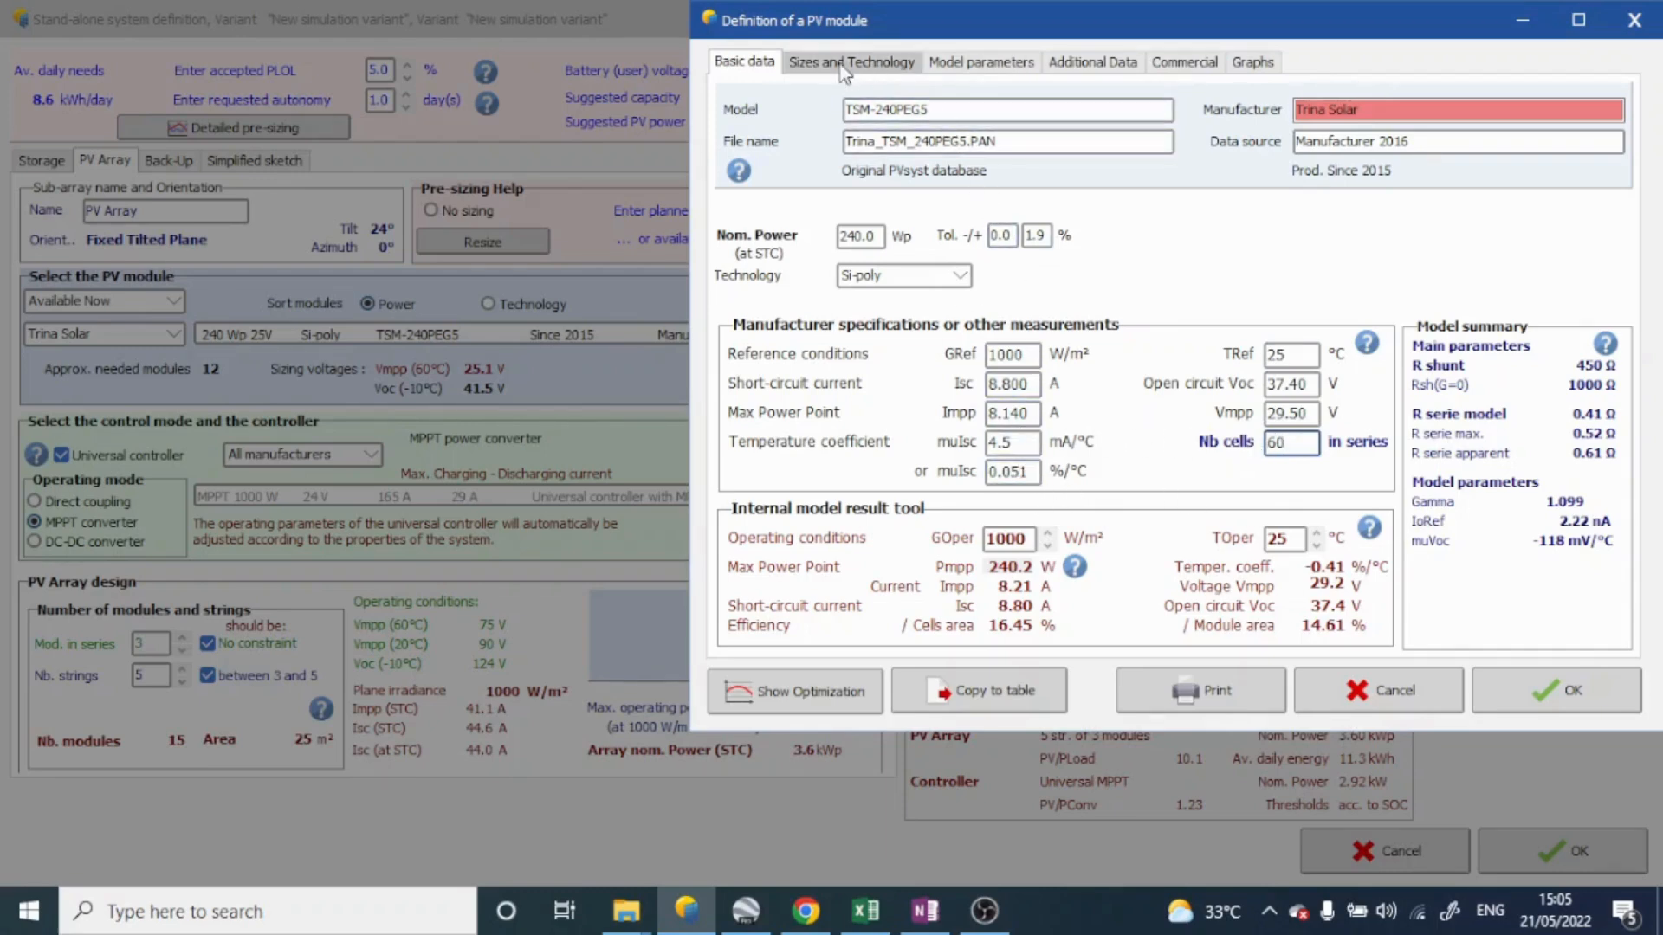
click(814, 62)
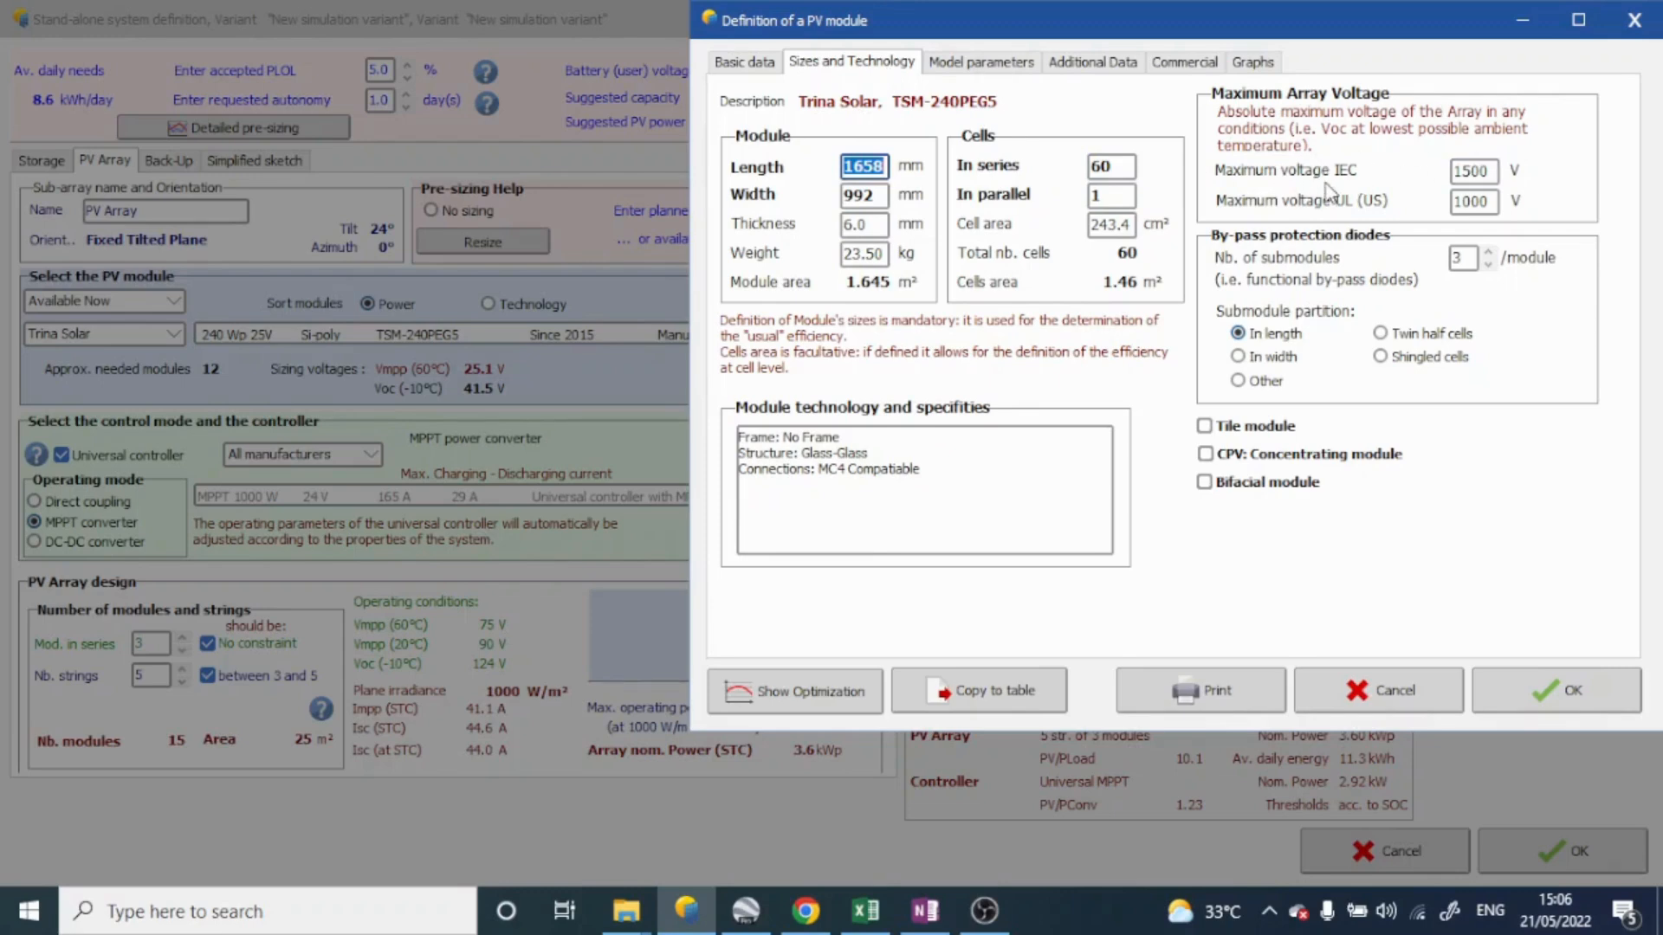
click(991, 72)
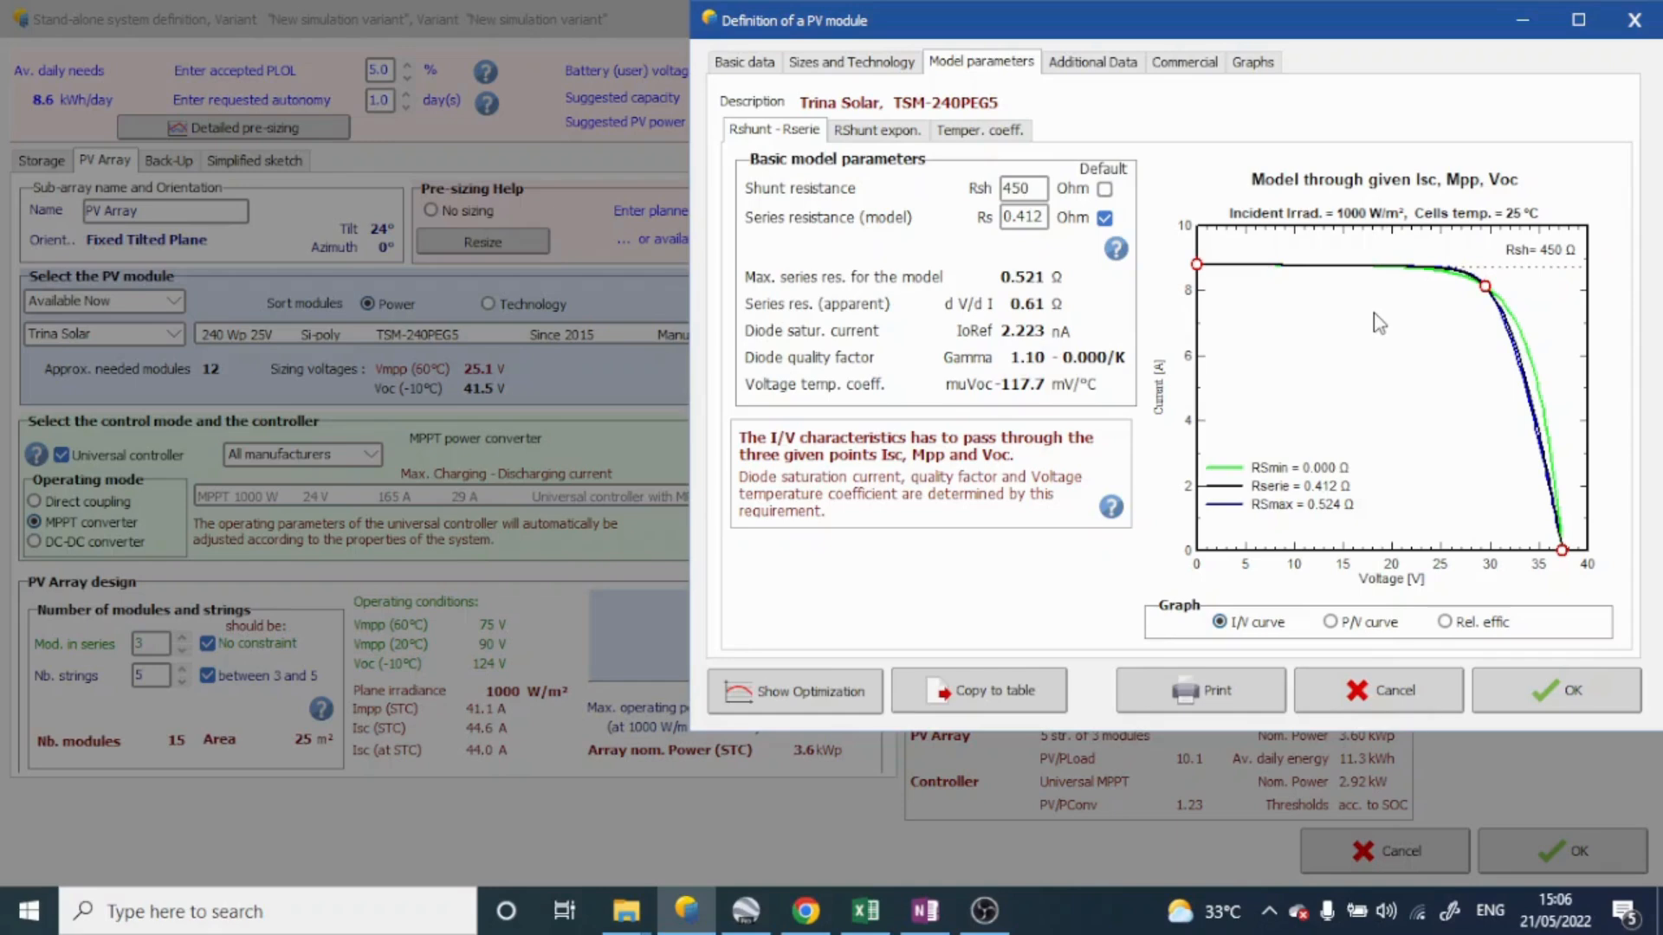
click(1107, 62)
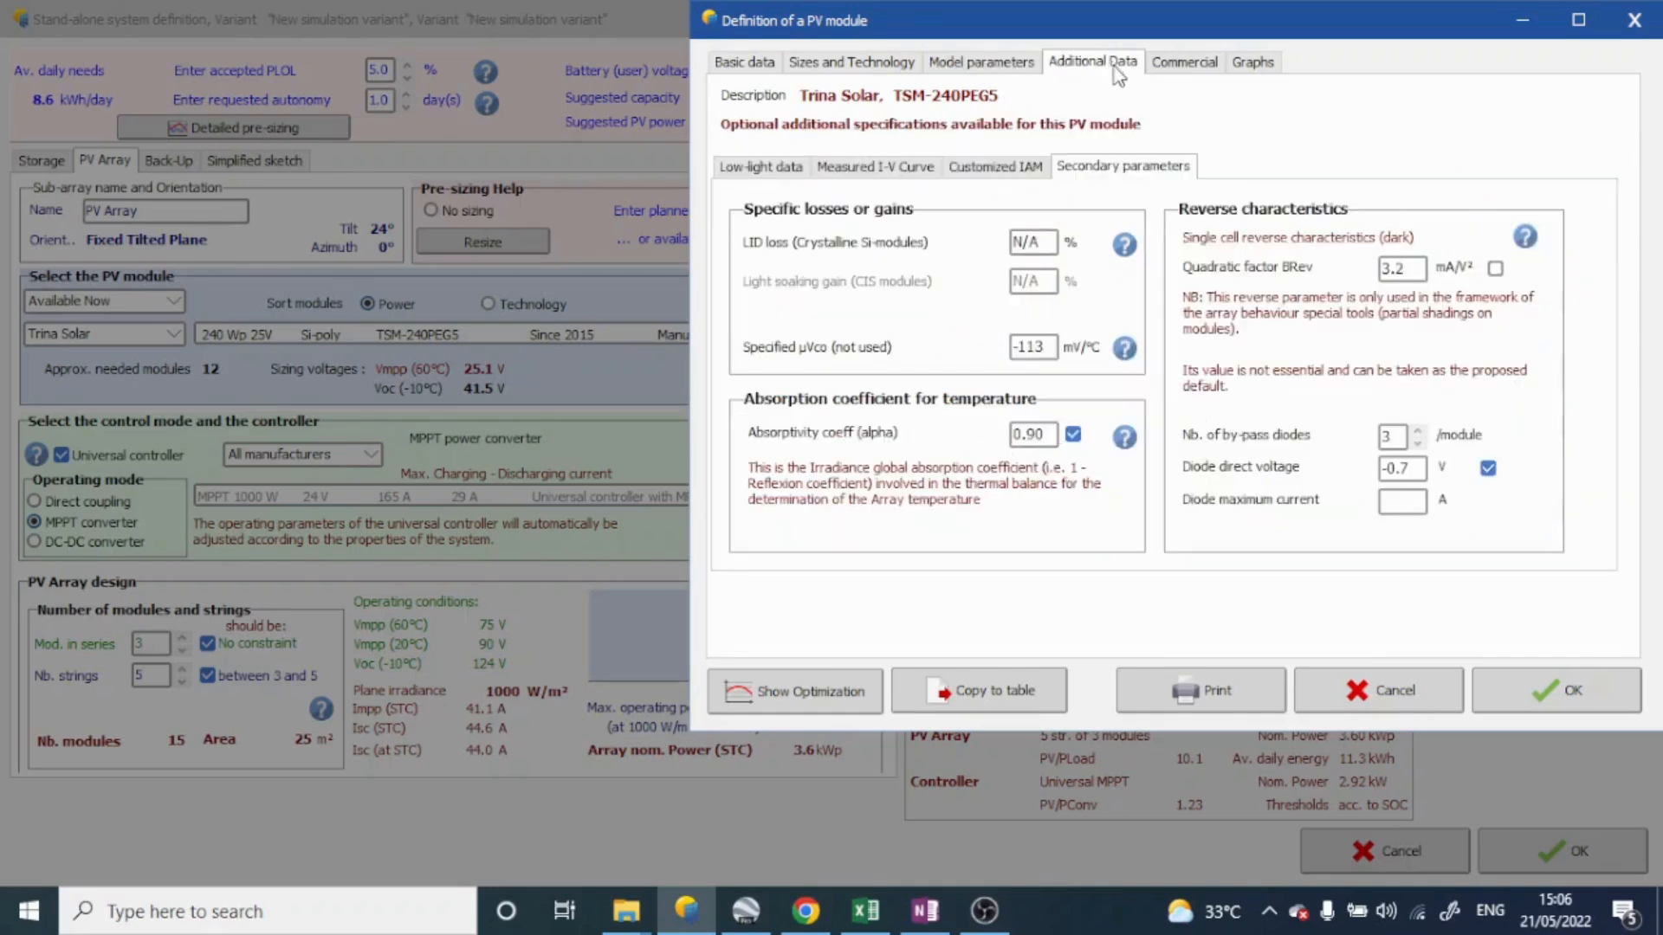
click(1165, 64)
Step: View the module's current, power and efficiency graphs, return to its basic data and accept the module definition
click(1252, 63)
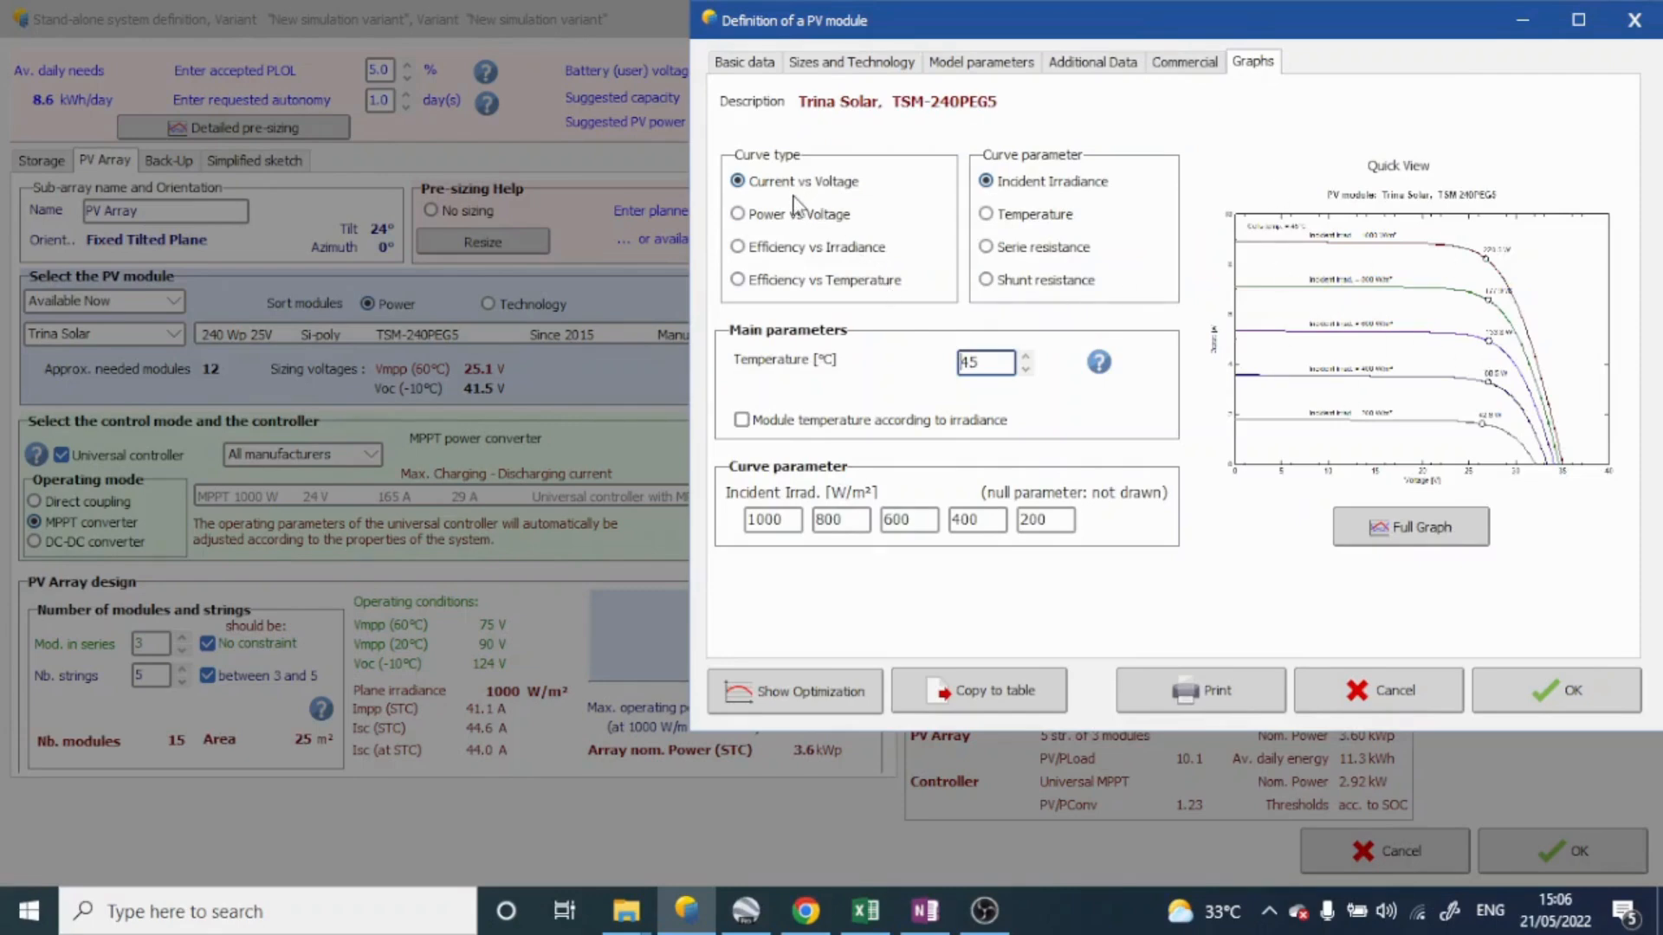
click(739, 214)
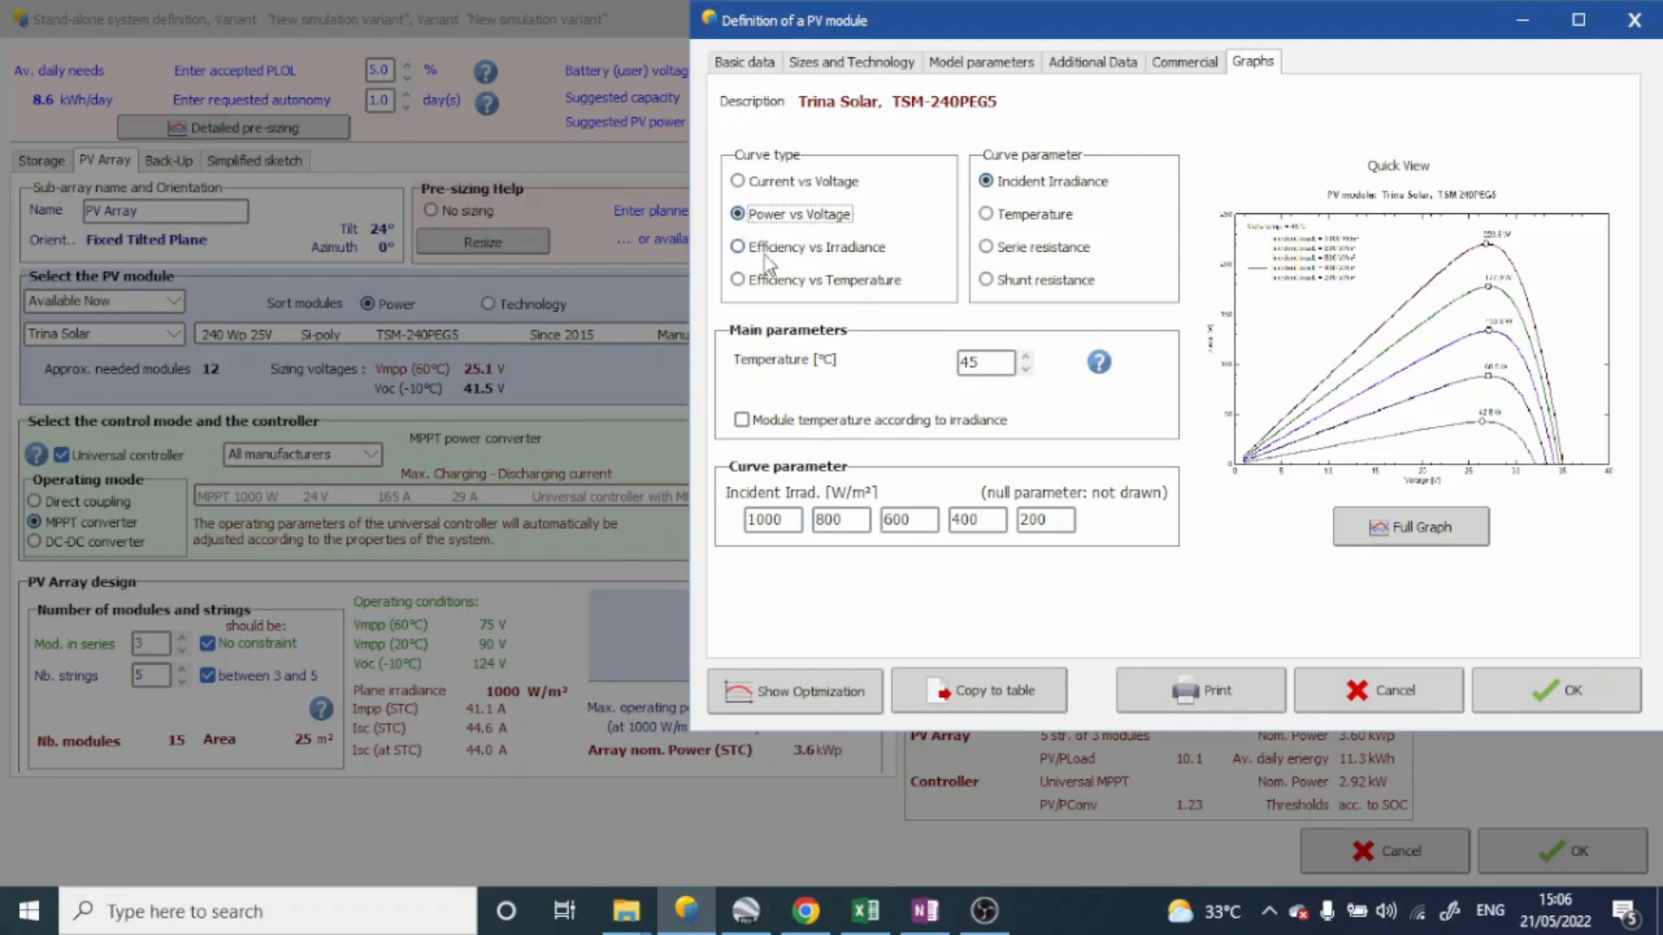
click(752, 250)
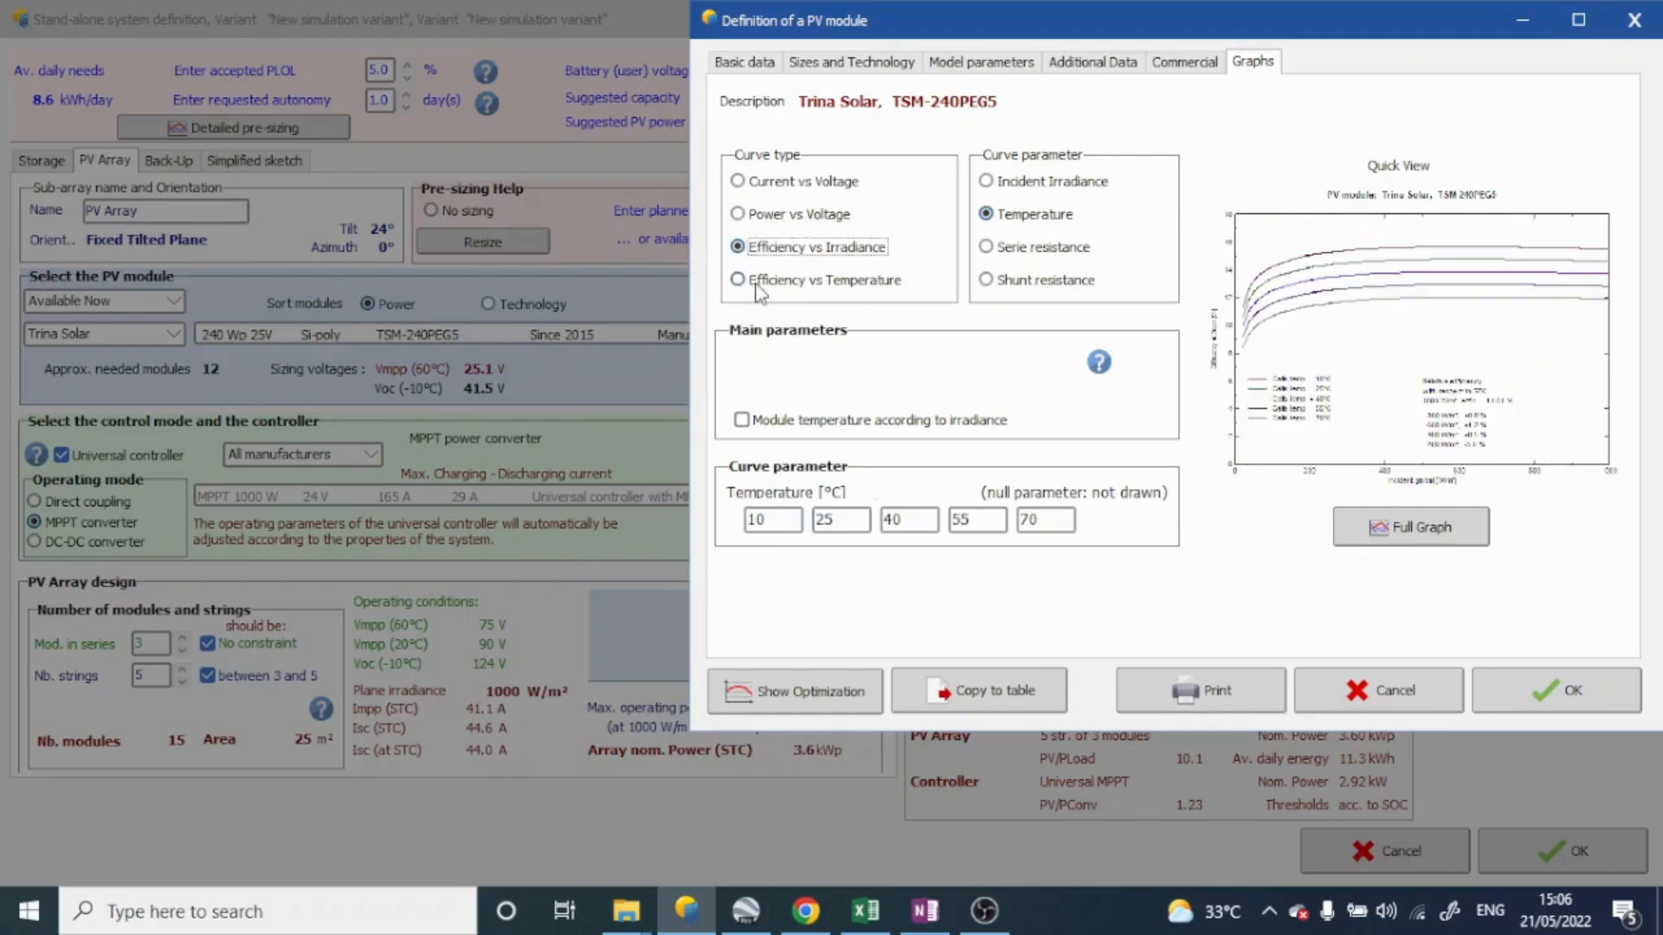
click(758, 281)
click(738, 181)
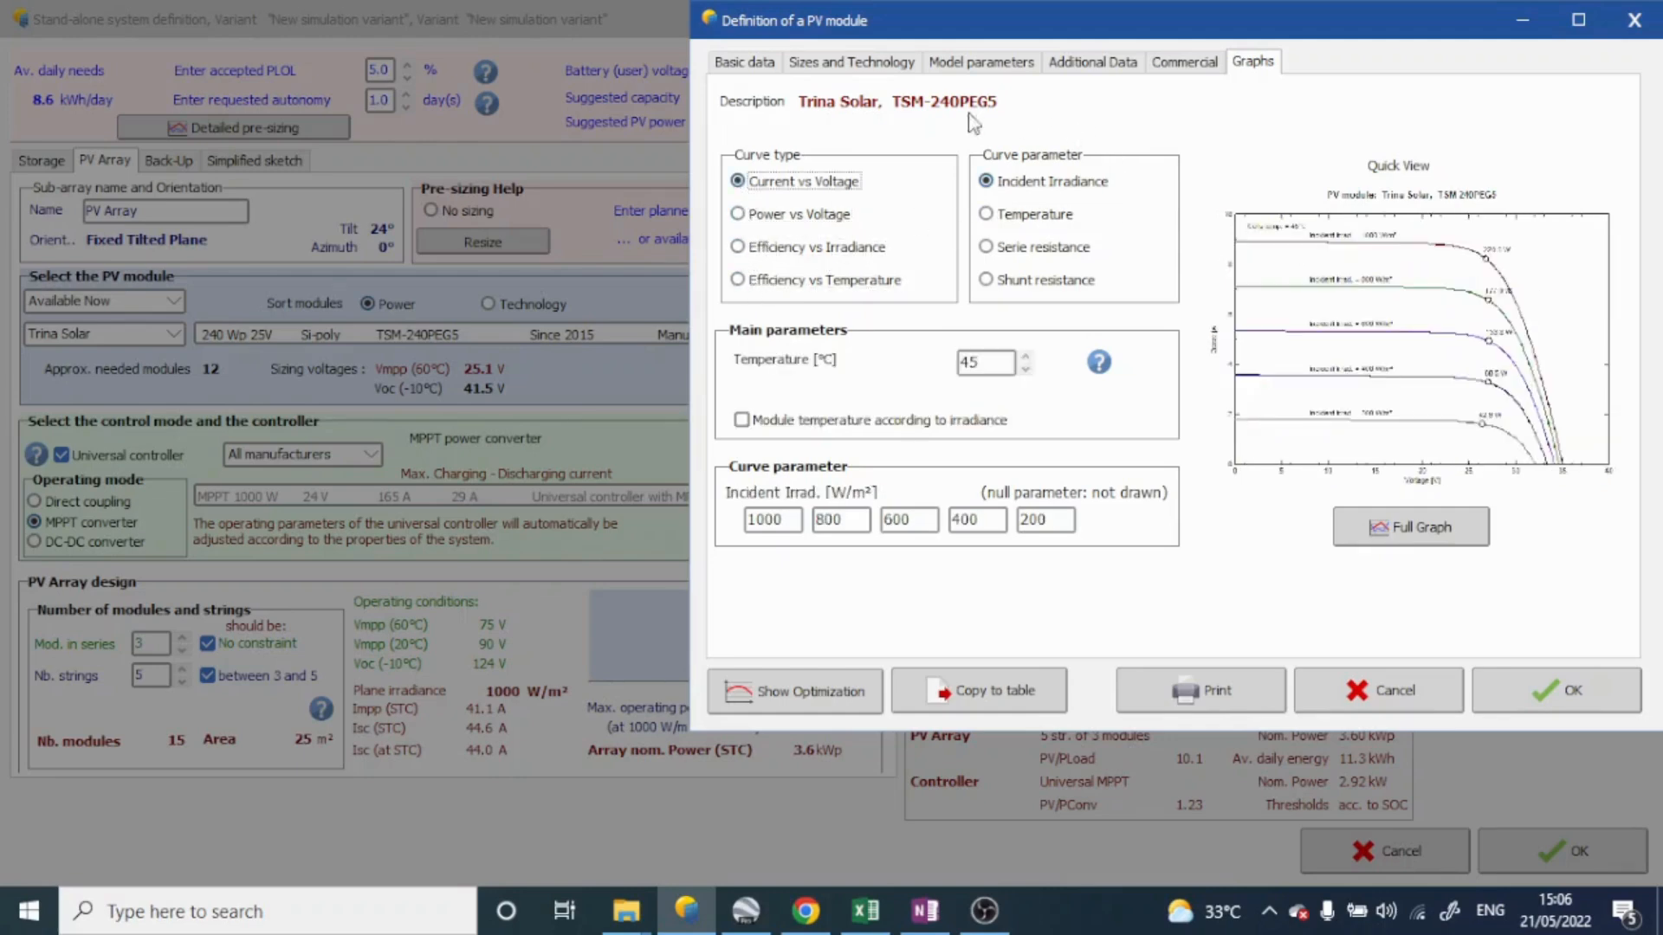
click(743, 63)
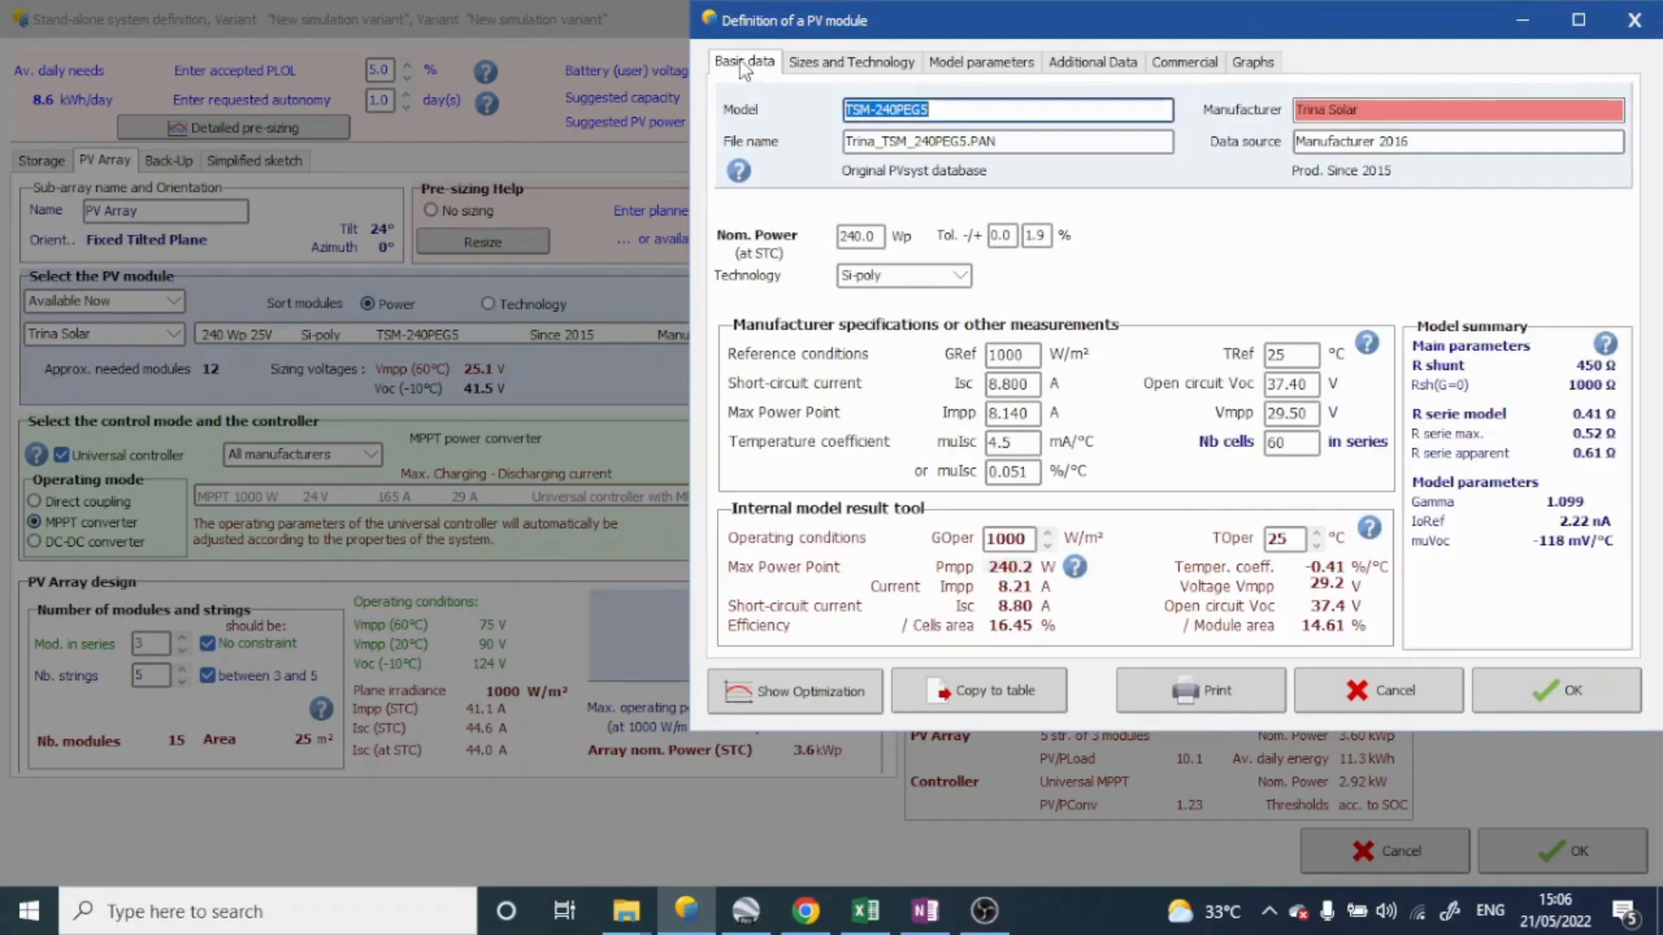
click(1522, 708)
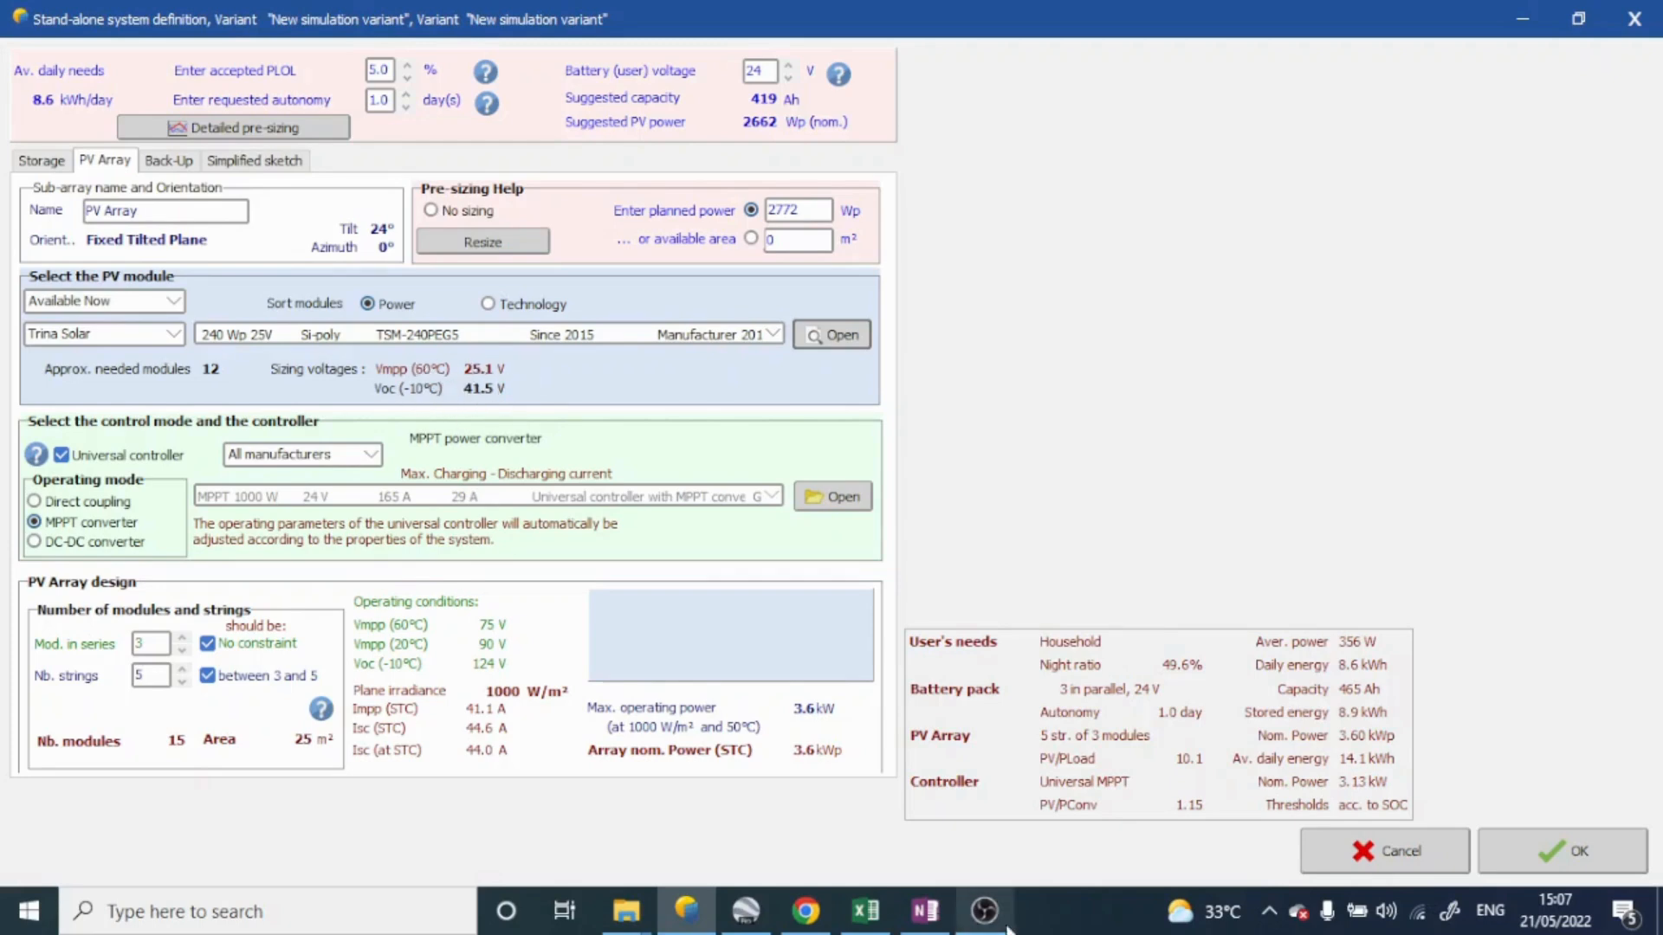
Step: Switch to the Excel workbook and enter 25.1 for Panal Vmpp in D20 and 41.5 for Panel Voc in D21
click(865, 909)
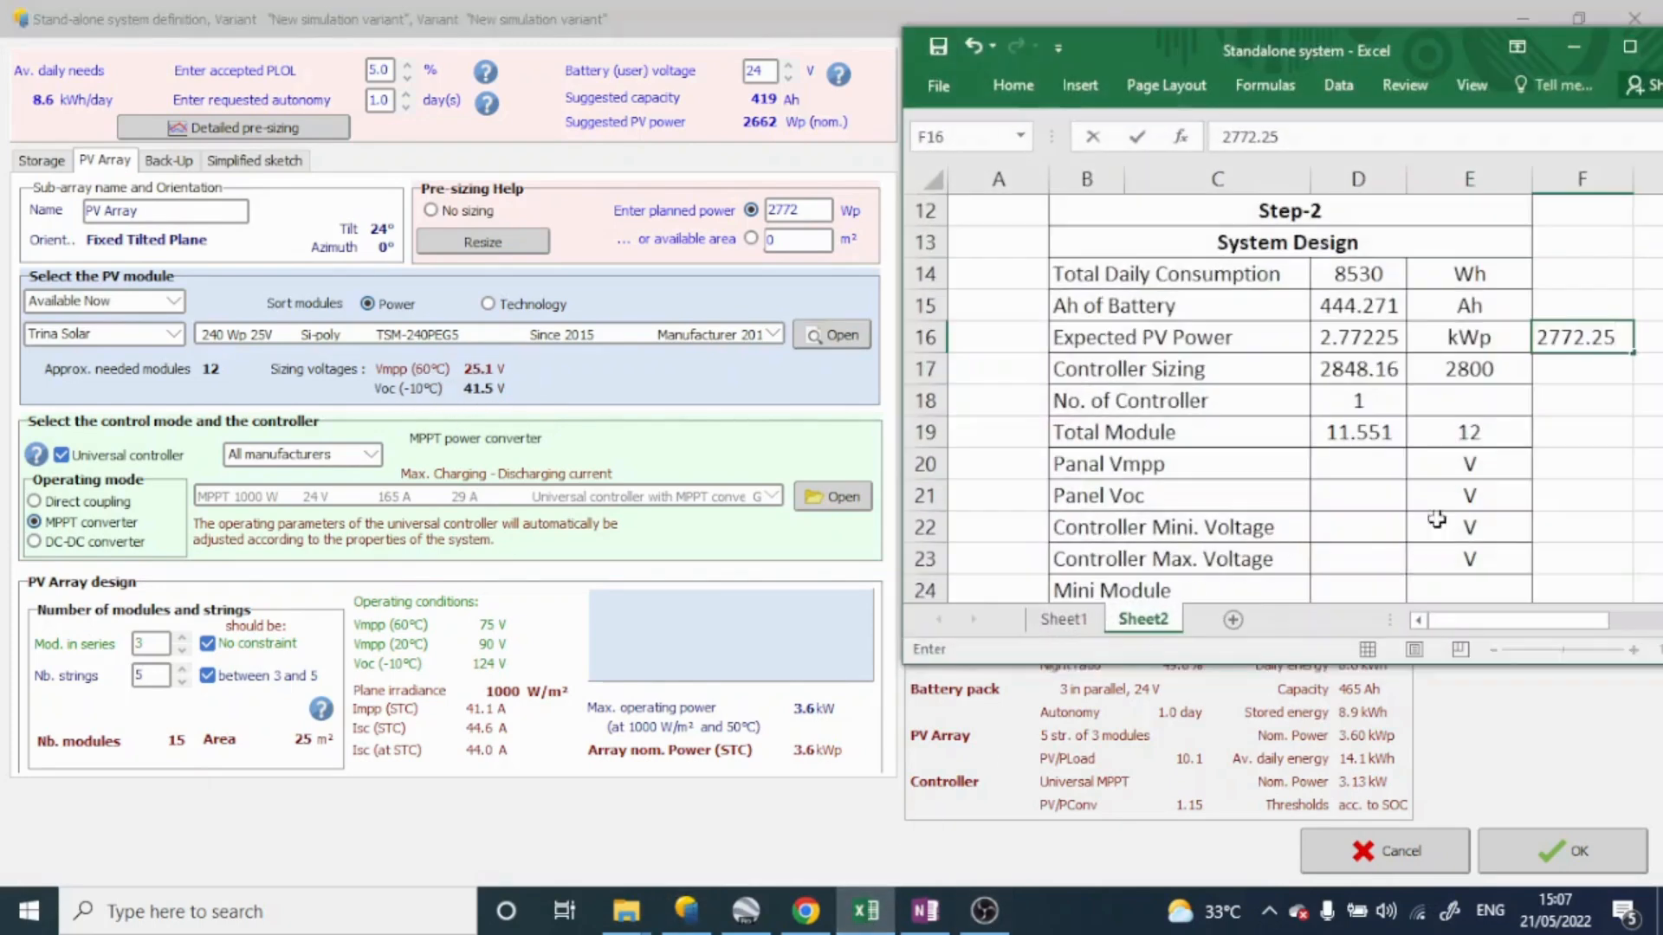
scroll(1231, 534, down, 1)
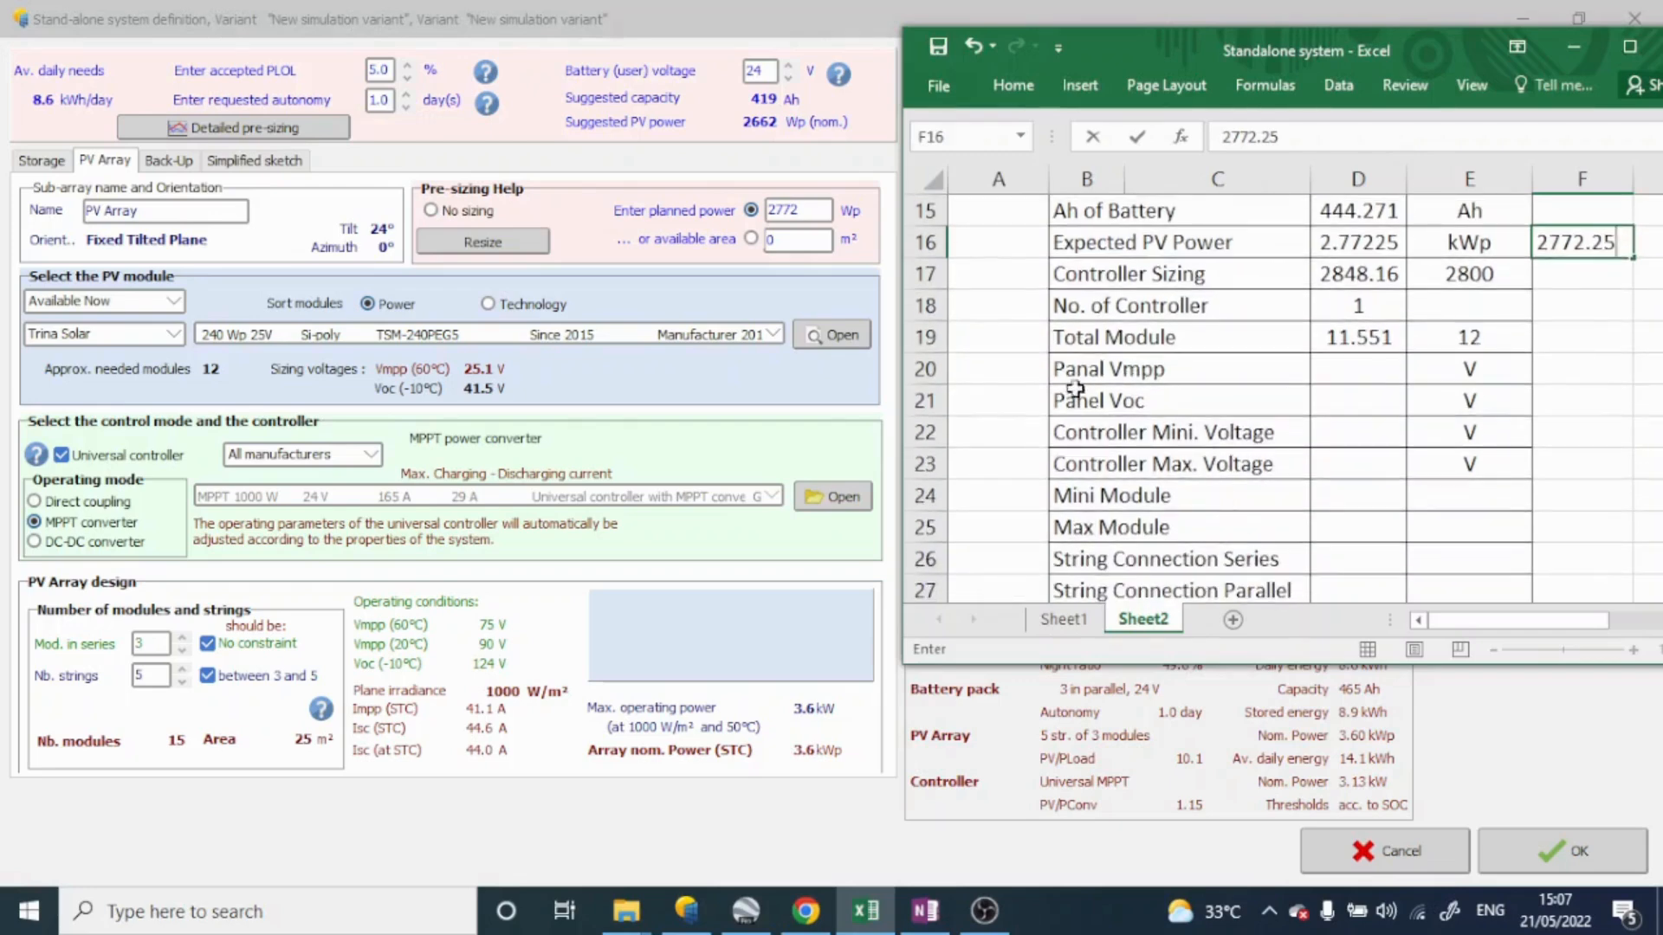
click(1334, 379)
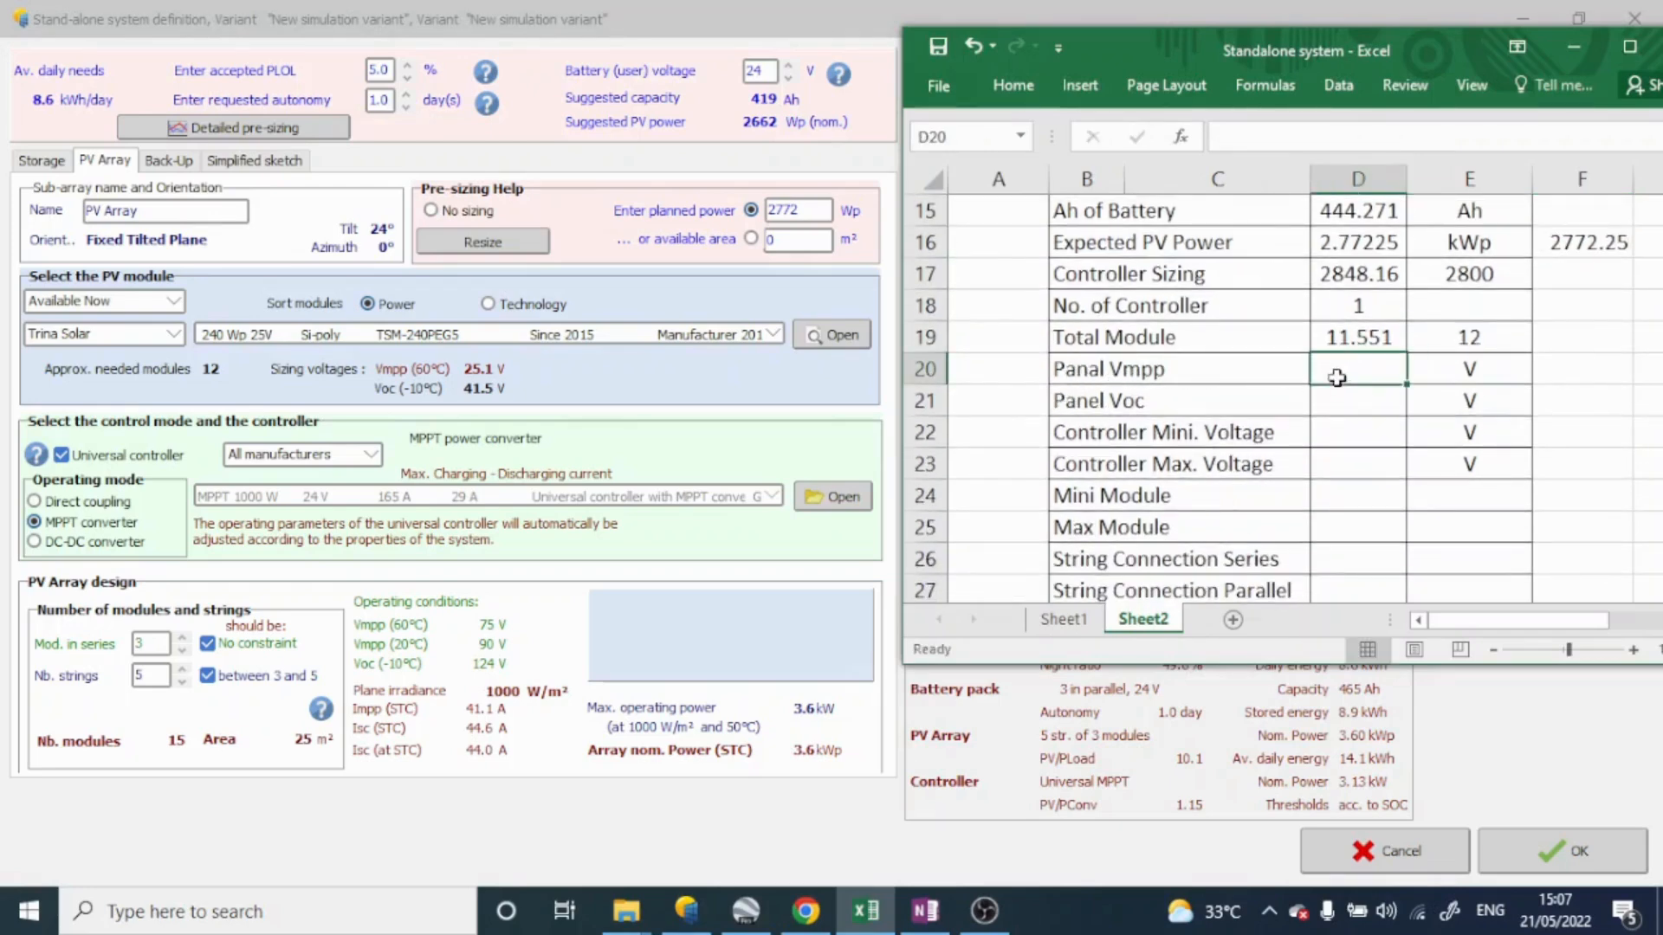
text(25)
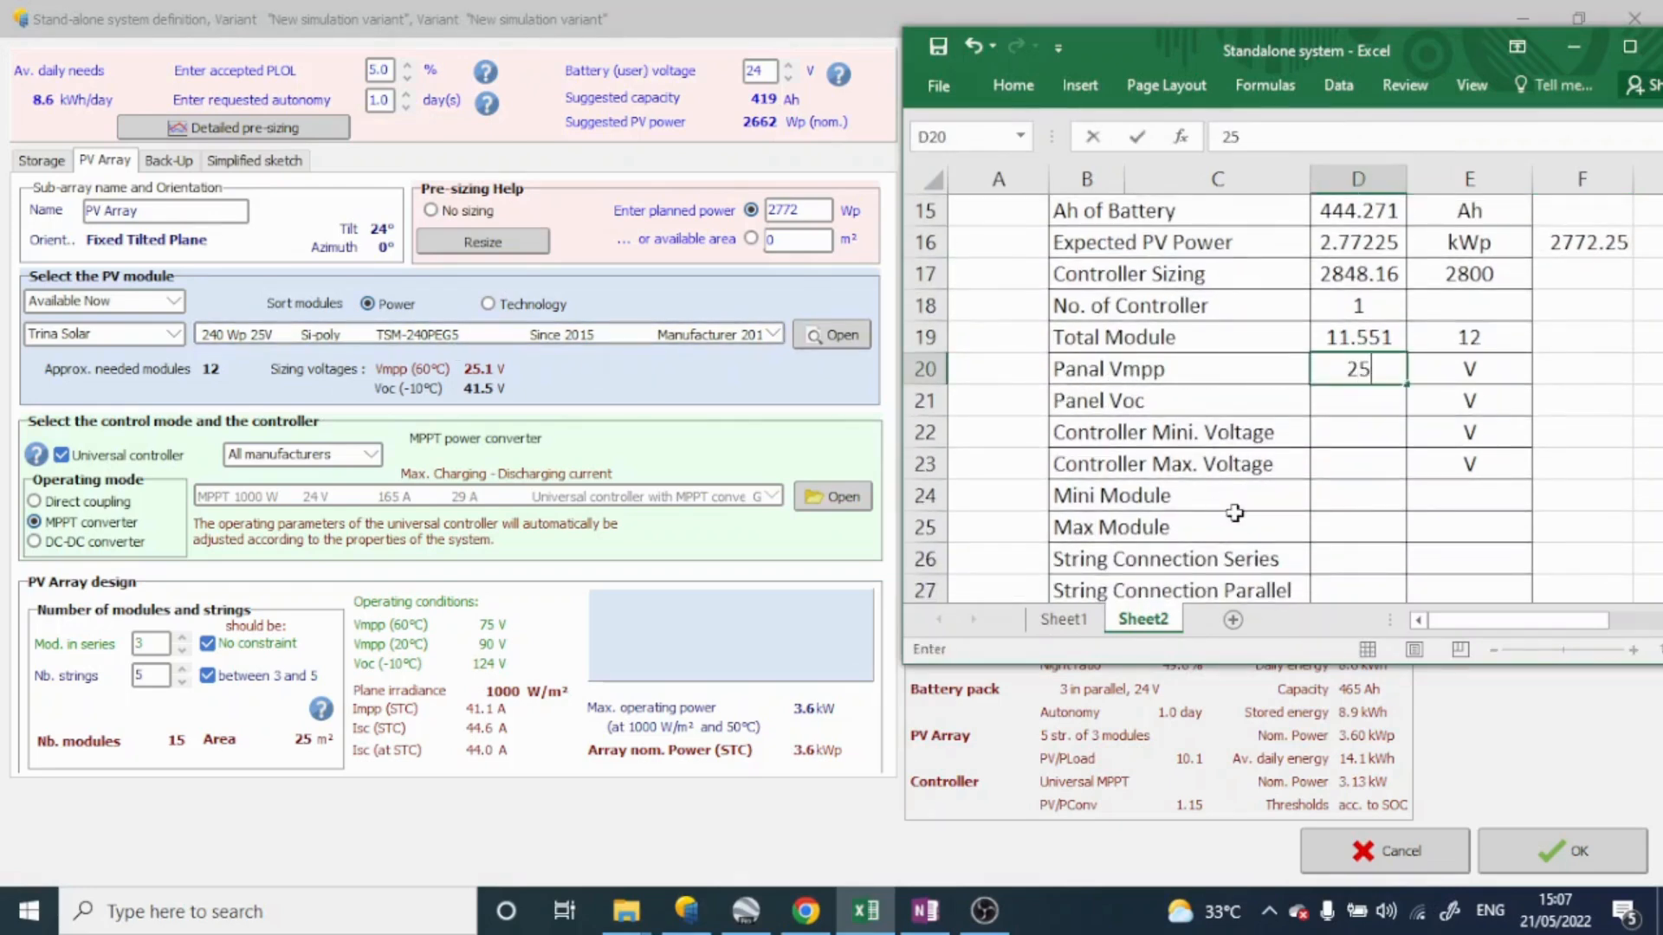
text(.1)
click(1363, 400)
text(41.5)
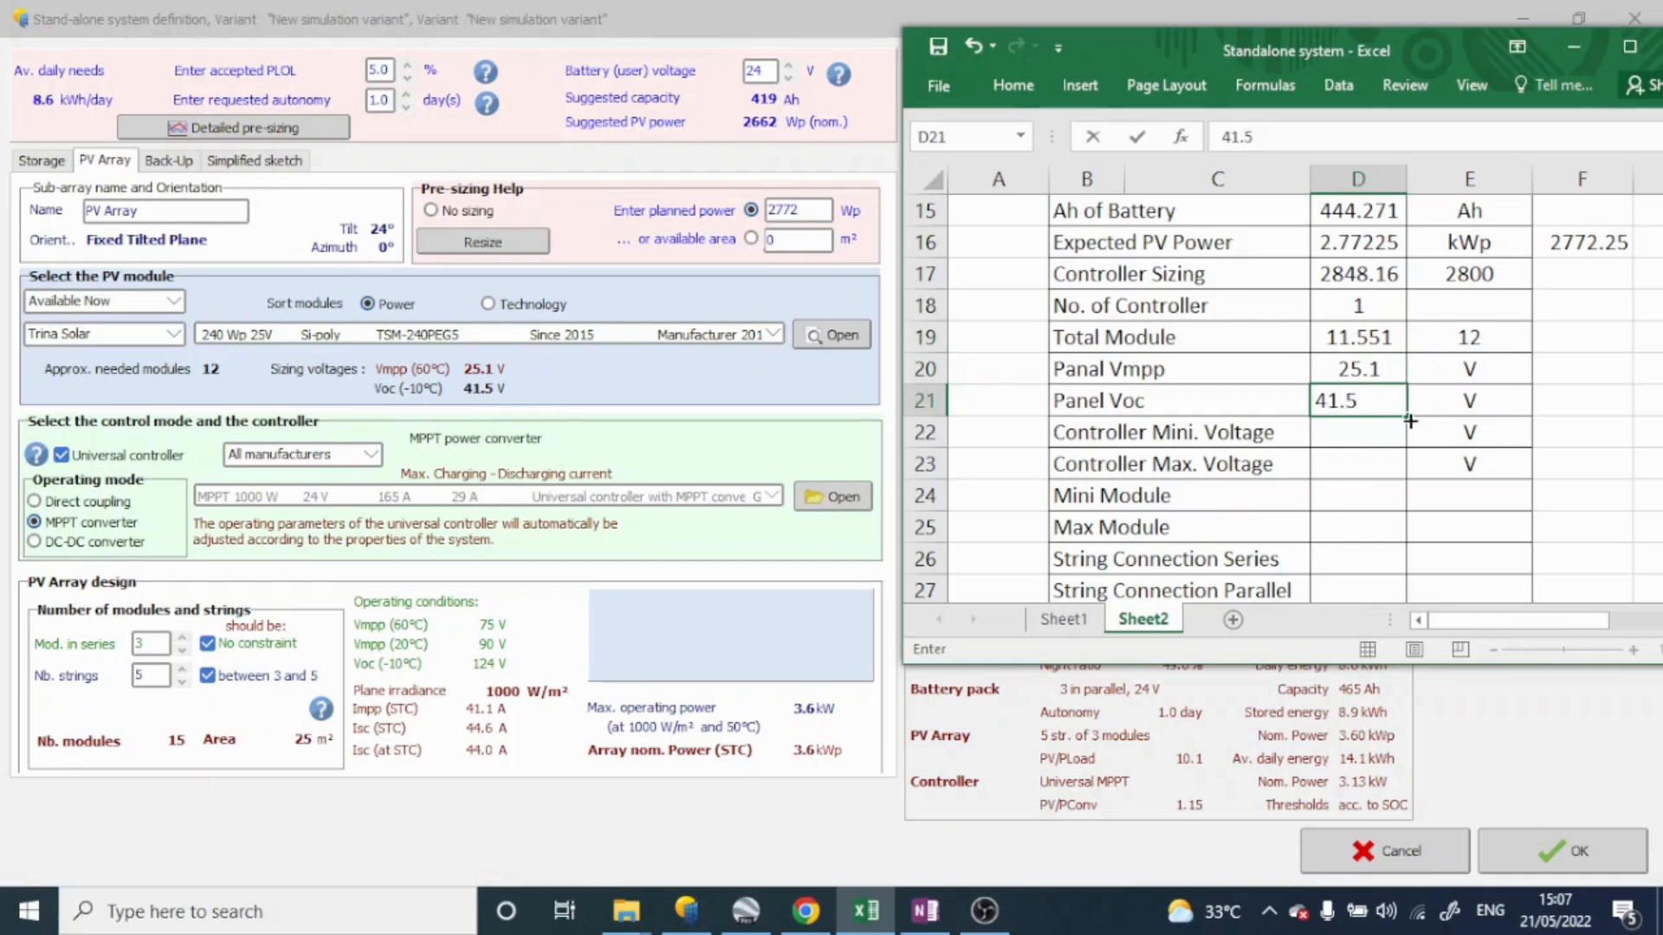
click(1475, 464)
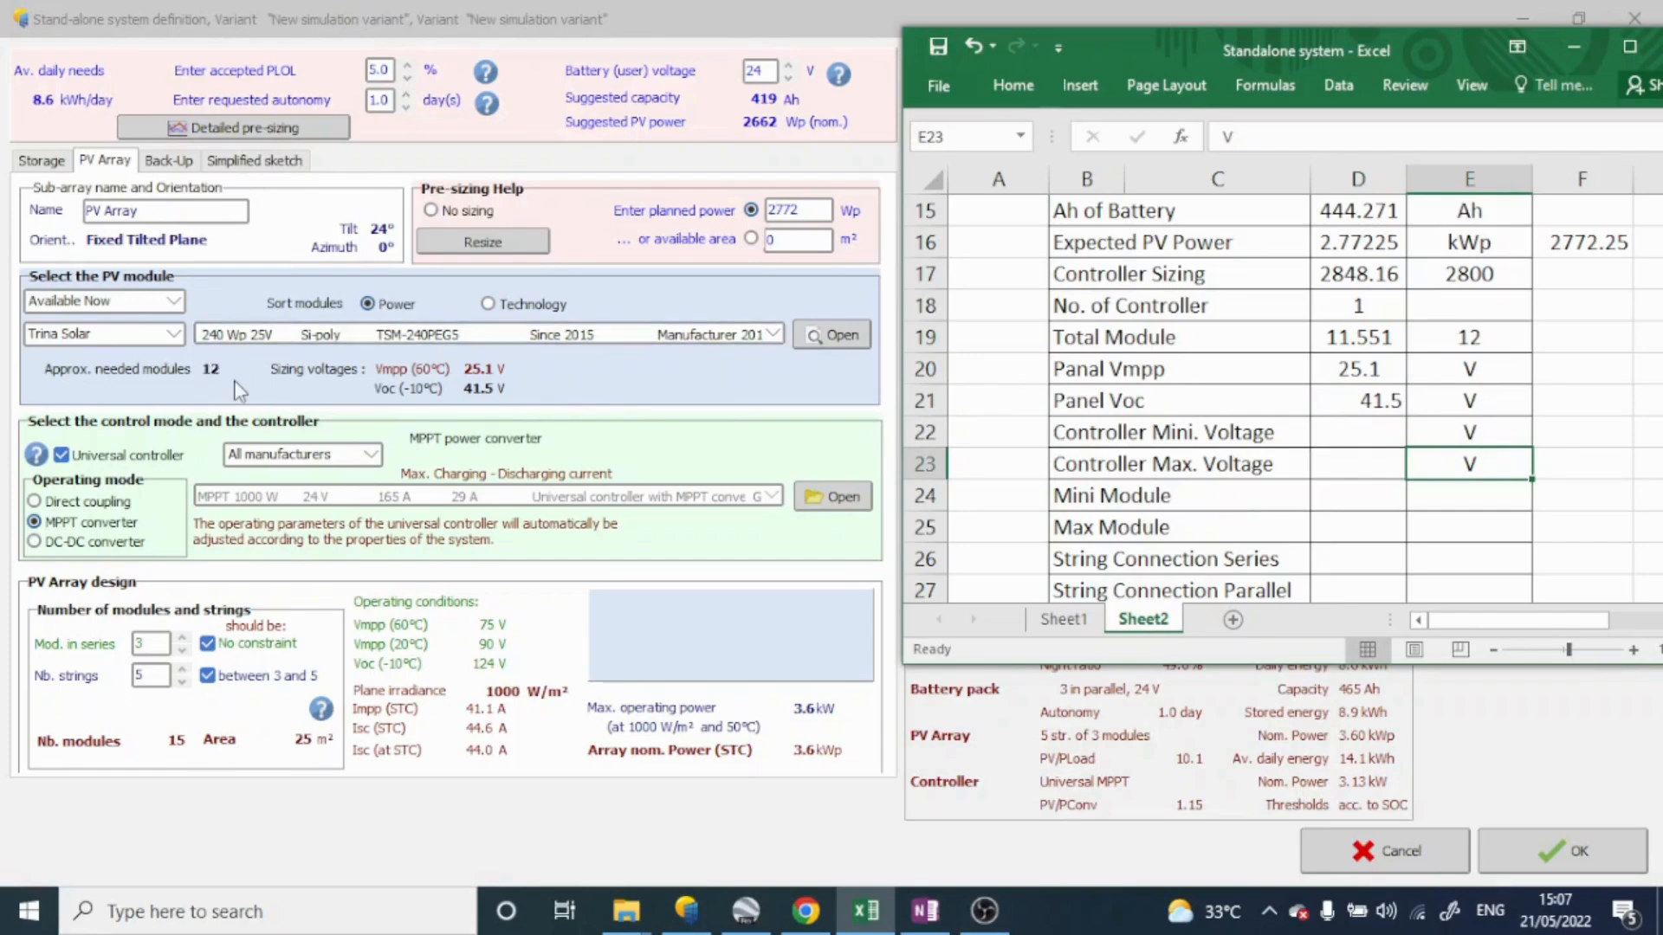
Step: Review the Total Module formula in D19 and the rounded module number in E19 without changing them
double_click(1377, 337)
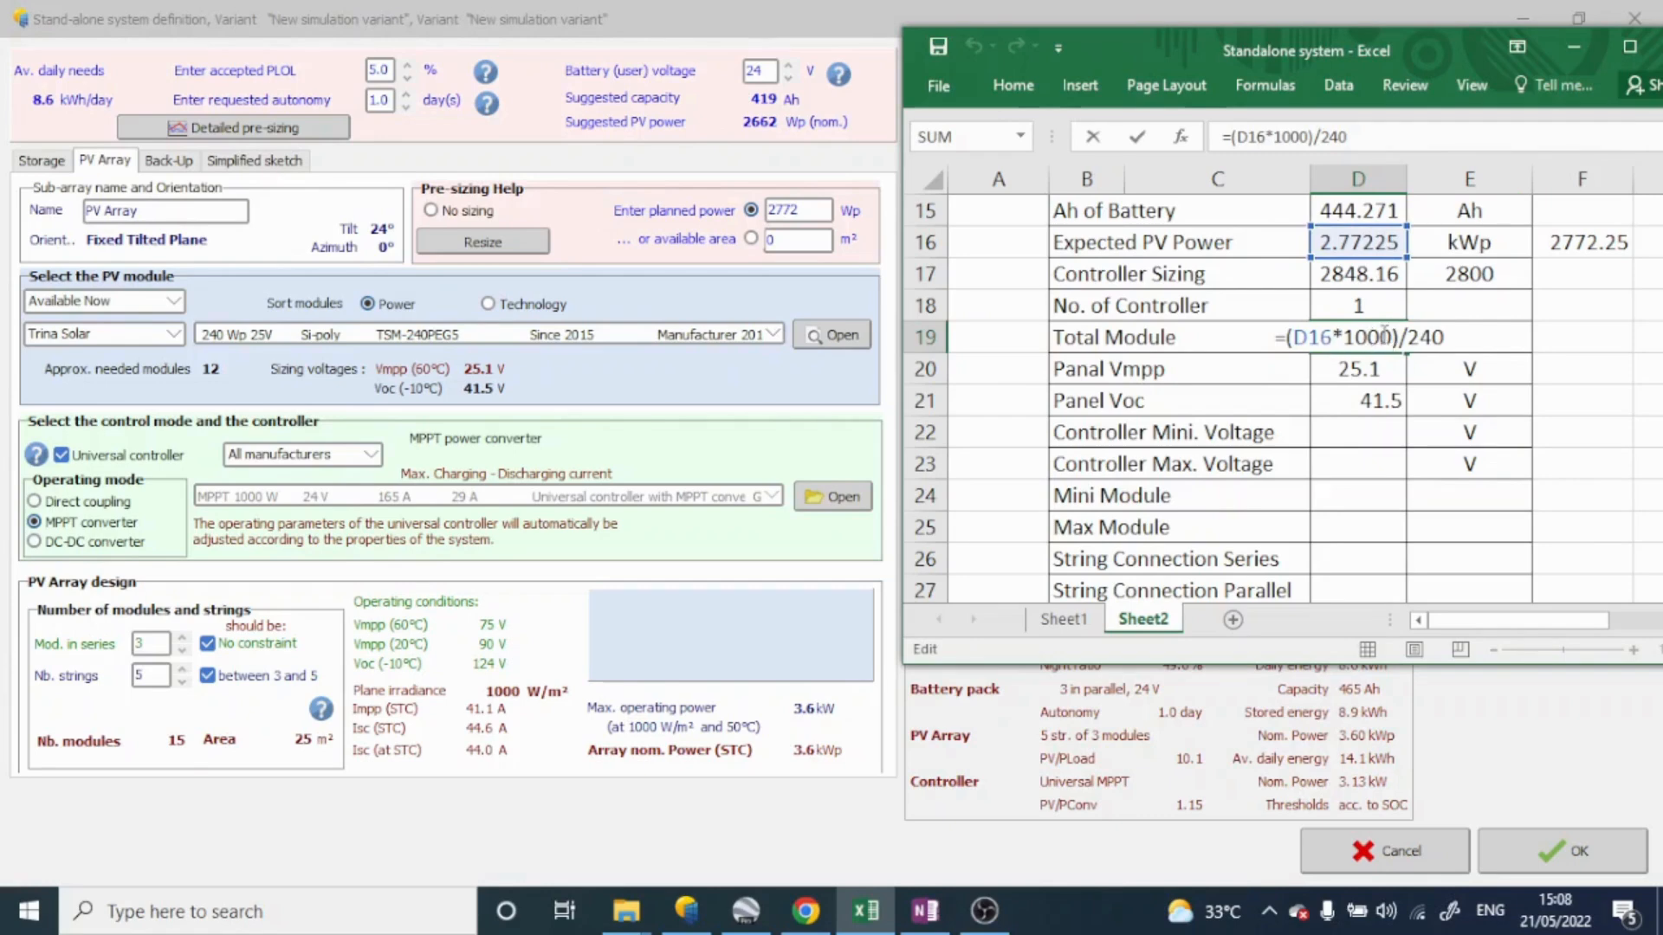
drag(1383, 336, 1296, 340)
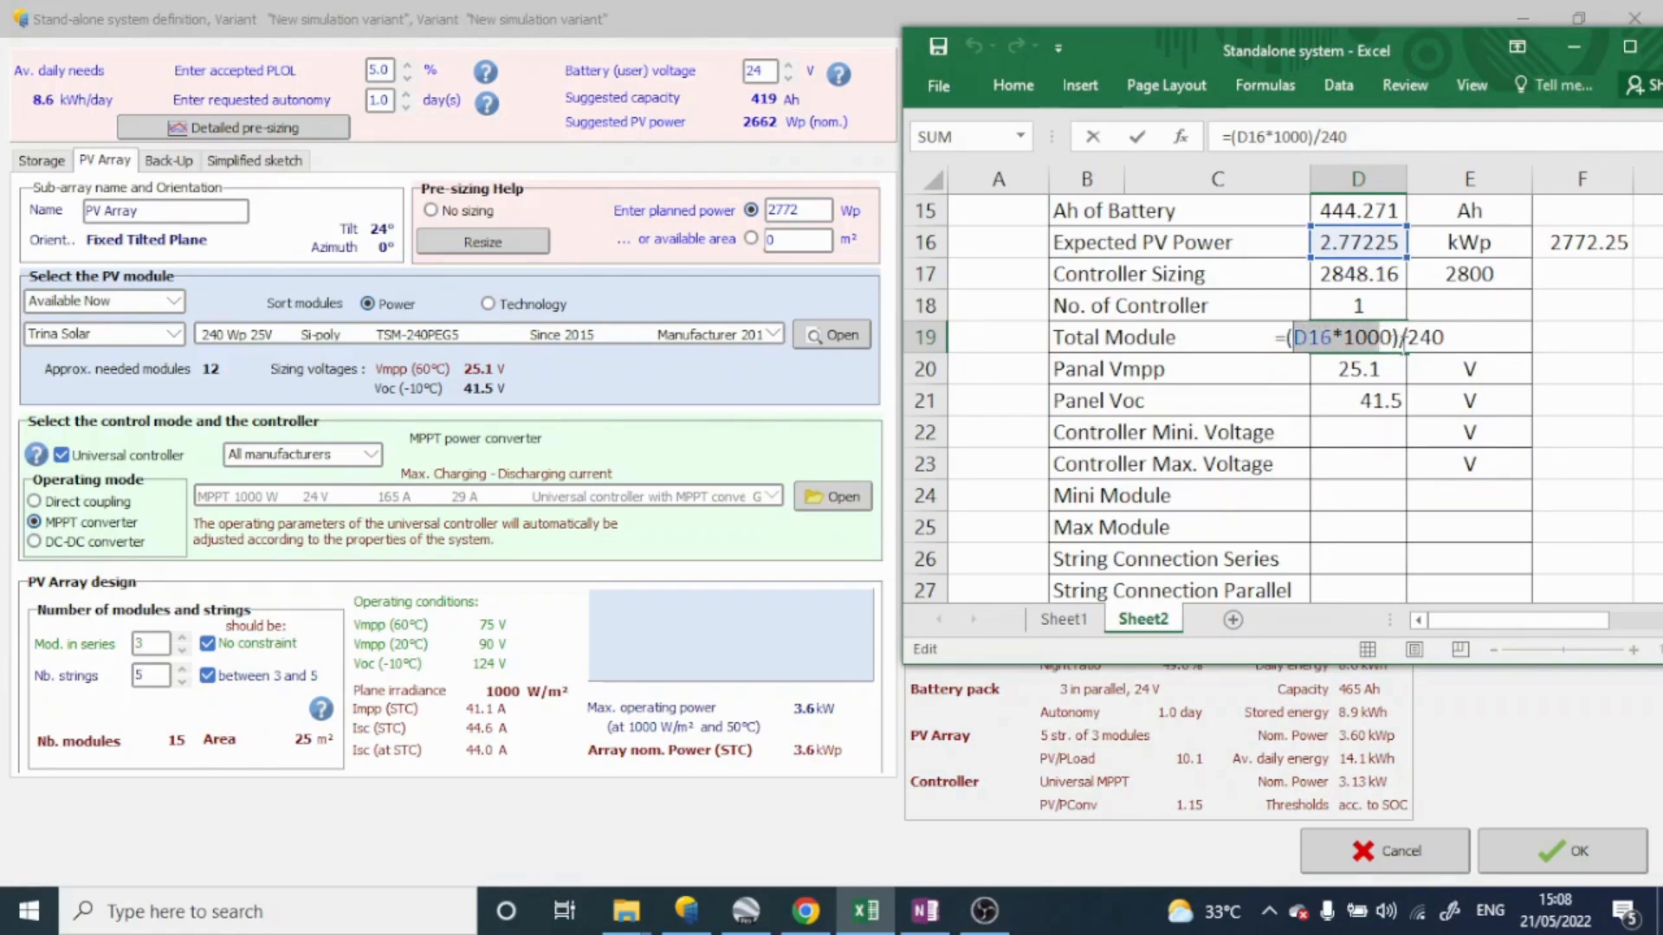
drag(1455, 337, 1405, 337)
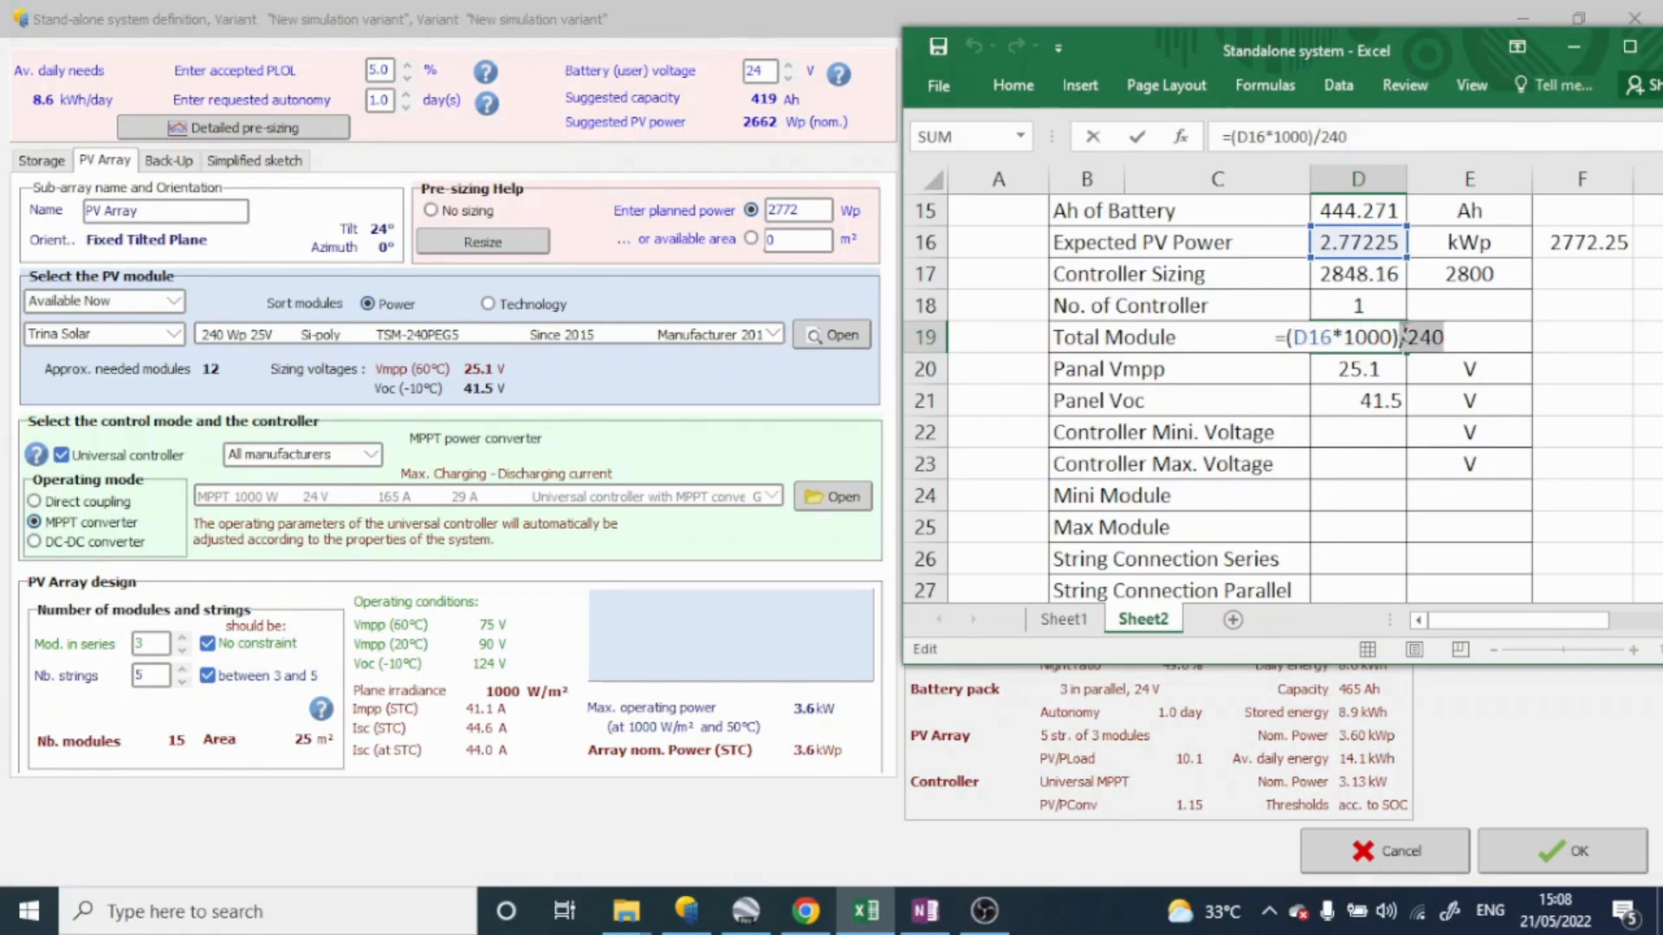
click(1458, 337)
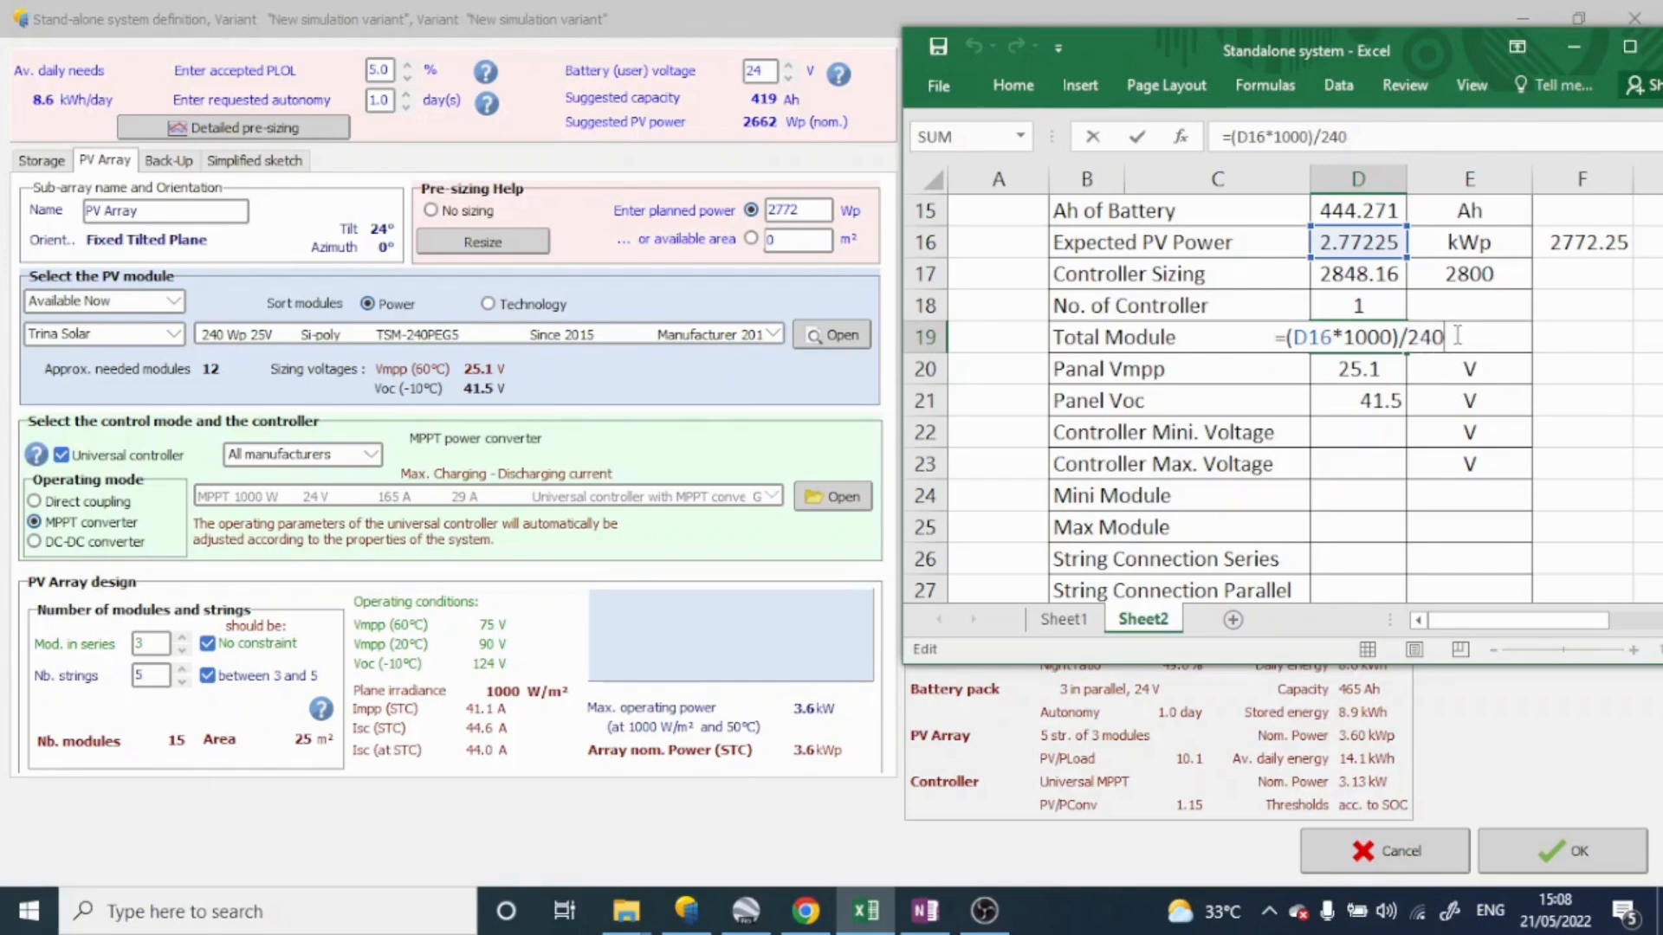
key(Return)
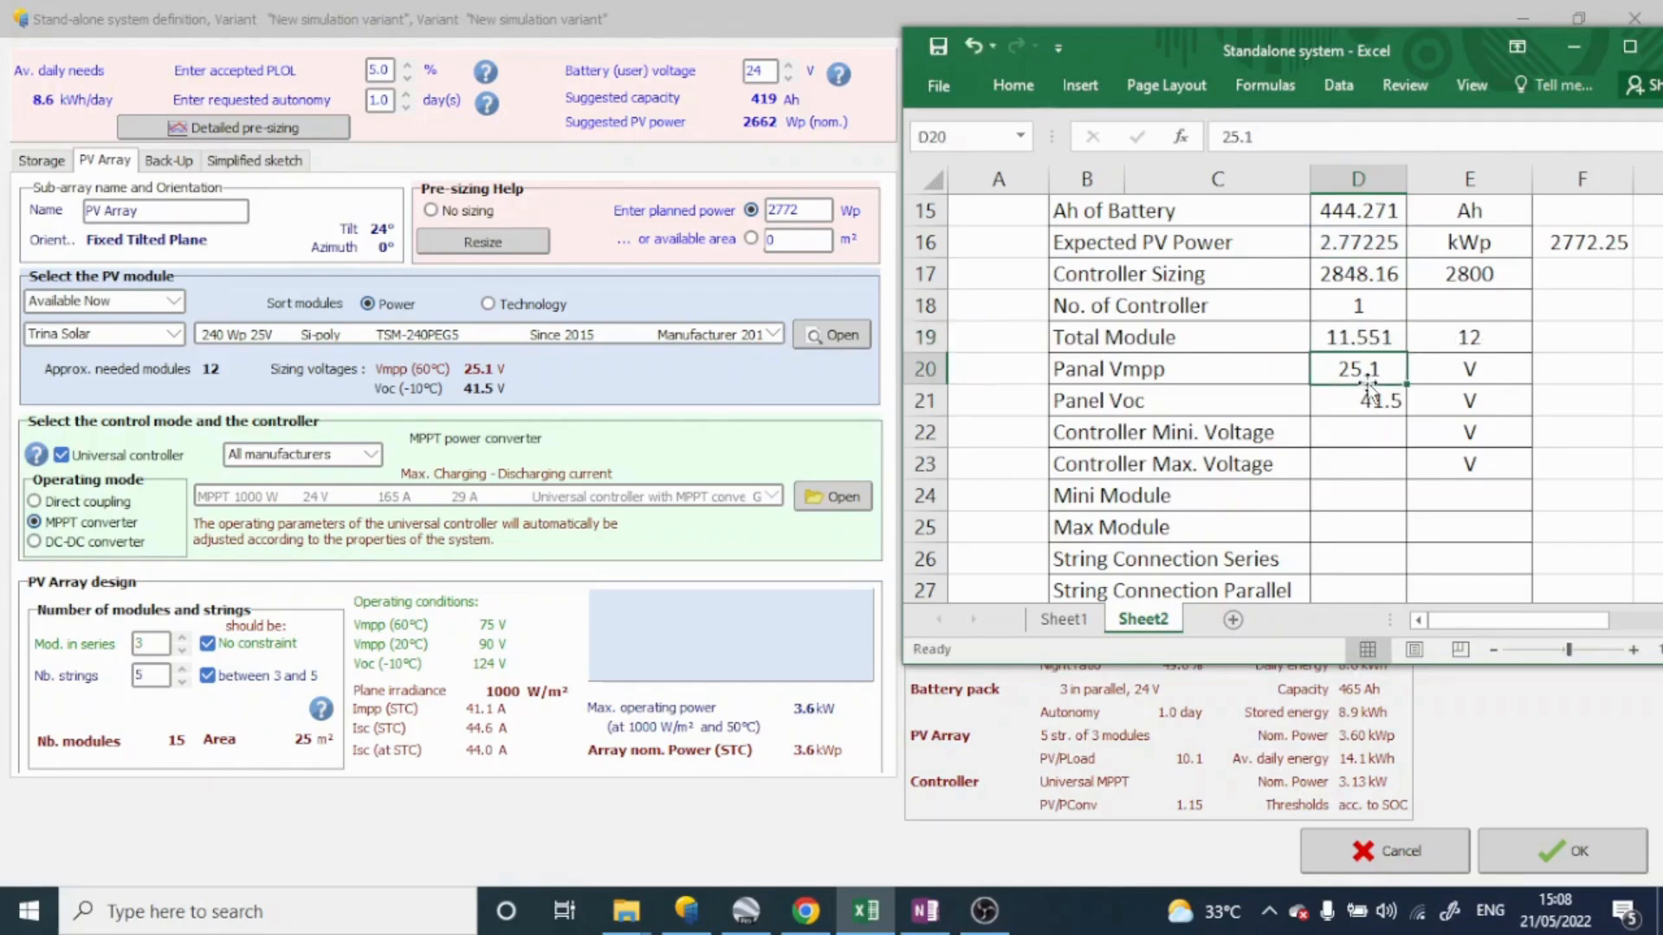
double_click(1472, 337)
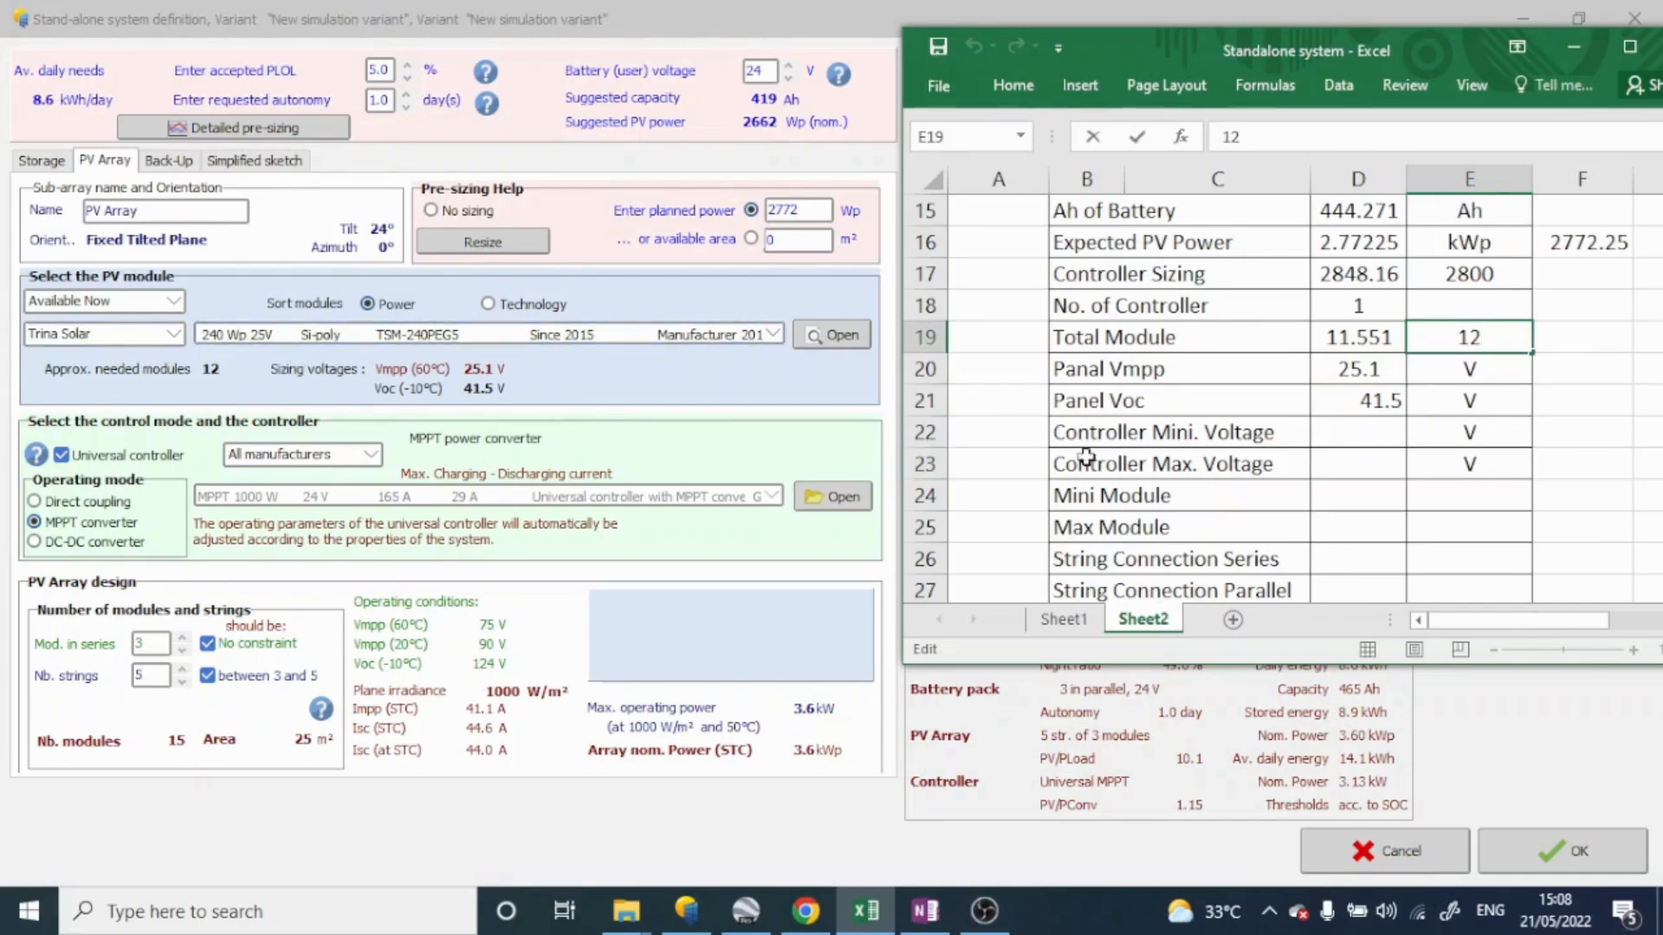
Step: Switch back to PVsyst, turn off the universal controller and browse the controller manufacturers, keeping All manufacturers
click(530, 404)
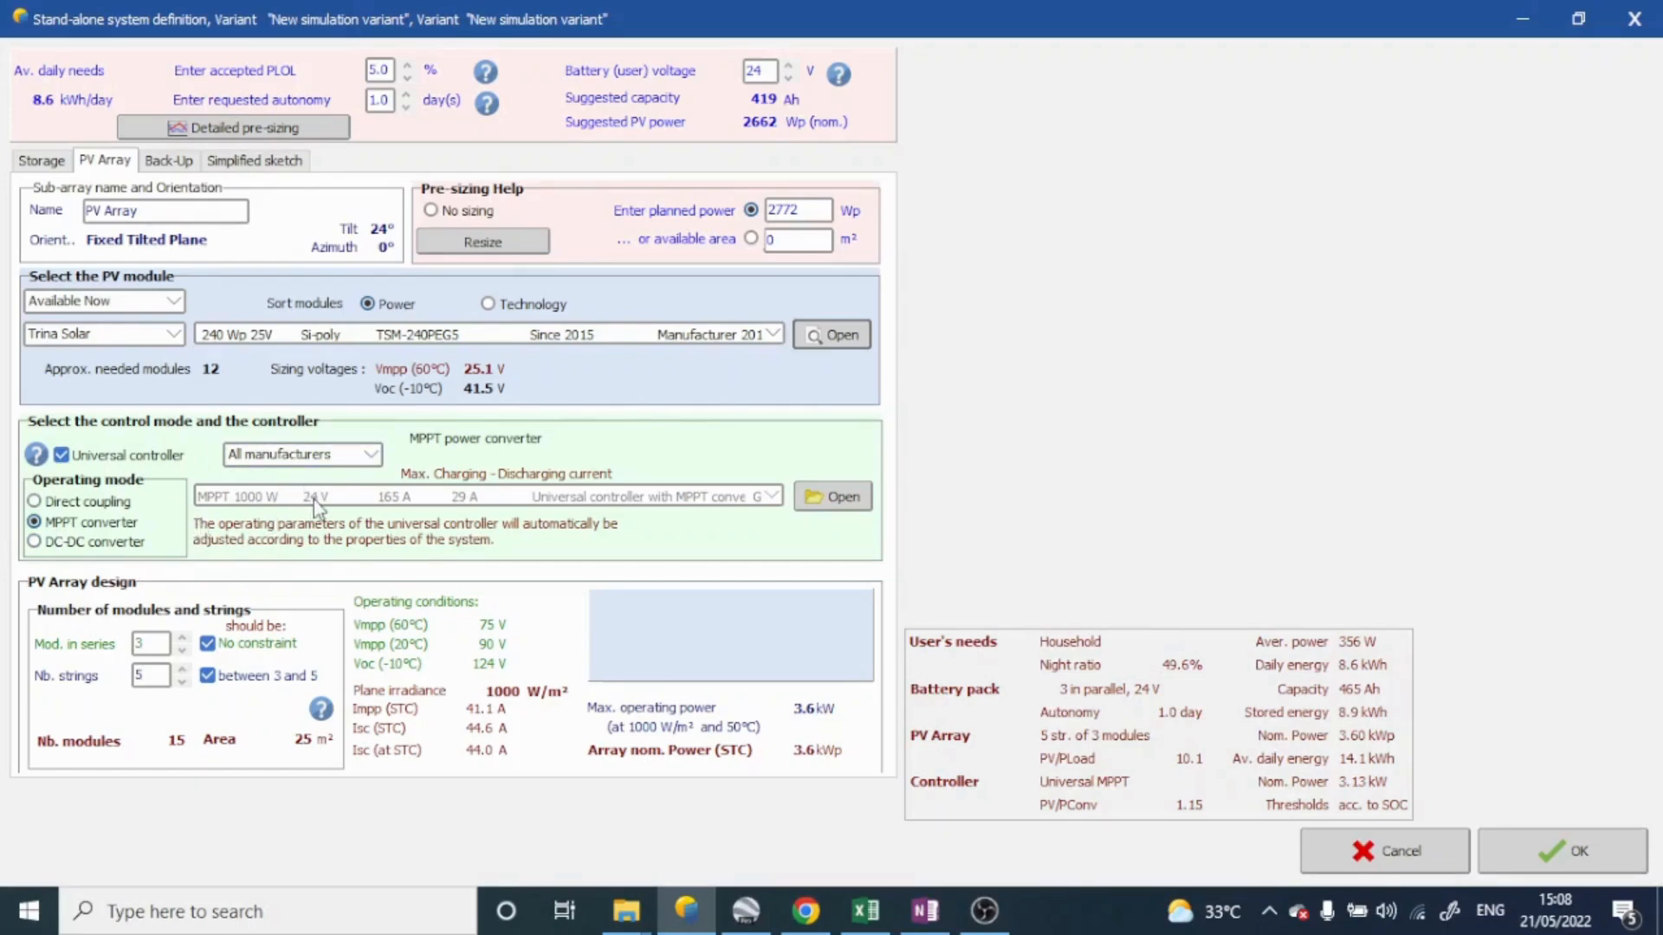
click(62, 456)
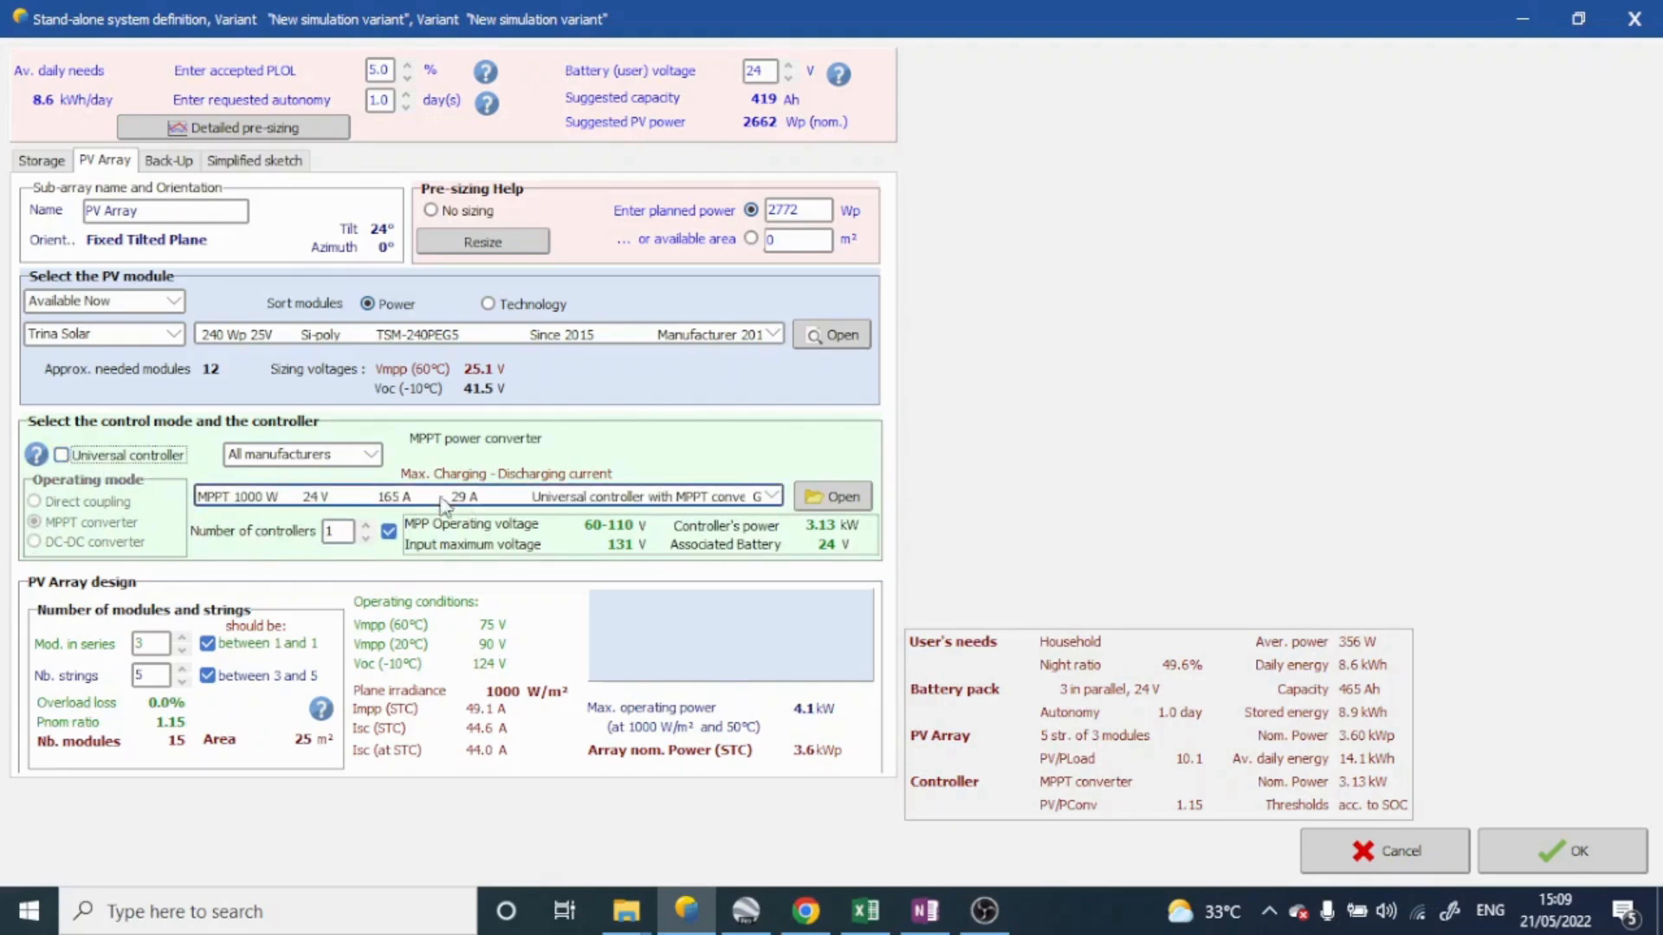
click(370, 455)
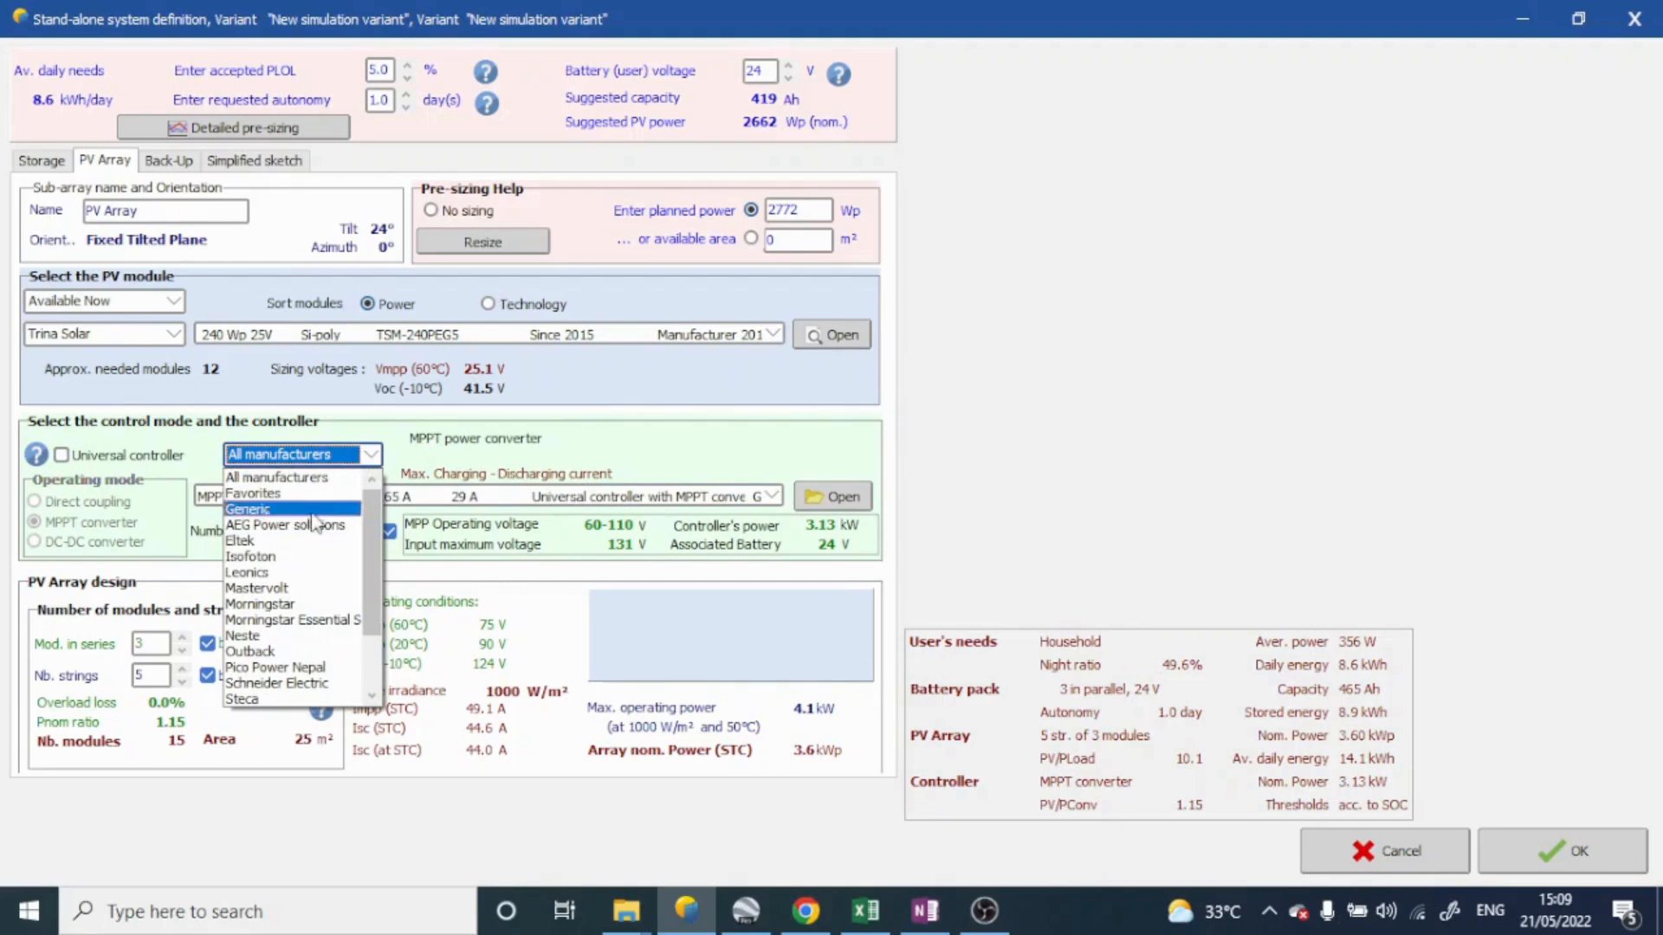
scroll(304, 606, down, 2)
scroll(308, 606, up, 2)
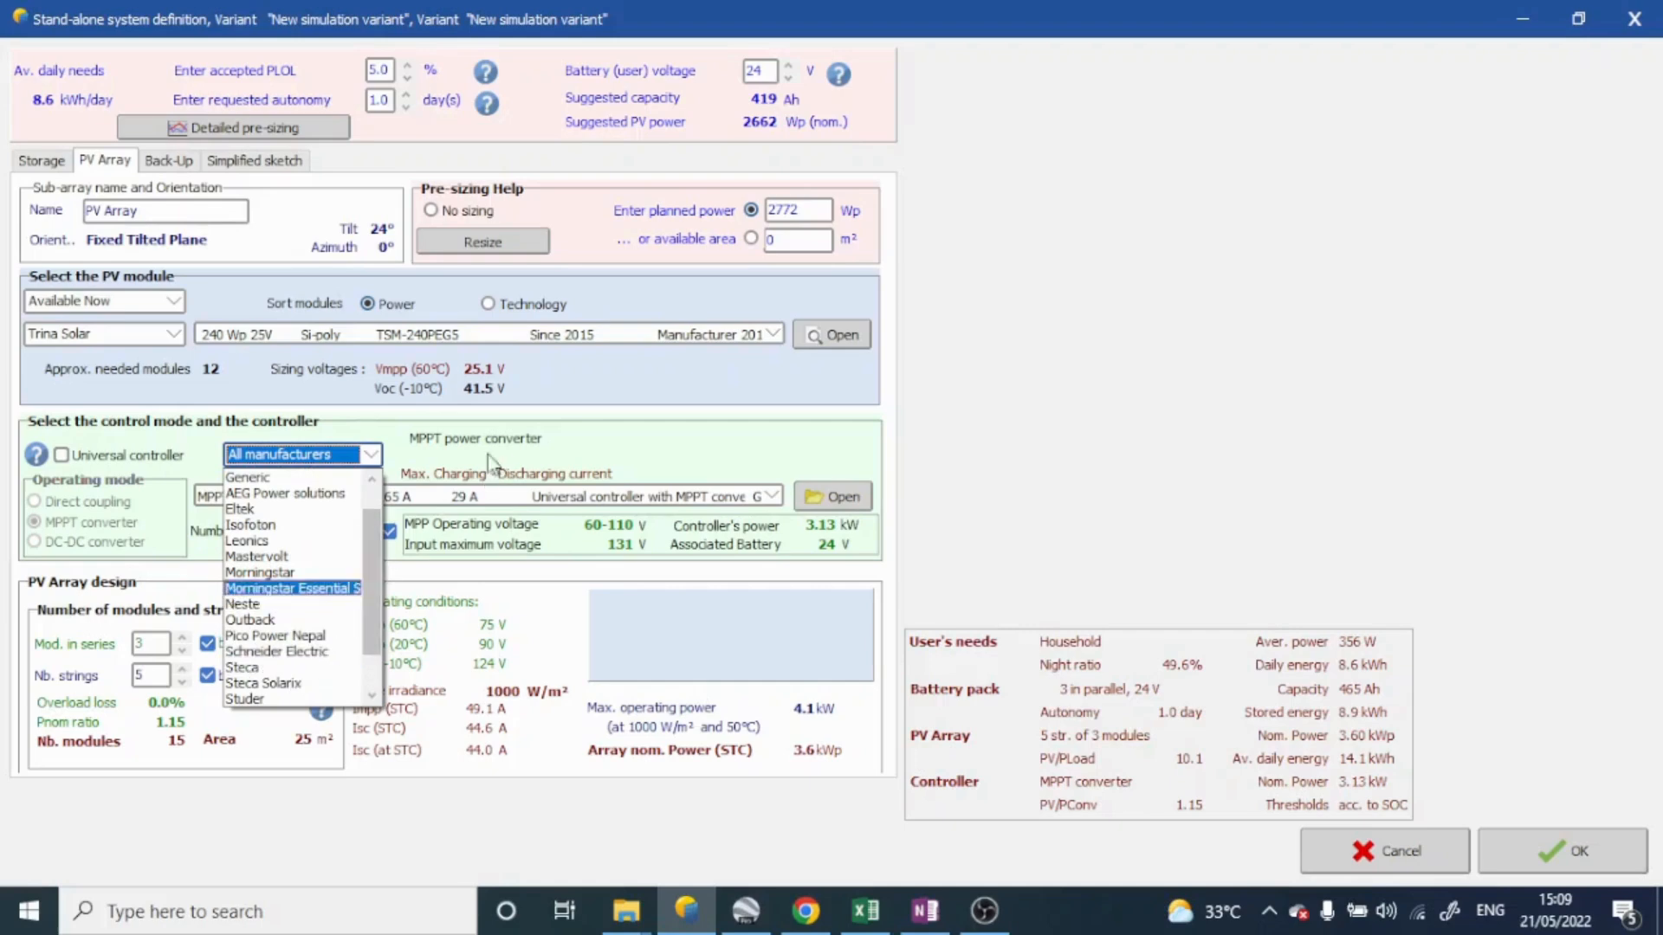
drag(367, 536, 372, 492)
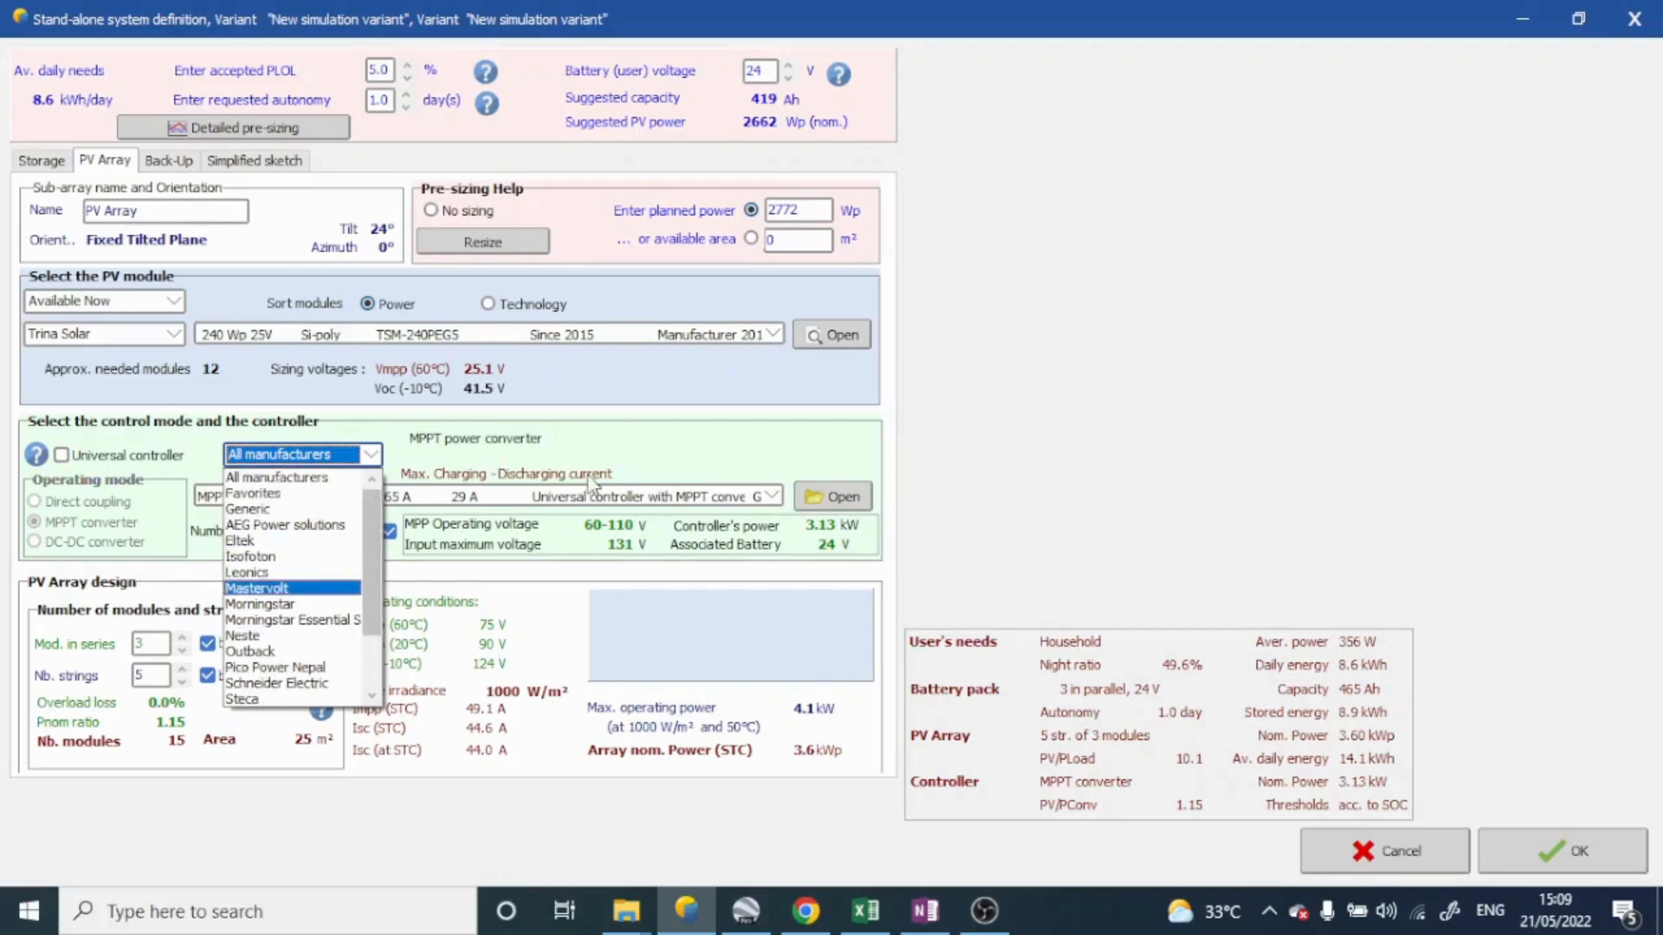
click(639, 446)
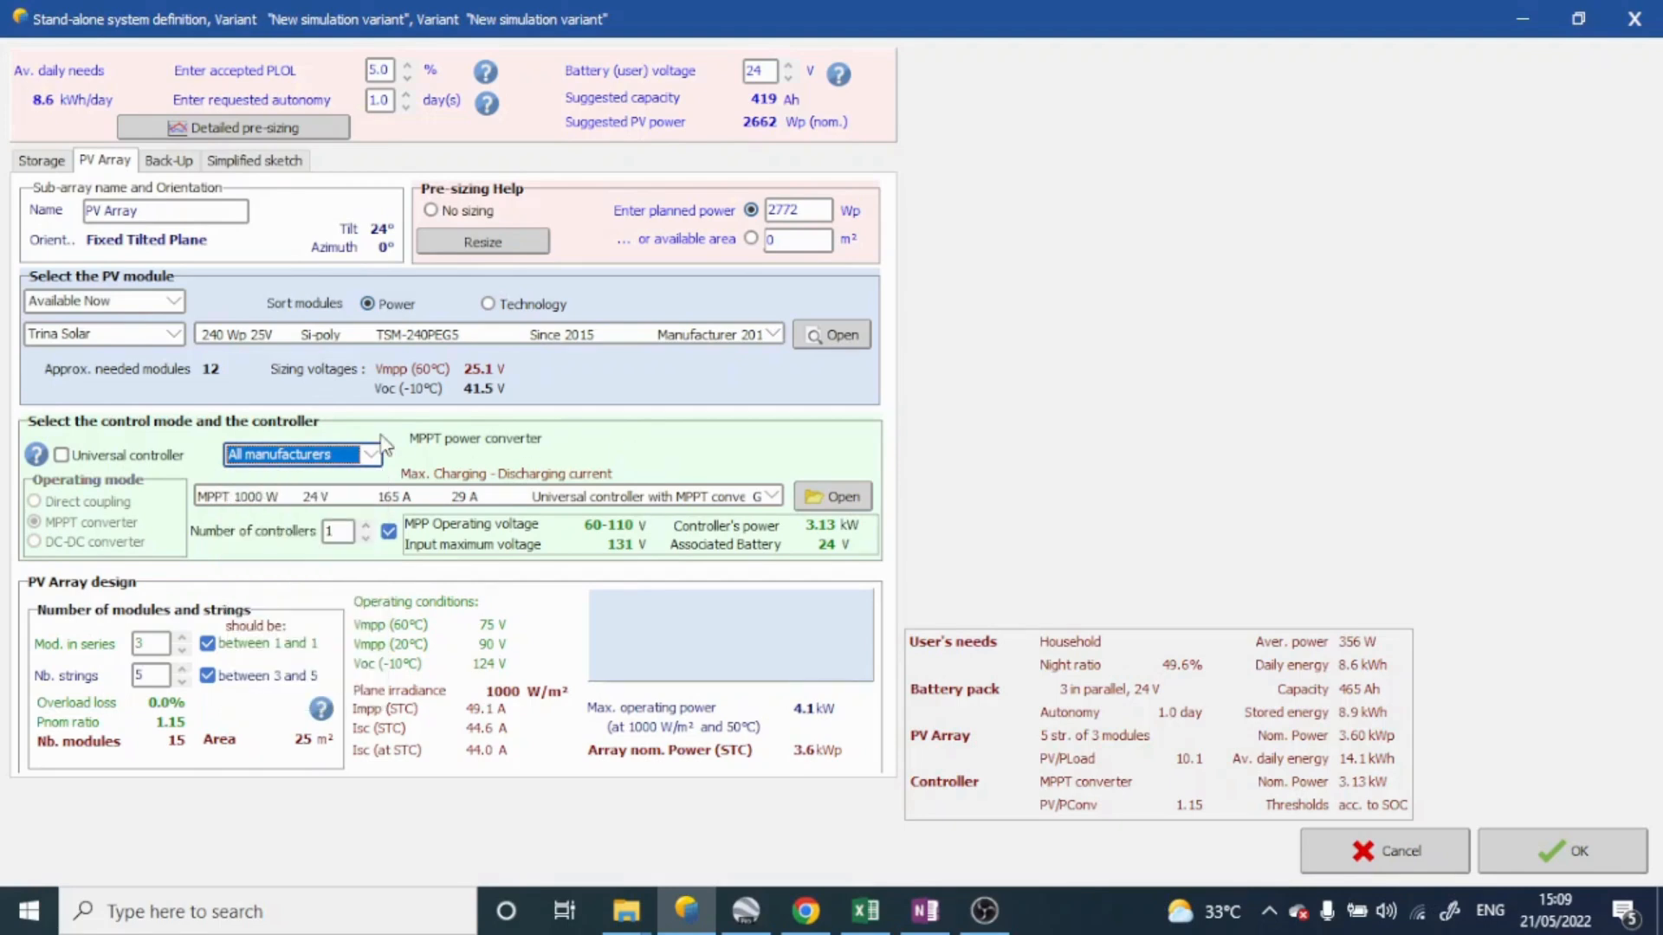
Step: Switch to the Excel workbook and examine the Controller Sizing formula in D17
click(866, 910)
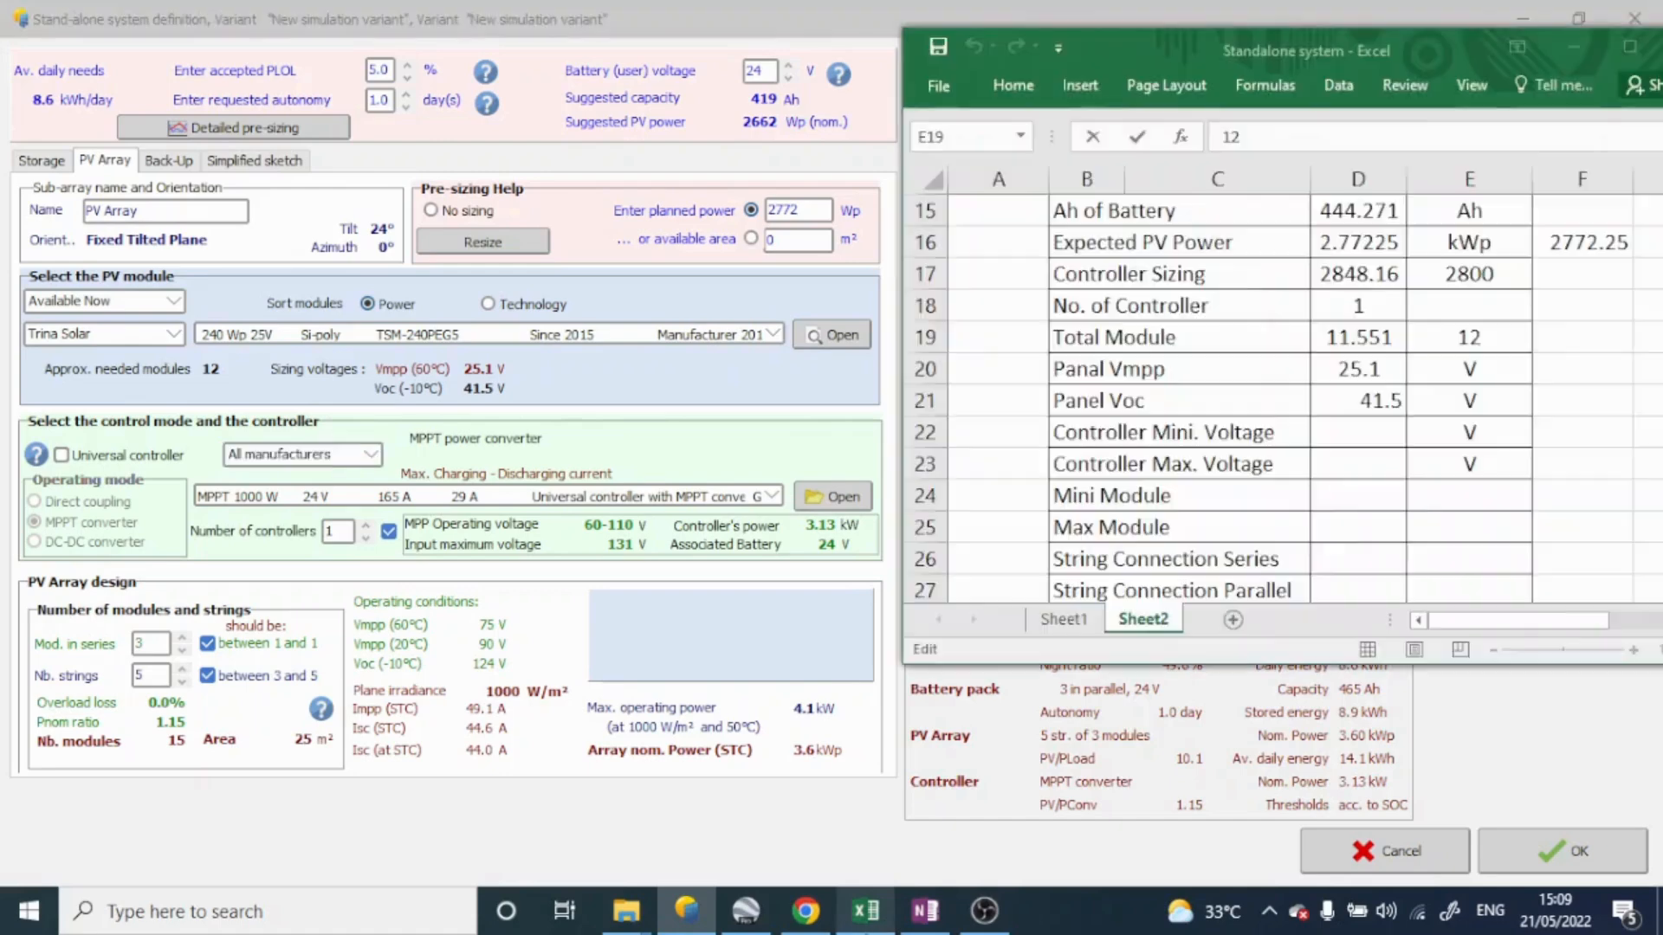
click(1572, 431)
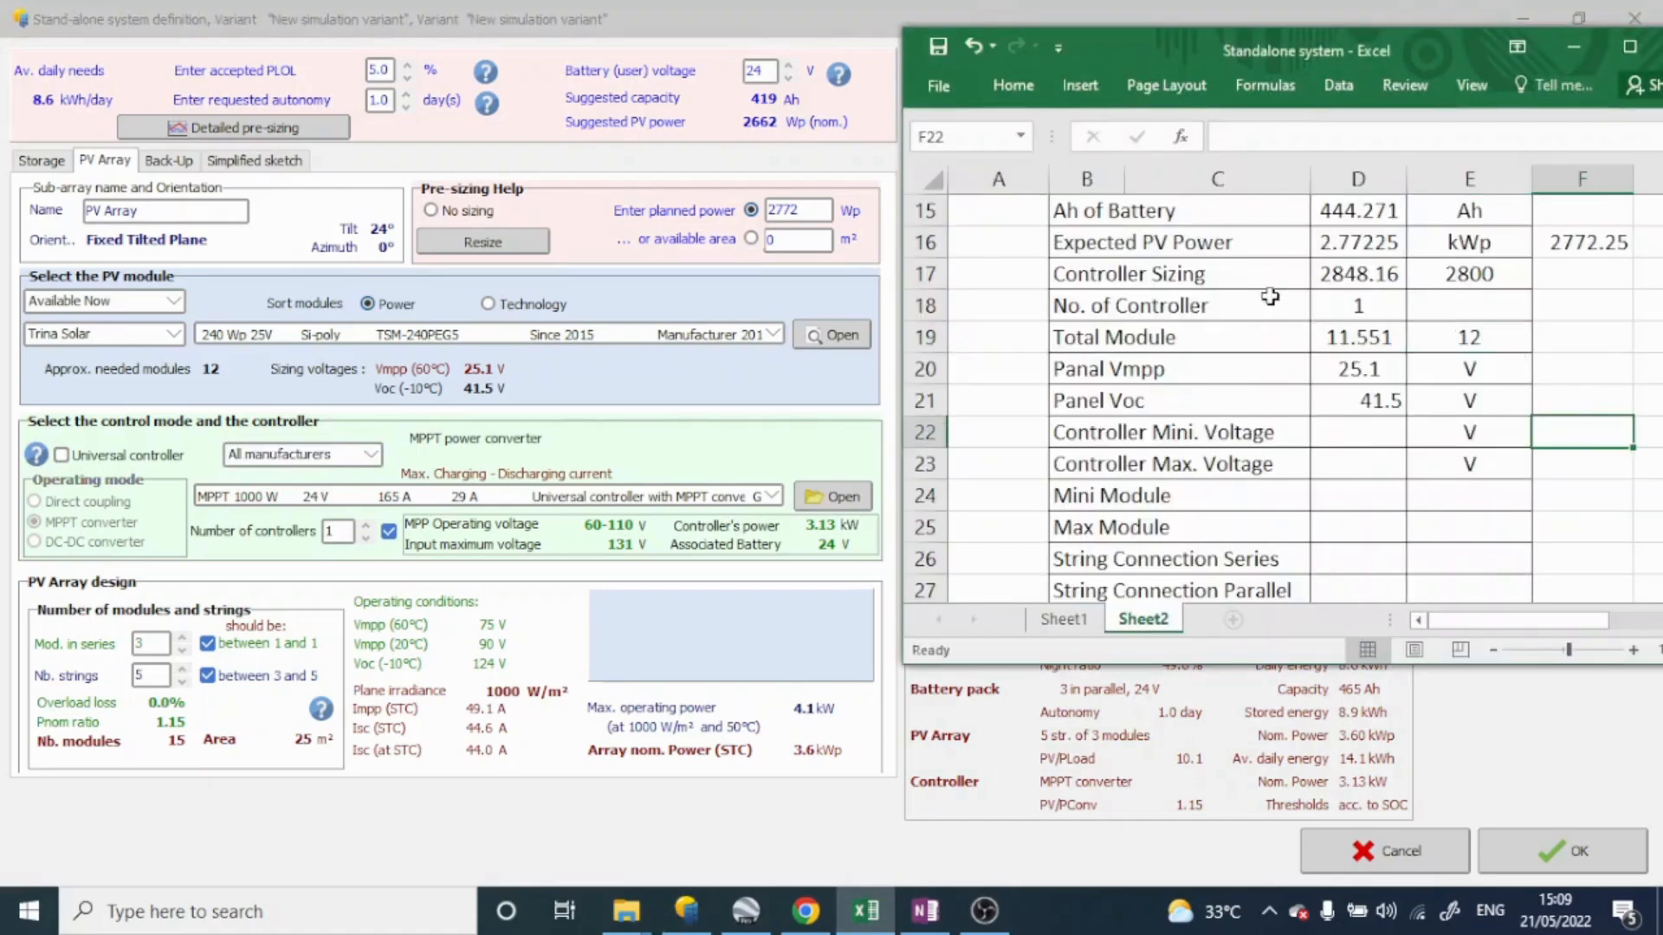
scroll(1381, 381, up, 1)
click(1386, 372)
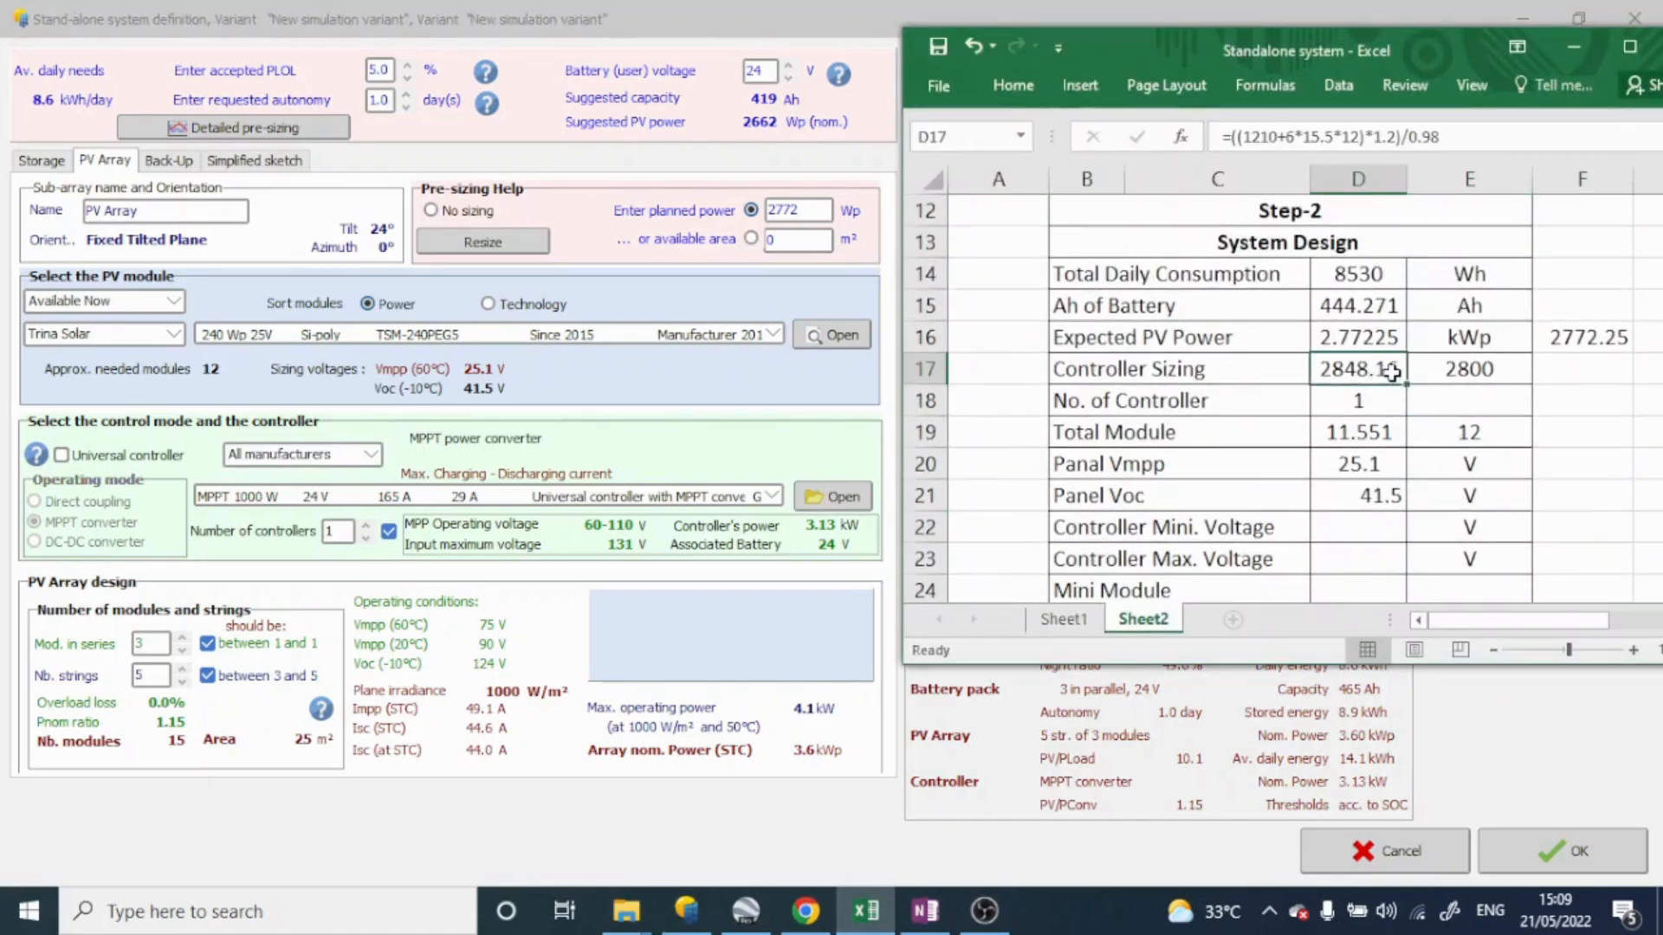
double_click(1385, 373)
drag(1510, 367, 1225, 369)
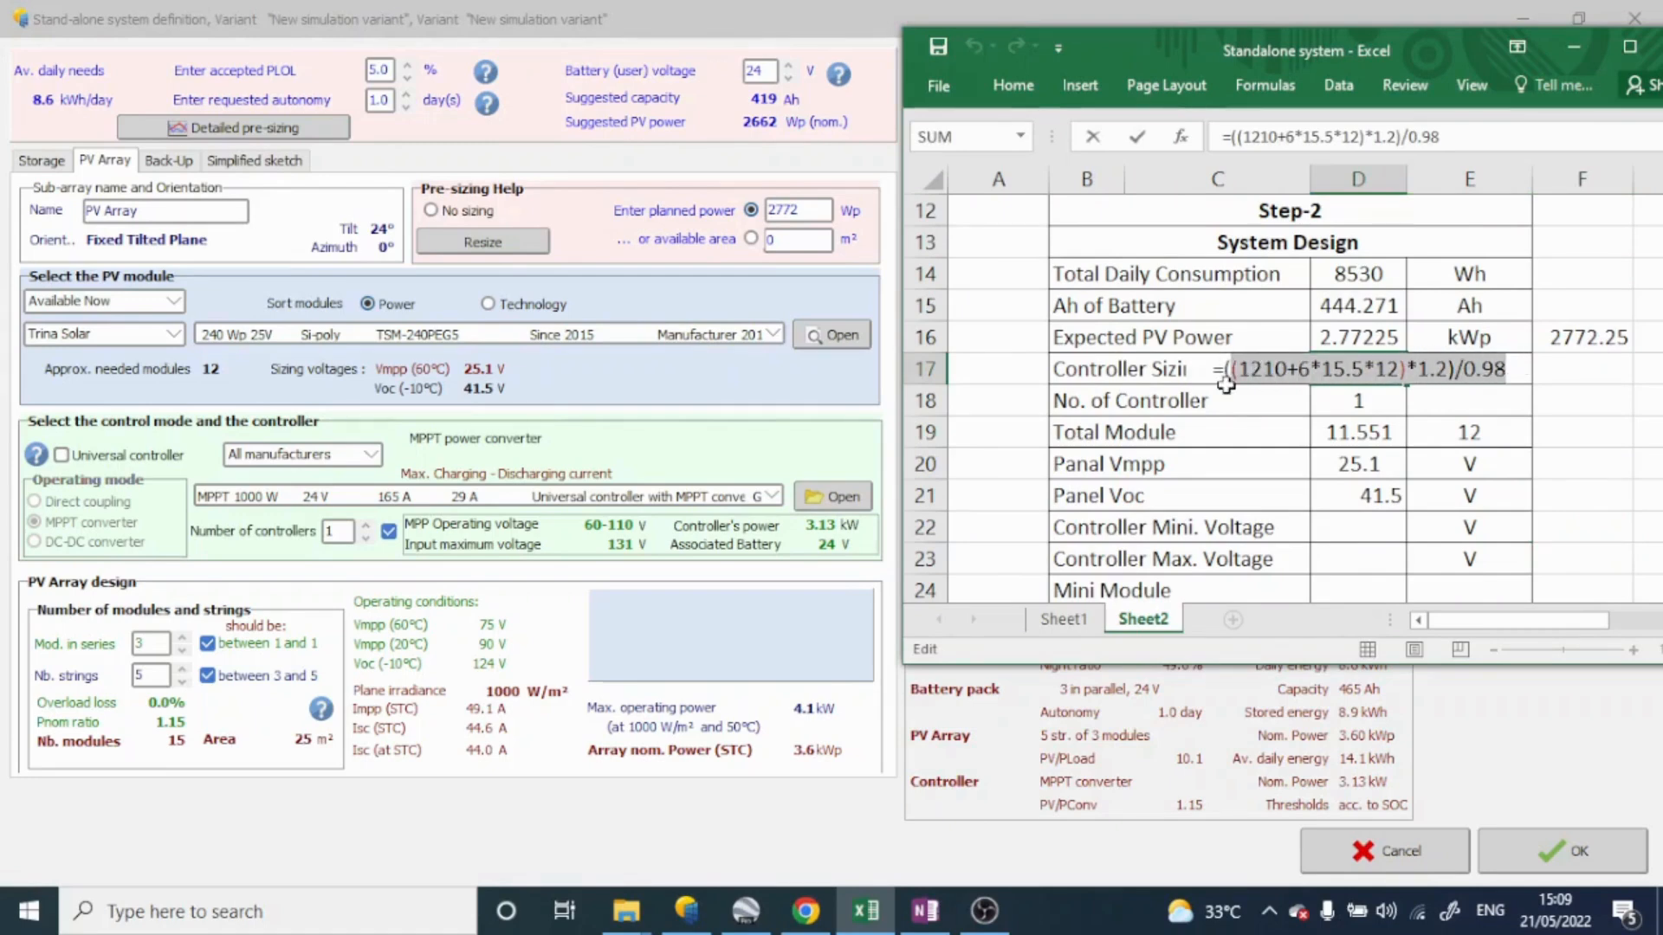
click(1297, 371)
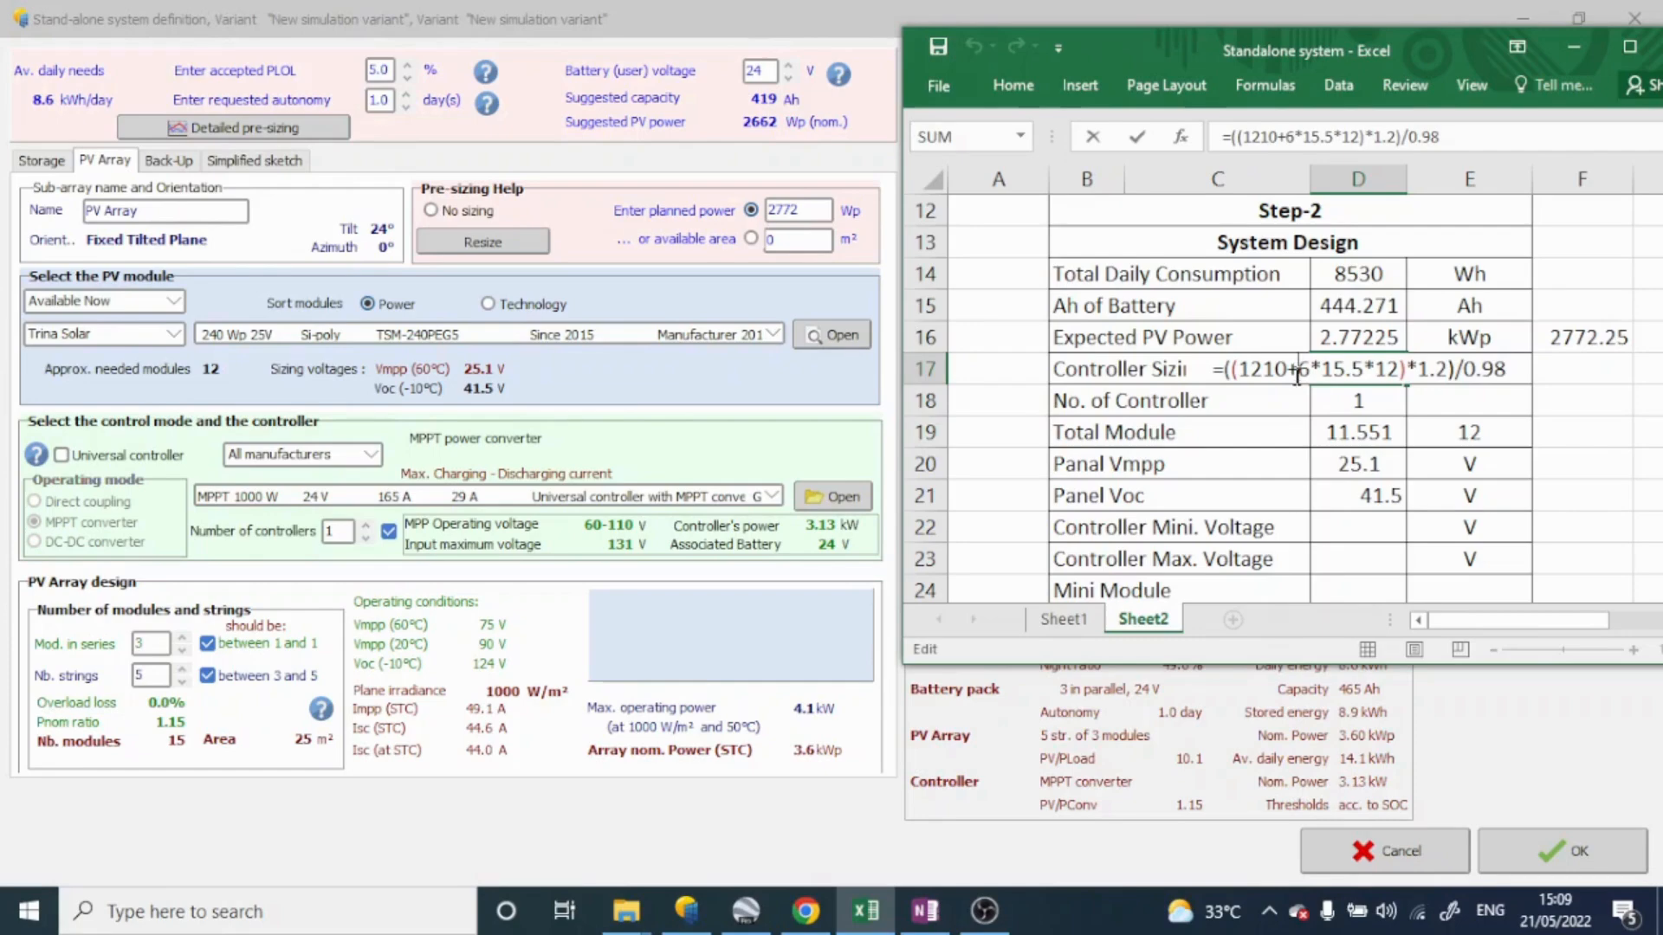
Step: Review the equipment quantities and the Total Watt sum in E10 of the User Needs table, discarding any change to D17
scroll(1334, 381, up, 4)
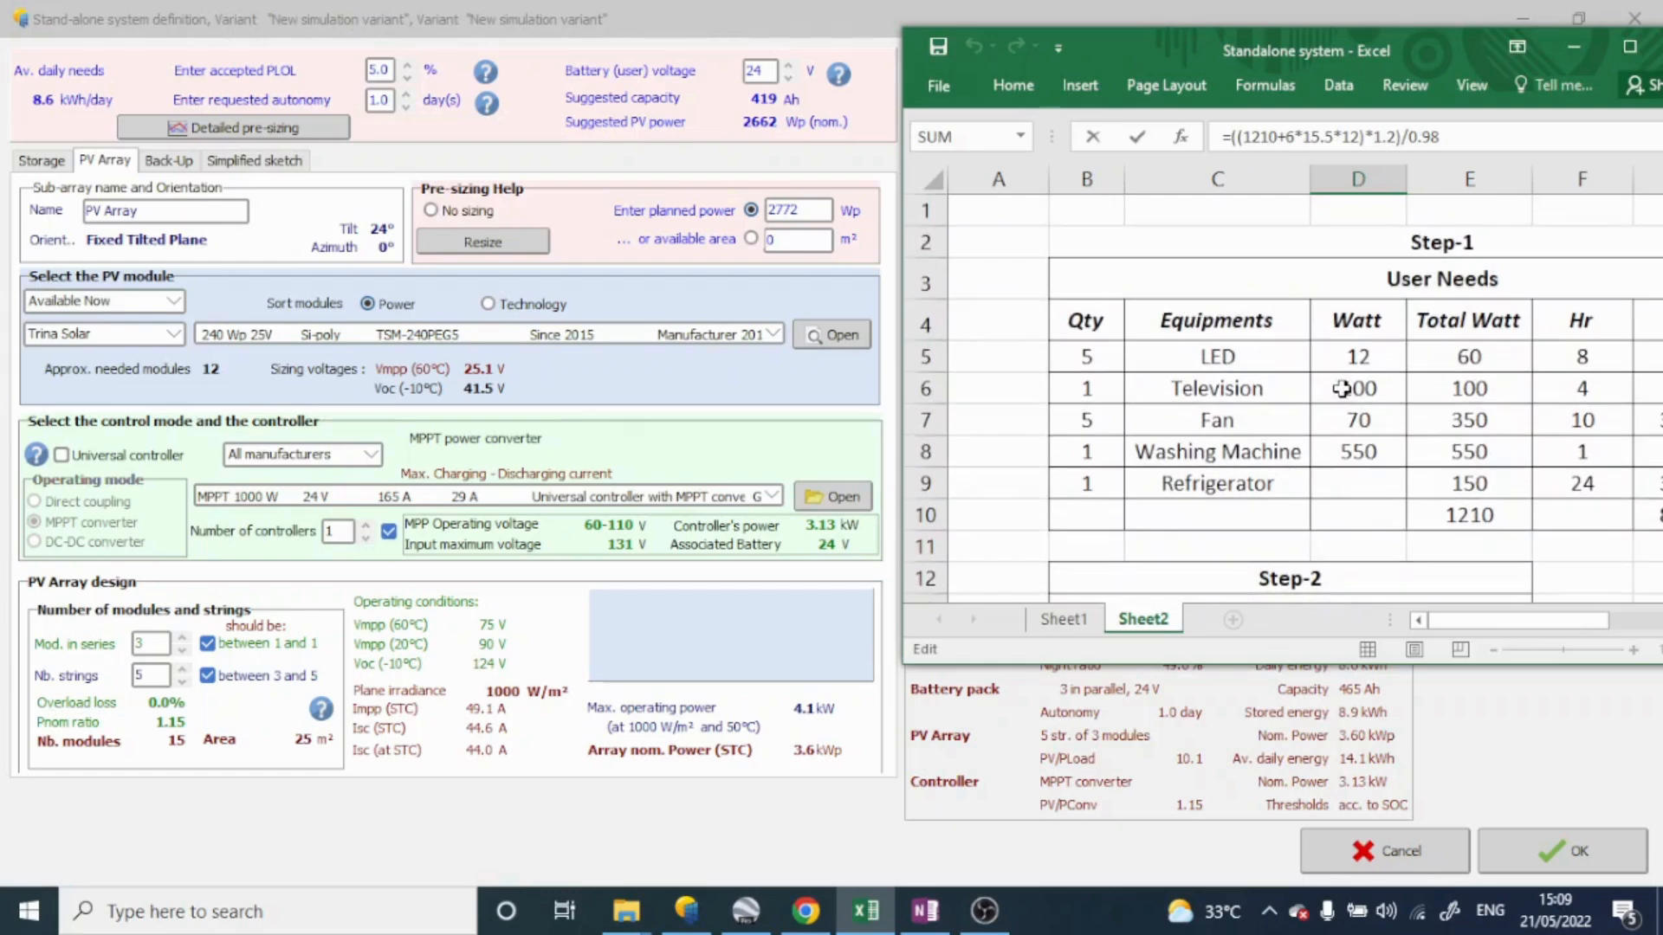
drag(1453, 626, 1488, 627)
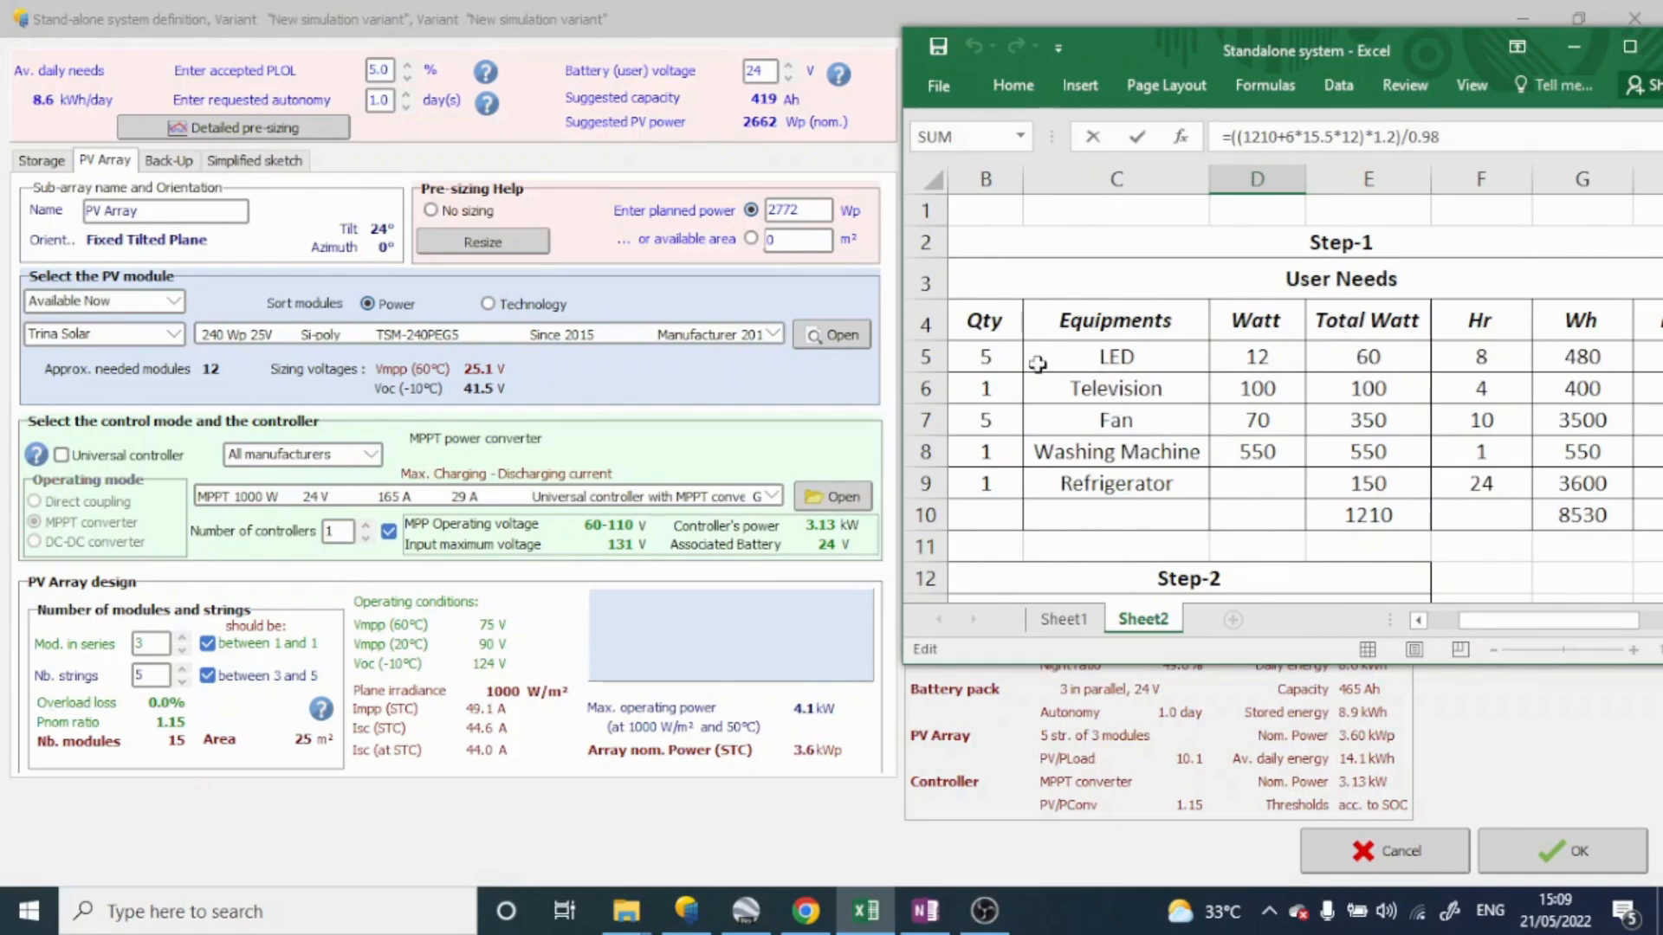
click(994, 361)
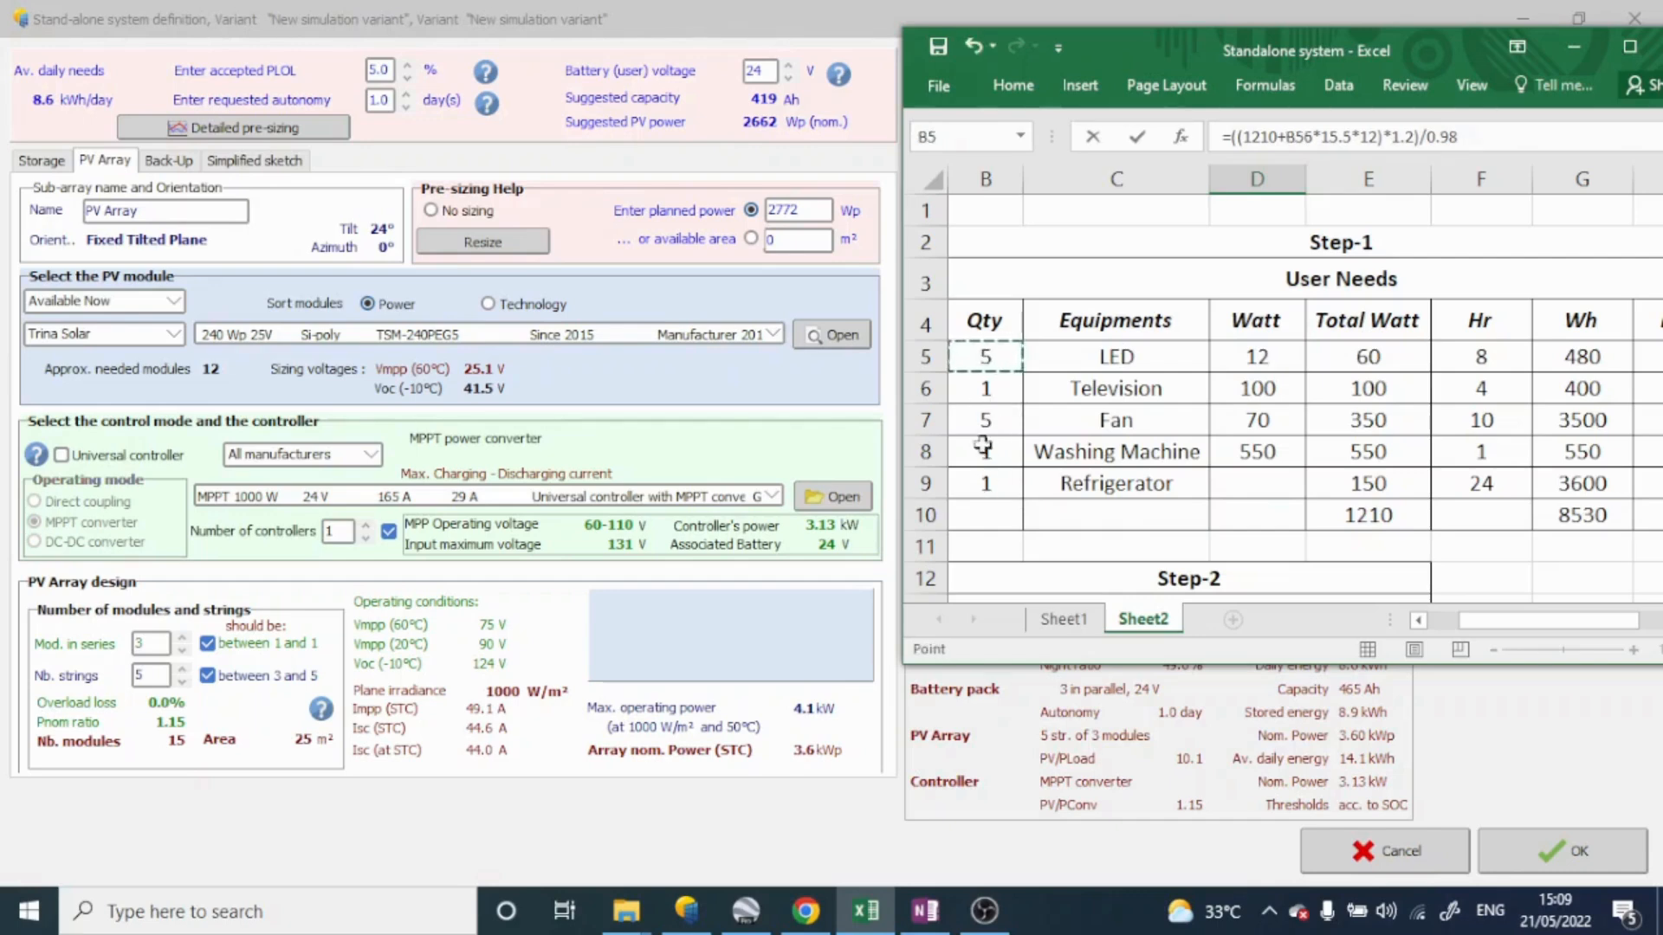
key(Escape)
scroll(1277, 371, up, 2)
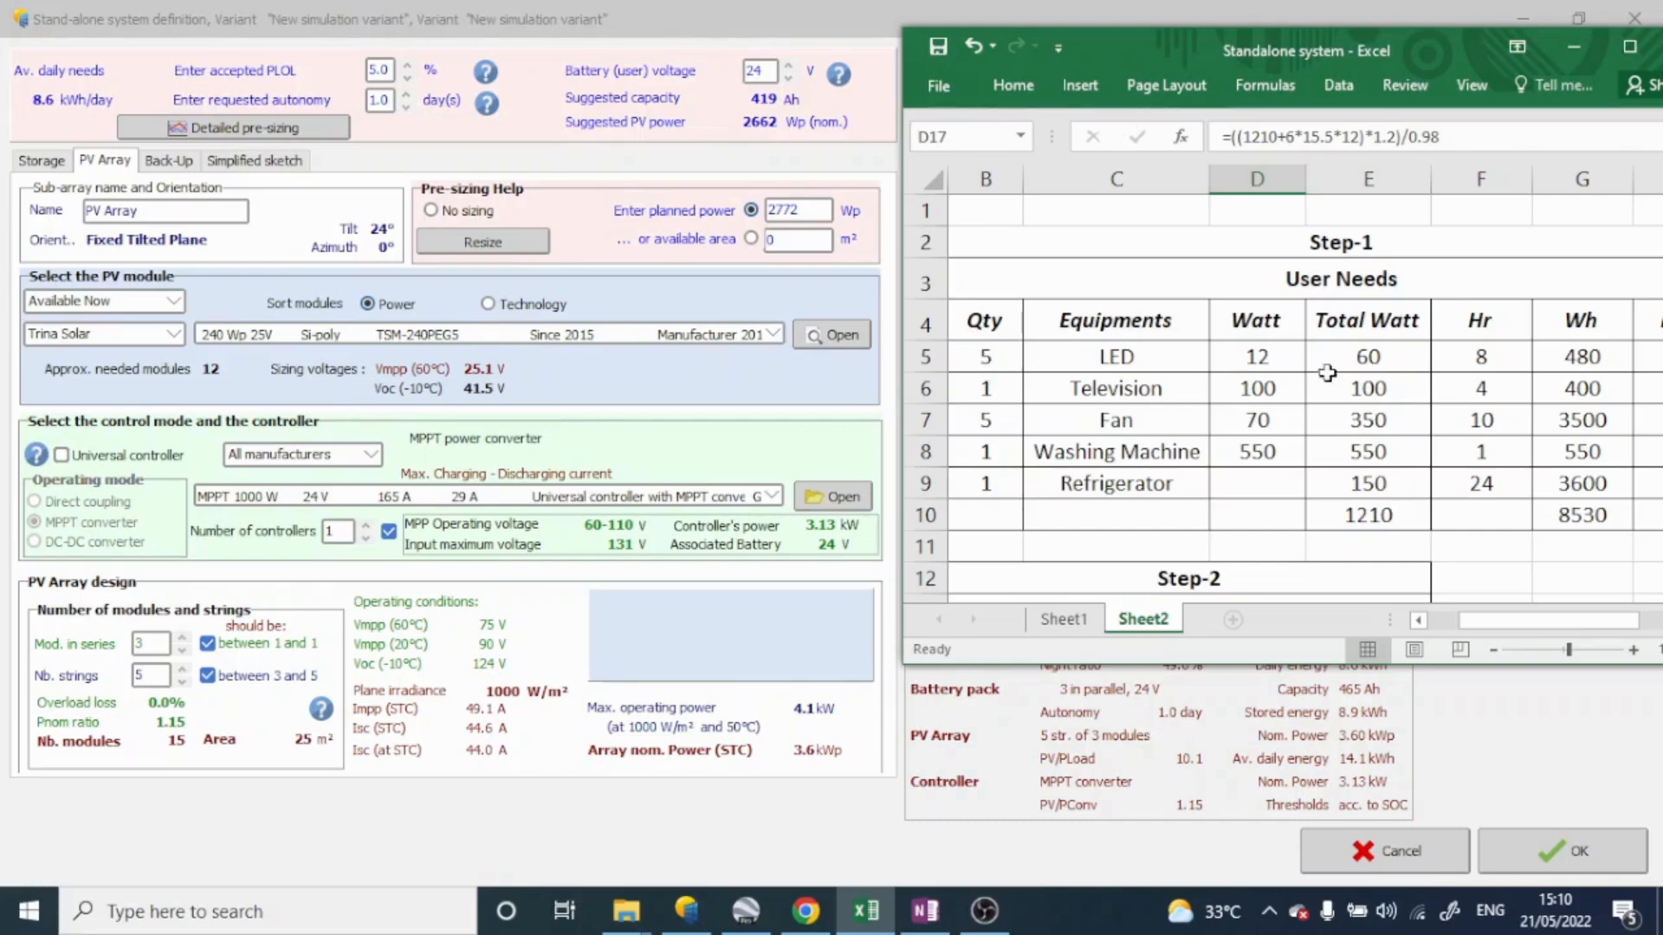
click(1397, 516)
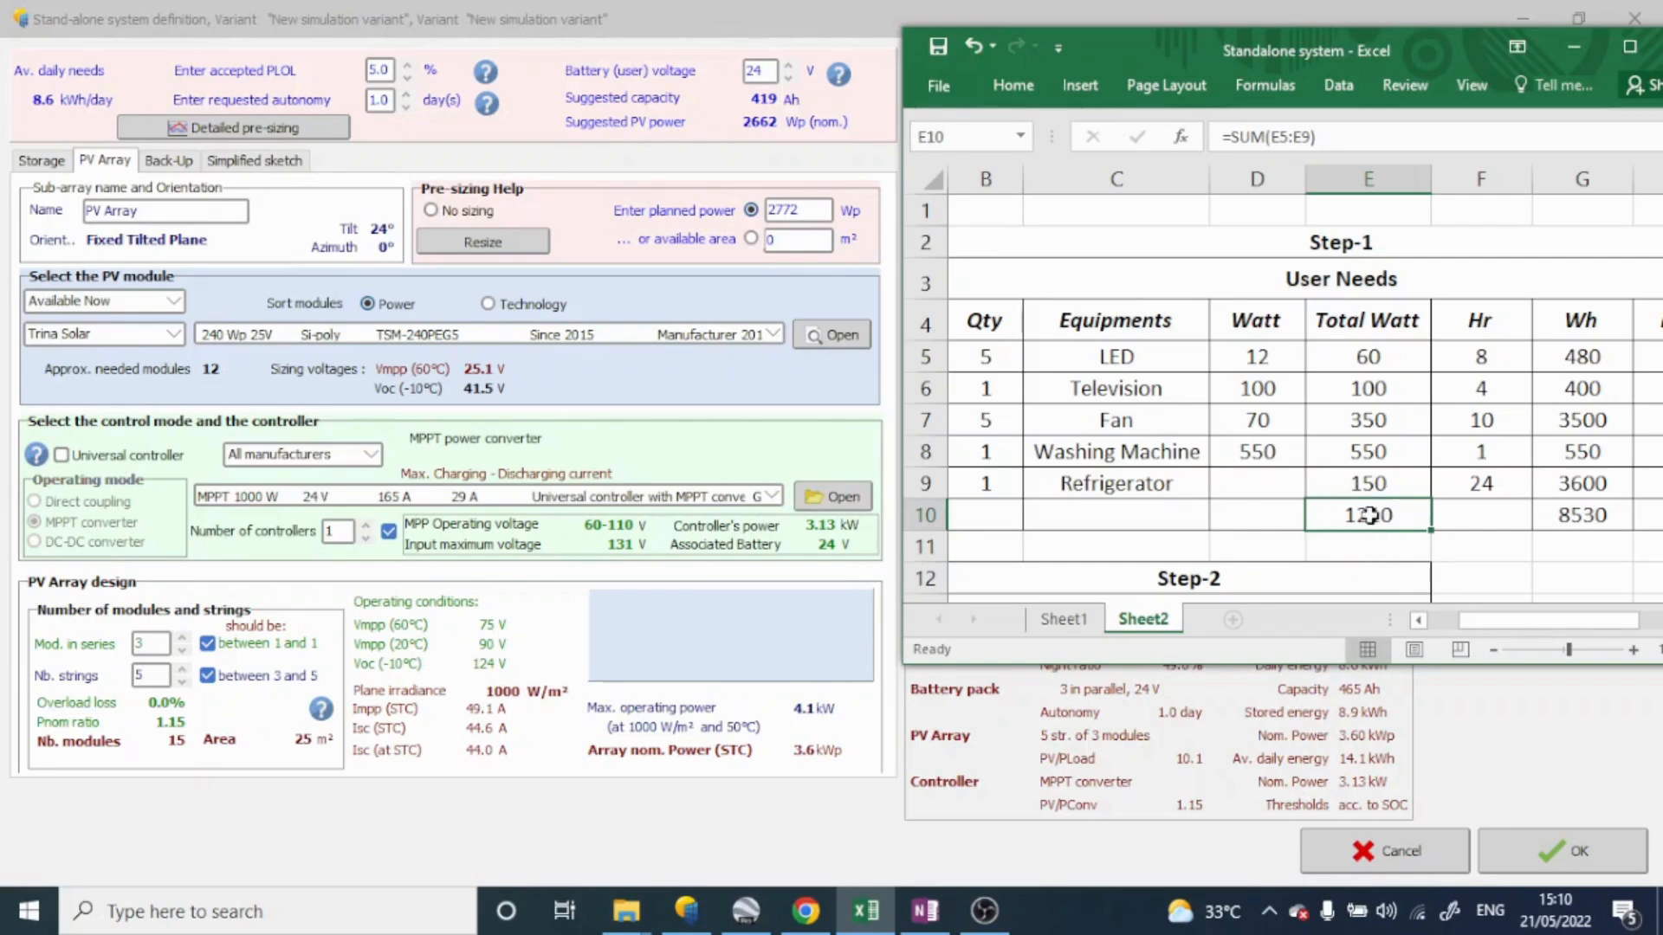
Step: Clear the Controller Sizing formula in D17 and restart it as =(E10, referencing the total watts
scroll(1377, 509, down, 2)
scroll(1377, 509, down, 1)
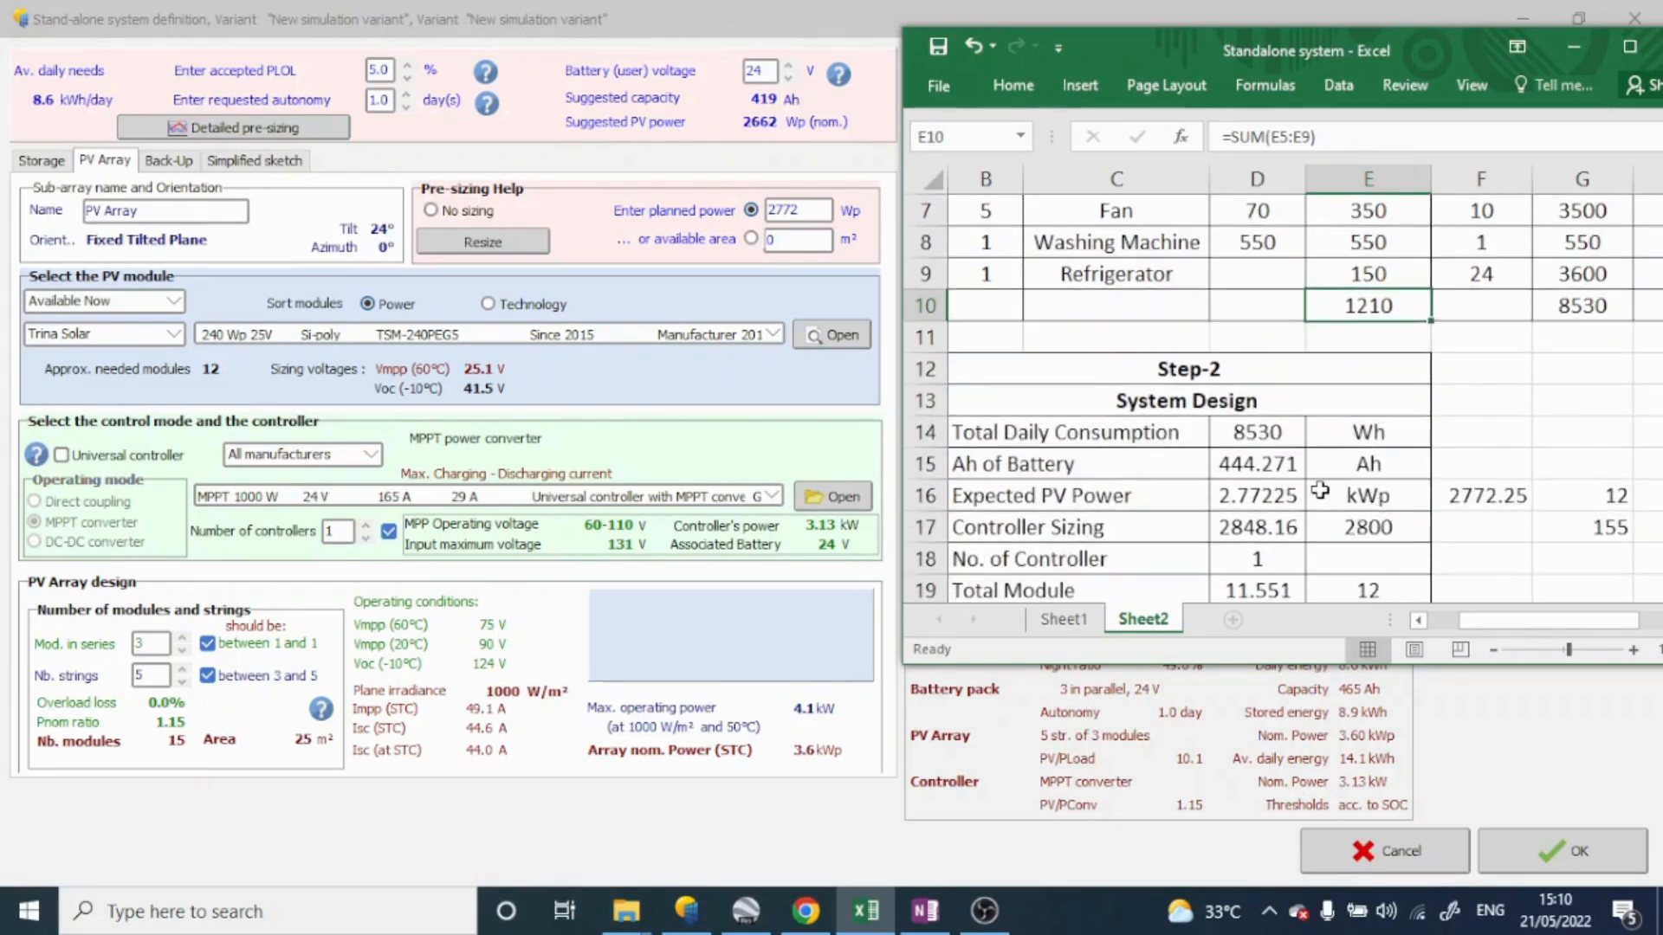
scroll(1313, 491, down, 2)
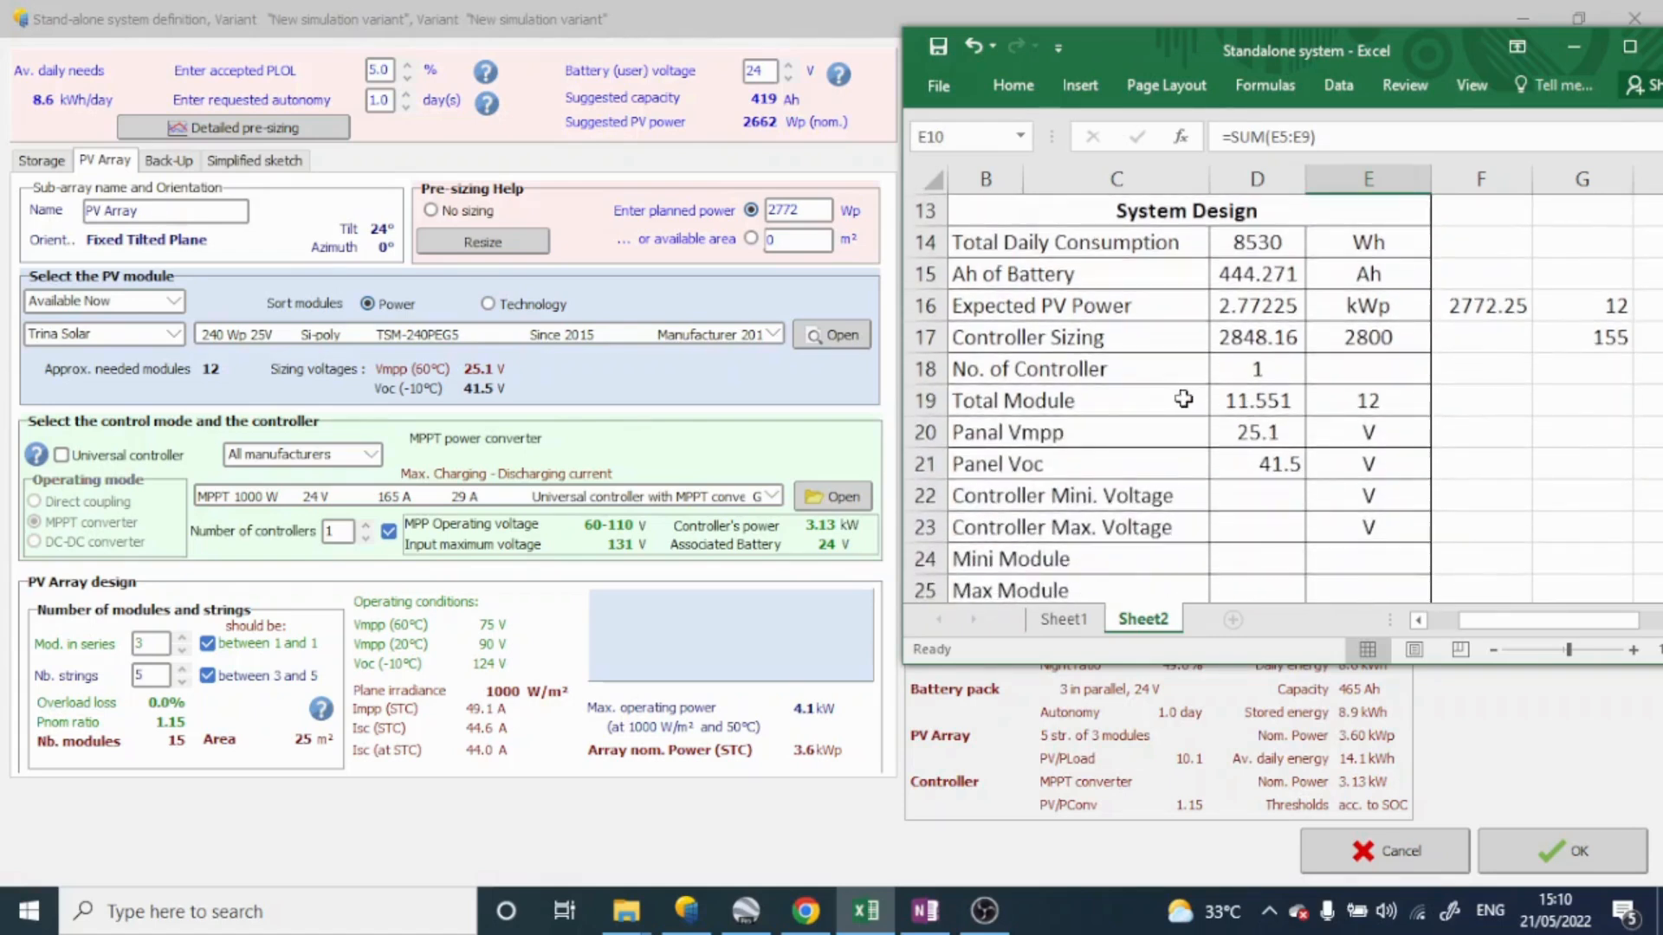
scroll(1234, 375, up, 1)
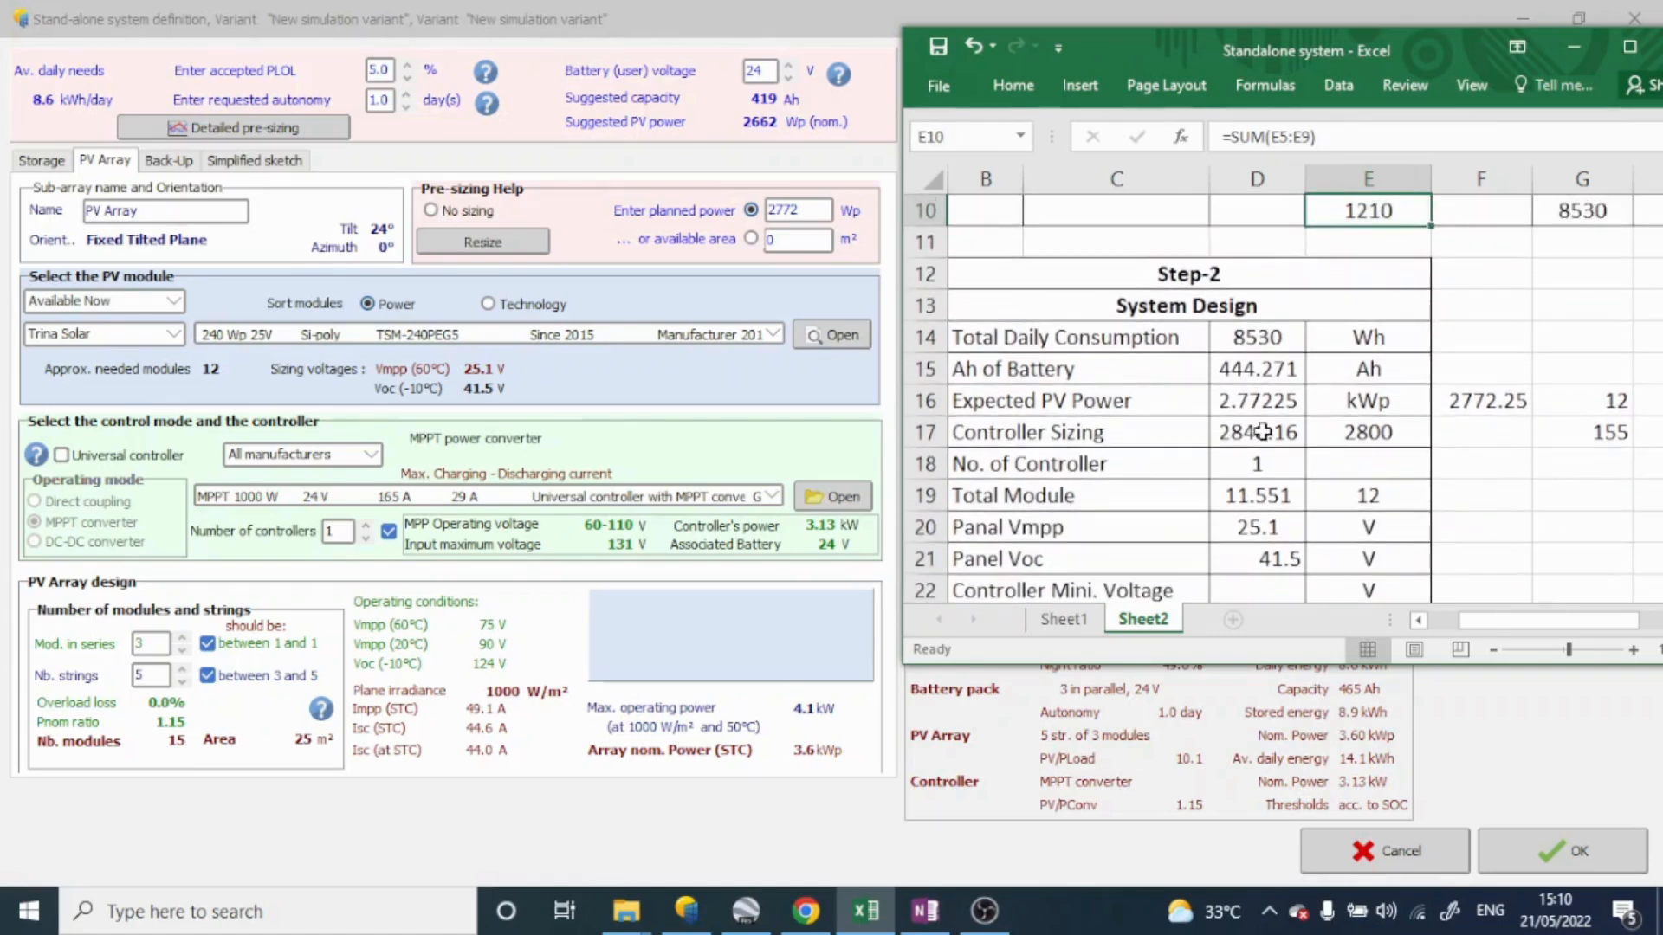
double_click(1252, 432)
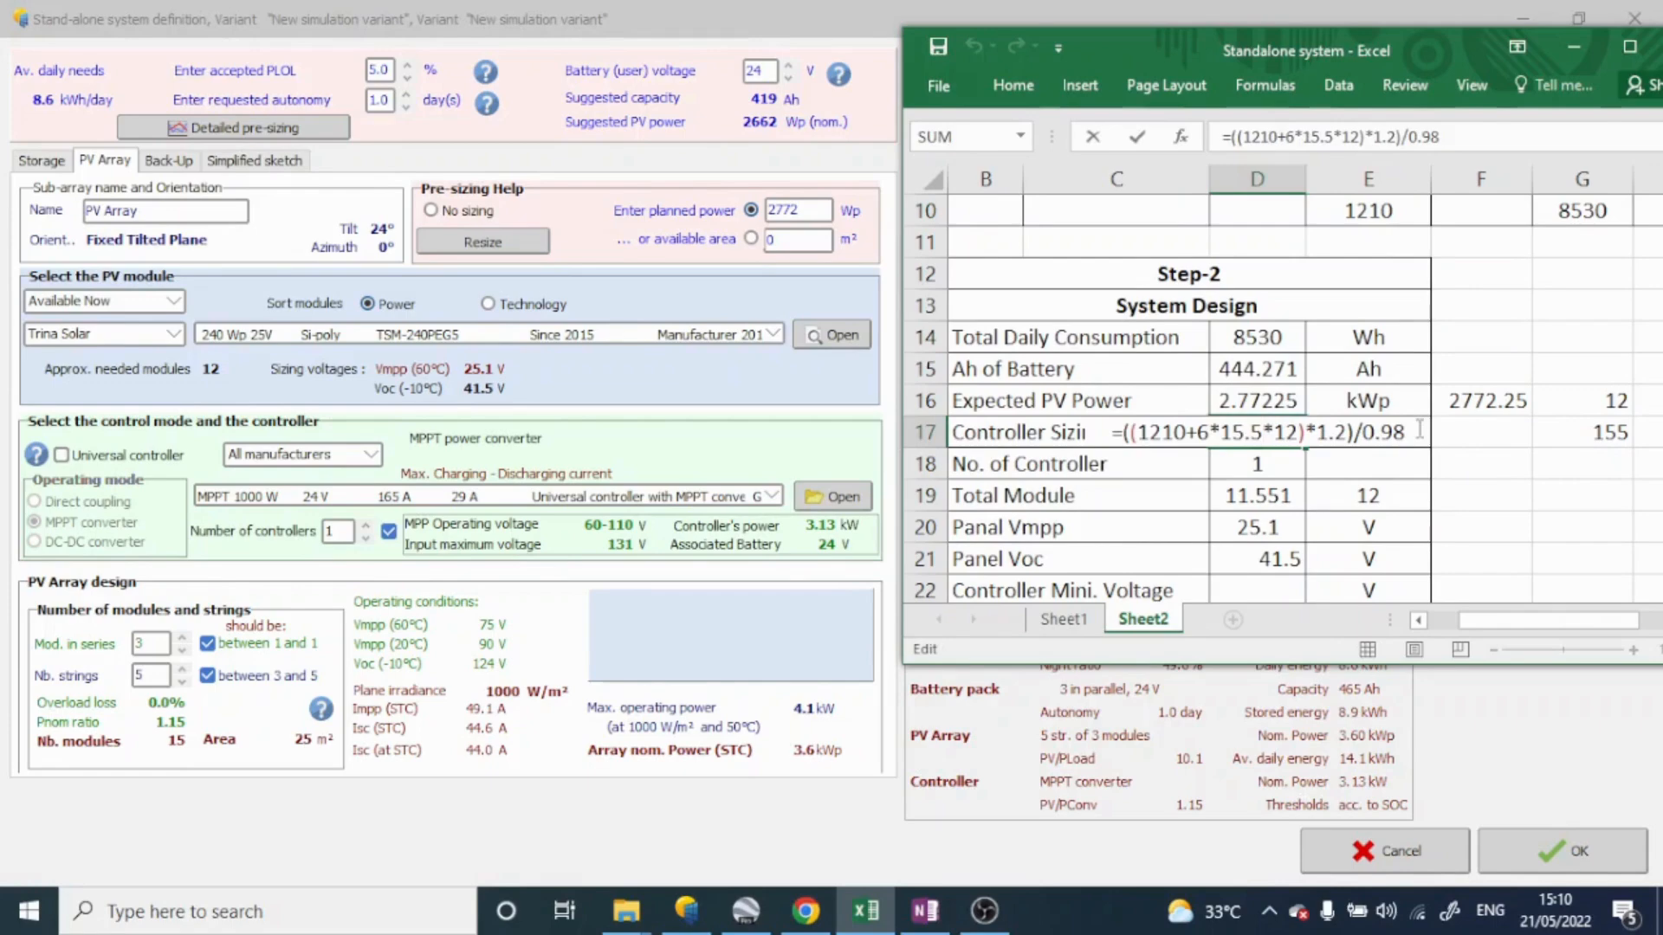
drag(1420, 430, 1137, 435)
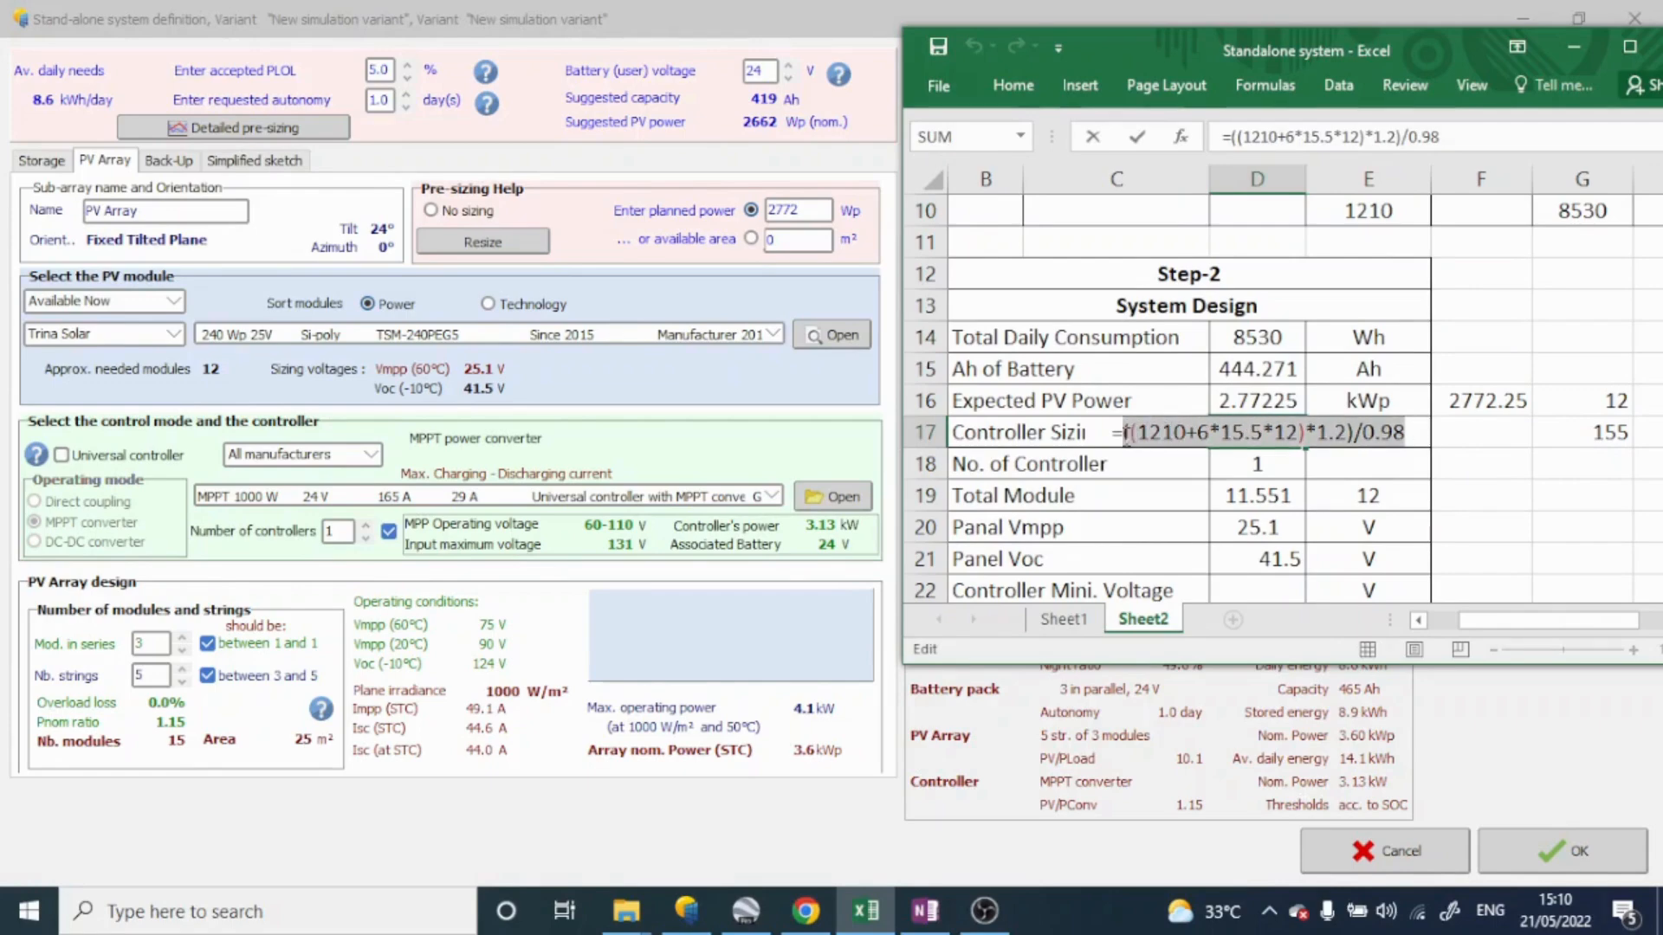
key(BackSpace)
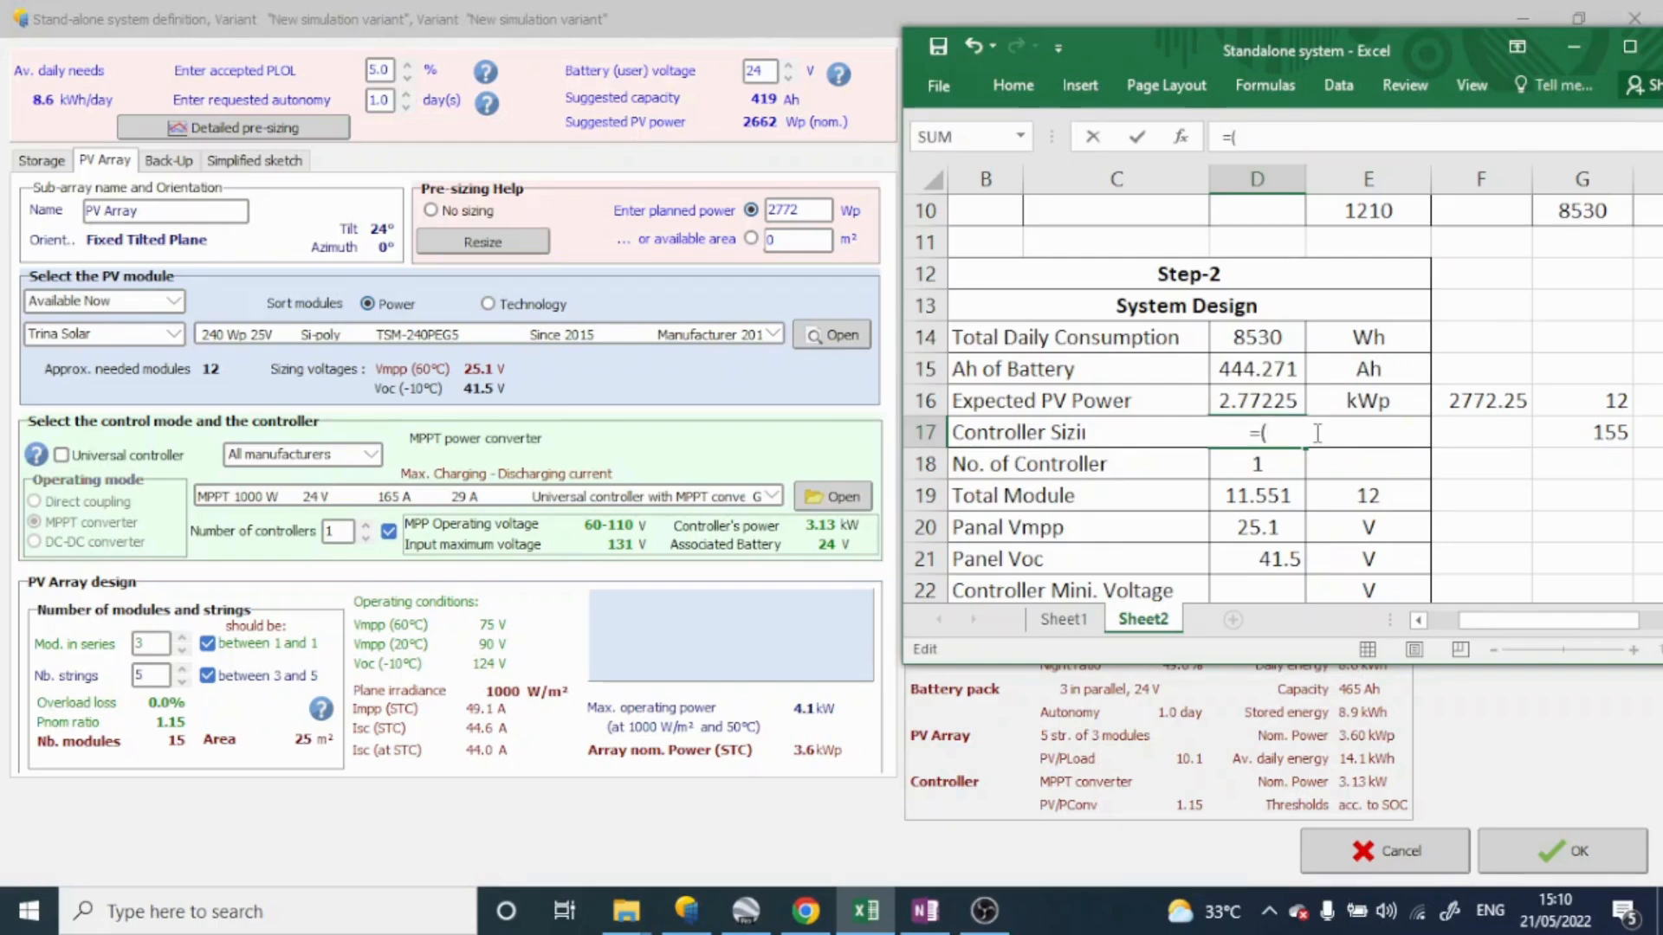
scroll(1318, 432, up, 1)
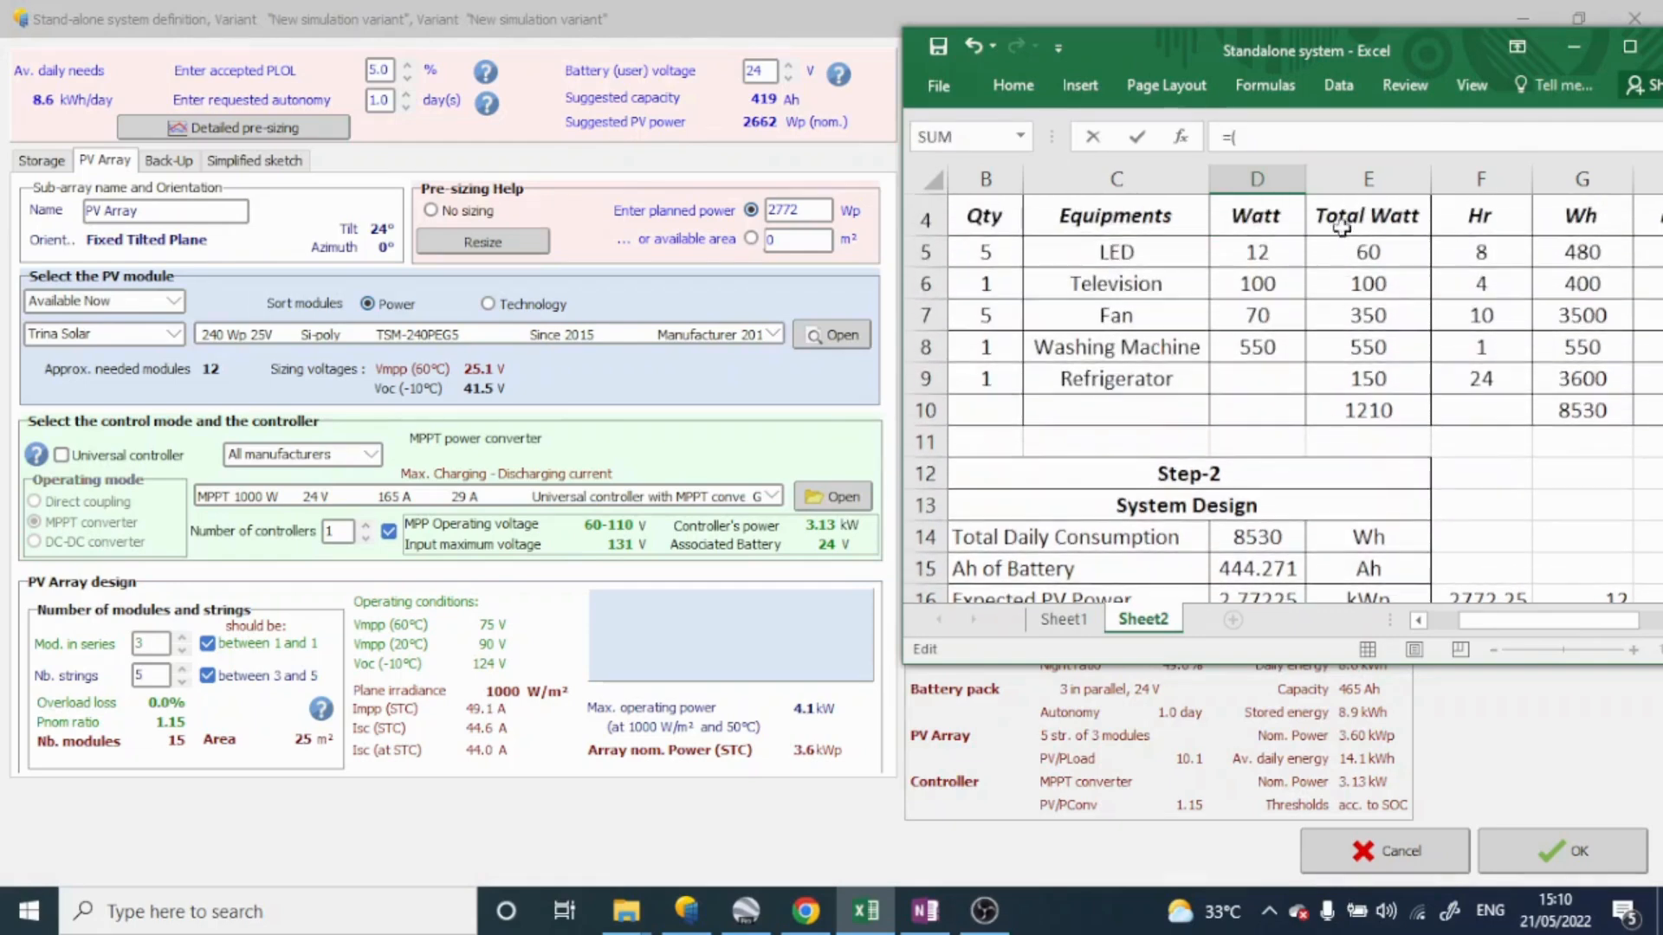
click(1381, 411)
scroll(1384, 411, down, 2)
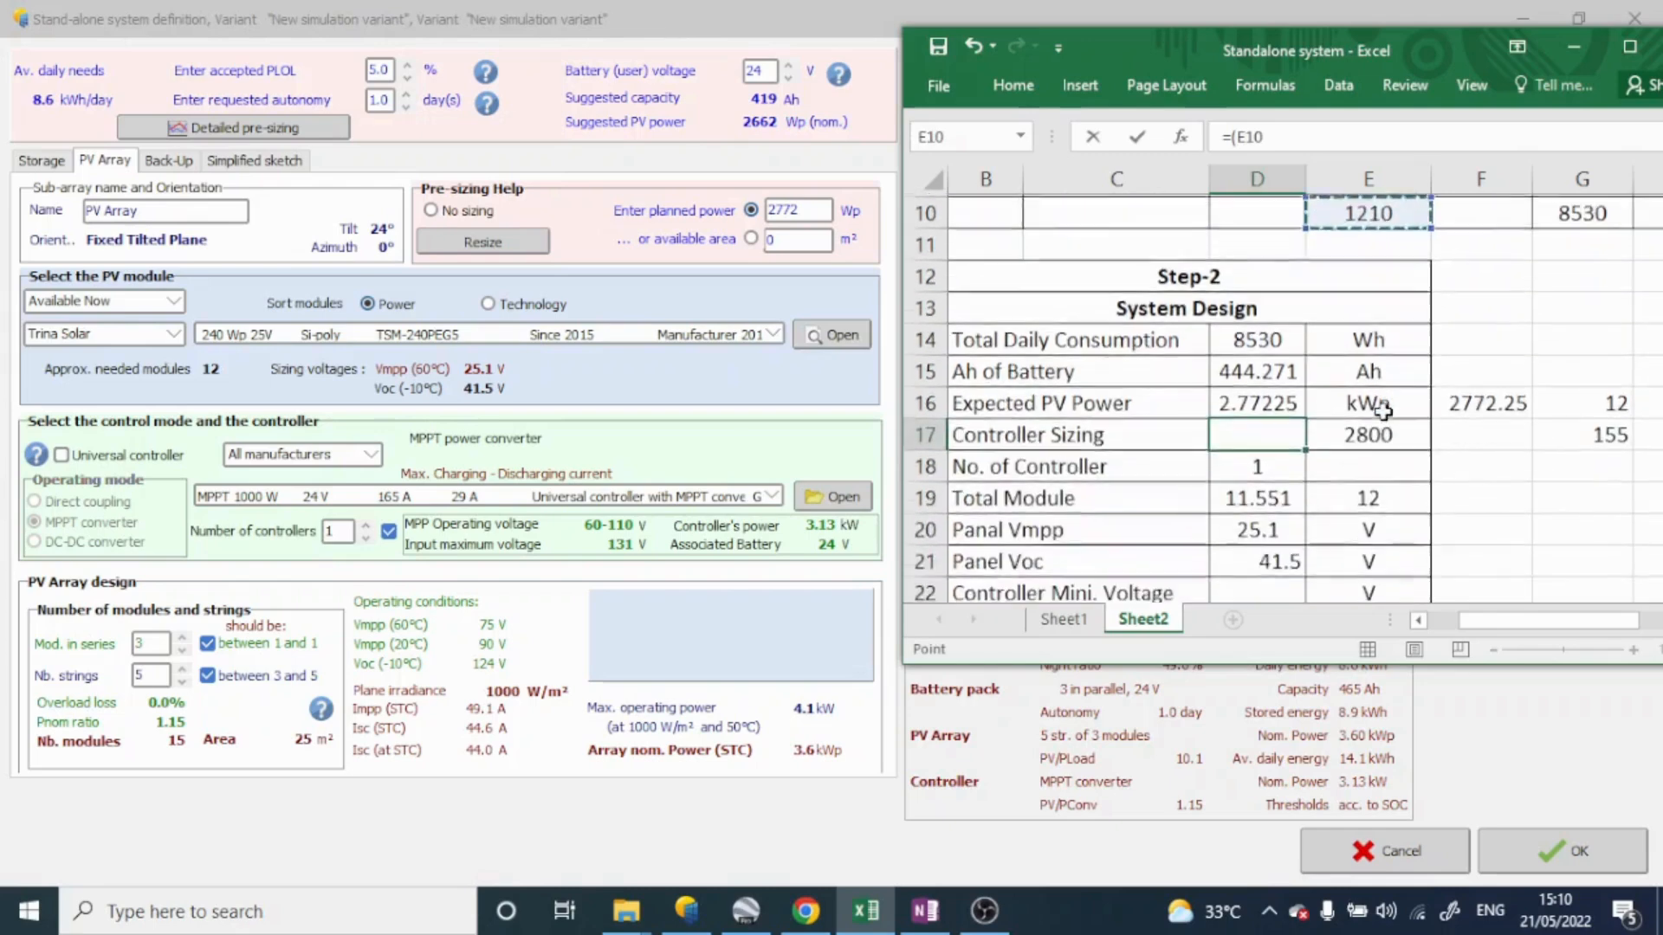
Step: Complete the Controller Sizing formula in D17 as =(E10+6*15.5*12)
text(+)
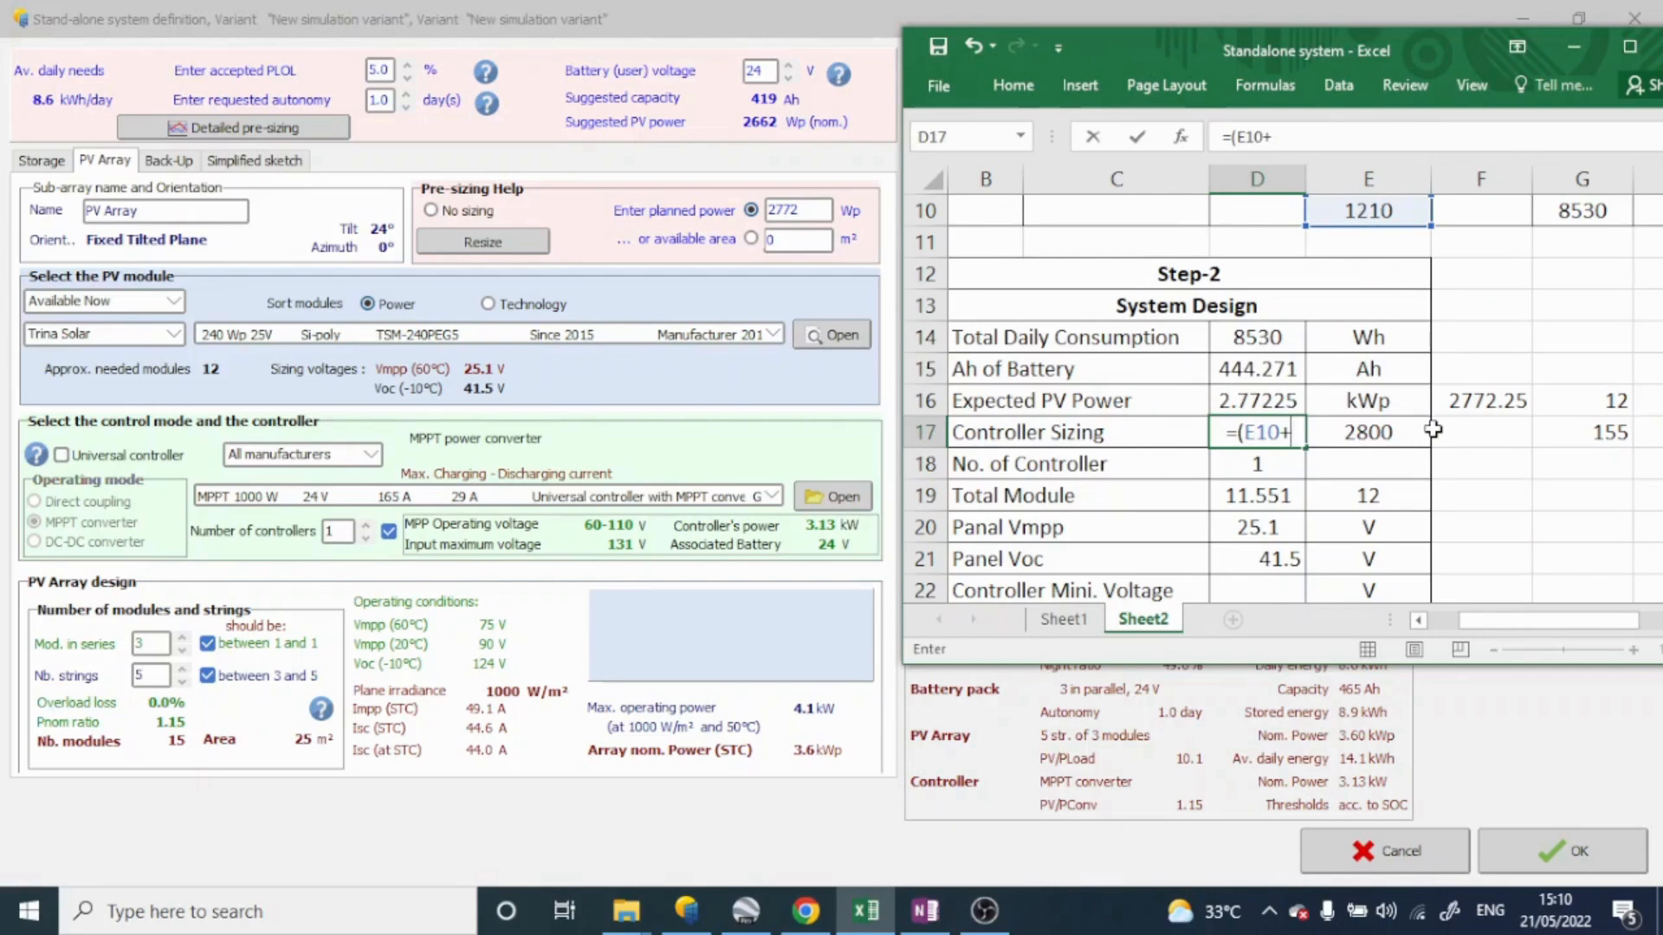
text(6)
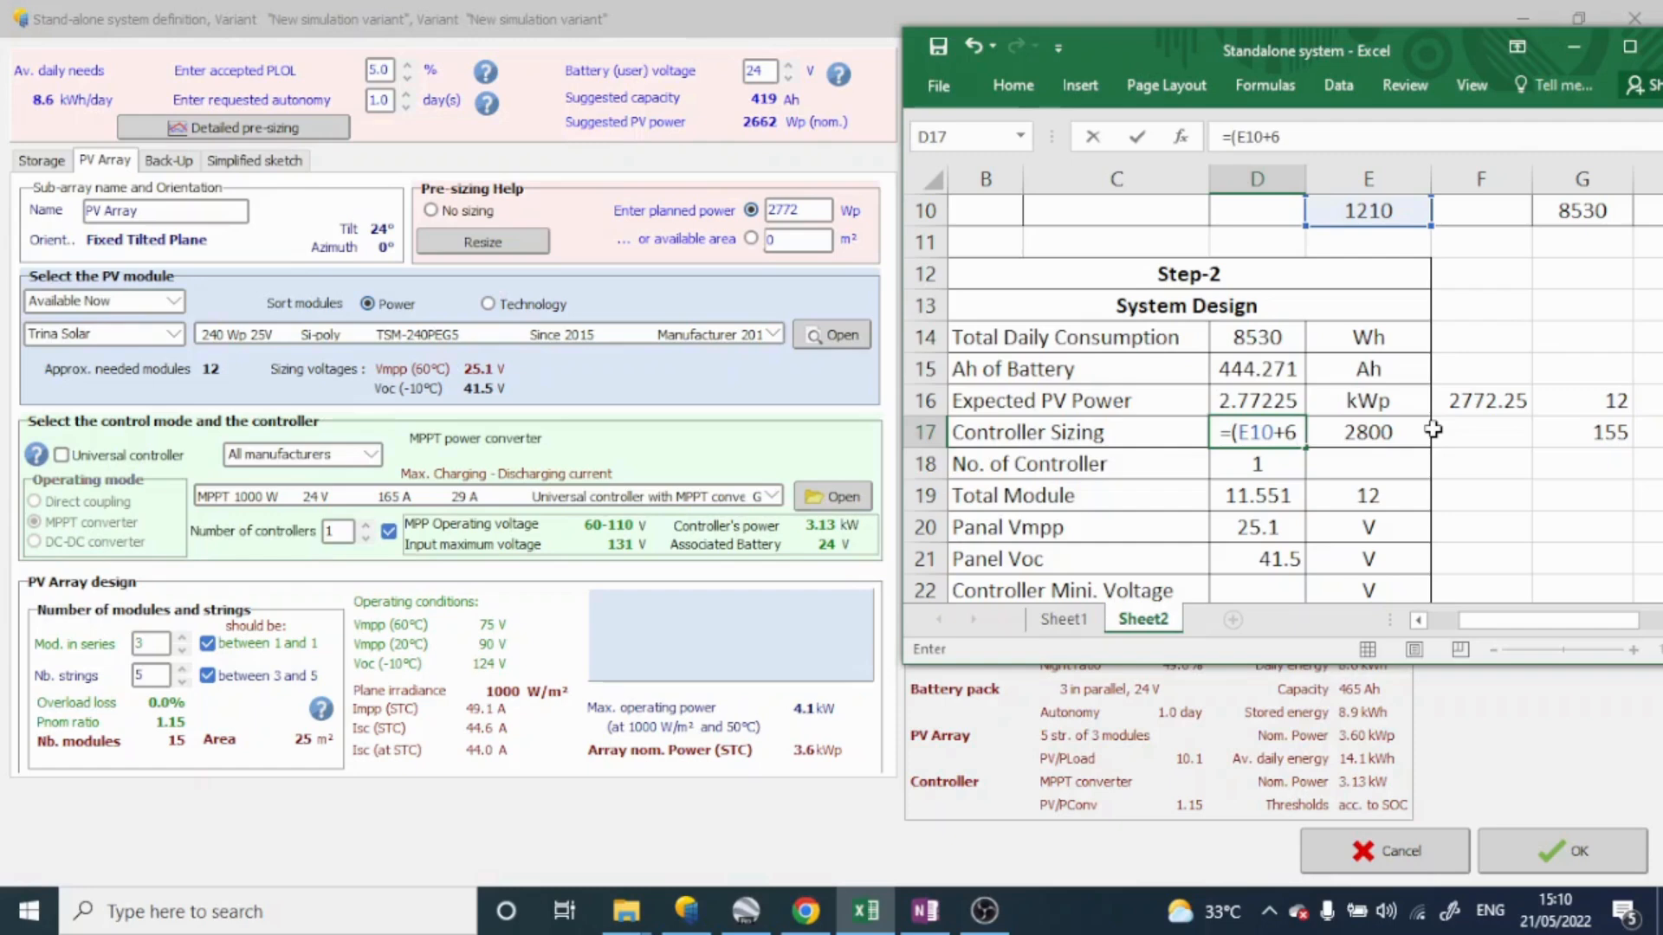
text(*15.5)
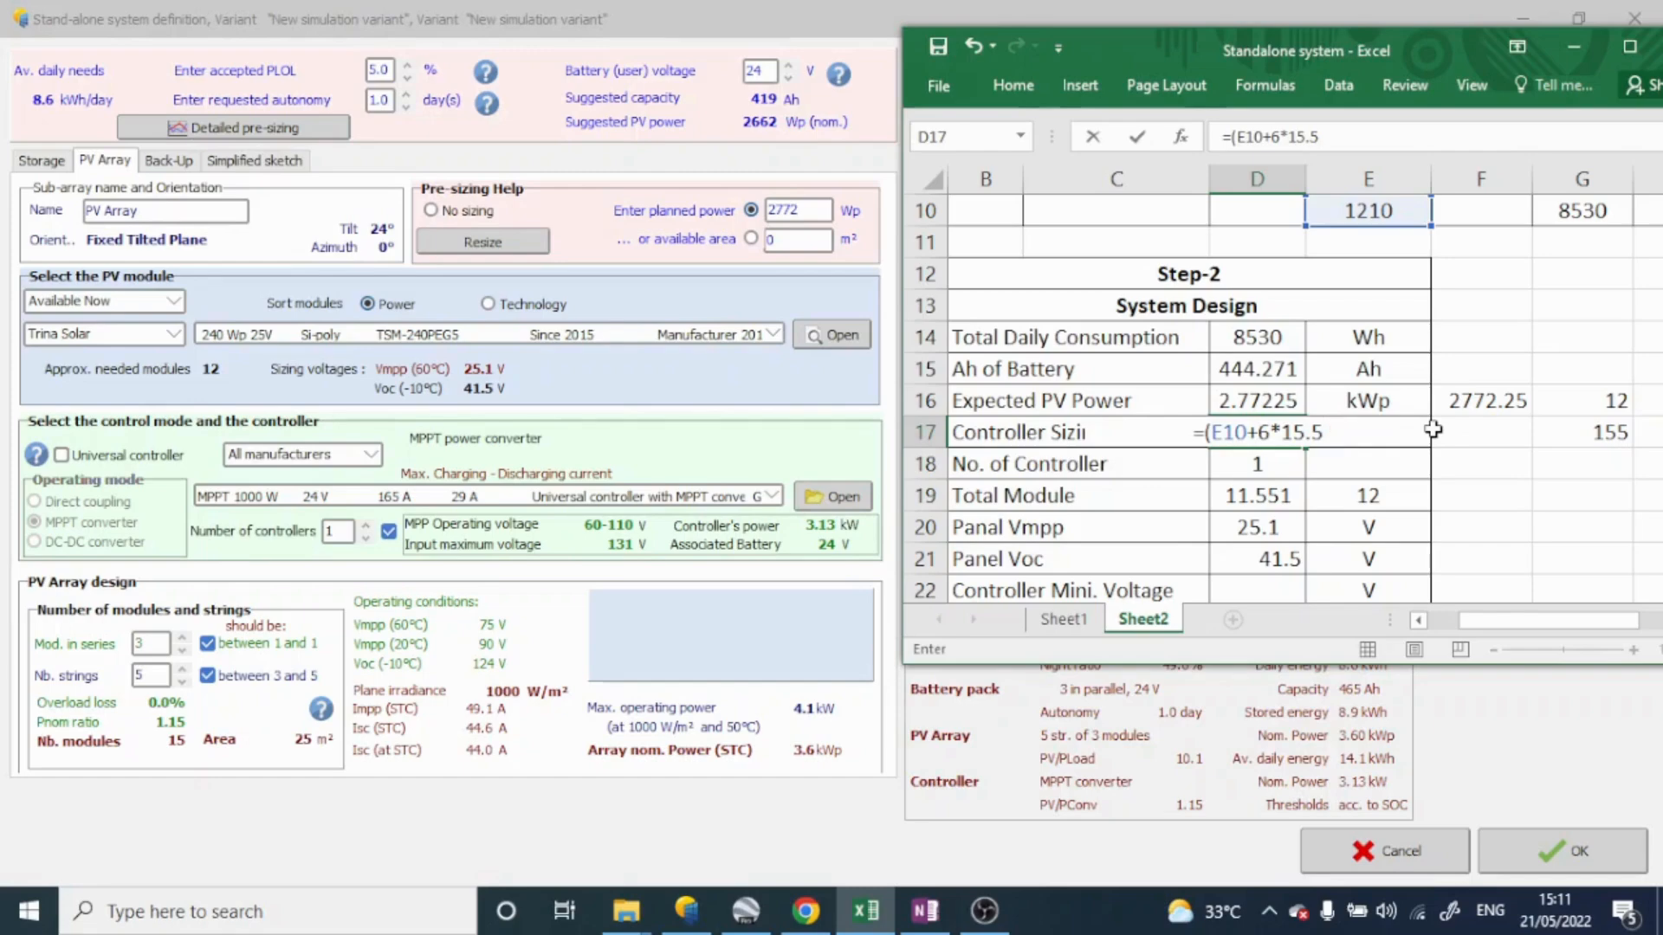
text(*12)
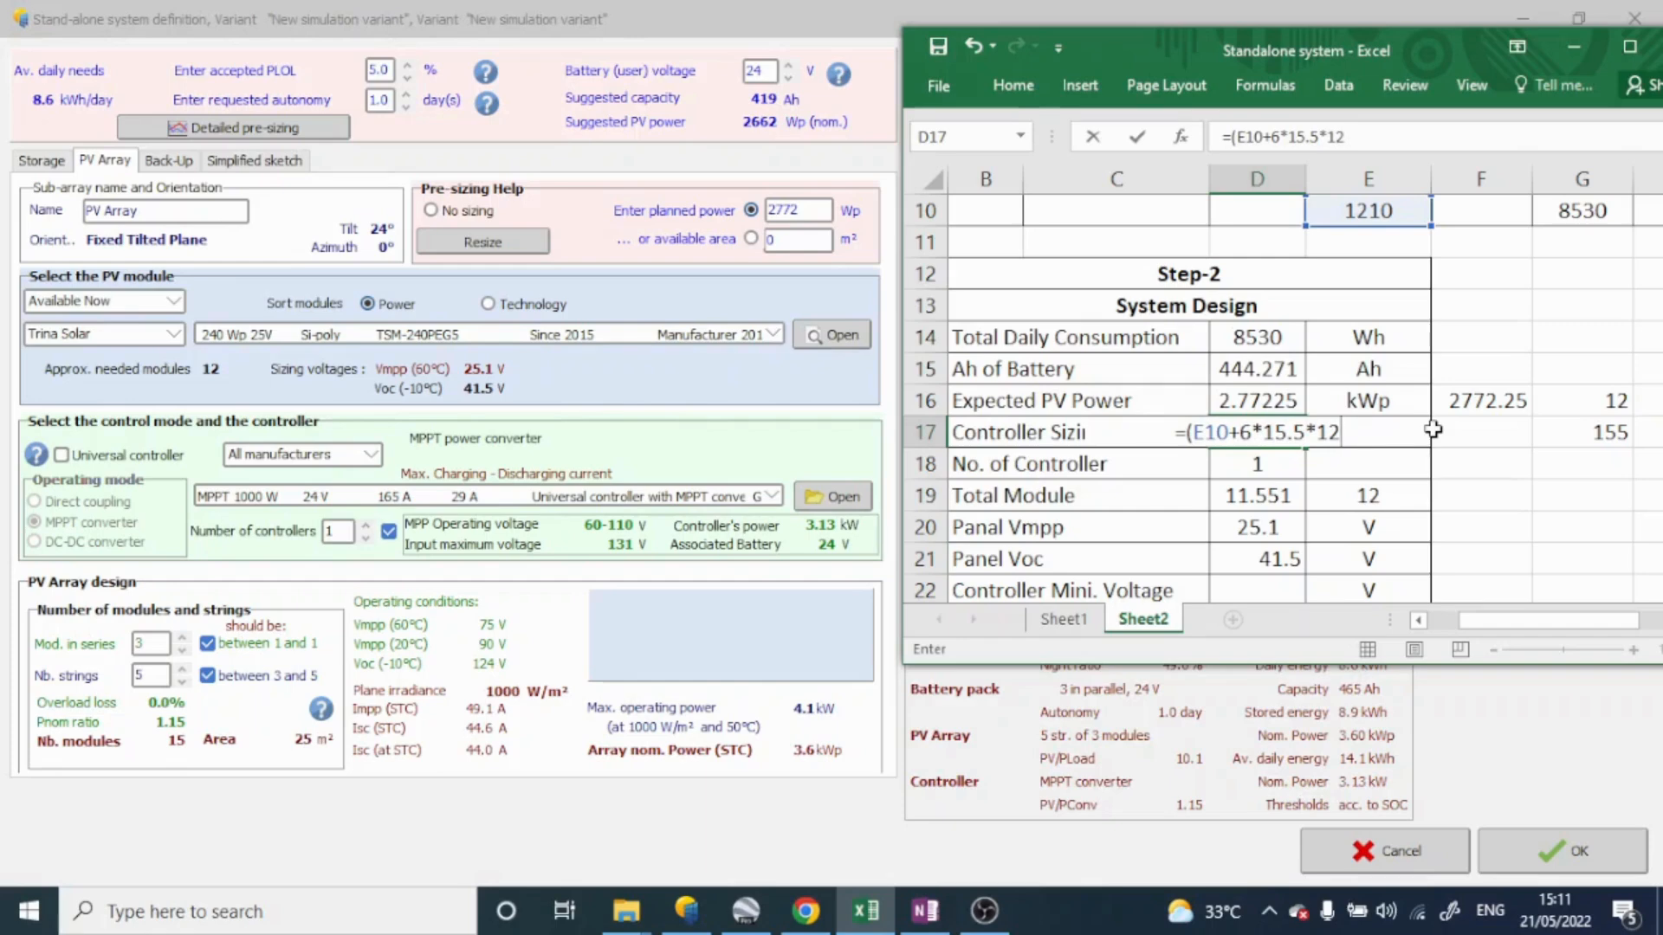
text())
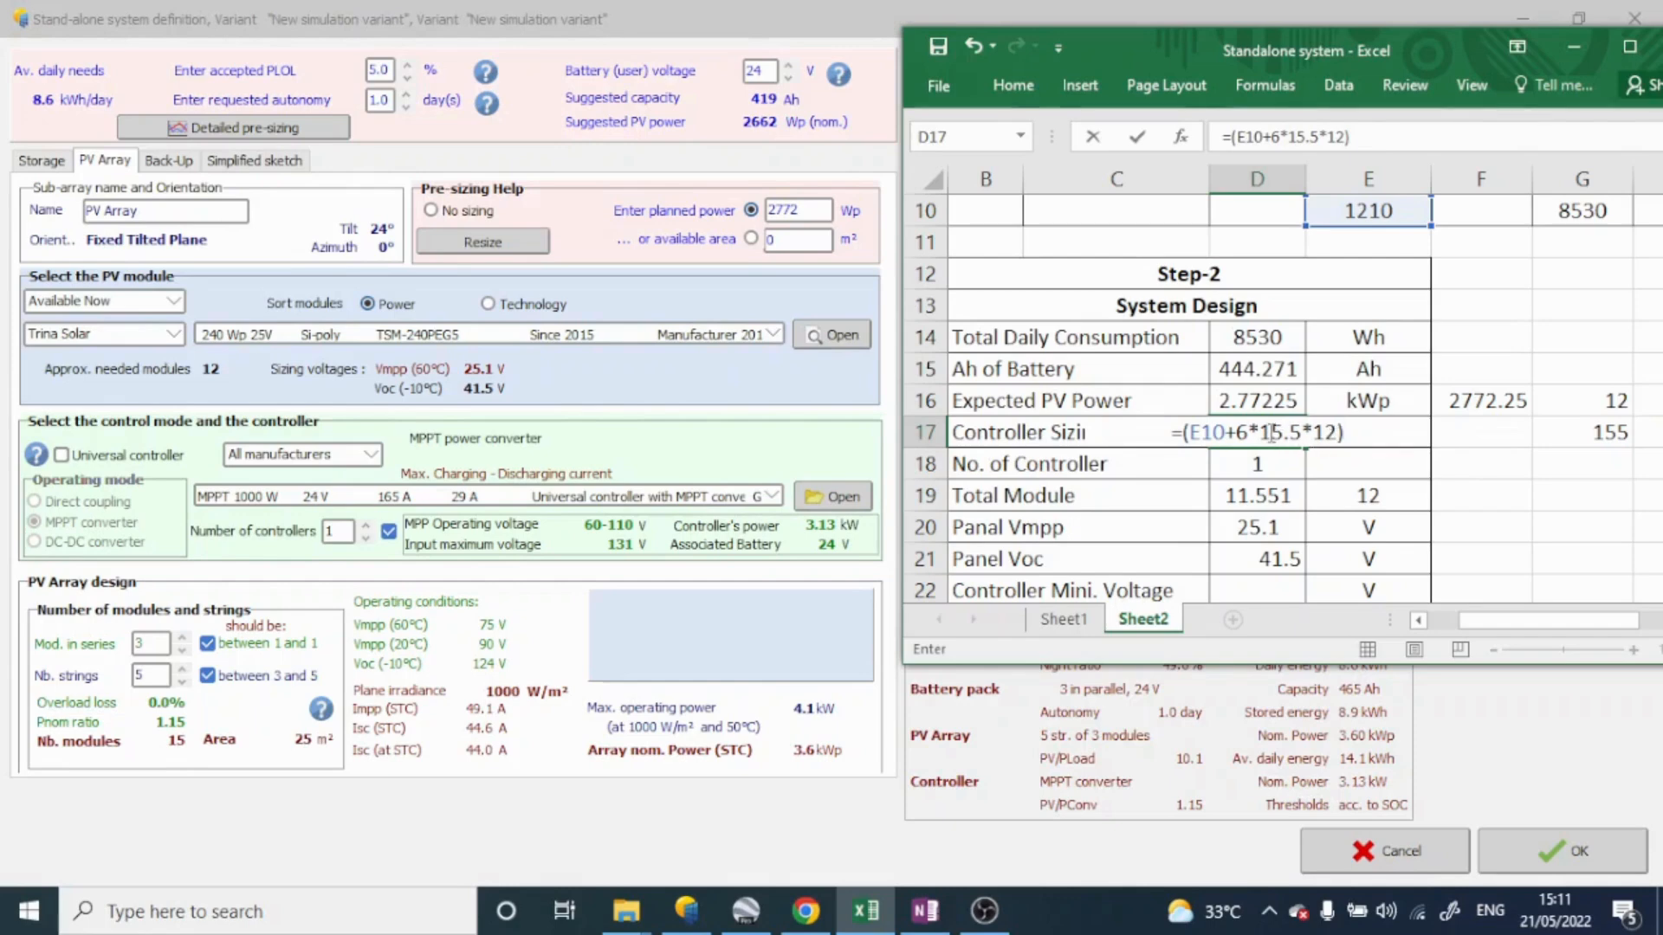
mouse_move(1258, 432)
mouse_down()
mouse_move(1339, 432)
mouse_move(1238, 436)
mouse_up()
key(Return)
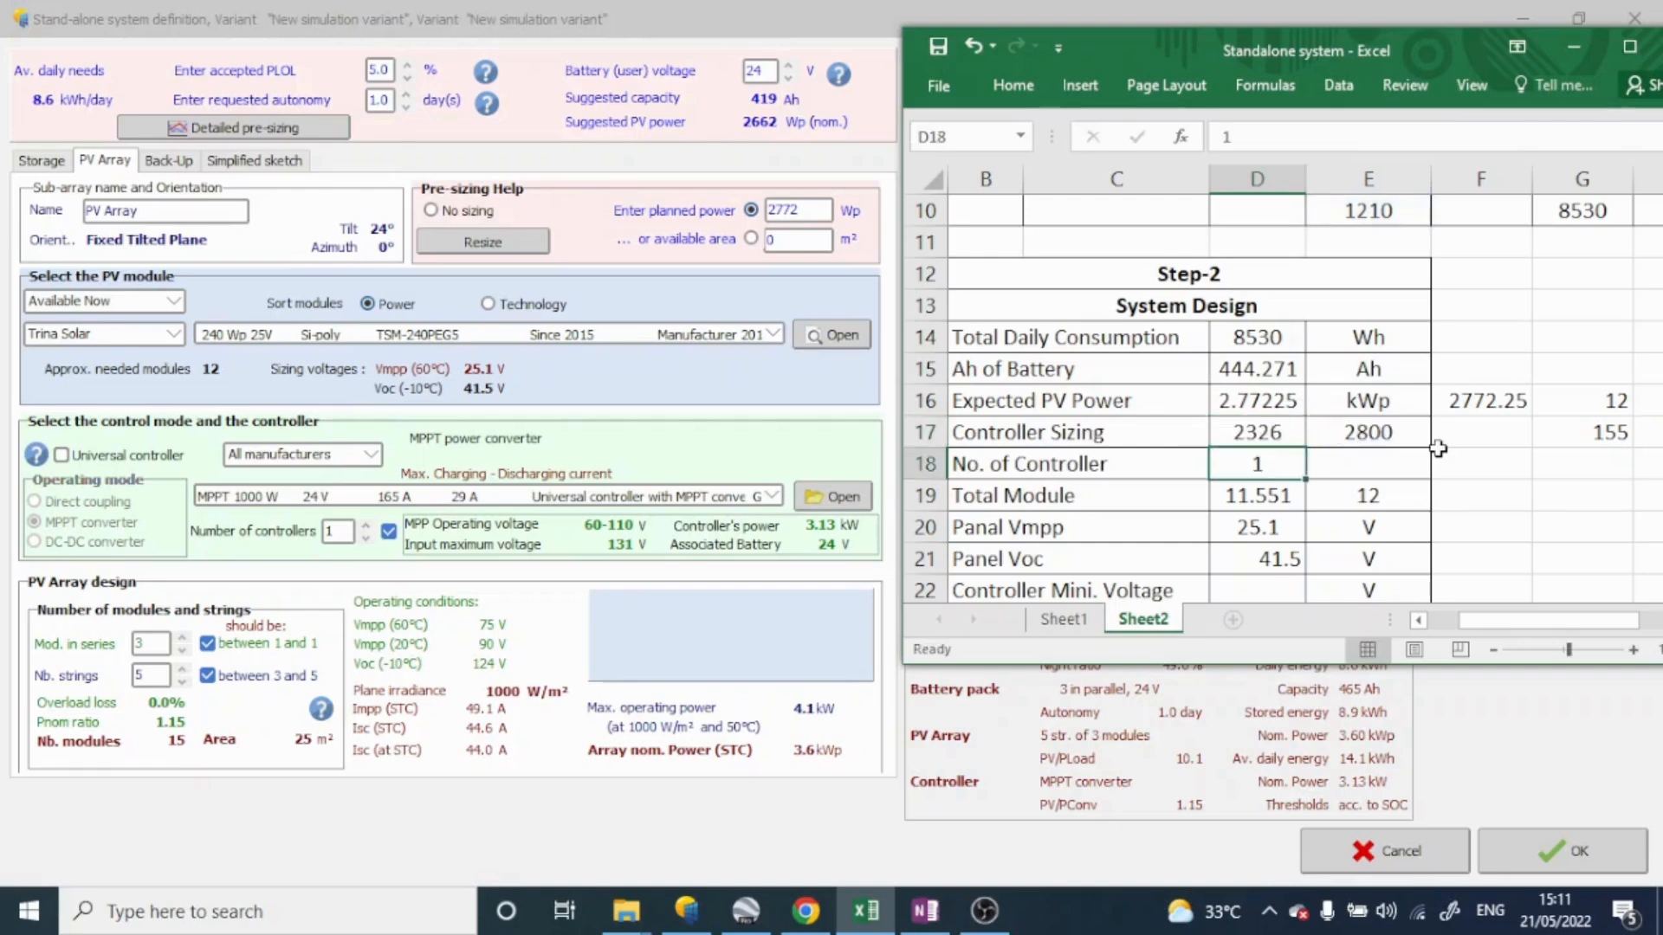
Step: Extend the Controller Sizing formula in D17 with the 1.2 and 0.98 factors to =((E10+6*15.5*12)*1.2)/0.98
click(1264, 438)
double_click(1263, 435)
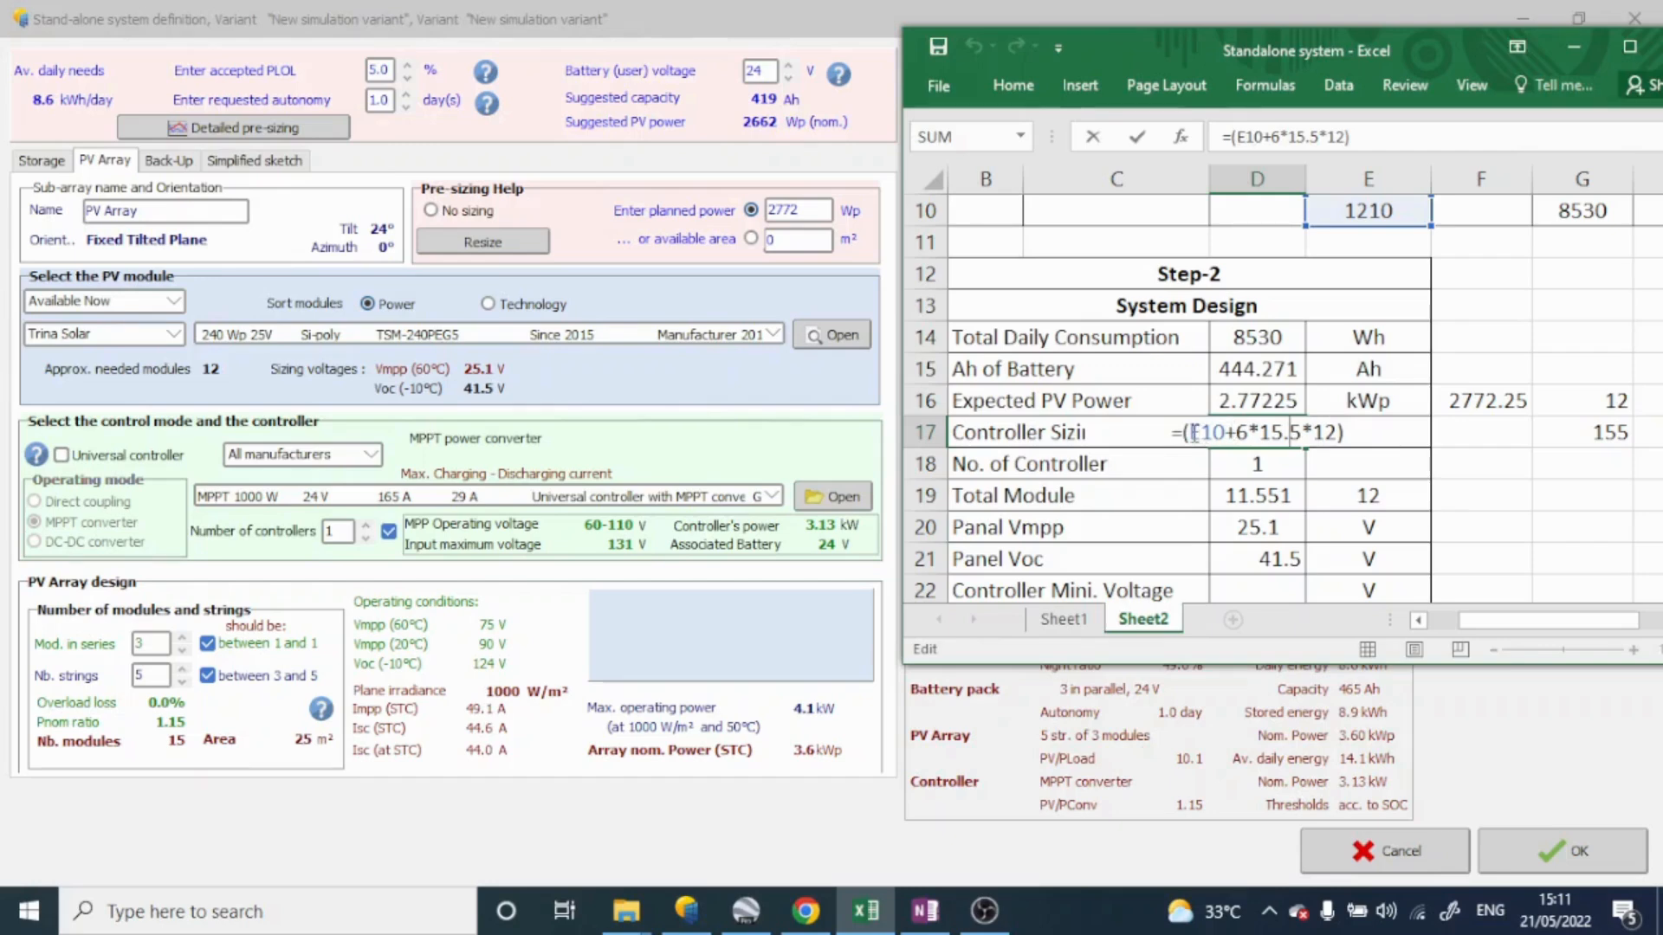
drag(1195, 433, 1336, 433)
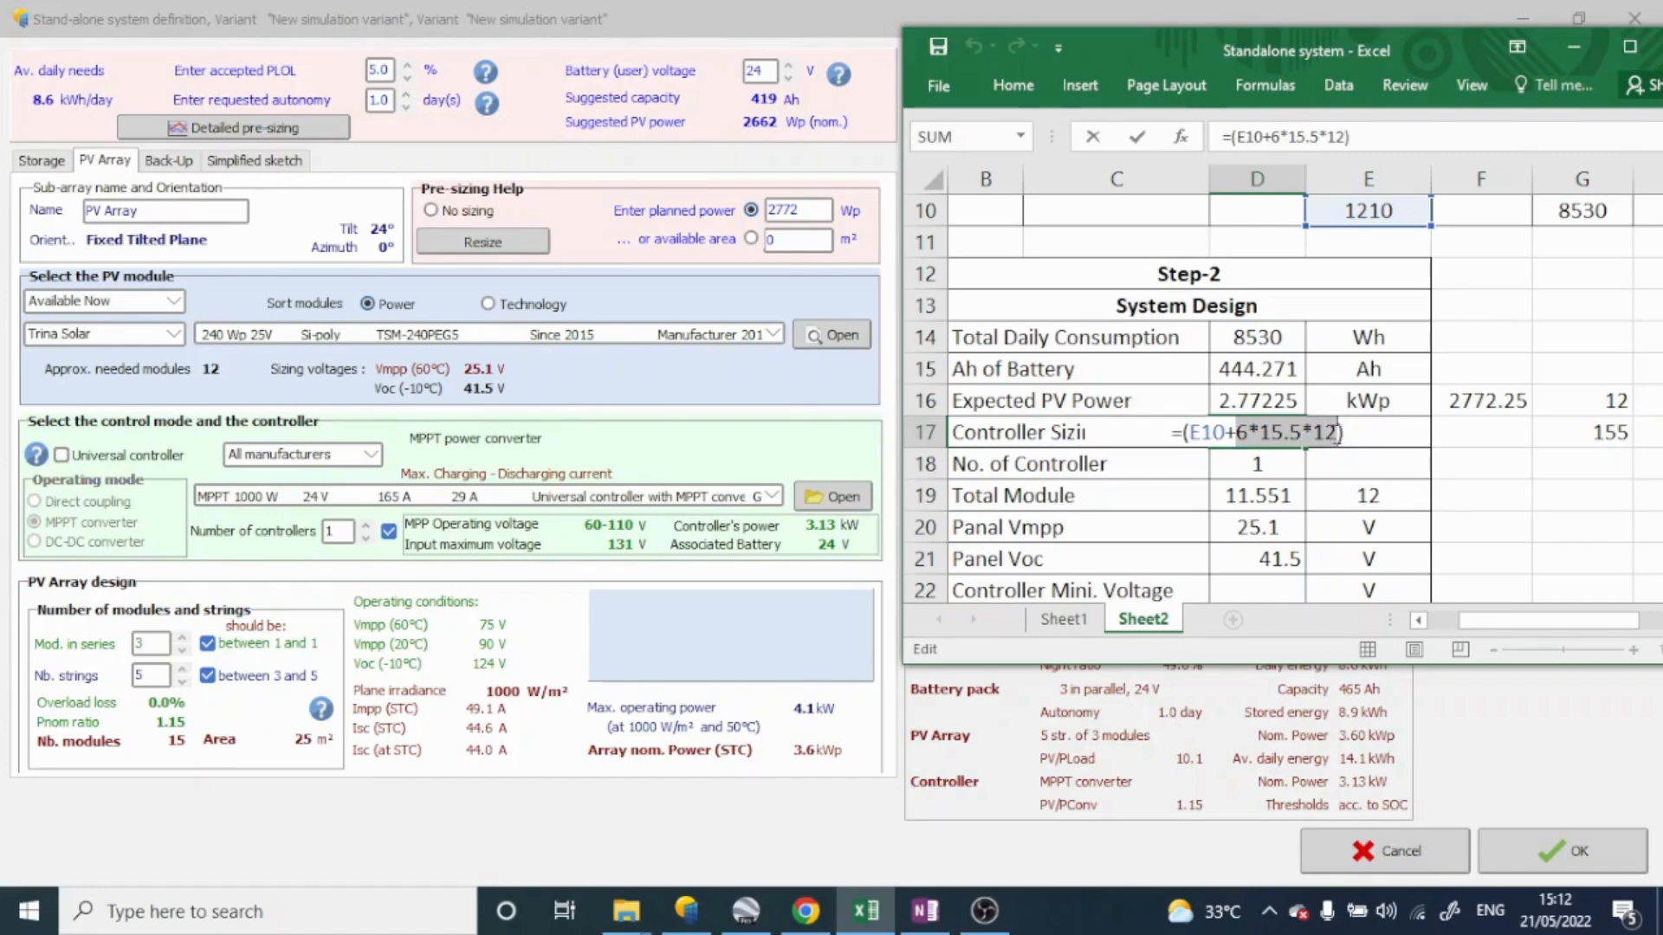
click(1339, 433)
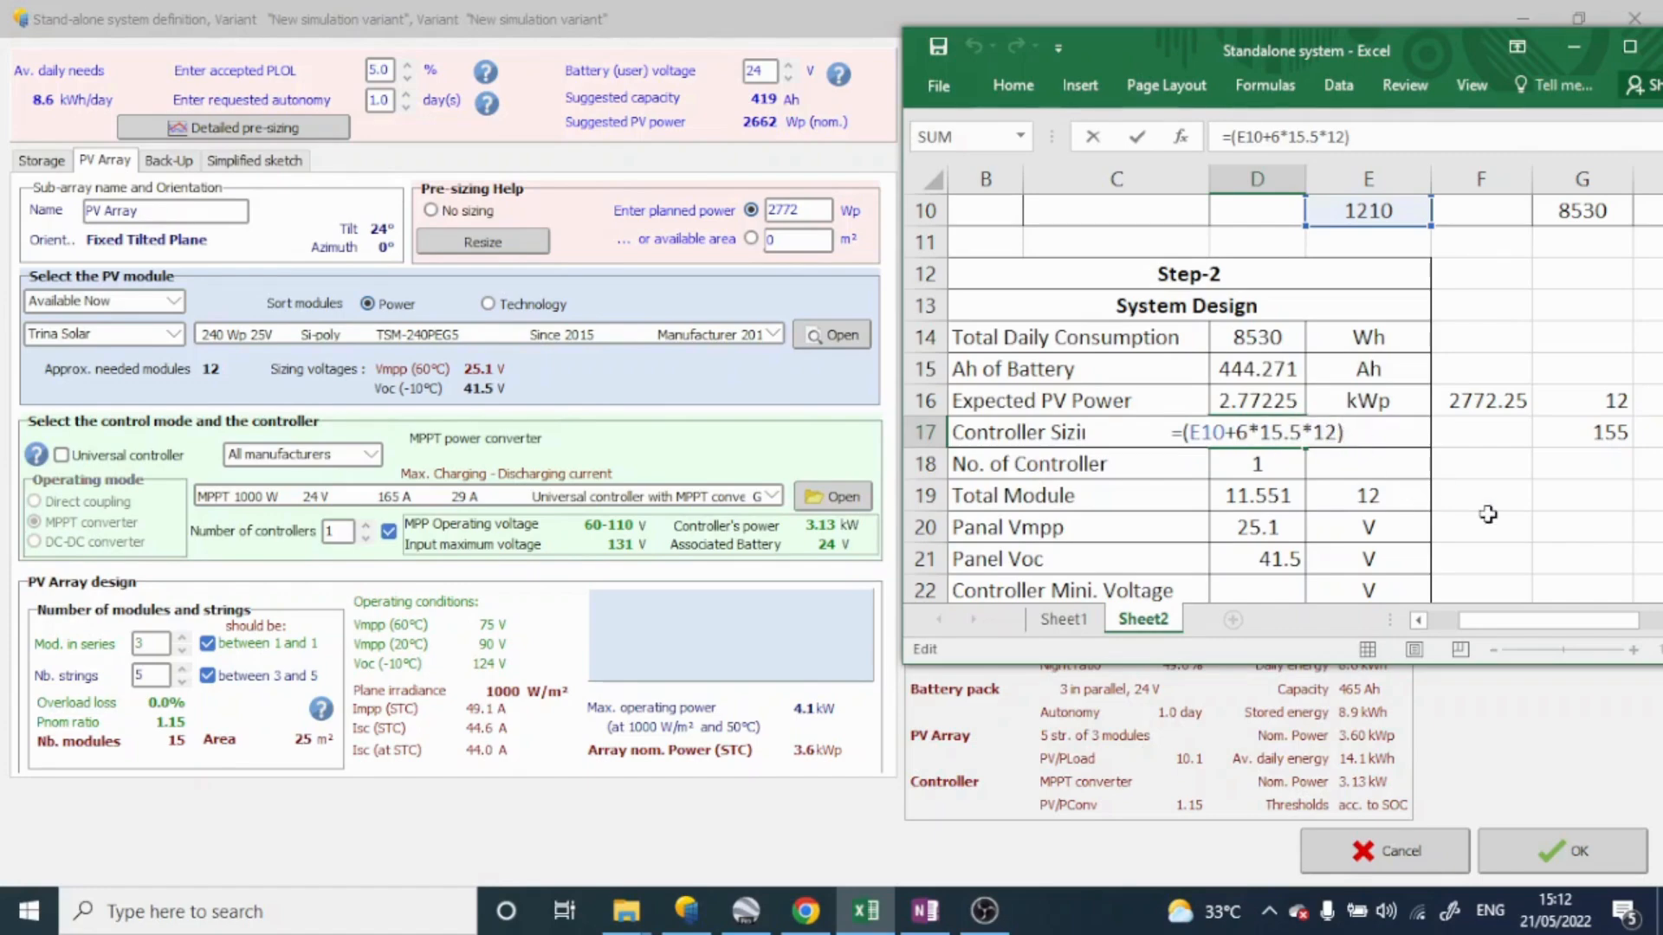
text(*)
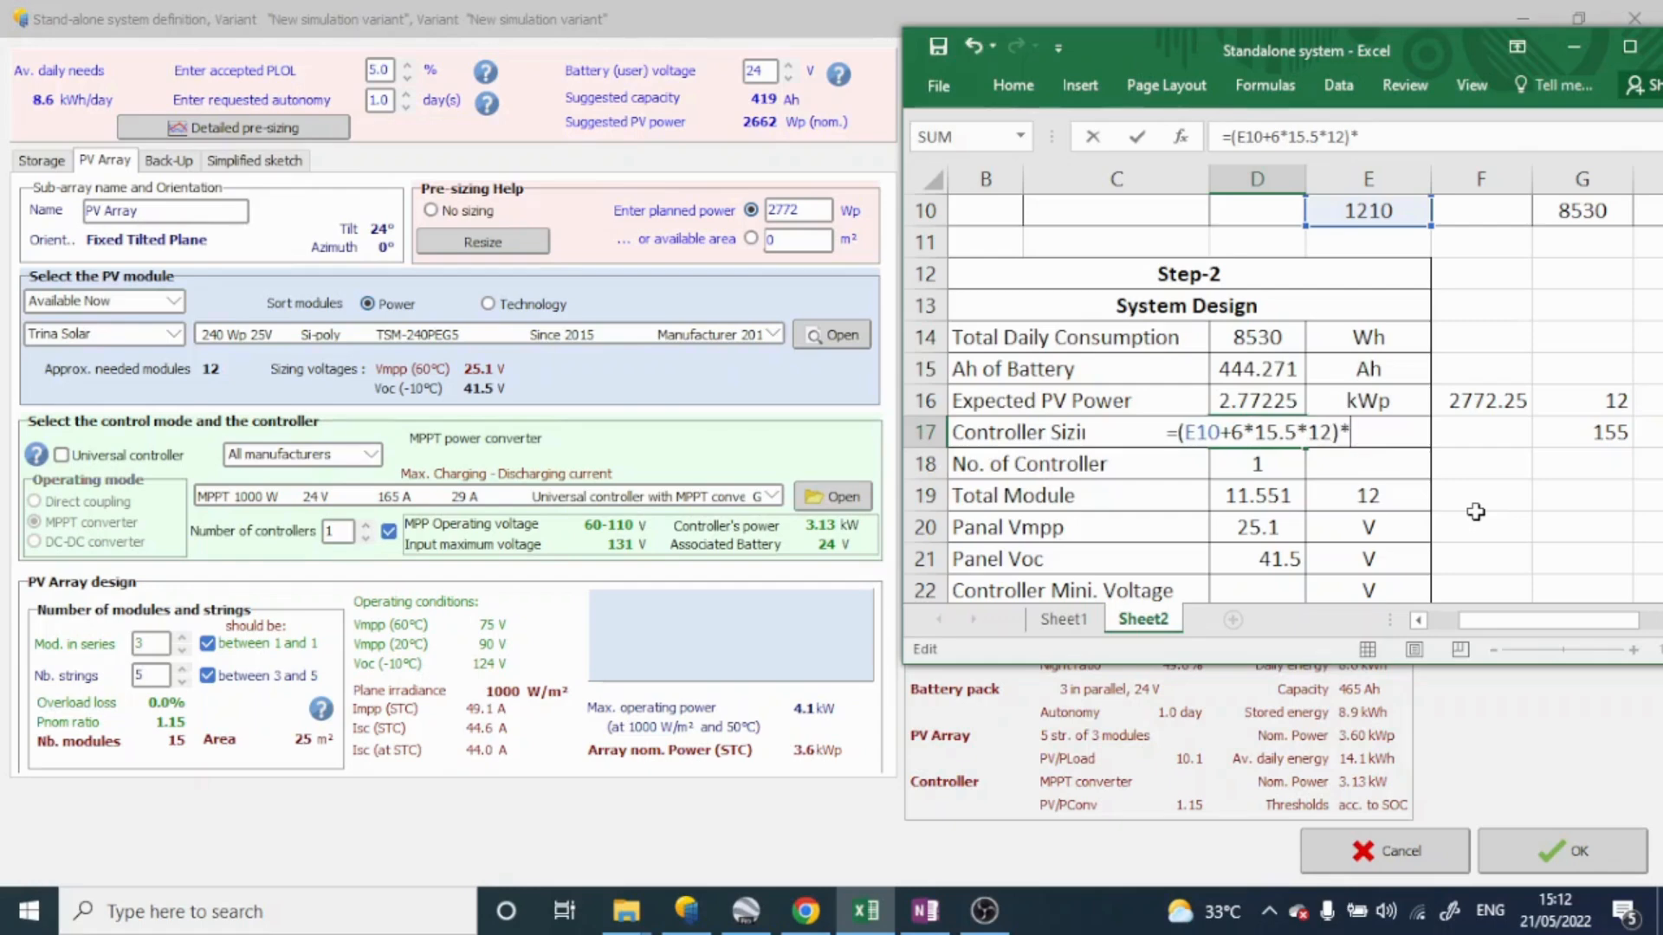
text(1.2)
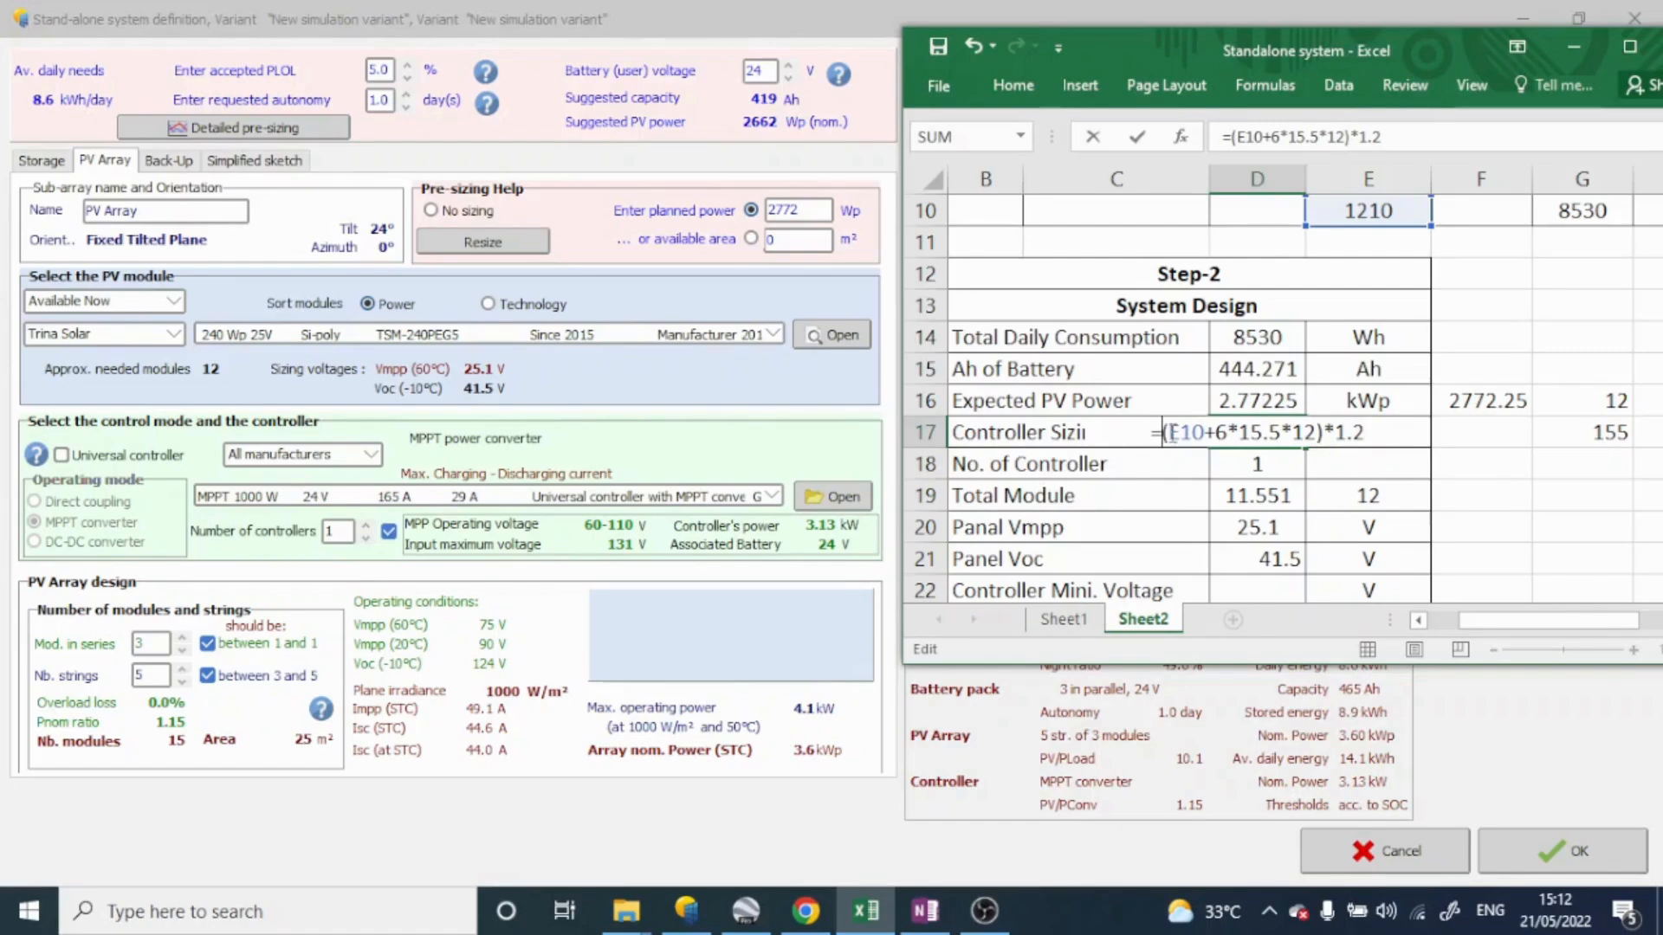
text(()
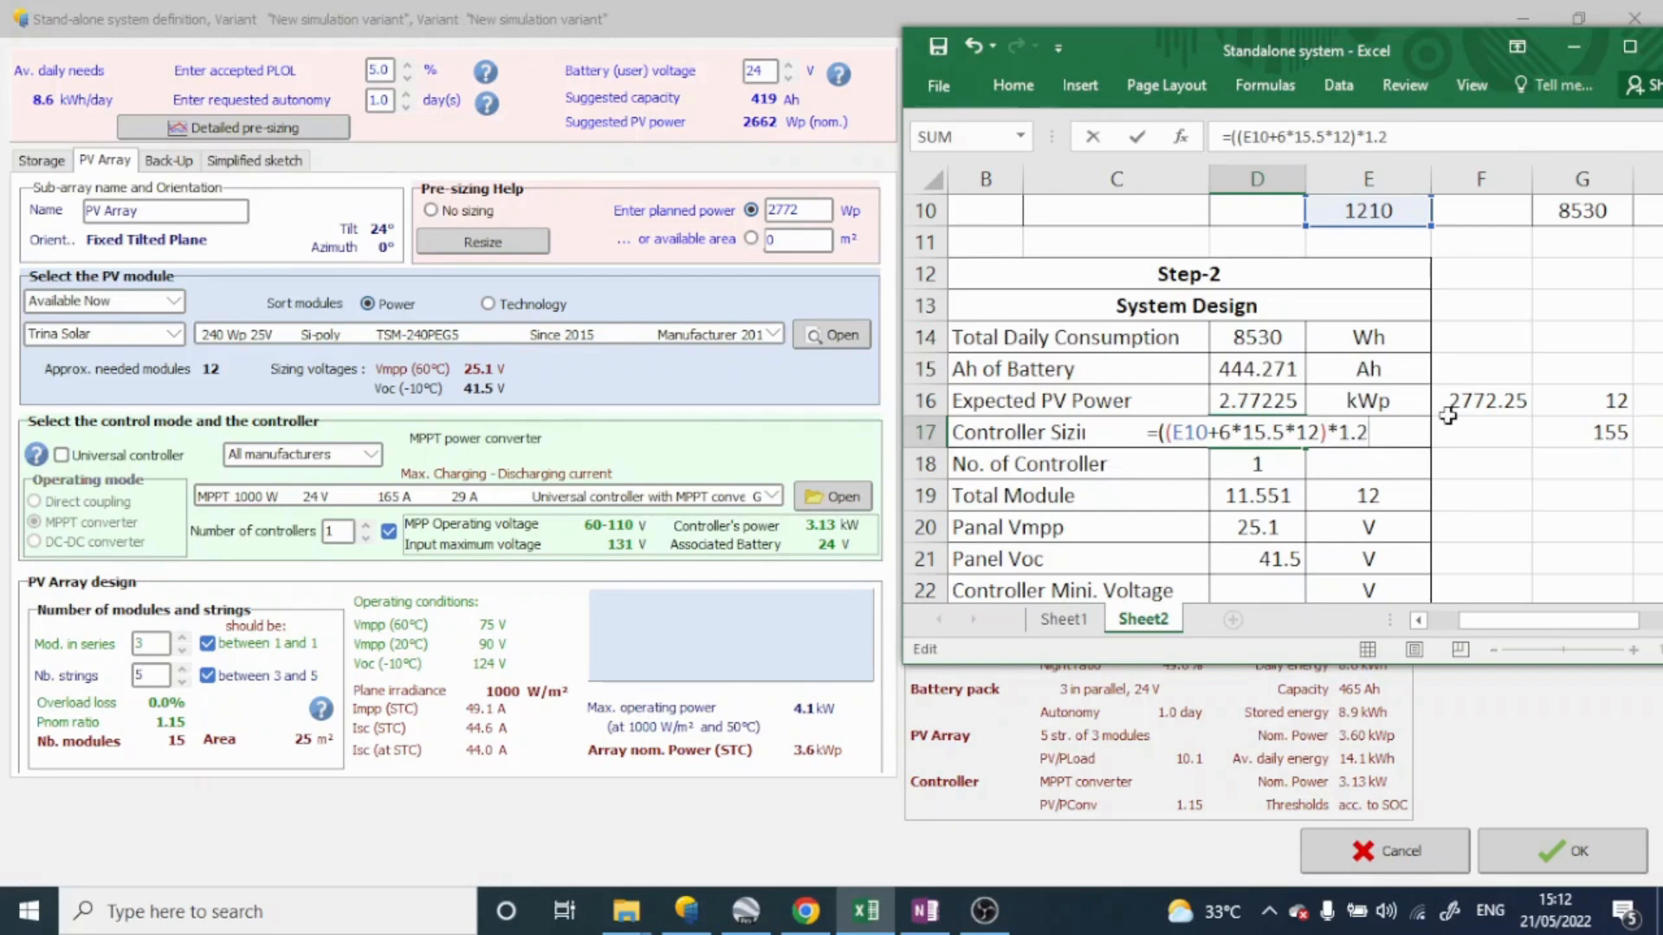
text())
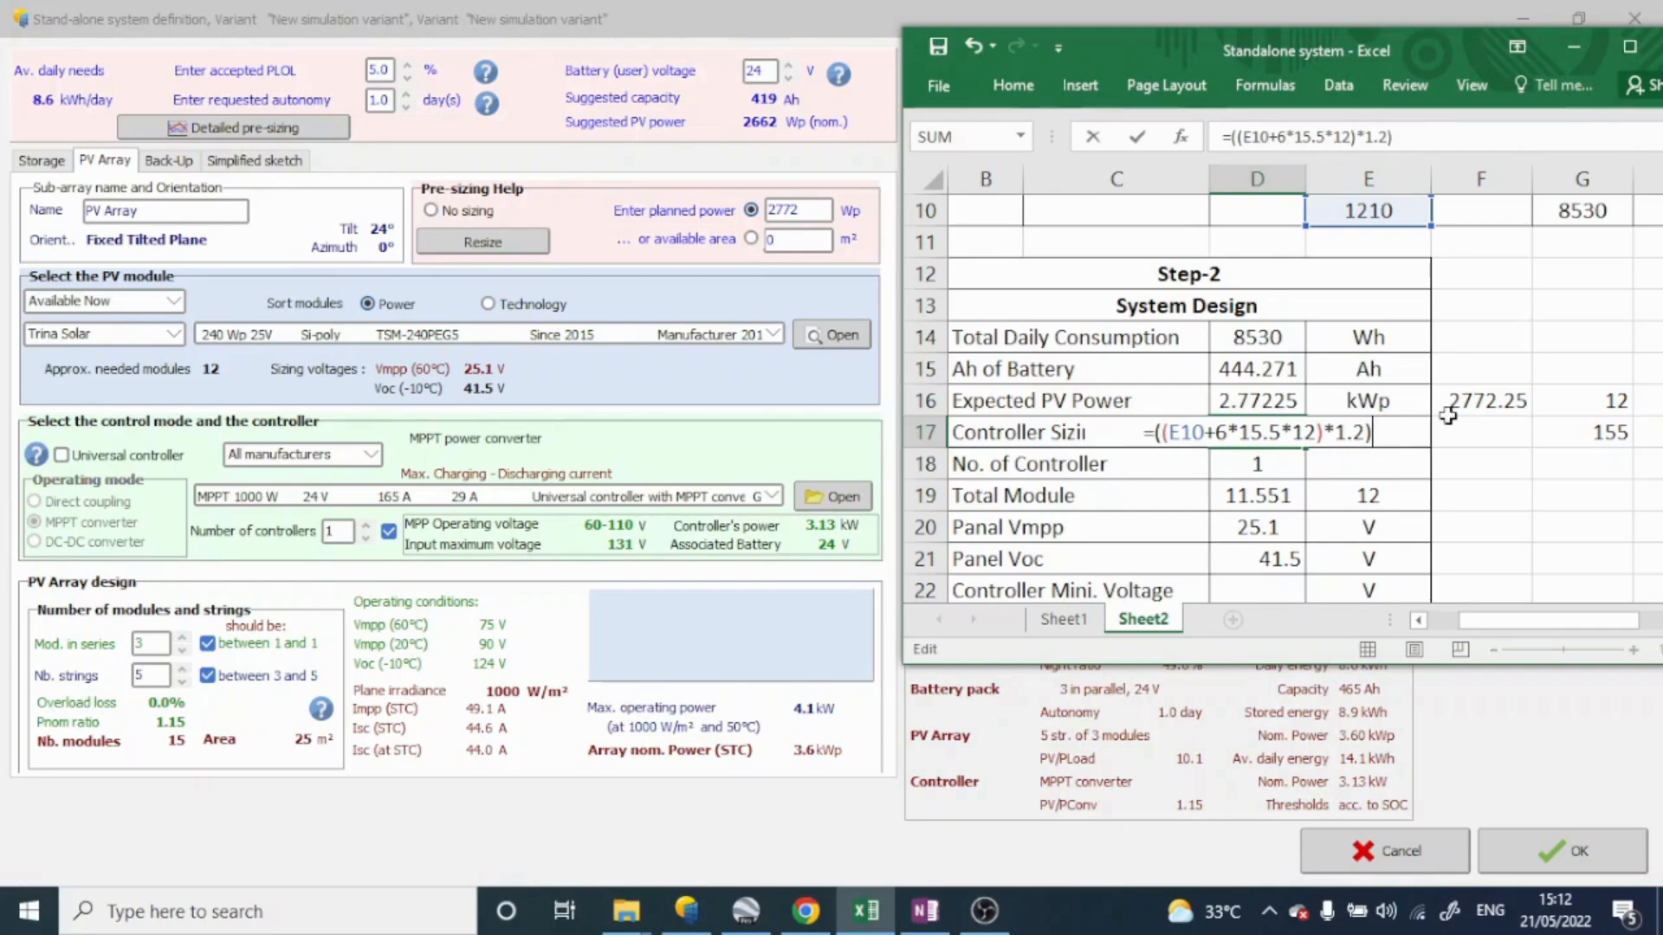
text(/)
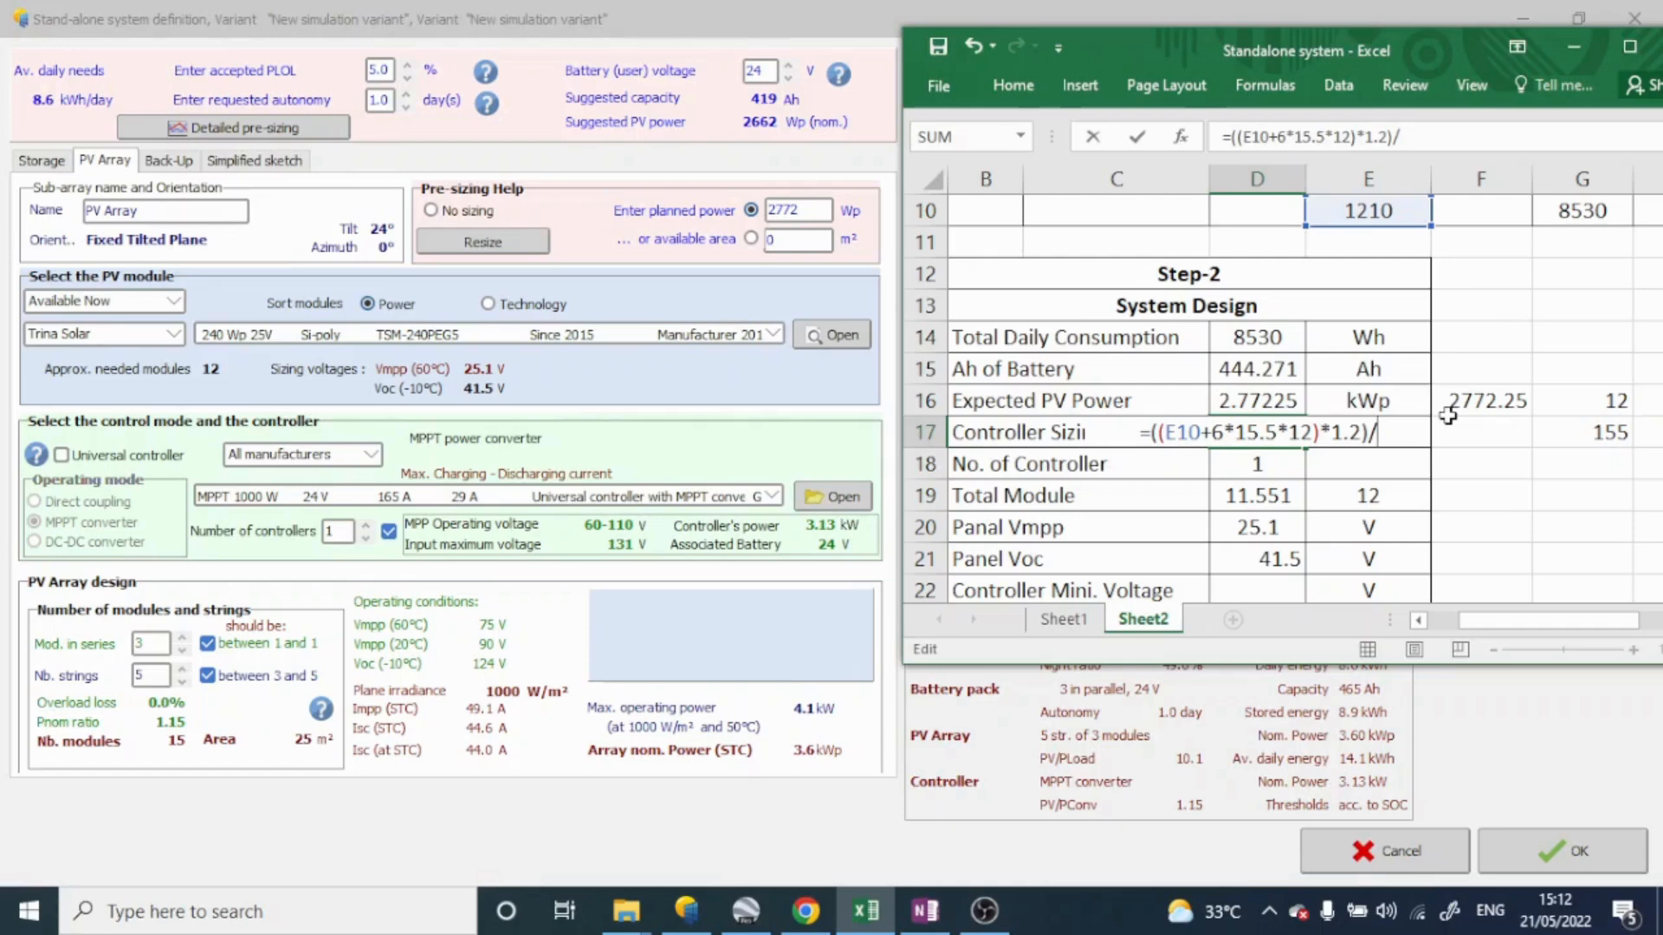
text(0.98)
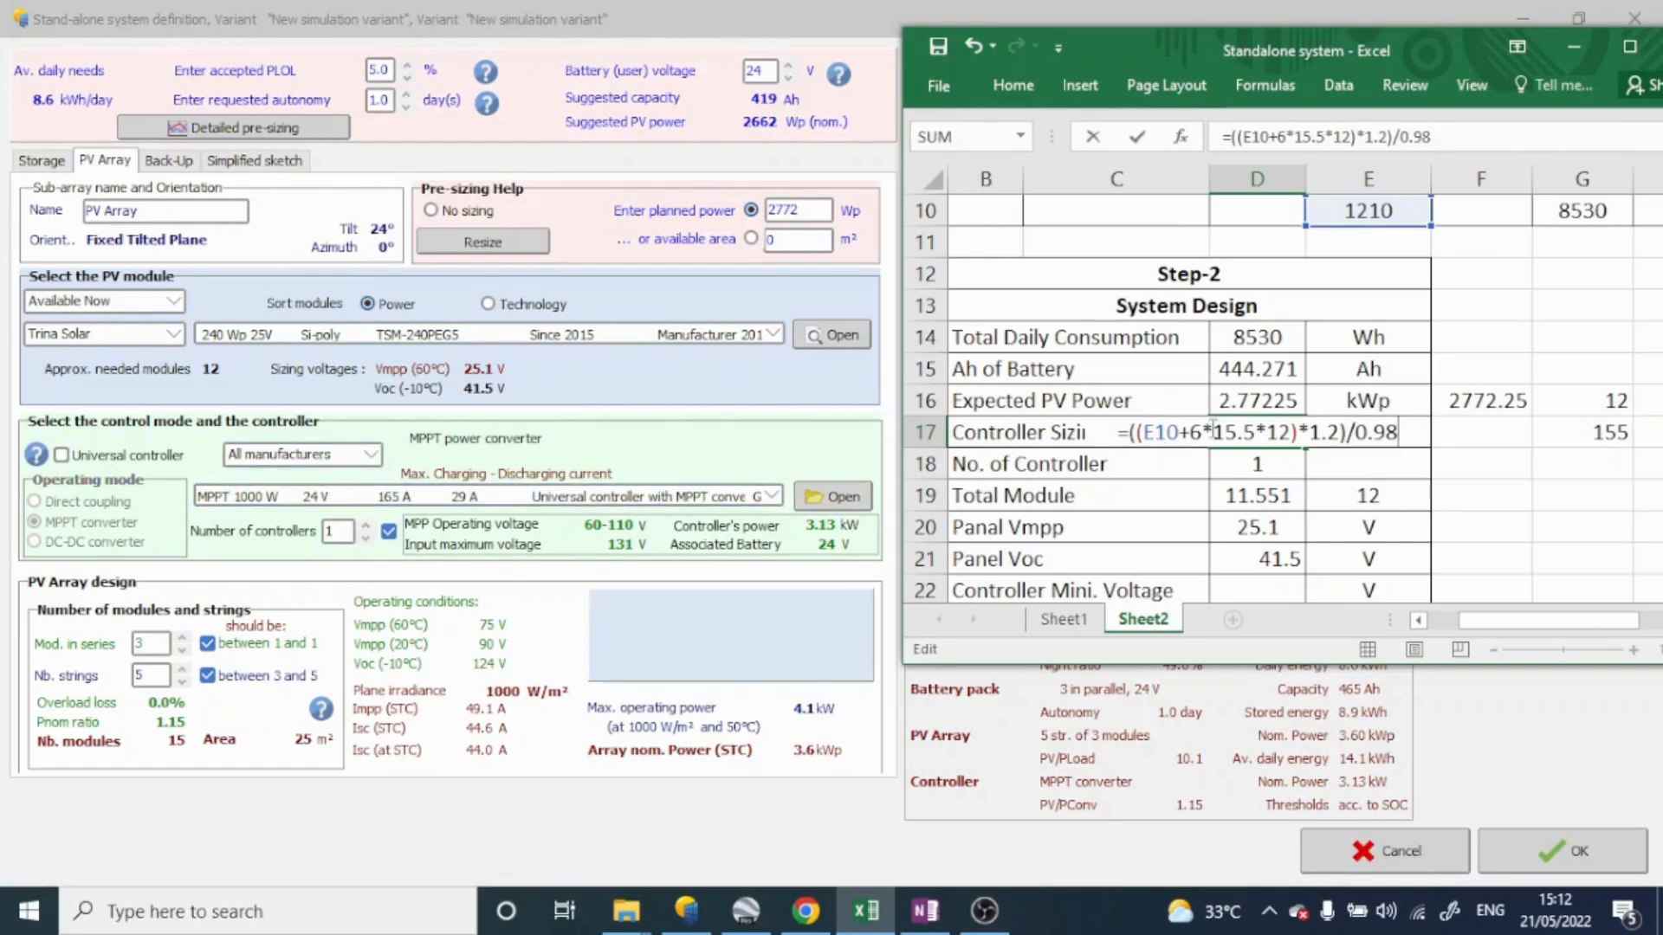
key(Return)
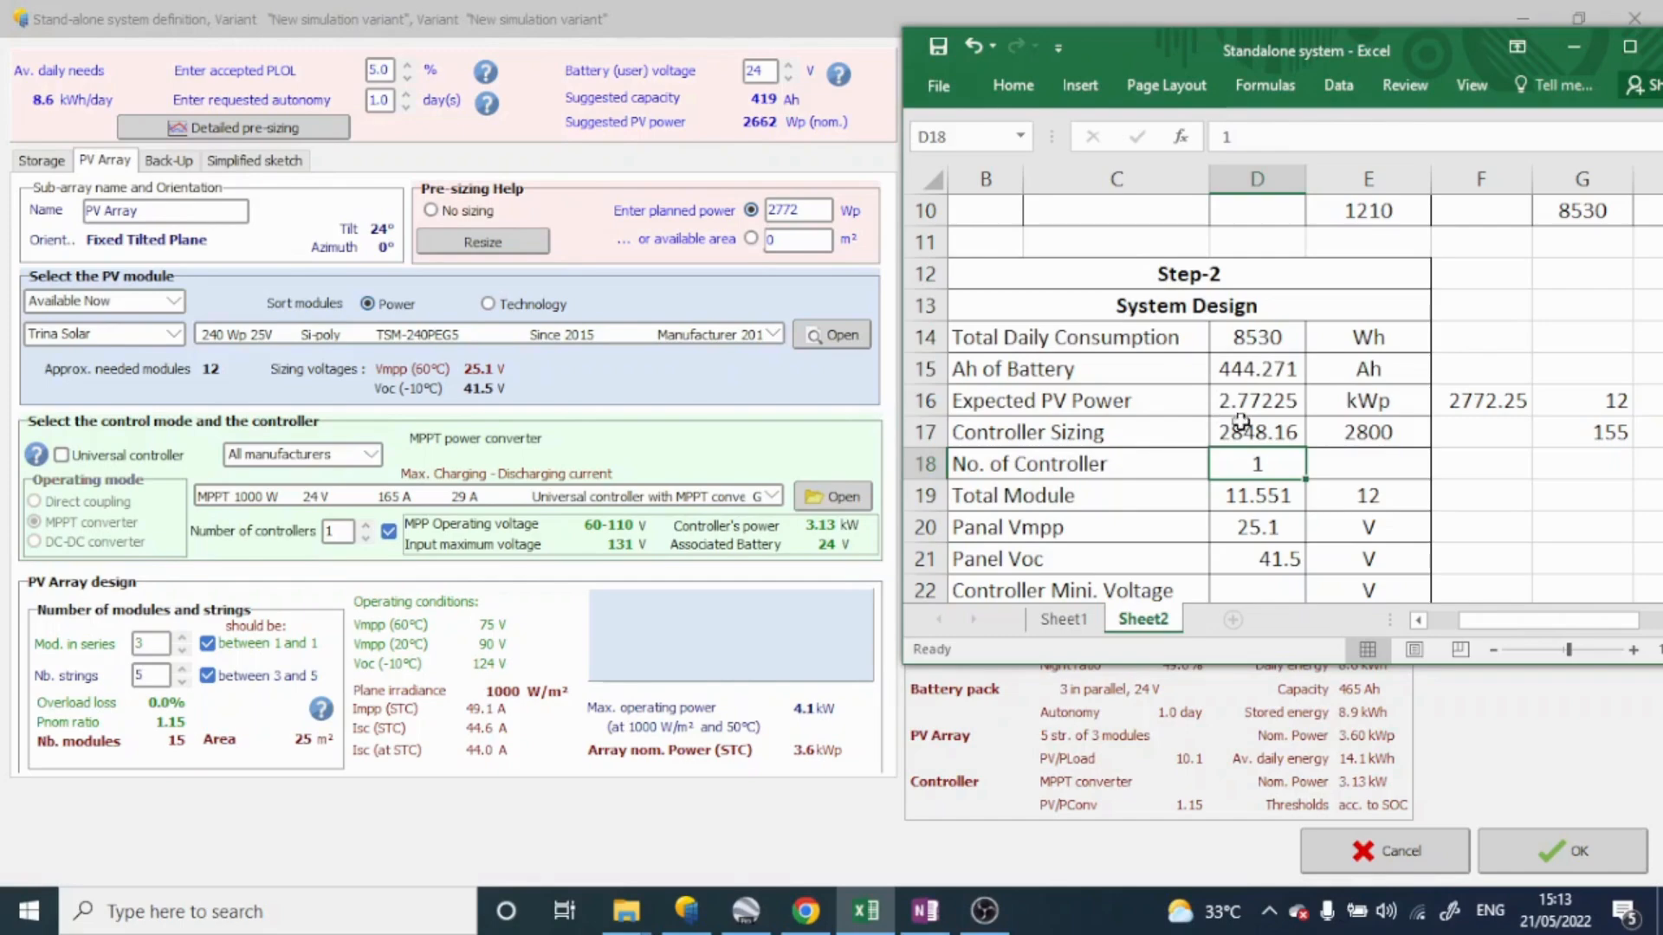
Step: Set the rounded Controller Sizing value in E17 to 2880
double_click(1393, 431)
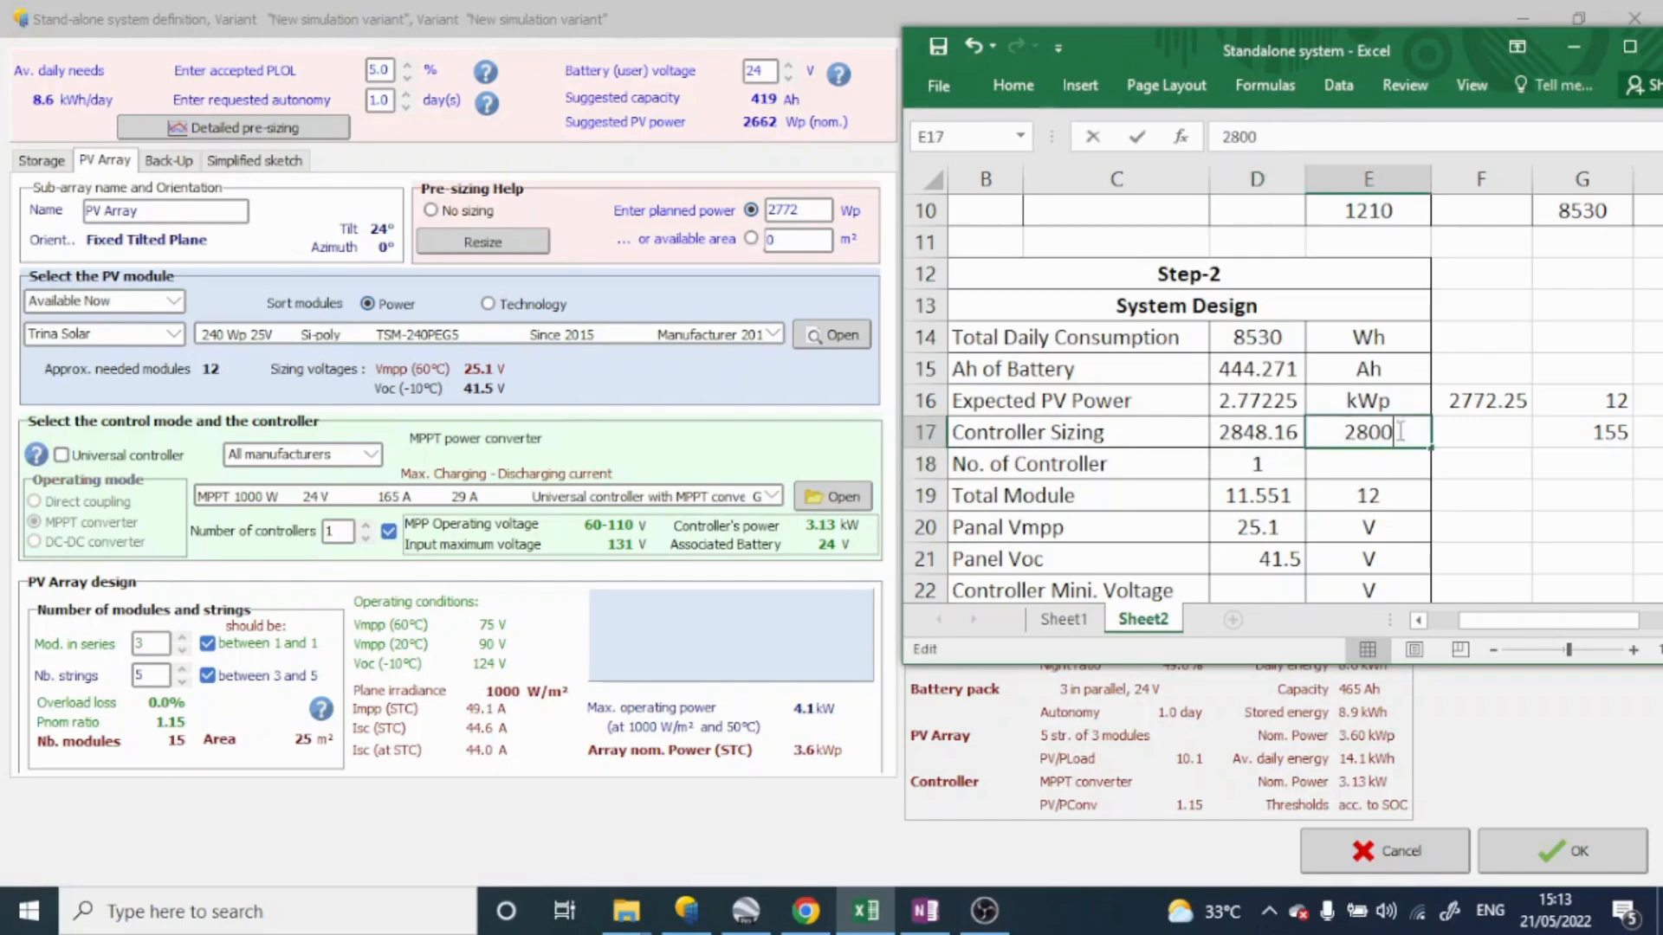
key(BackSpace)
key(BackSpace)
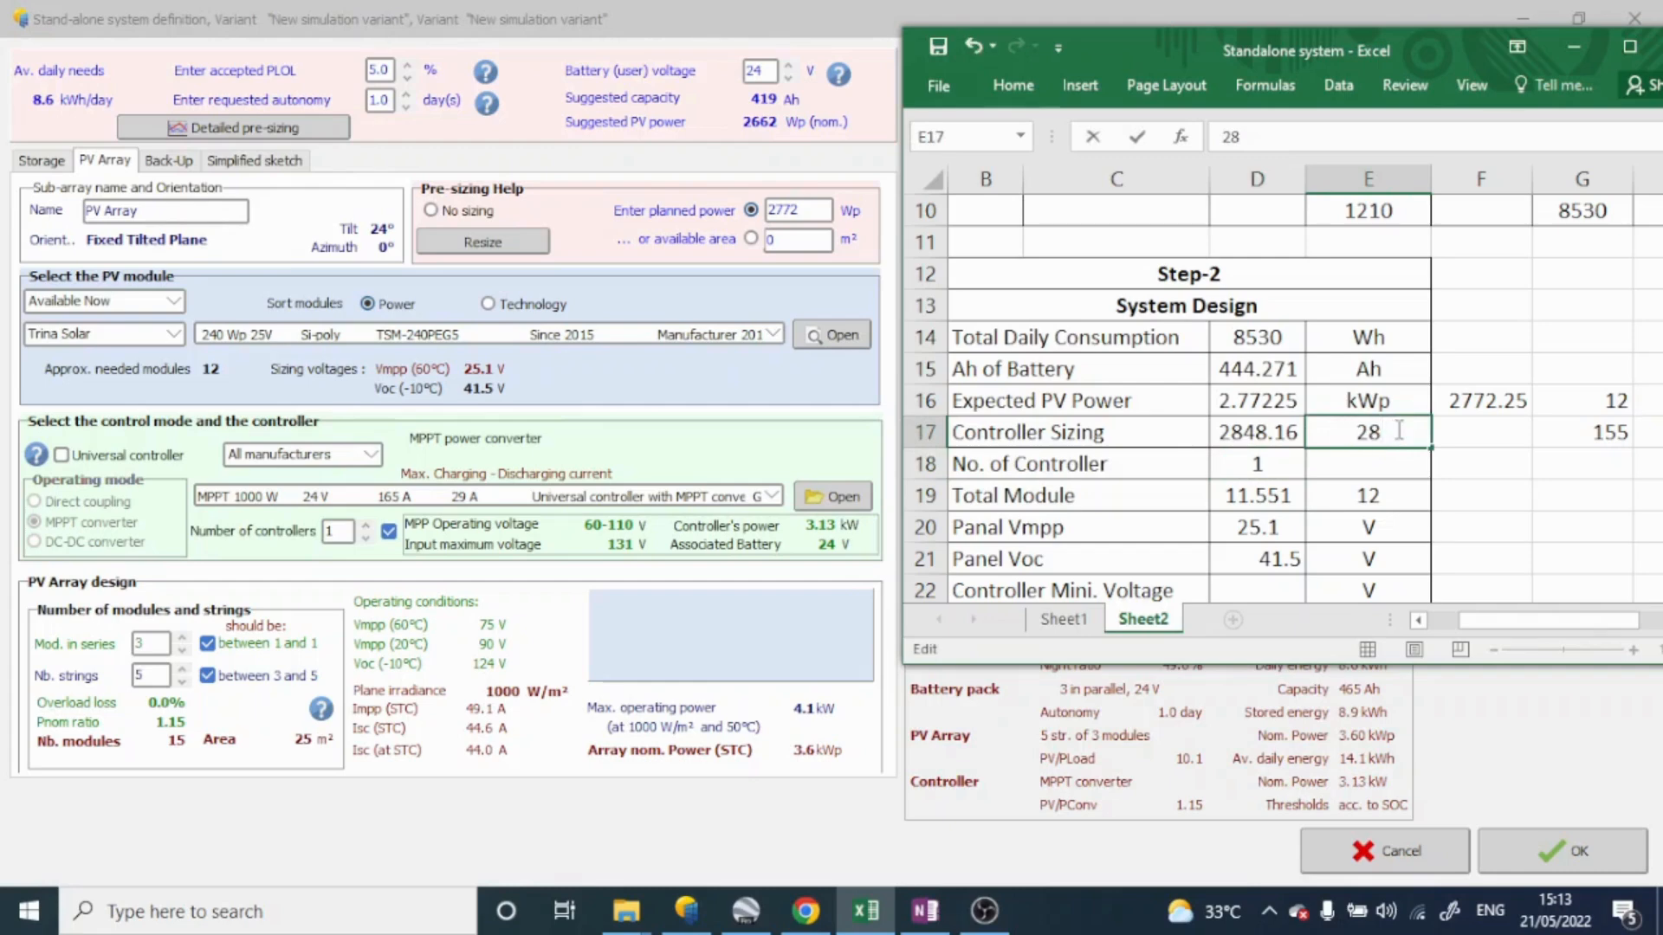
text(80)
click(1460, 457)
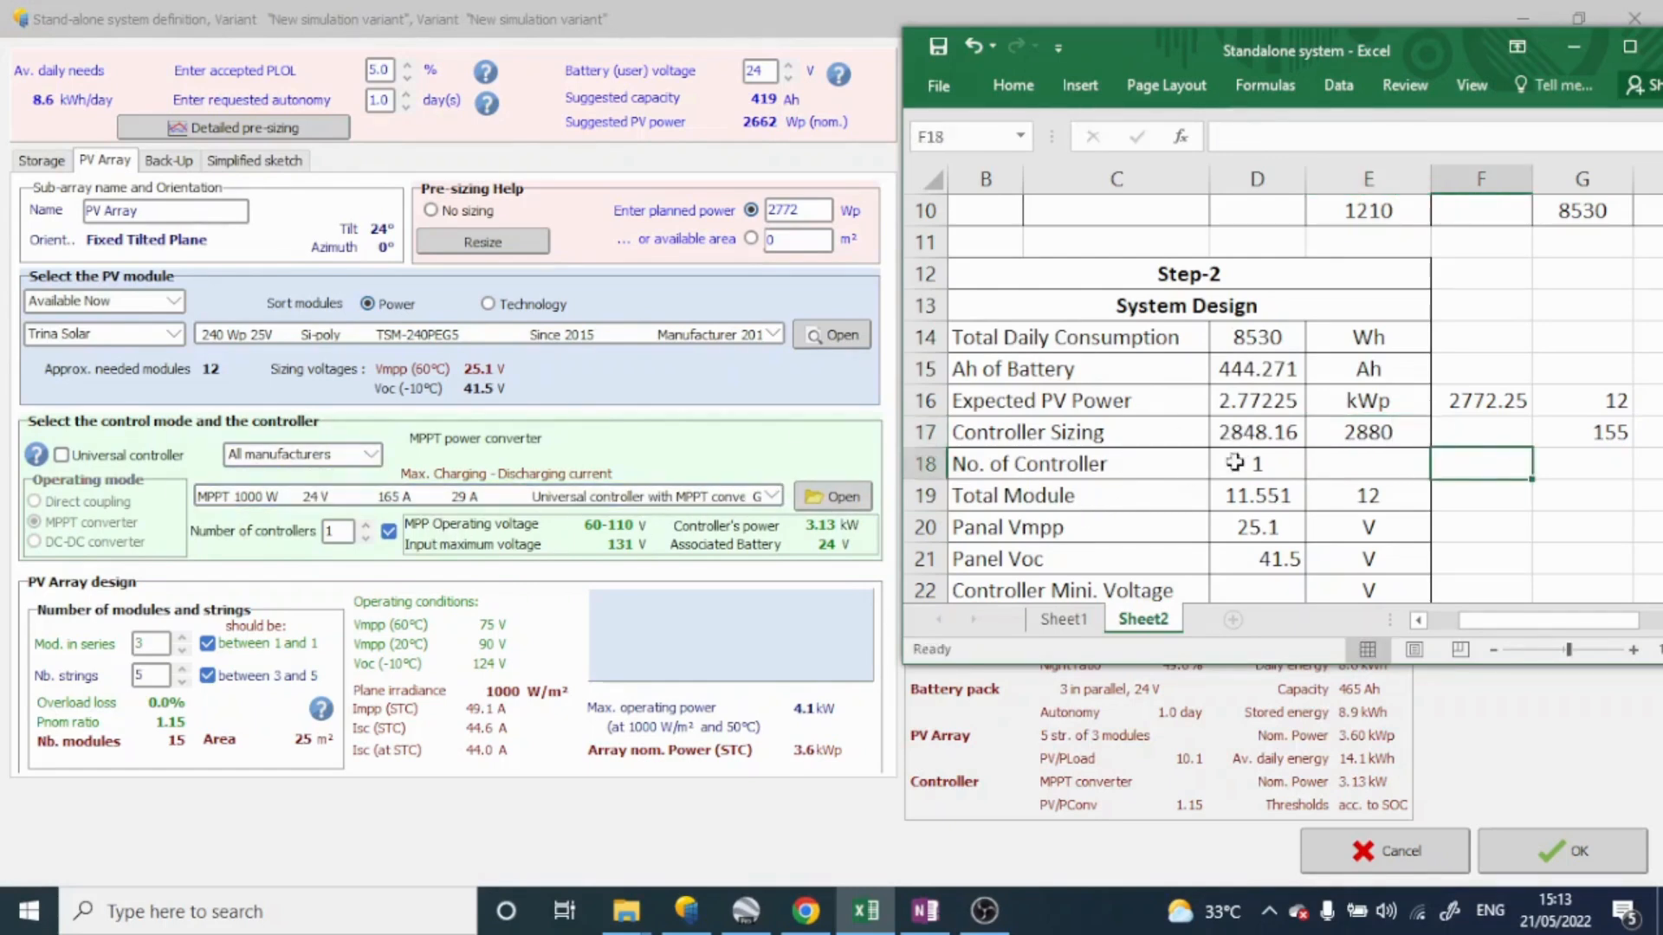
click(1319, 424)
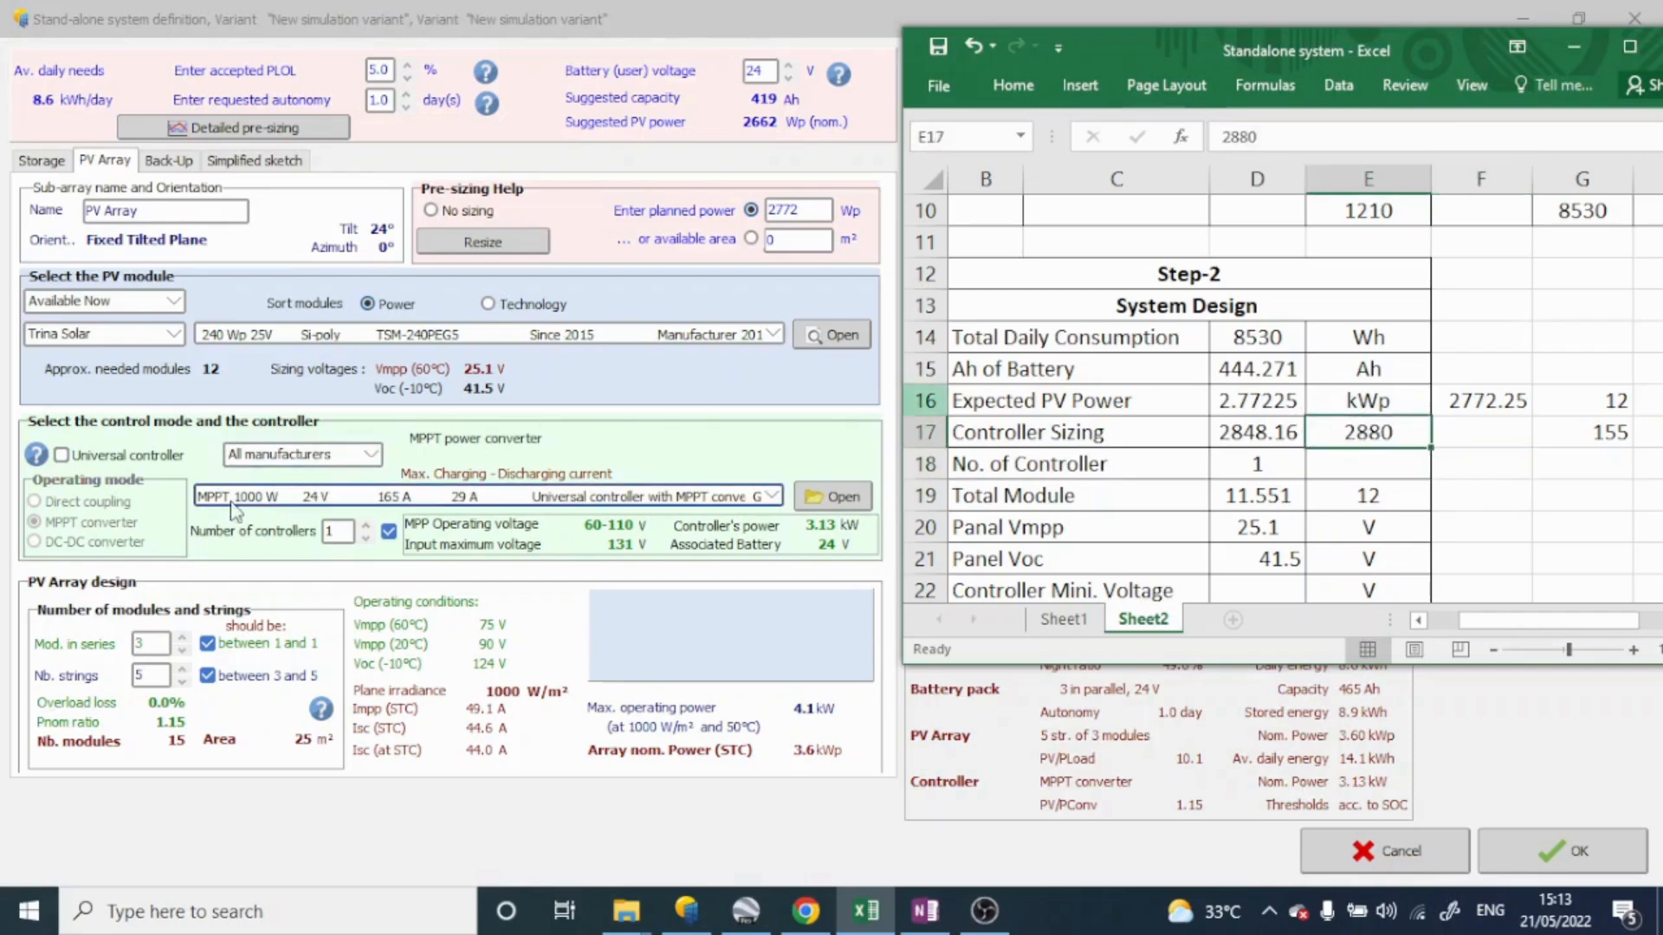
Step: Switch to PVsyst, keep all manufacturers listed, and select the Conext MPPT 60 150 - 48V controller rated 2880 W at 48 V
click(391, 462)
click(369, 455)
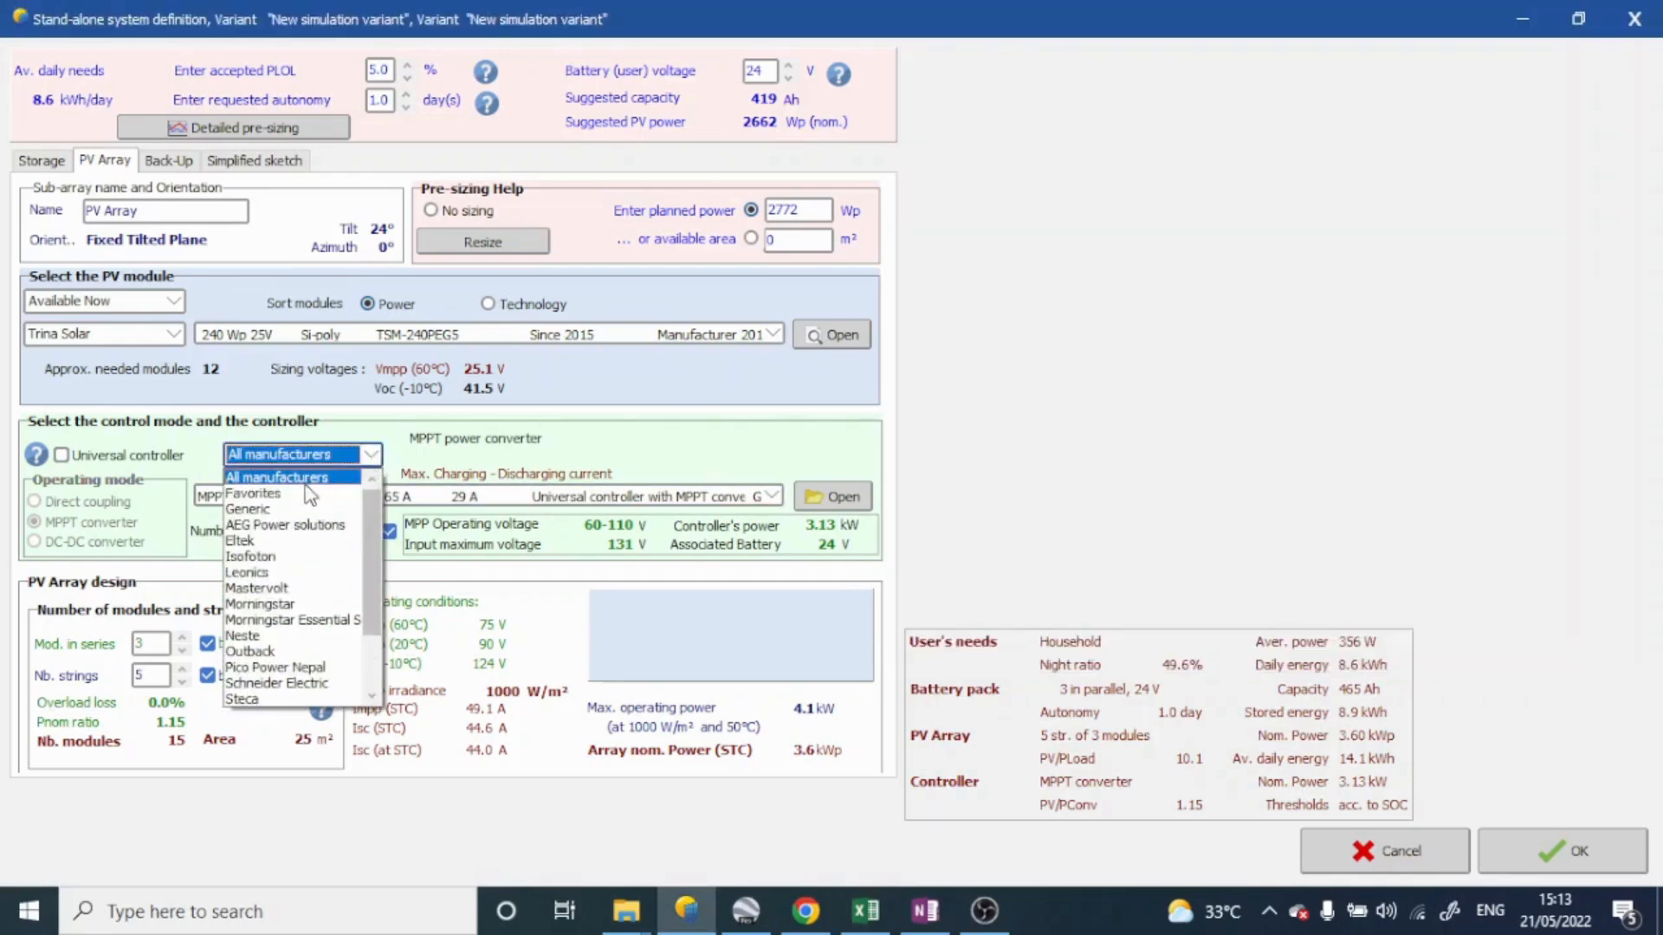
click(305, 475)
click(301, 501)
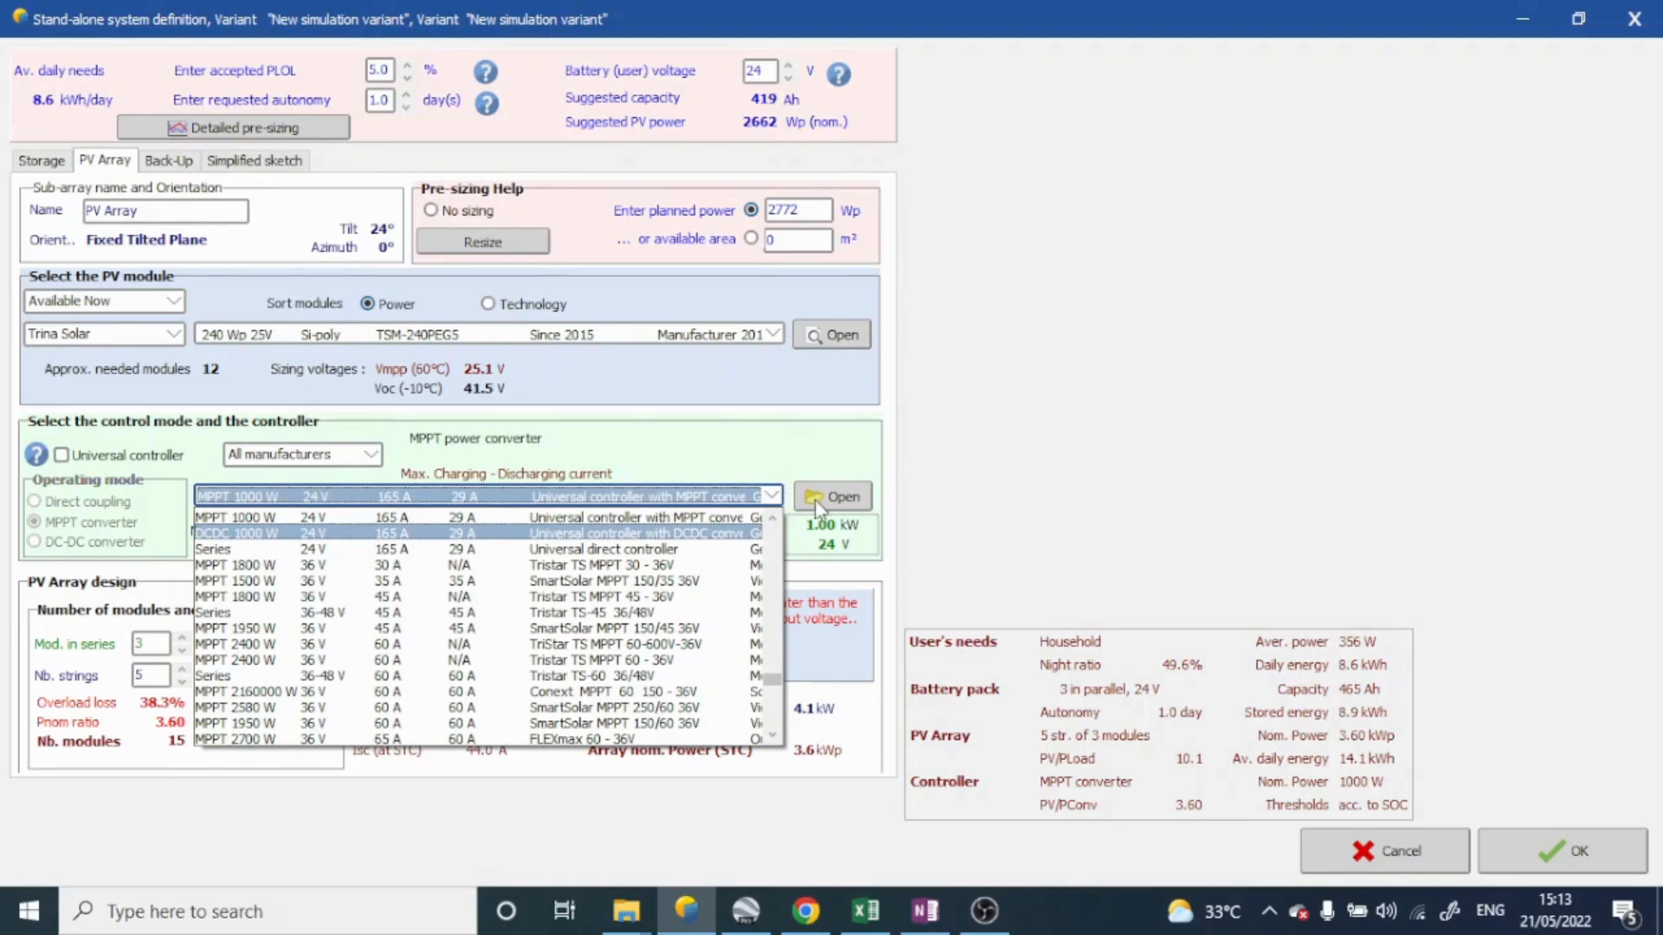
scroll(762, 696, down, 5)
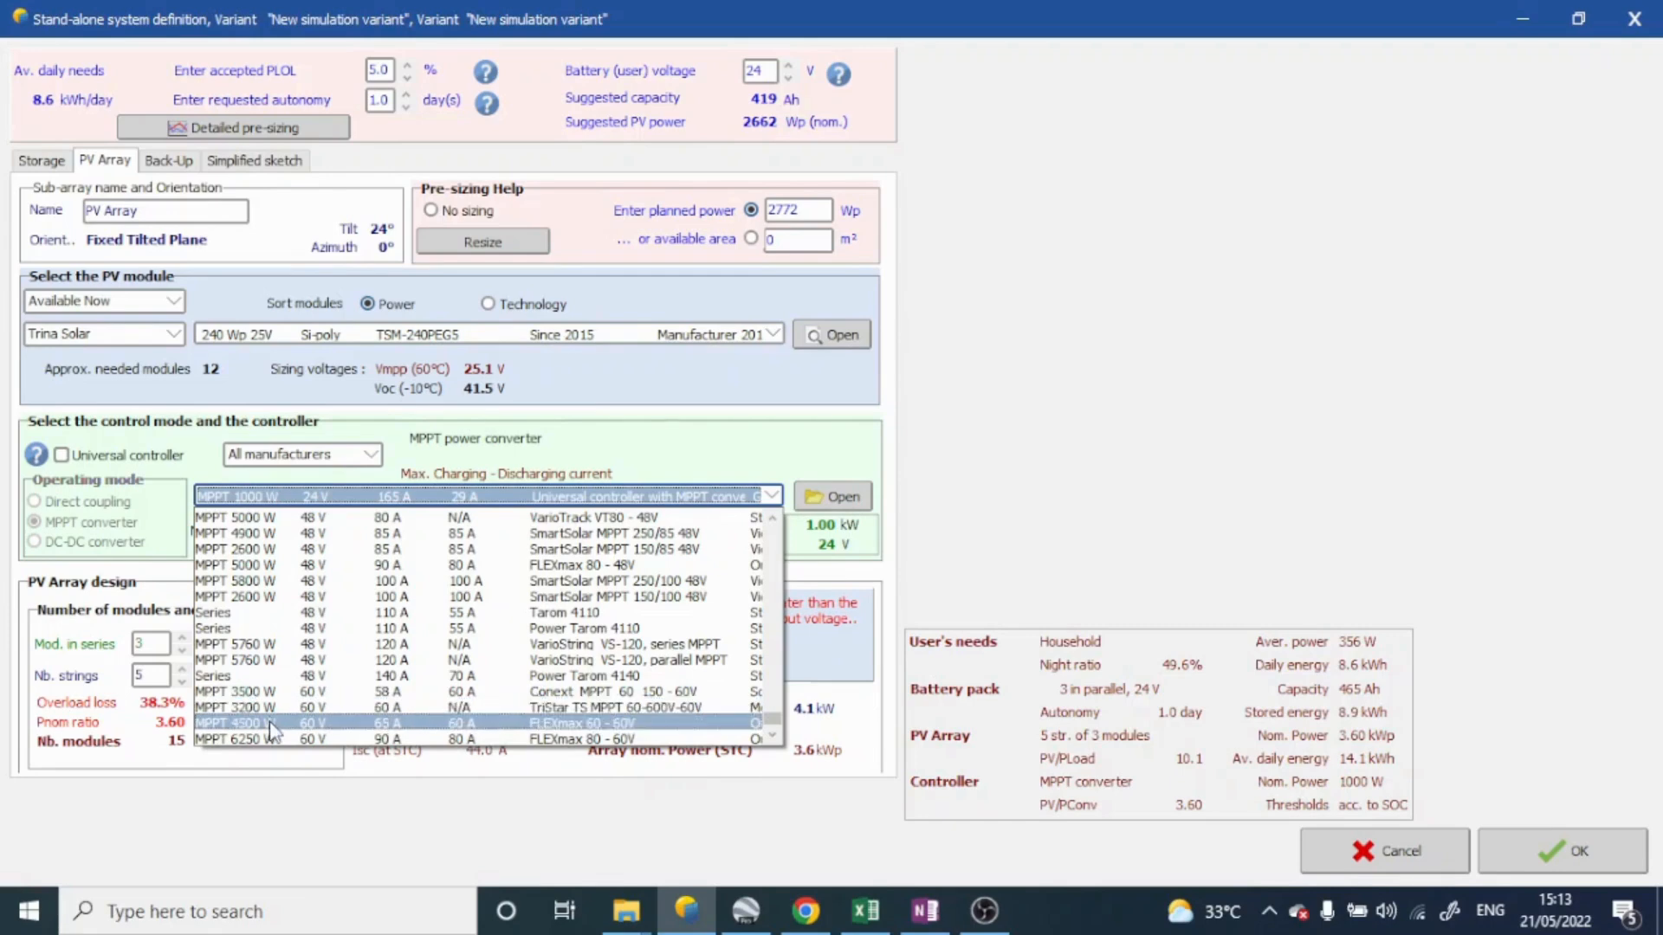
scroll(271, 730, up, 6)
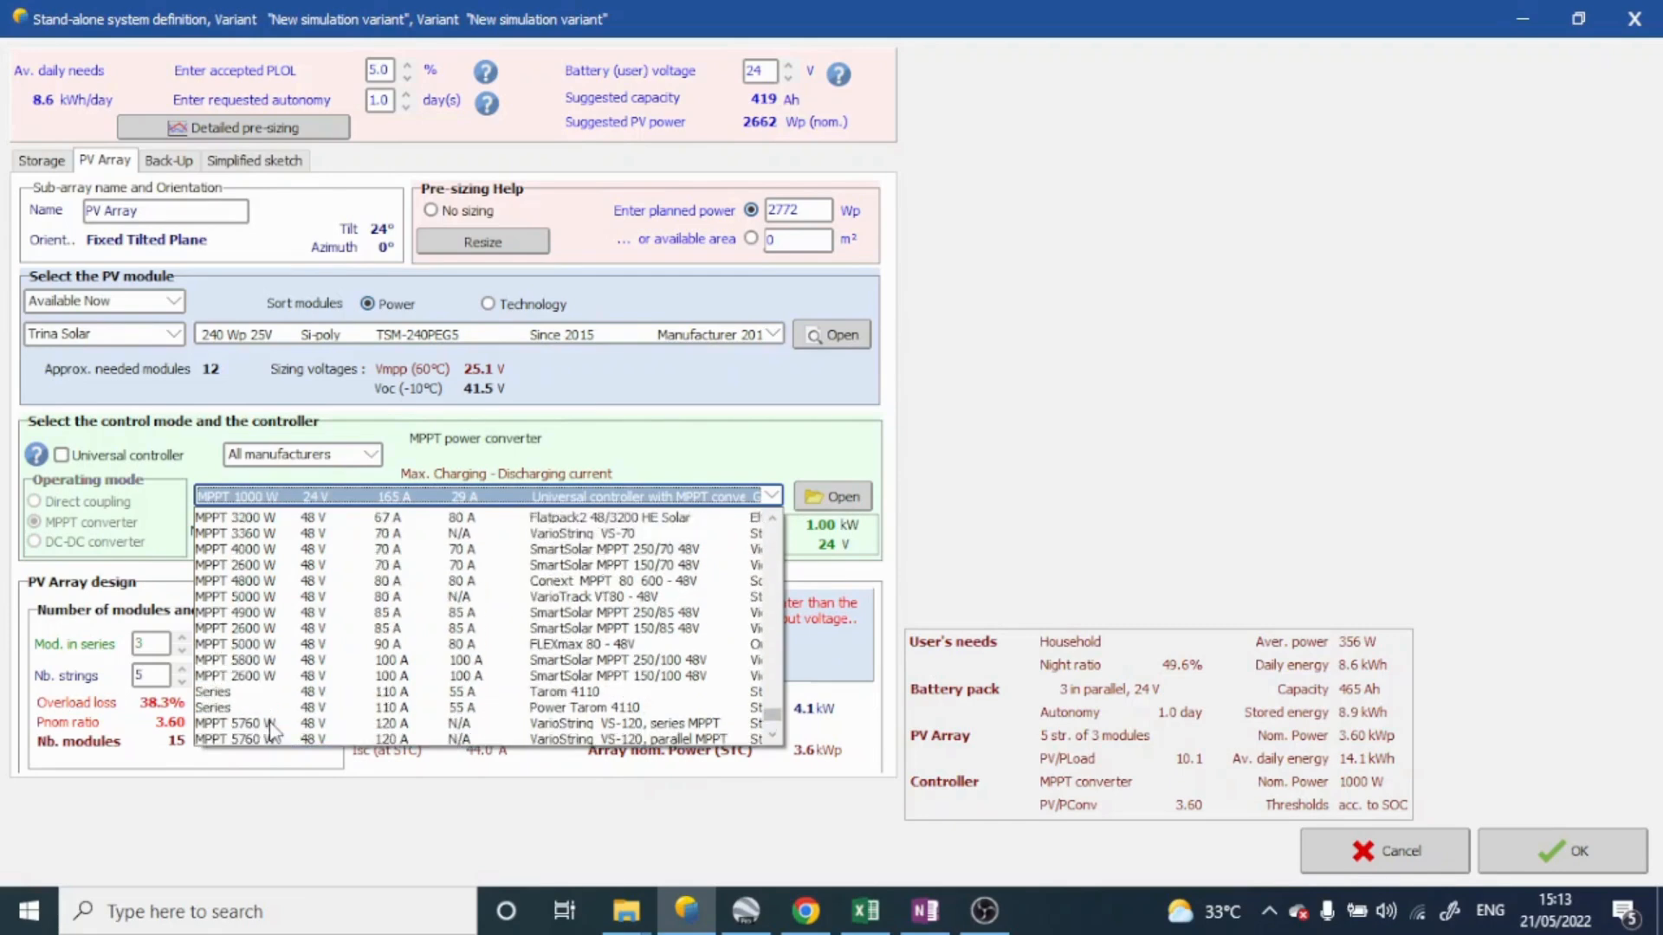
scroll(271, 730, up, 3)
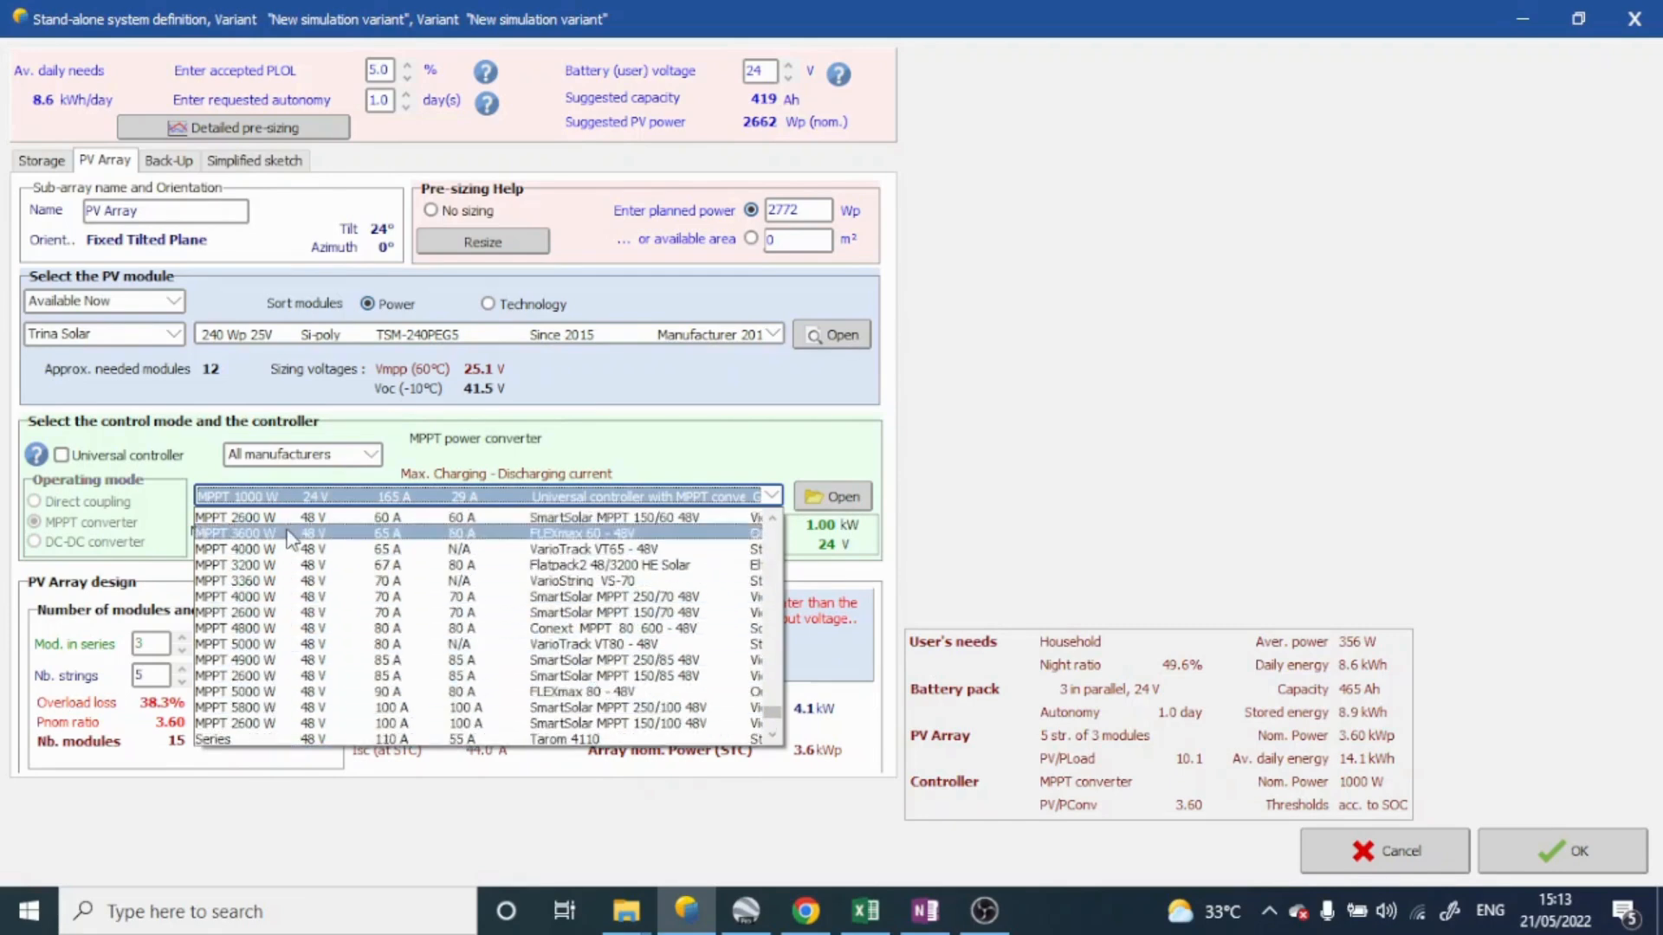
scroll(260, 737, up, 1)
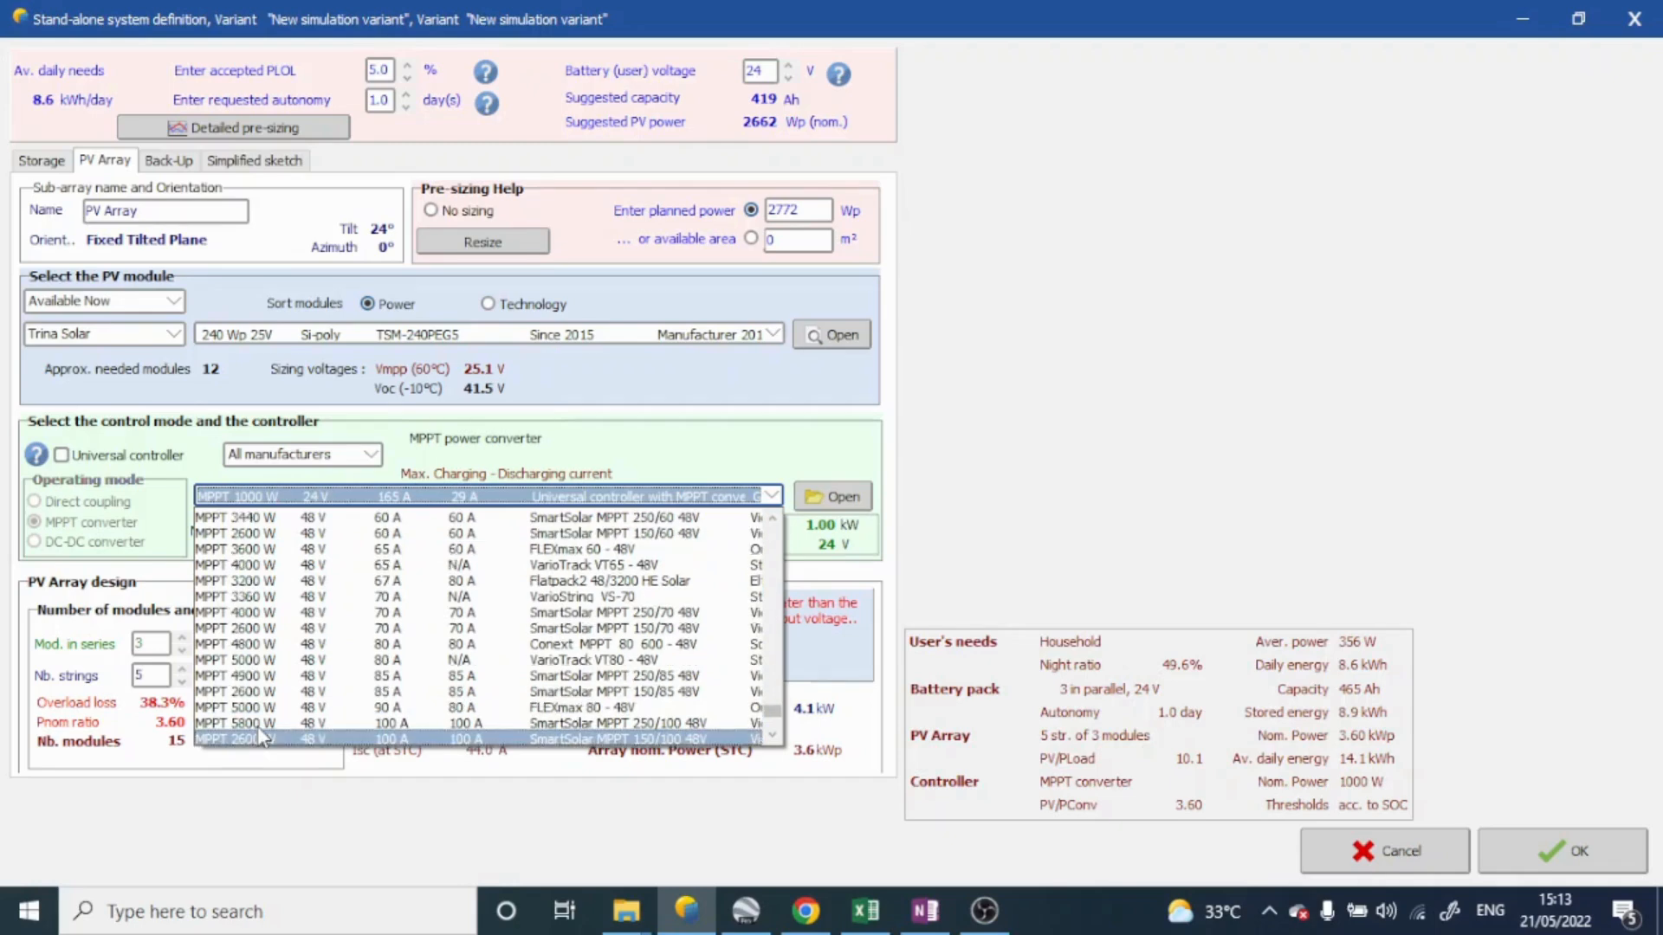
scroll(260, 737, up, 4)
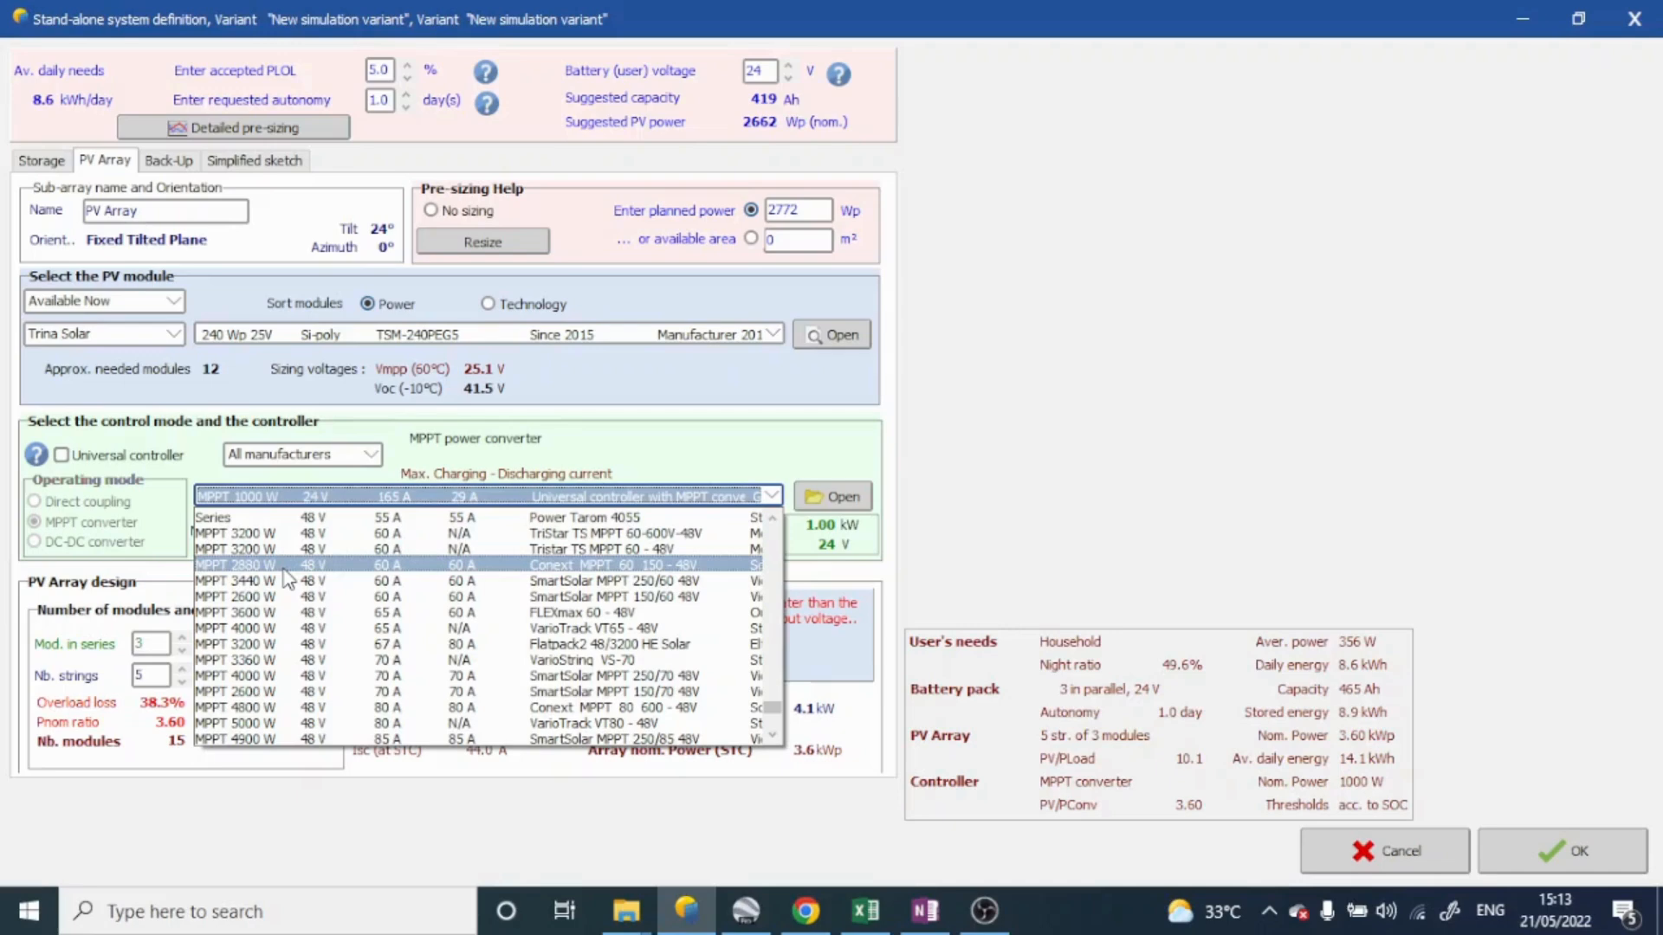
click(260, 565)
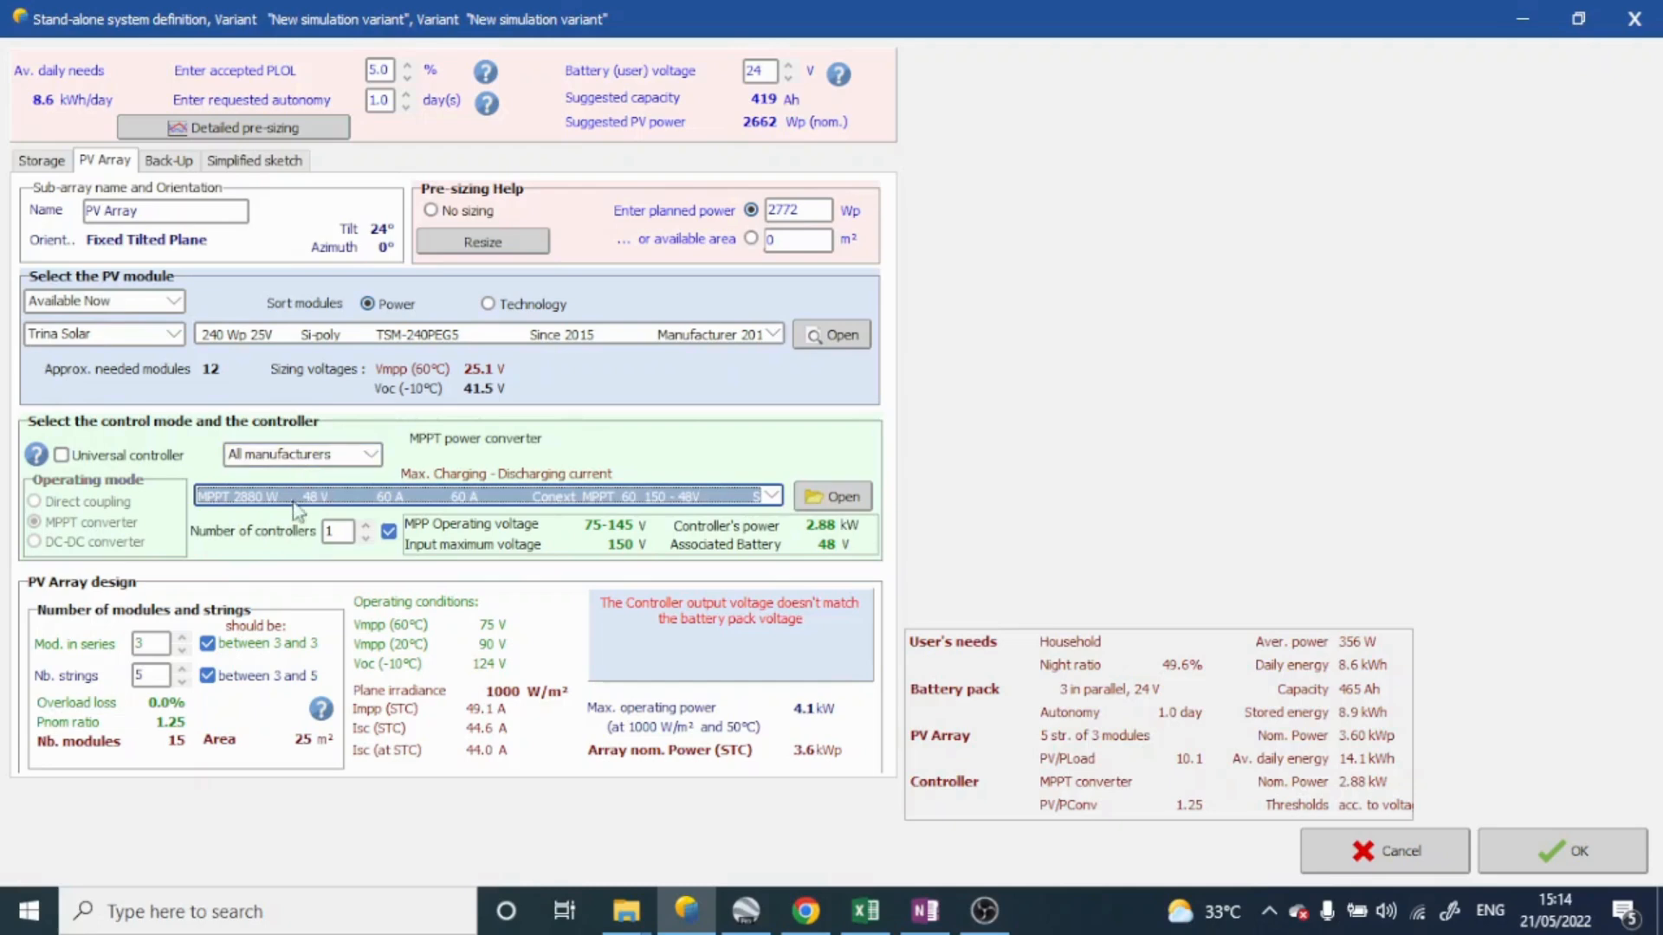
Step: Examine the general data of the selected Conext controller, including its battery pack compatibility, and leave its definition unchanged
click(317, 500)
click(317, 525)
click(831, 498)
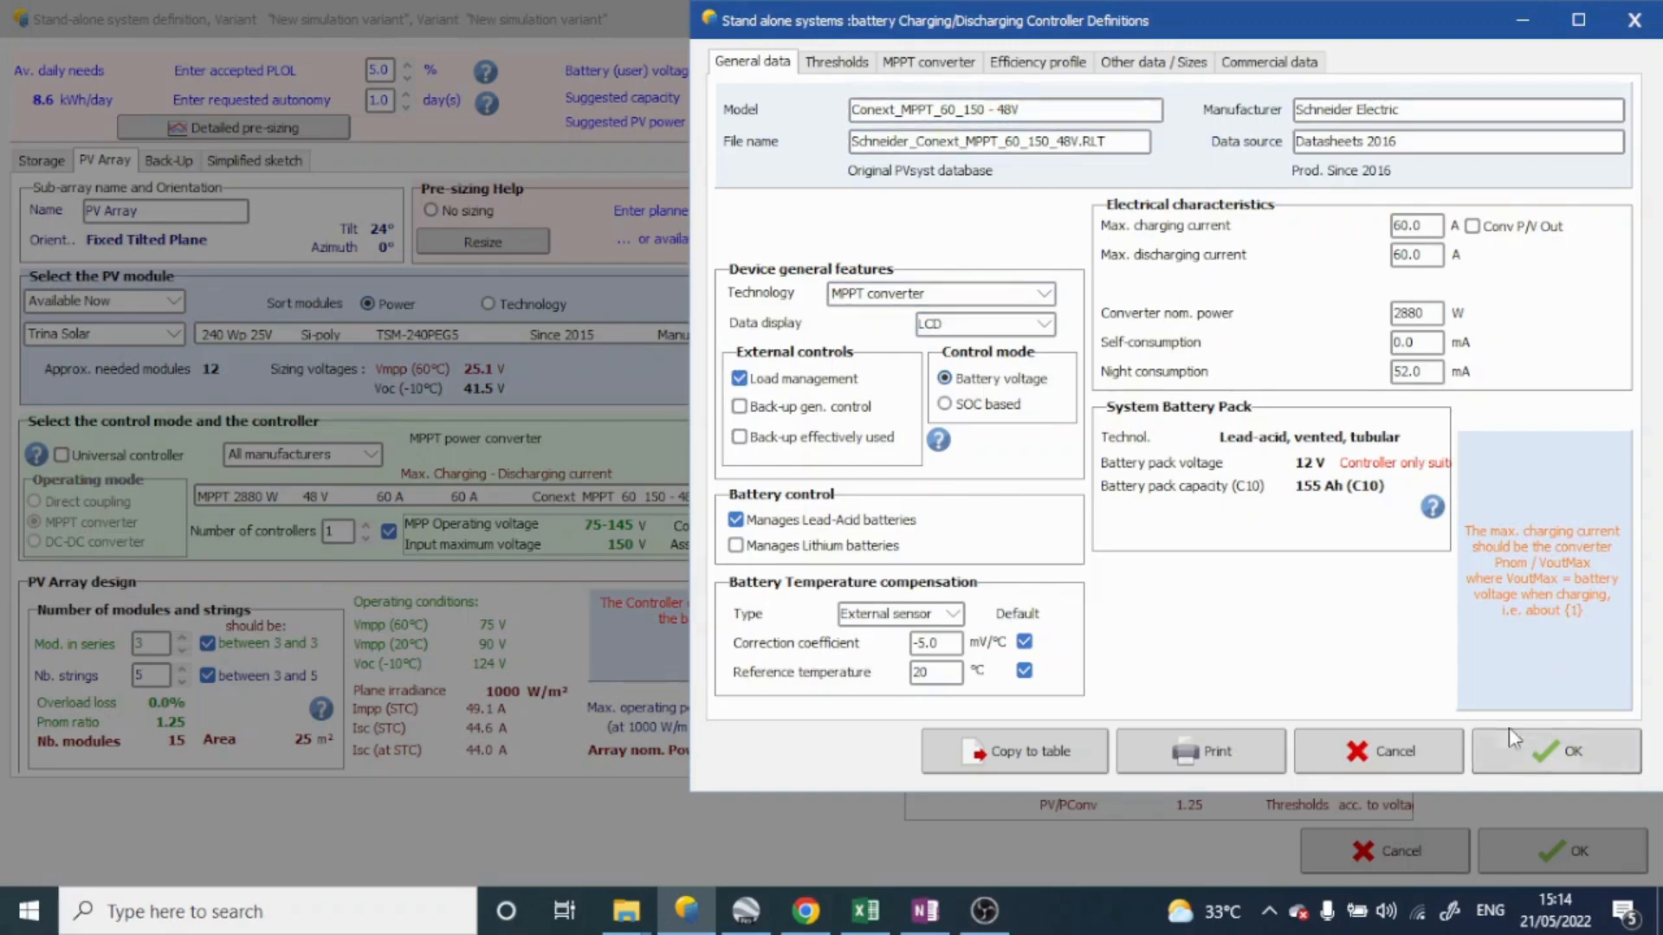
click(1377, 754)
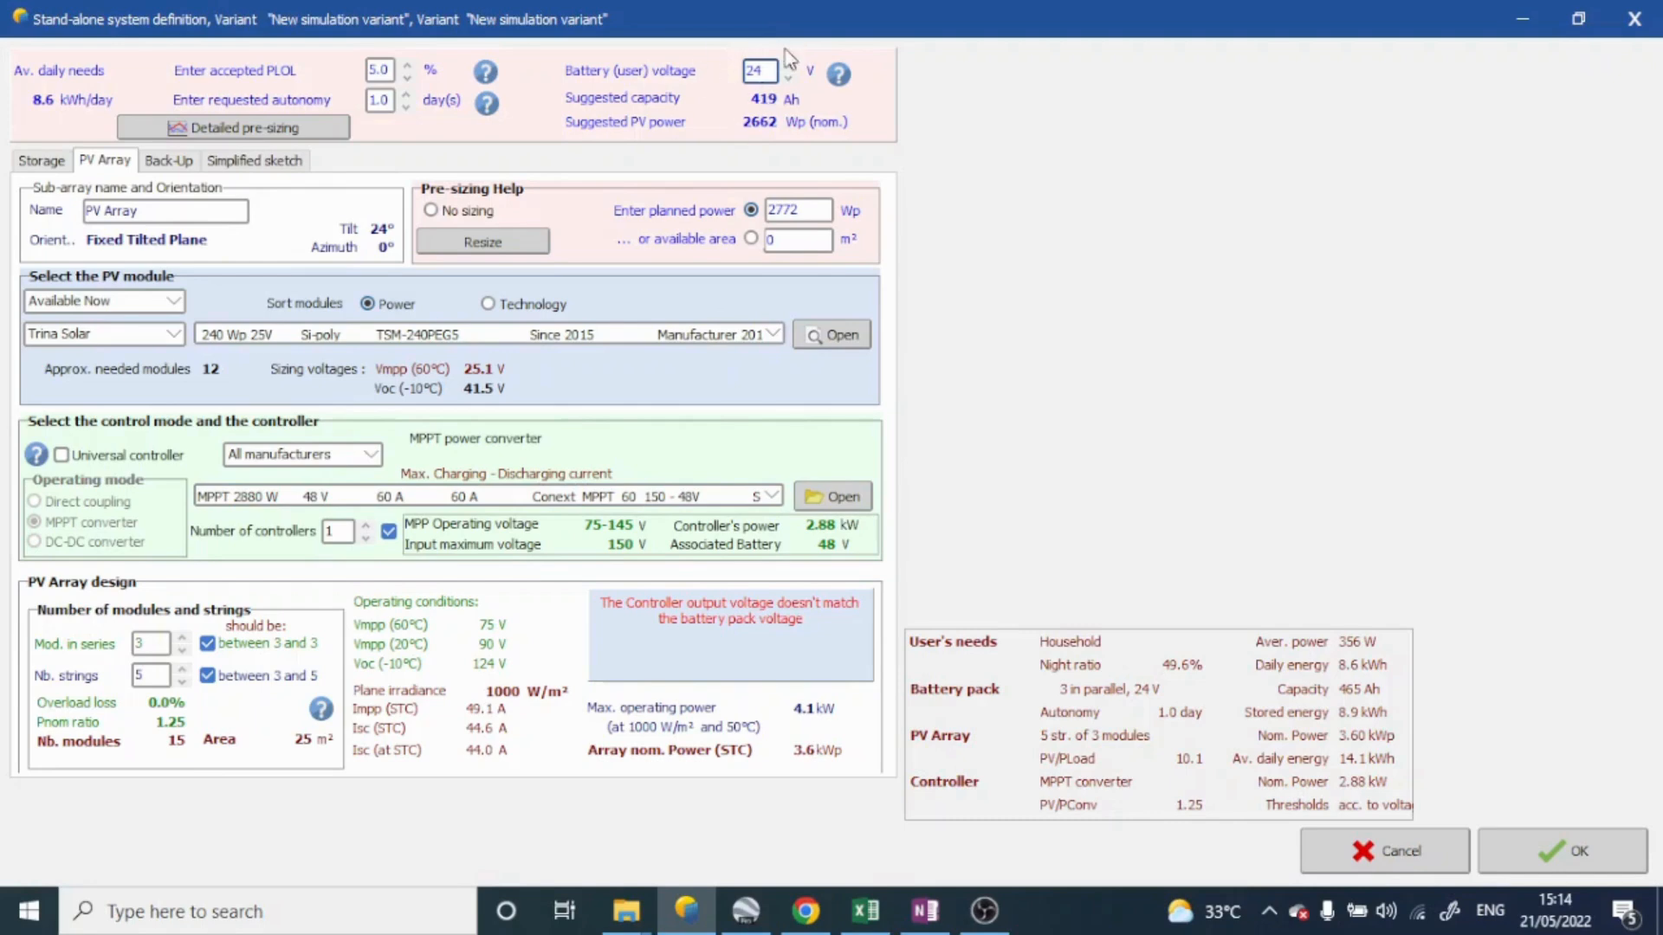
Step: Select the SmartSolar MPPT 250/100 24V controller rated 2900 W at 24 V for the PV array
click(324, 496)
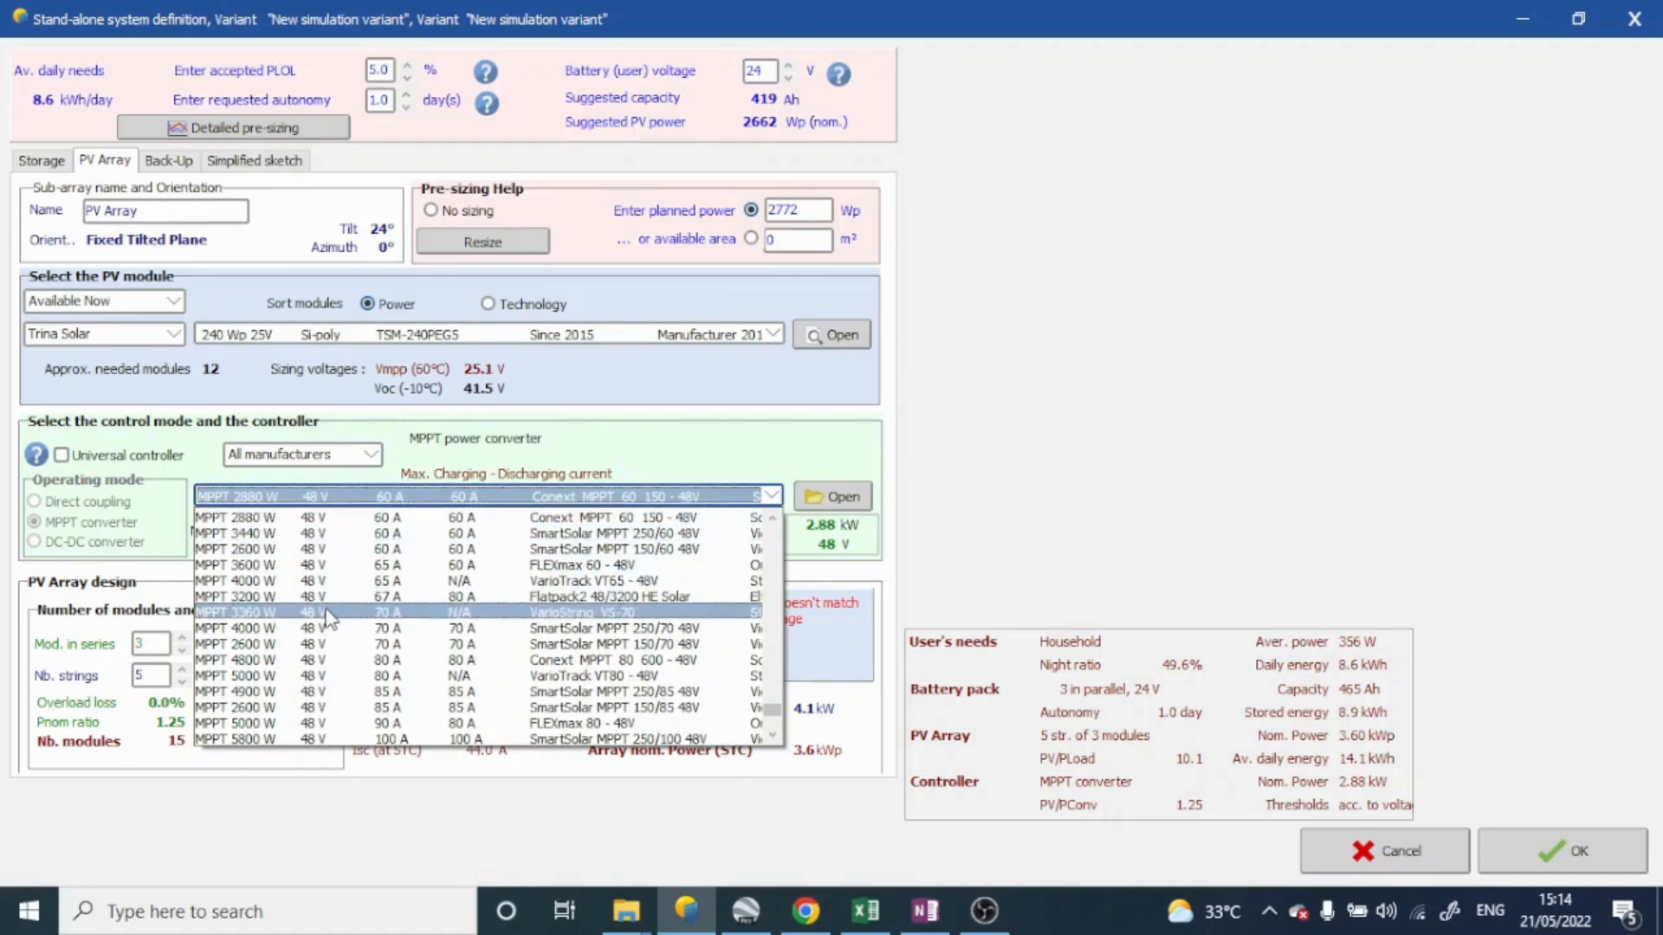
scroll(328, 616, up, 2)
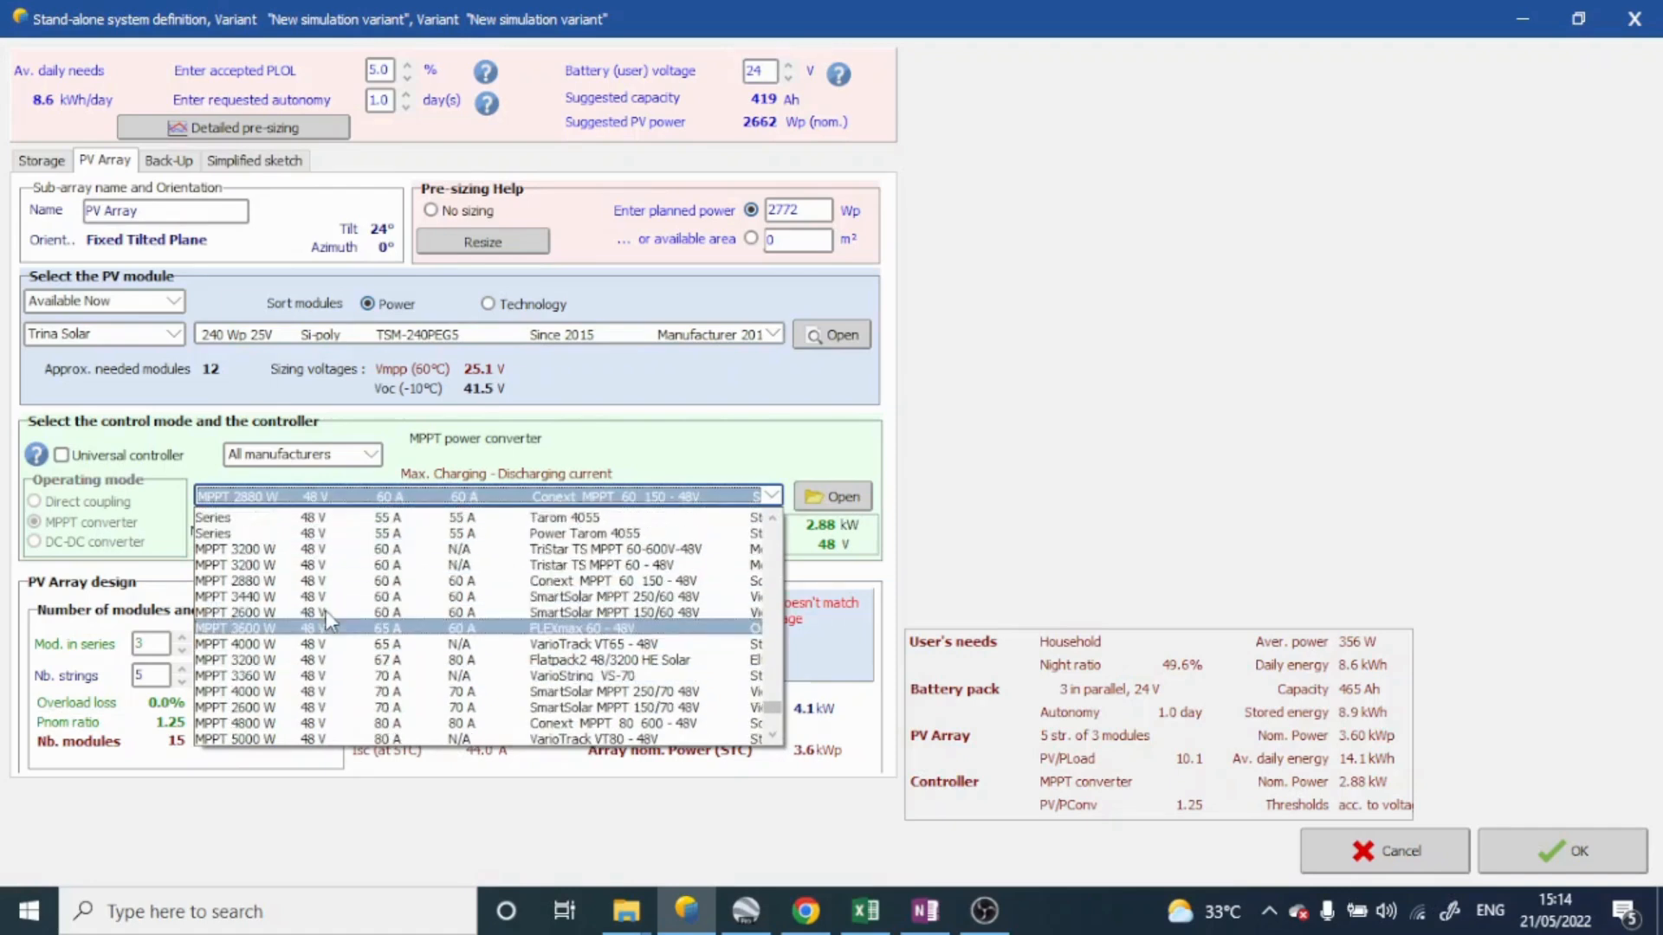
scroll(334, 640, up, 2)
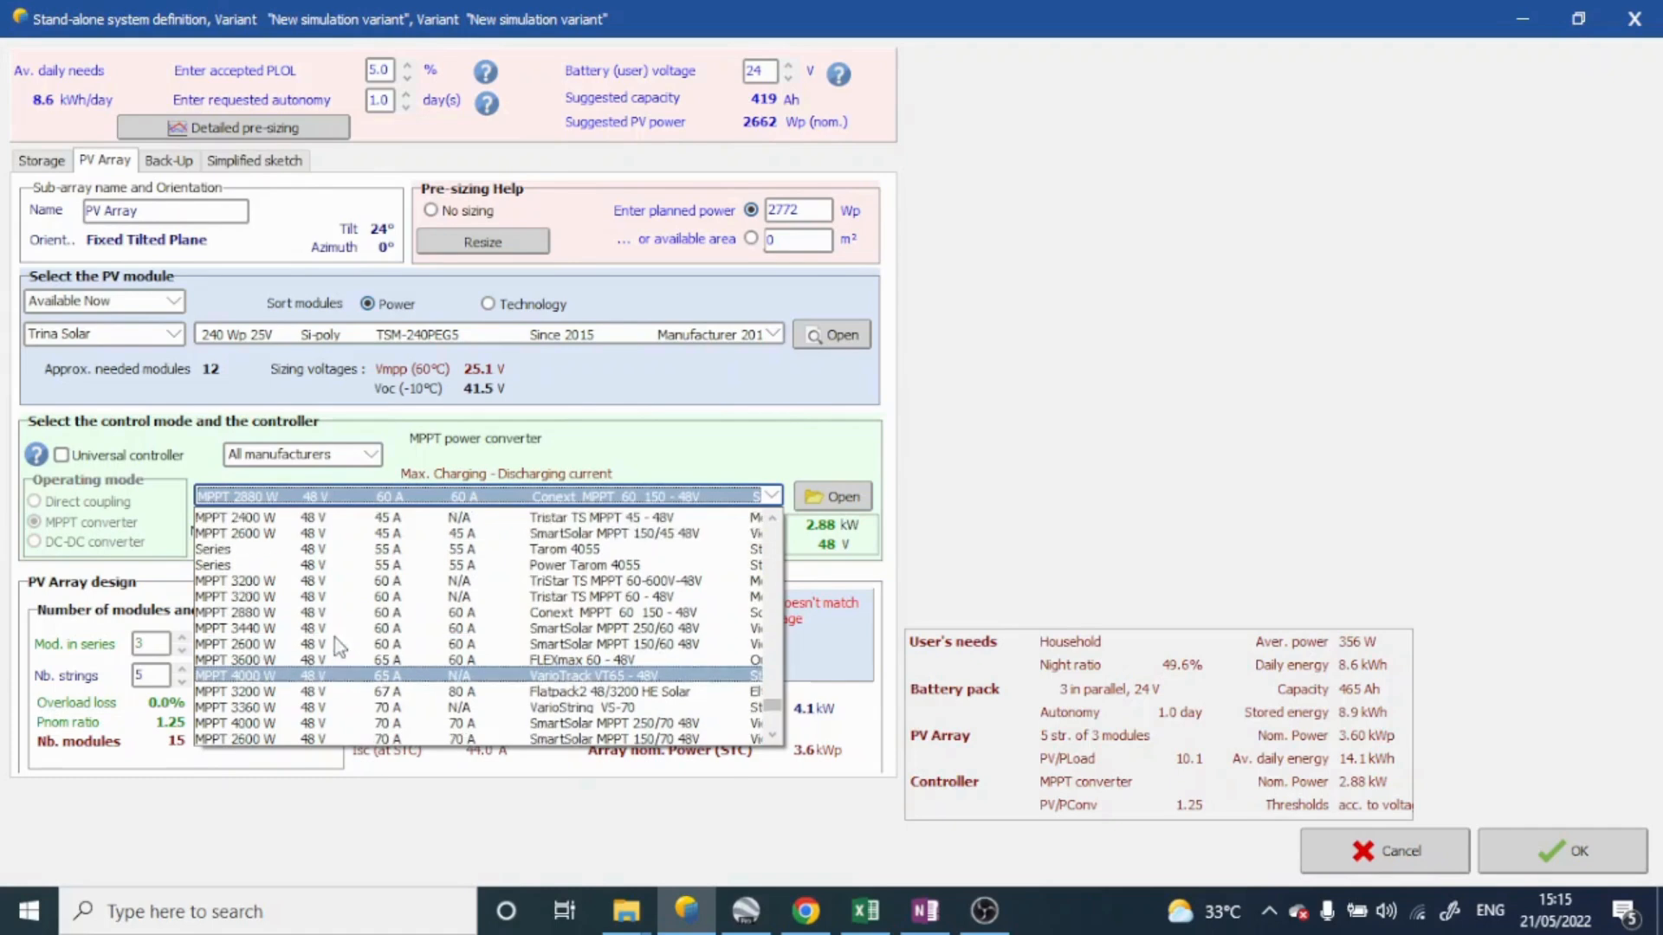
scroll(334, 645, up, 5)
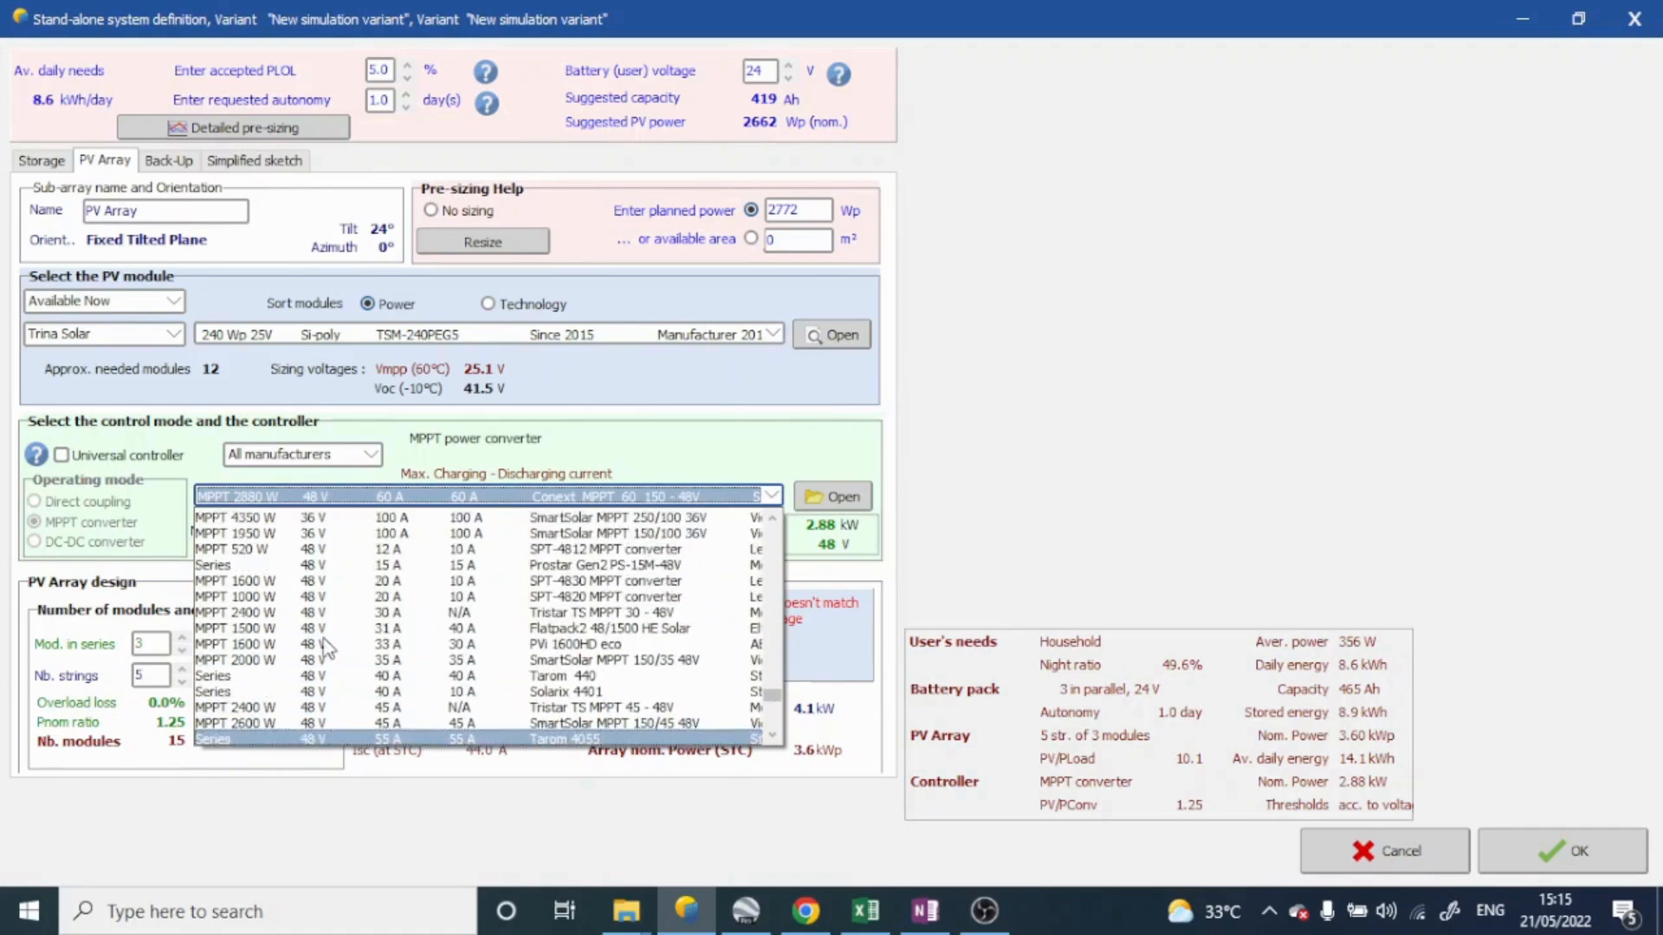
scroll(327, 648, up, 7)
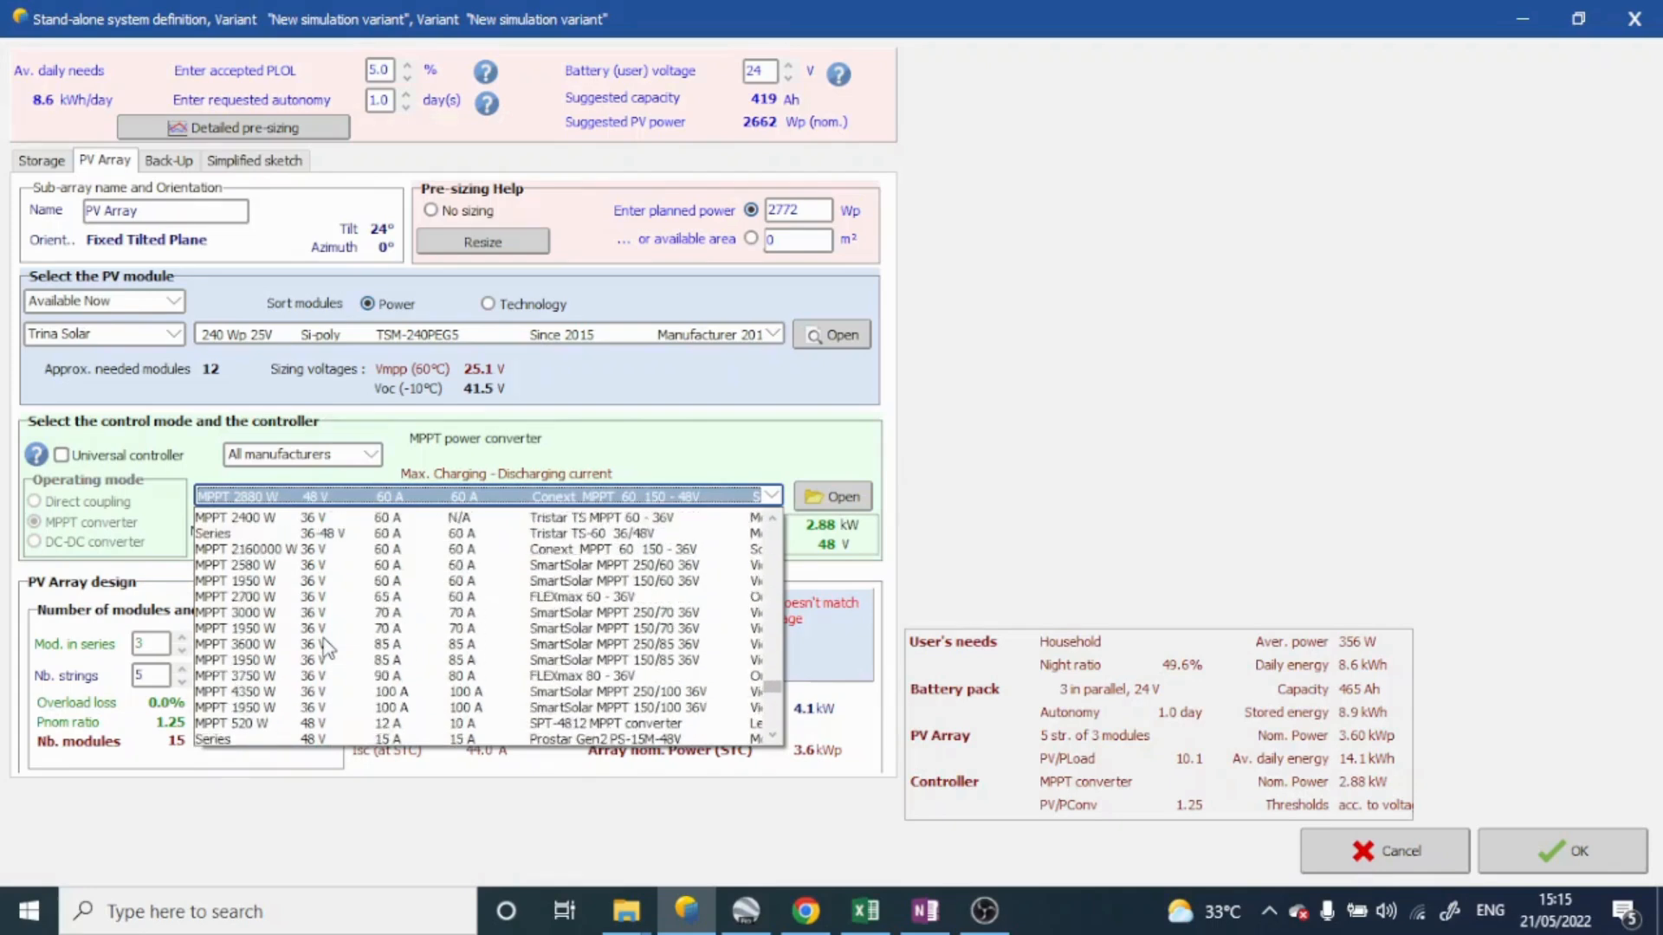
scroll(327, 648, up, 1)
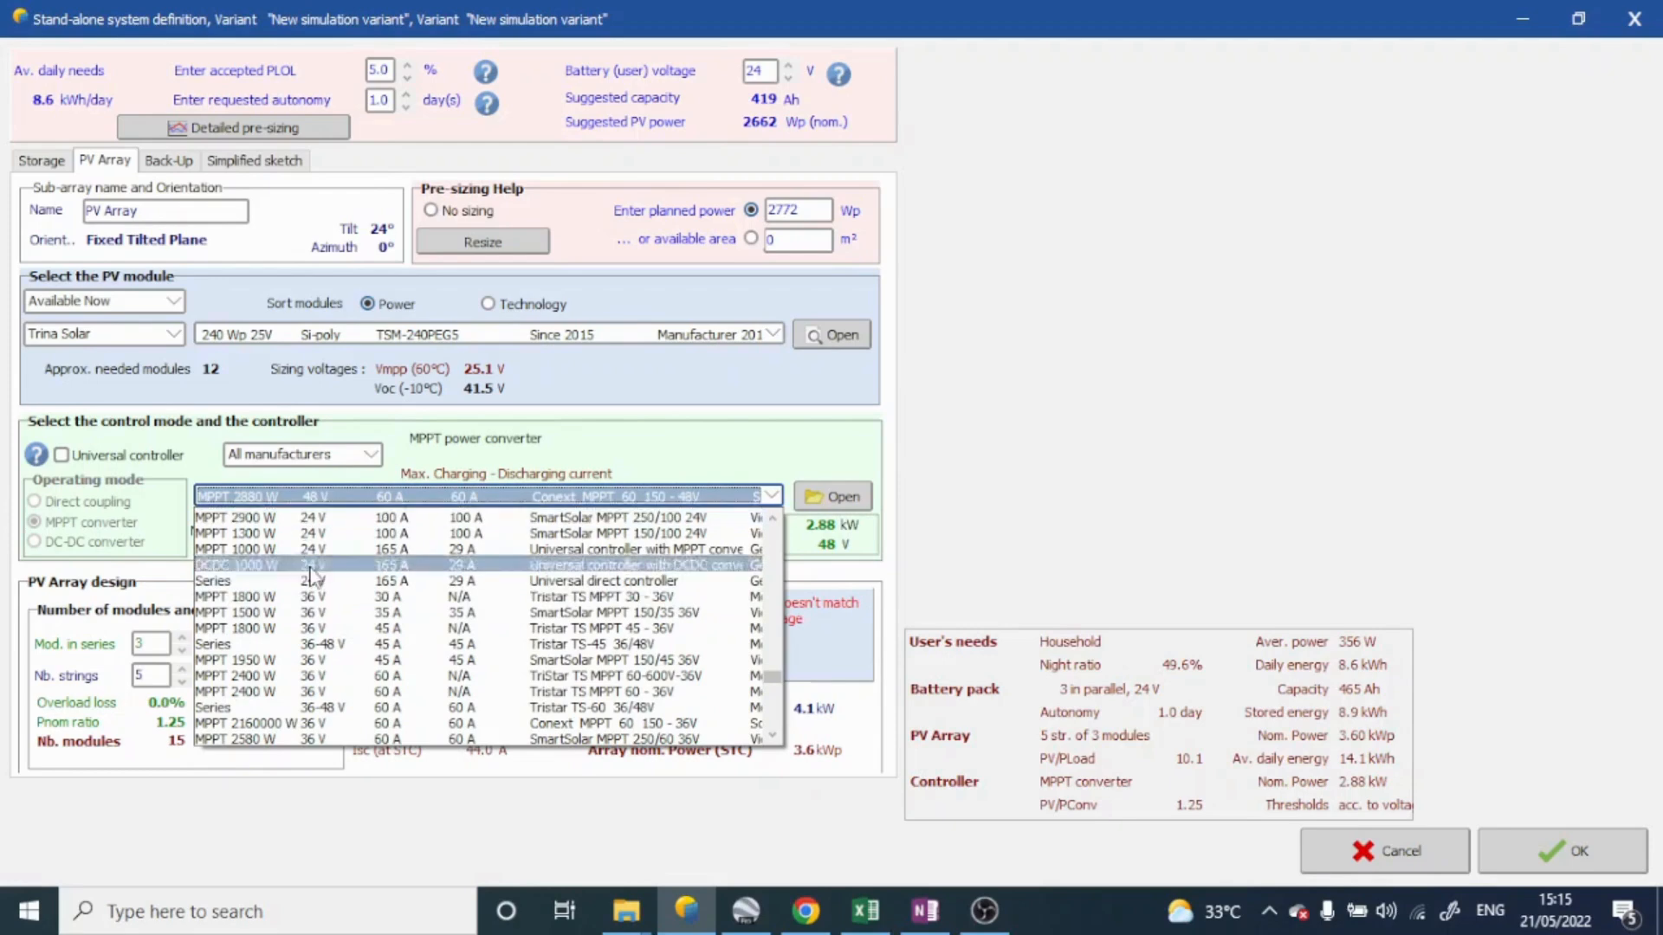
scroll(336, 597, up, 5)
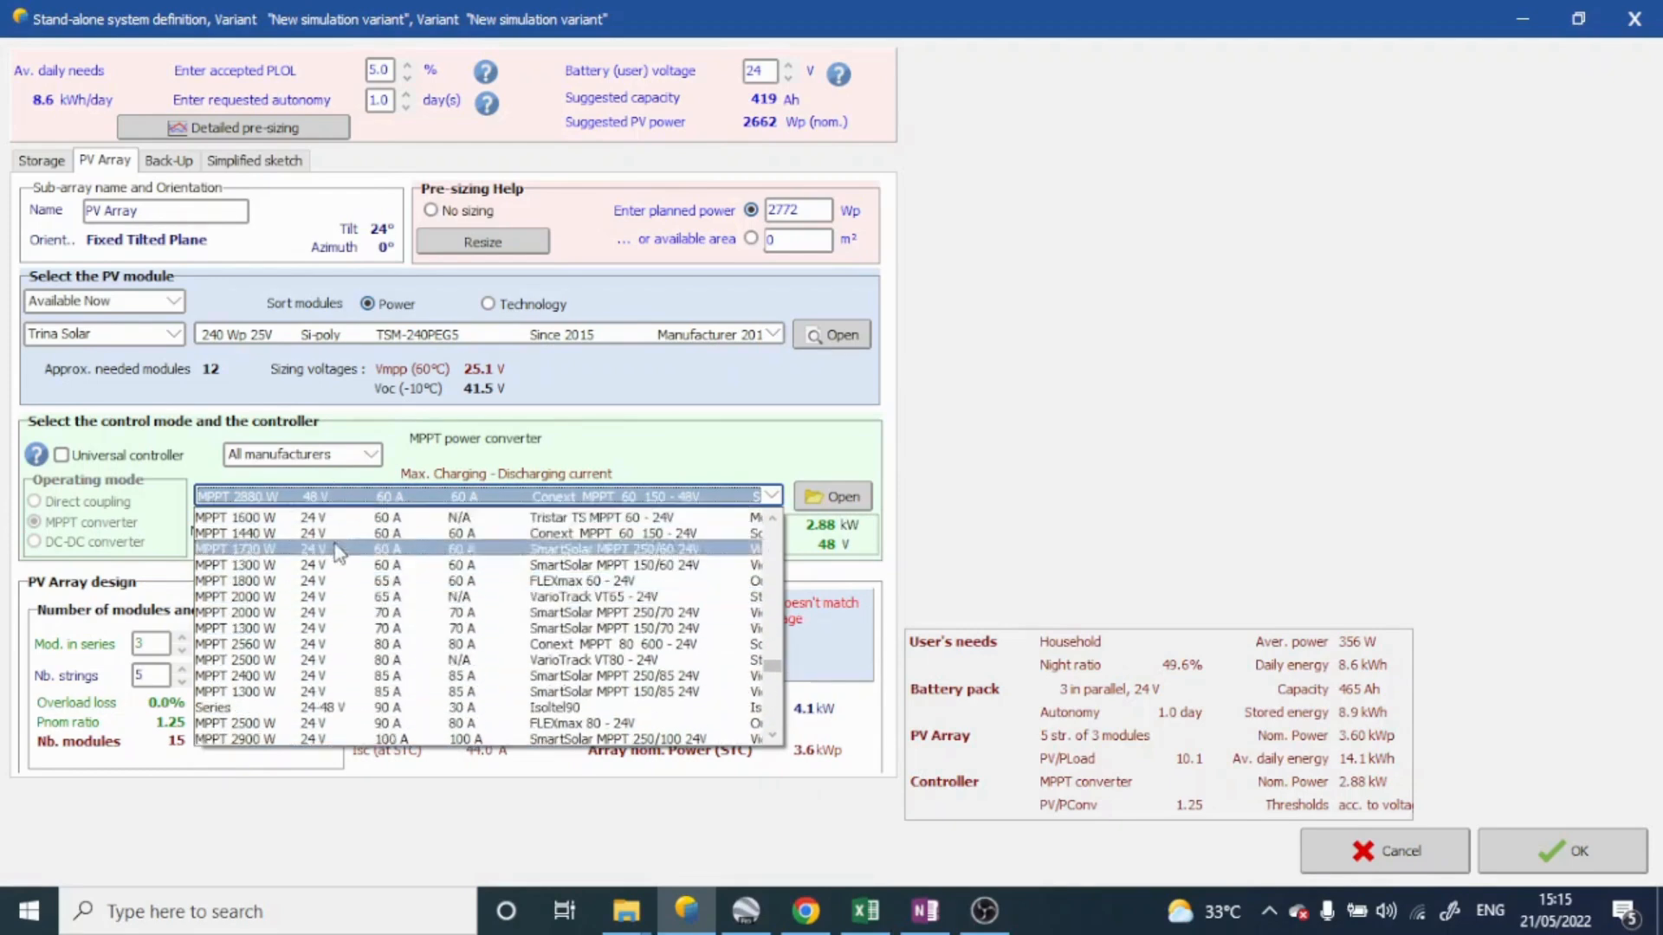
scroll(344, 686, up, 2)
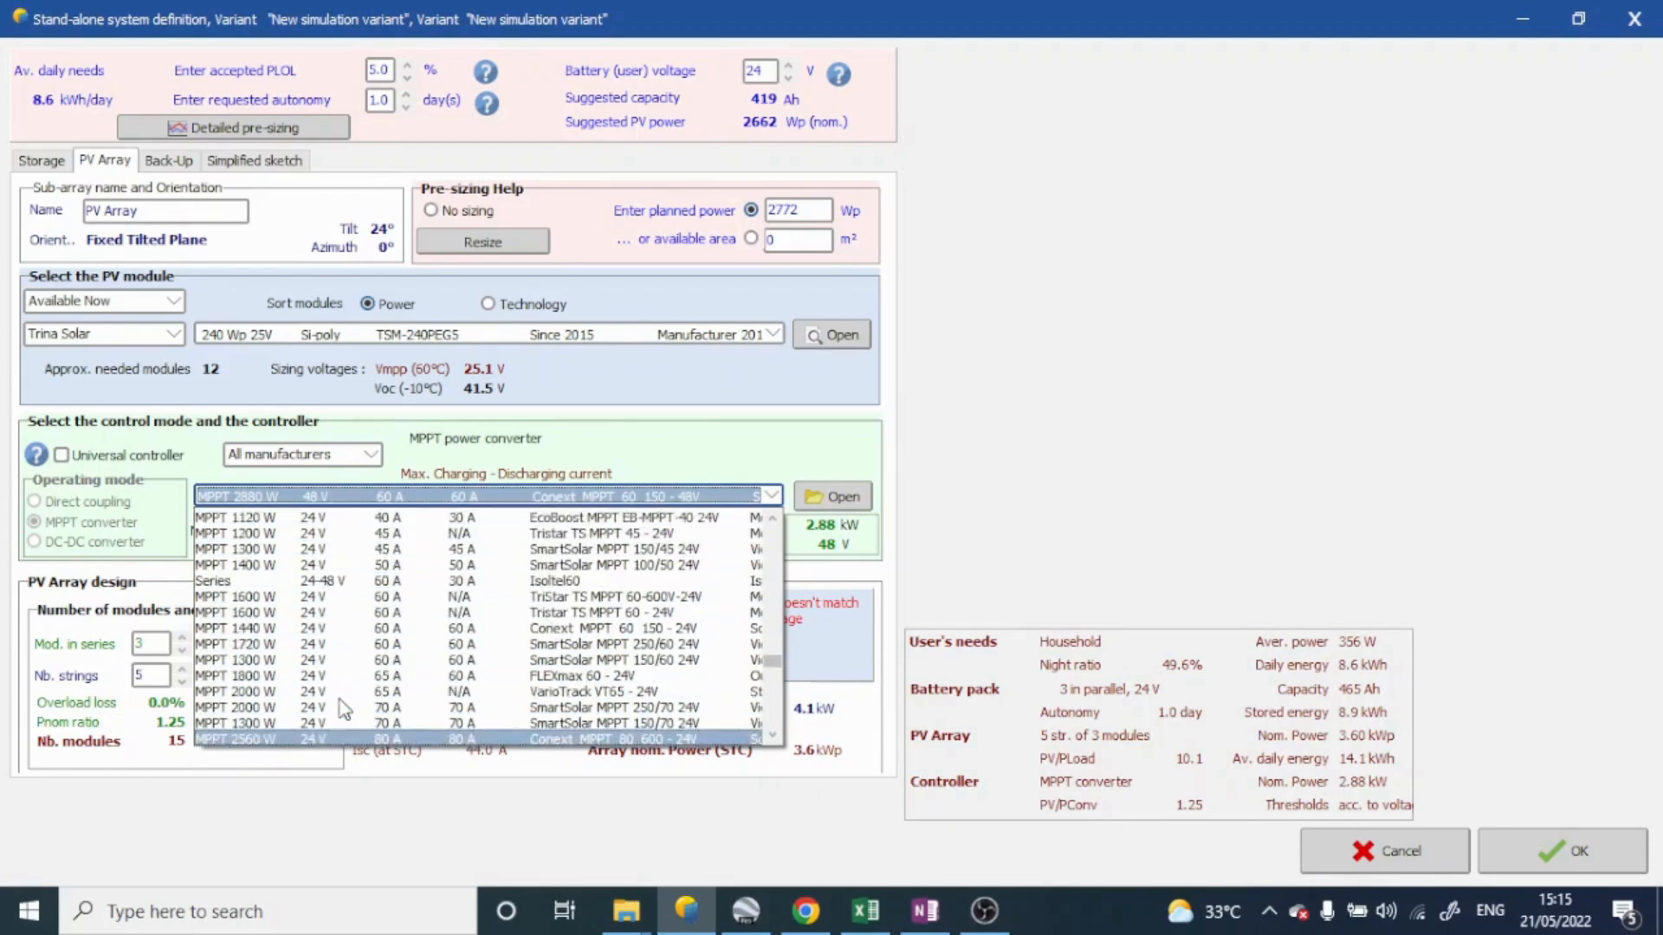
scroll(344, 703, down, 2)
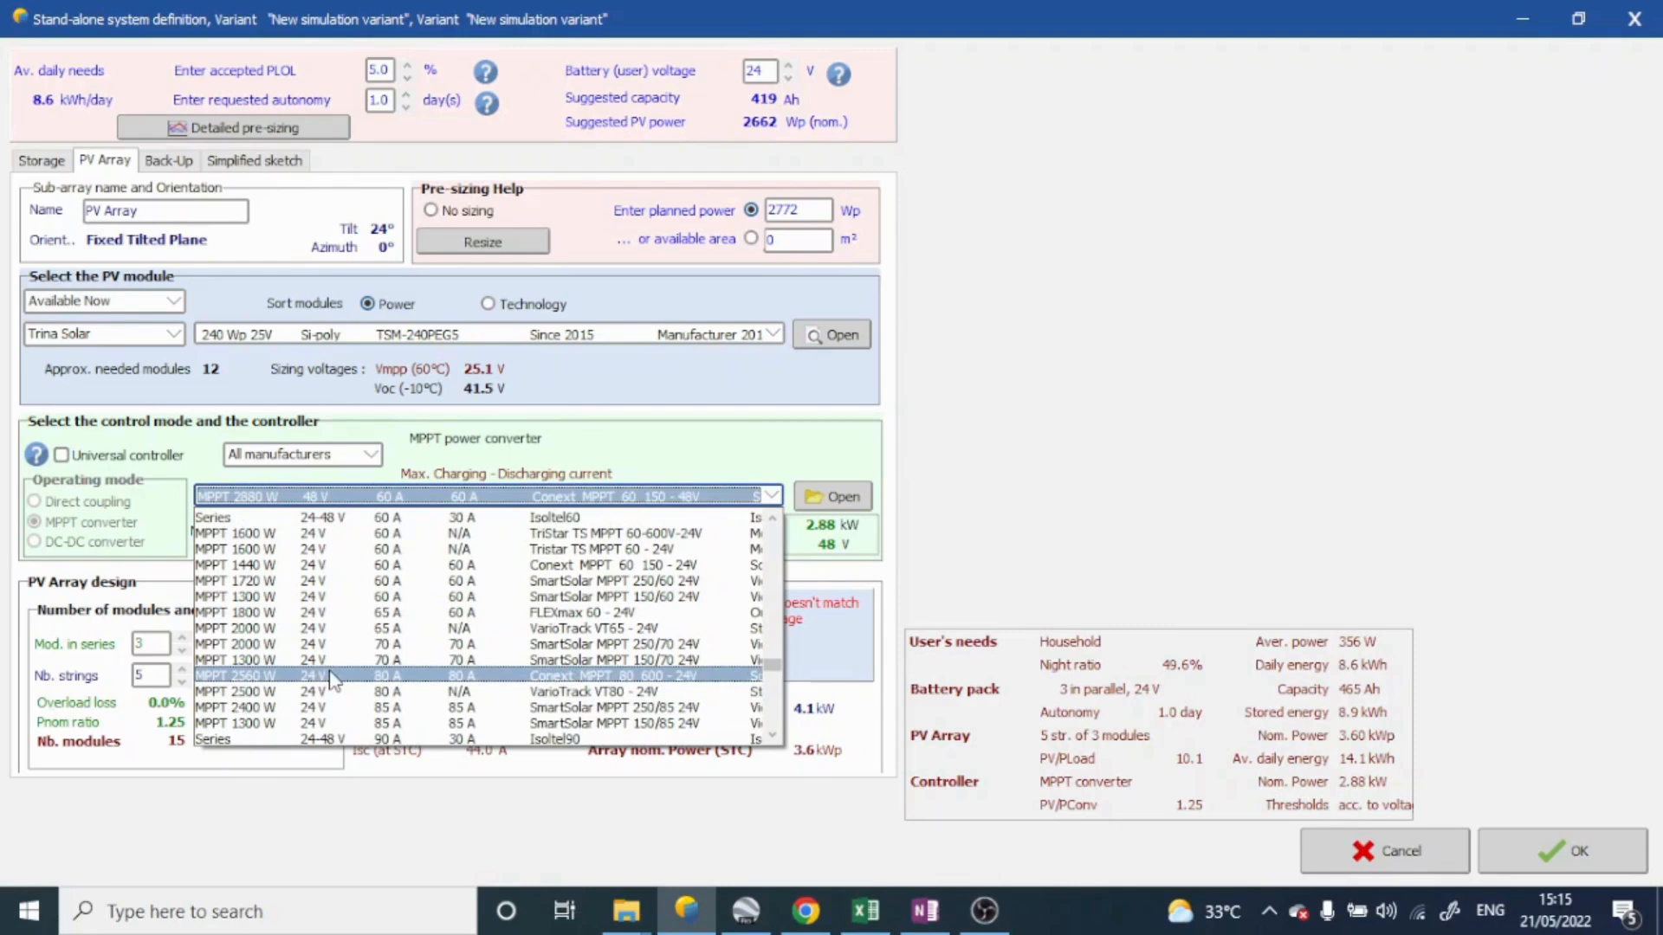
scroll(325, 702, down, 1)
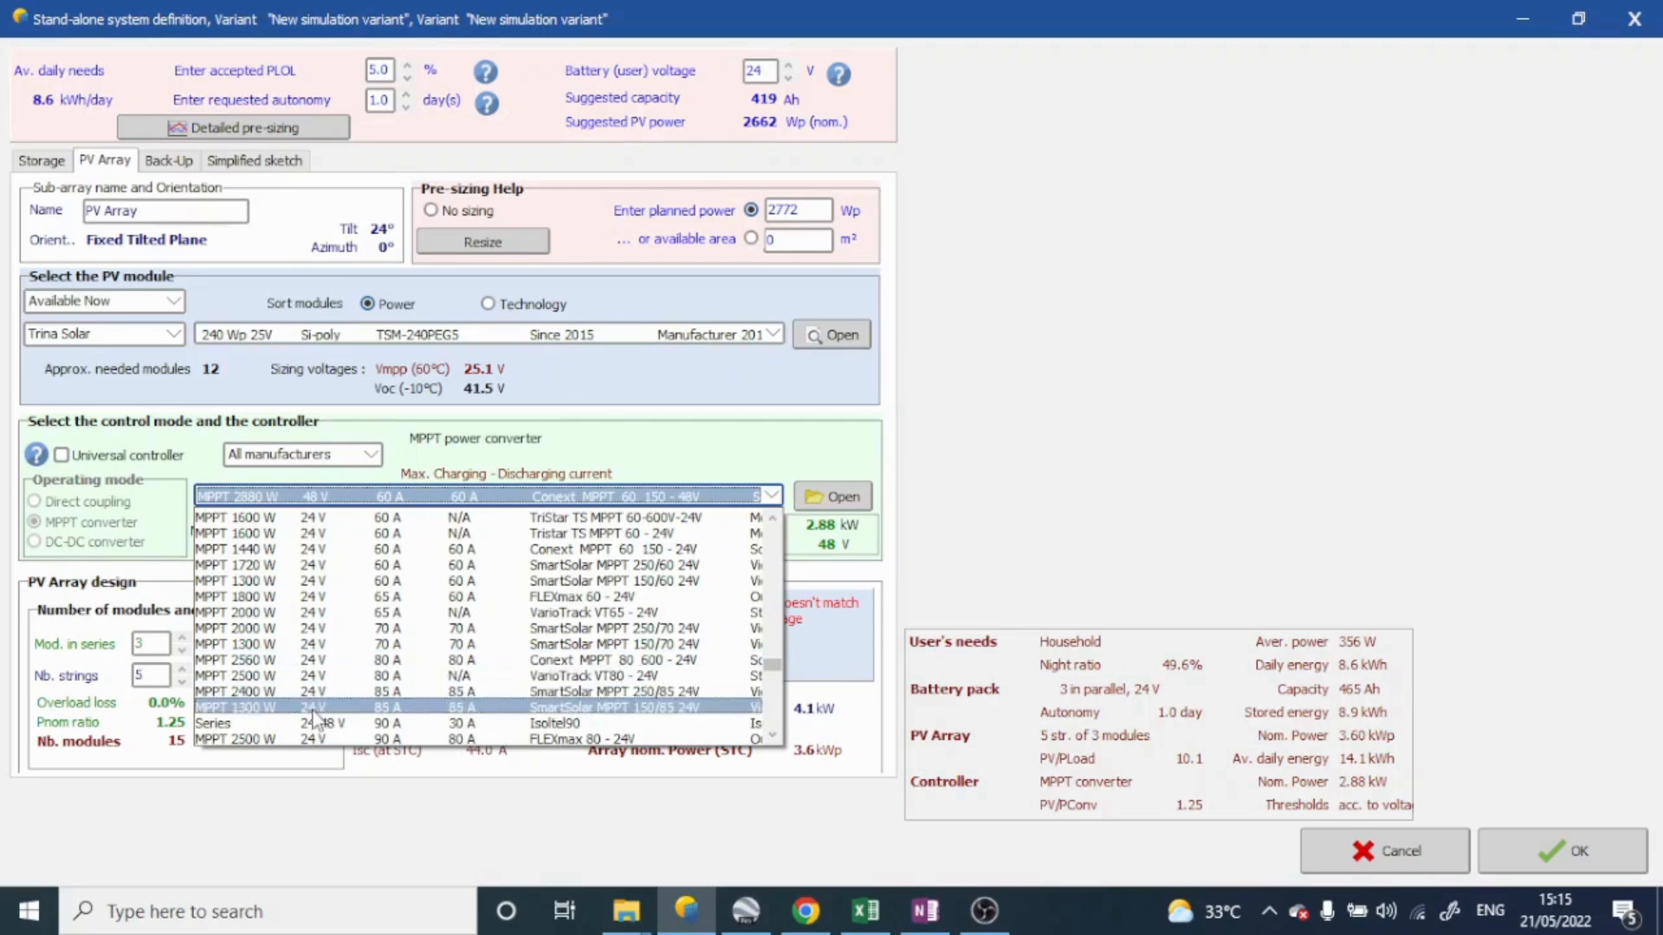
scroll(317, 721, down, 3)
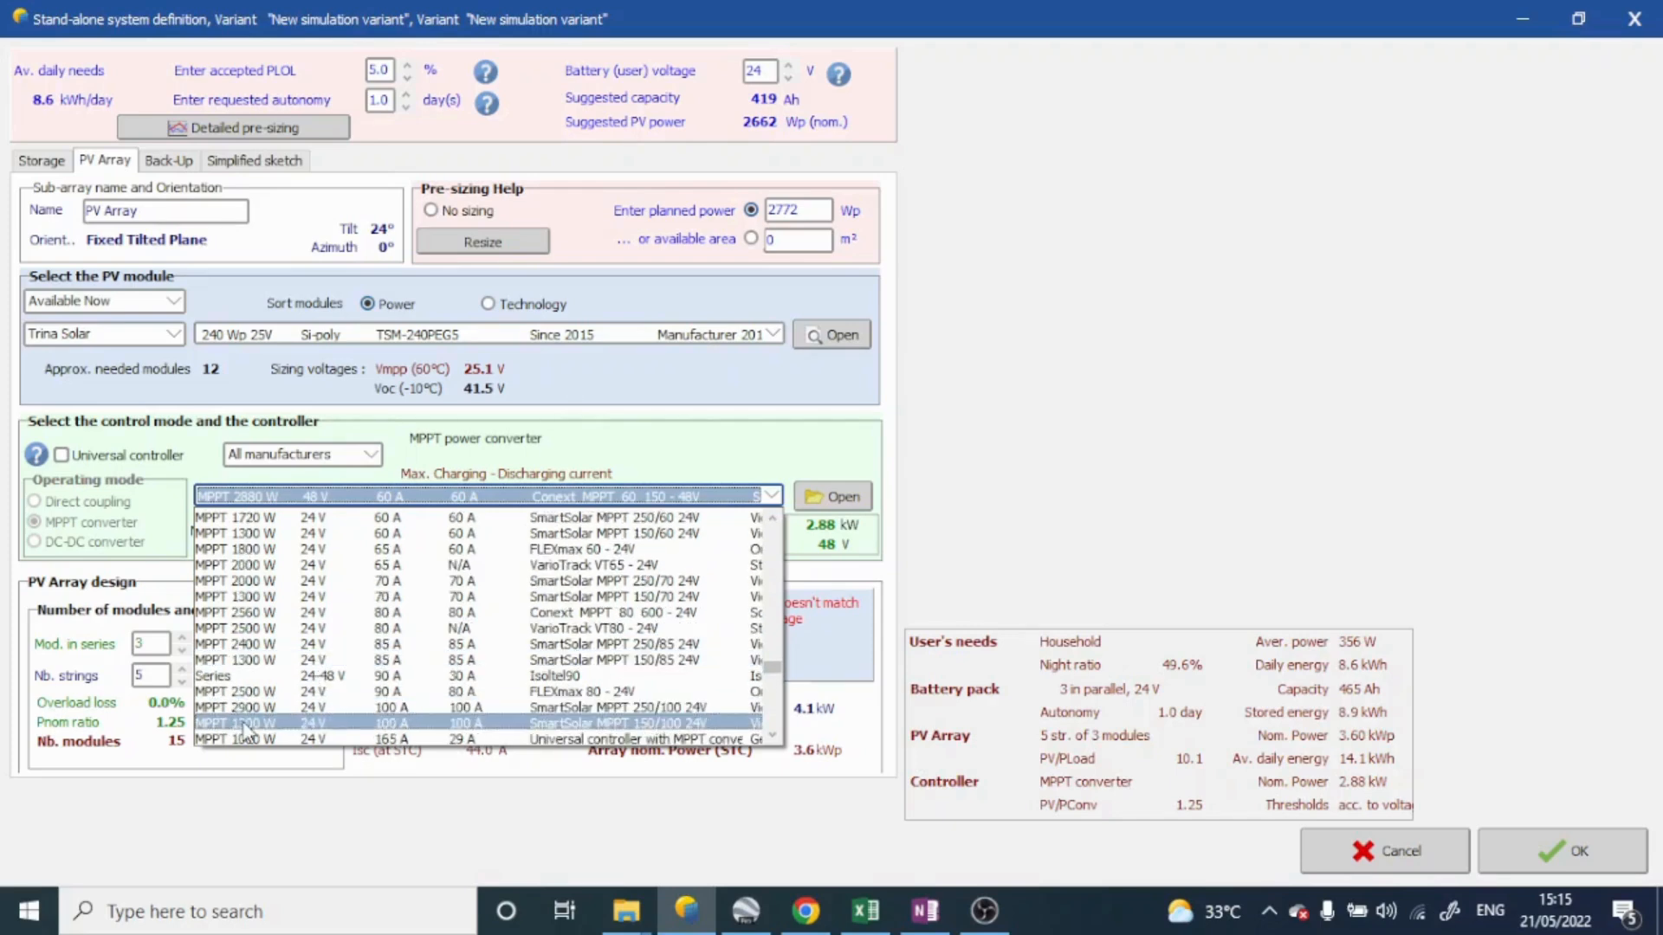
scroll(312, 710, down, 1)
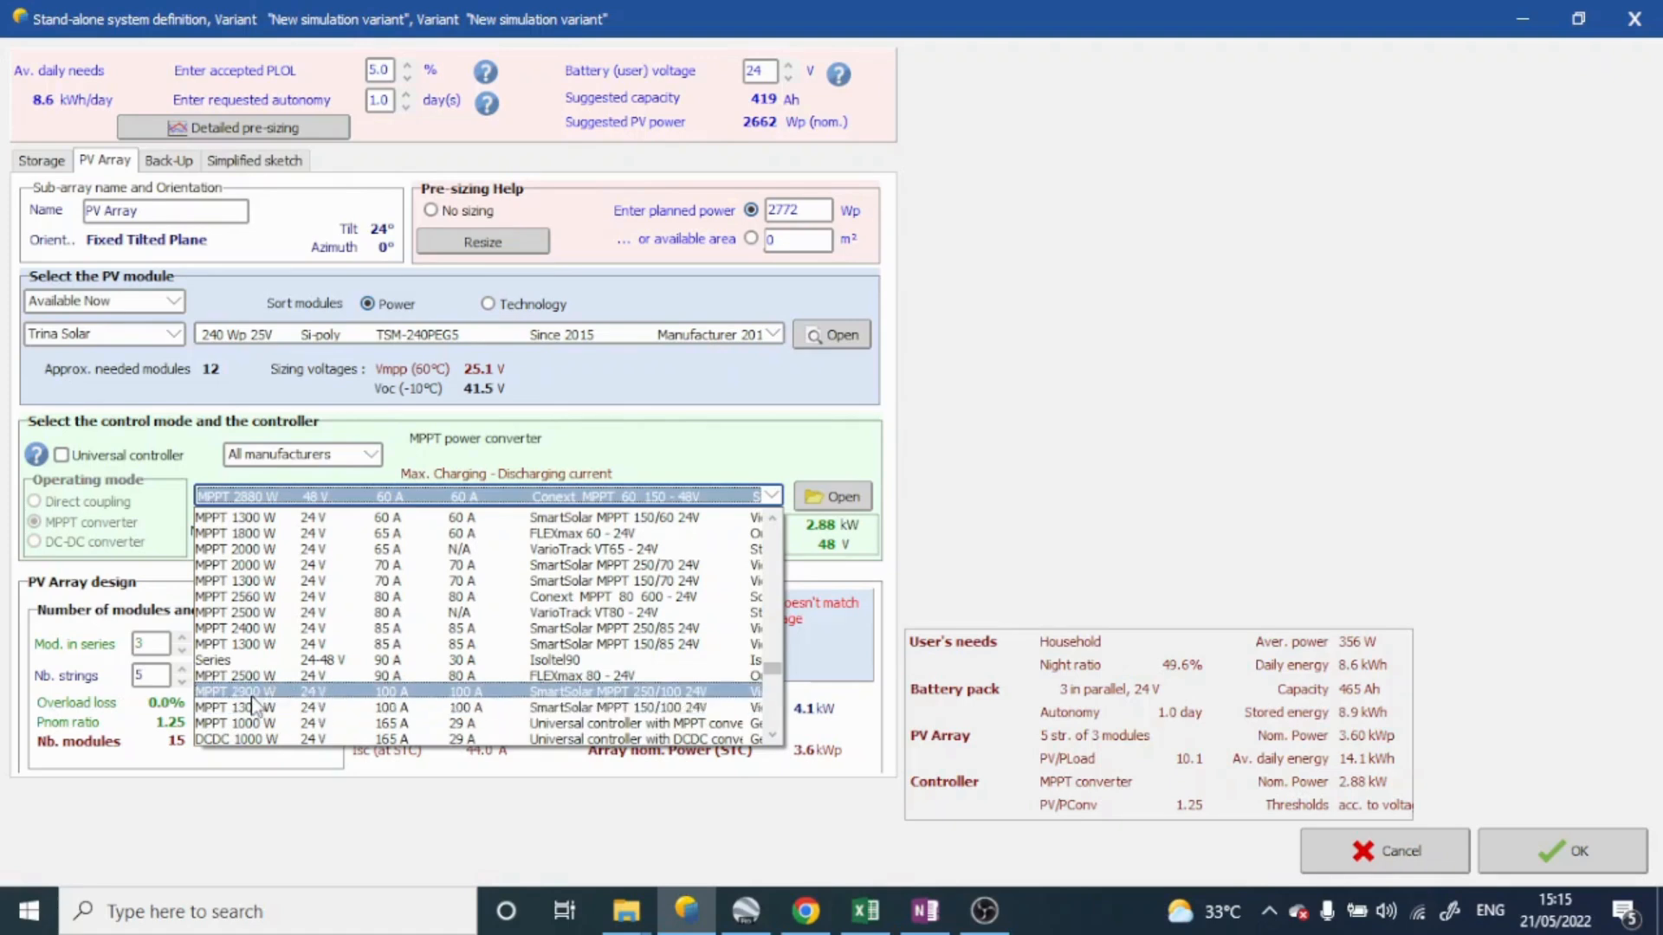
click(329, 692)
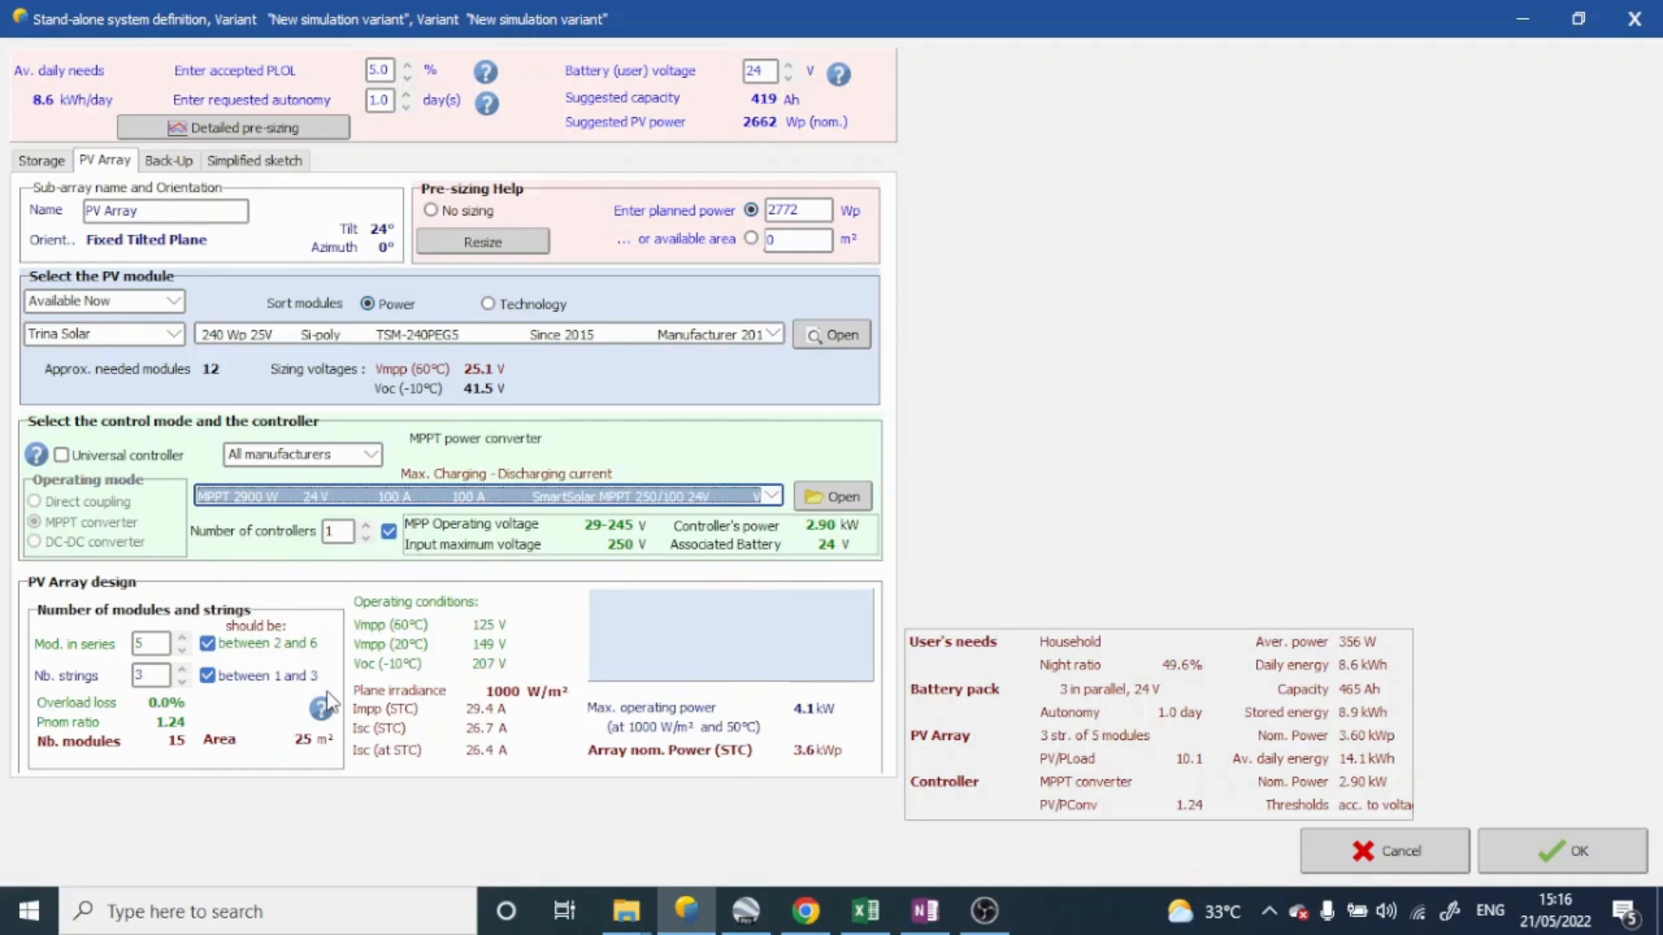
Step: Examine the SmartSolar controller's general data, charging and discharging thresholds, MPPT converter limits and efficiency profile
click(837, 500)
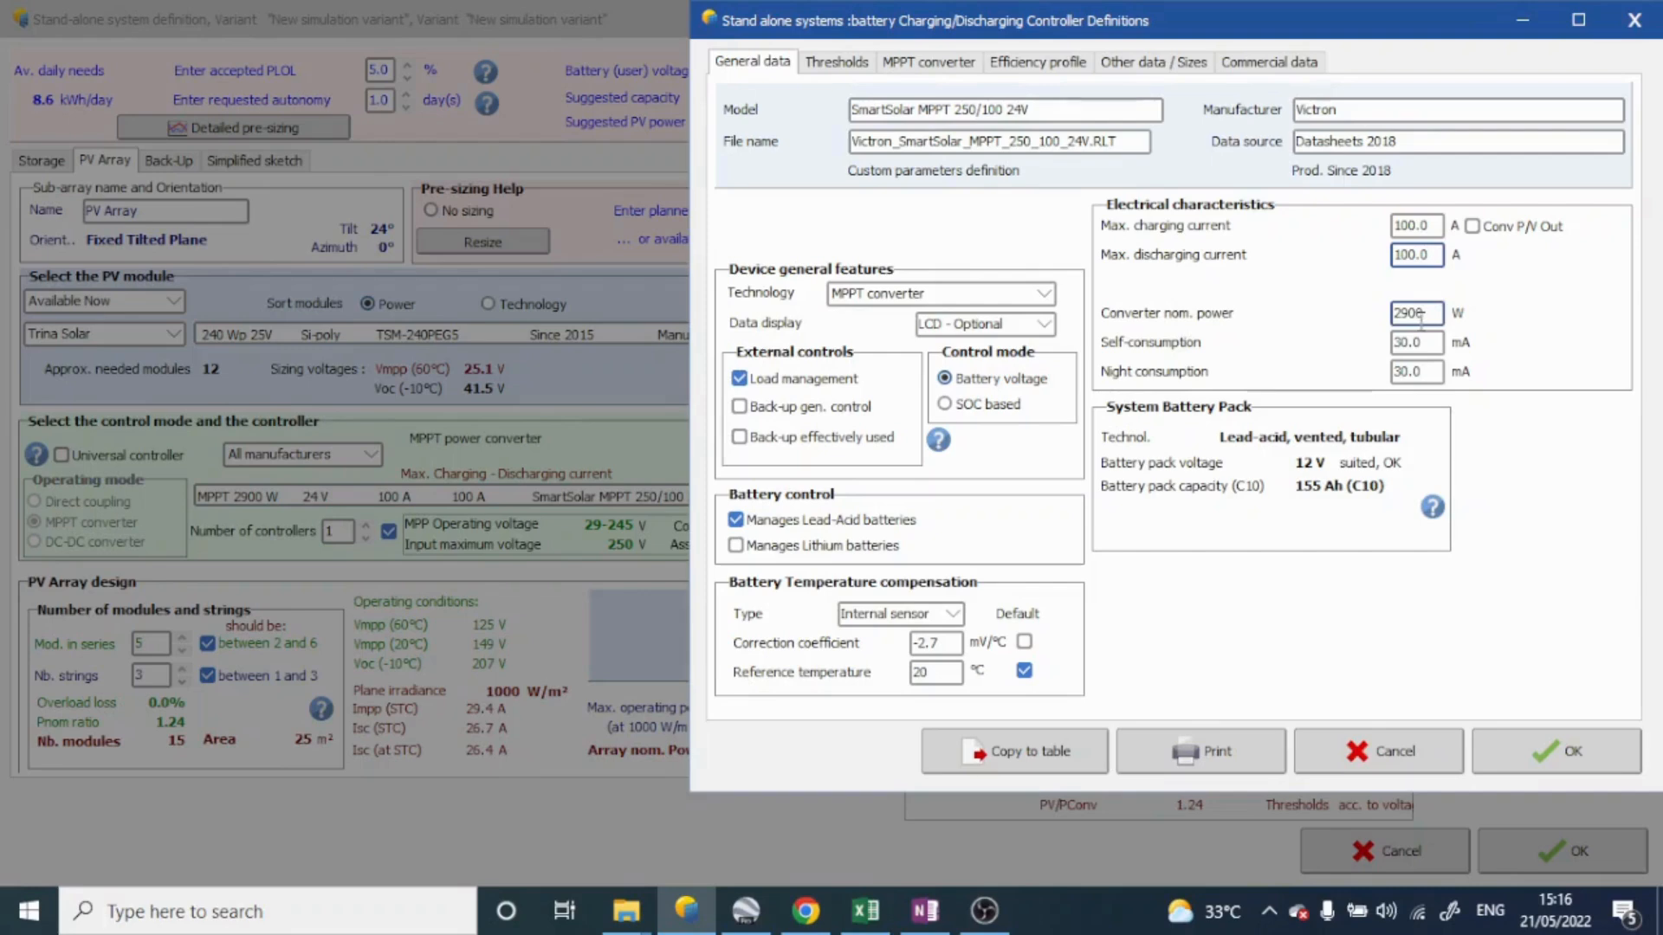
click(1429, 347)
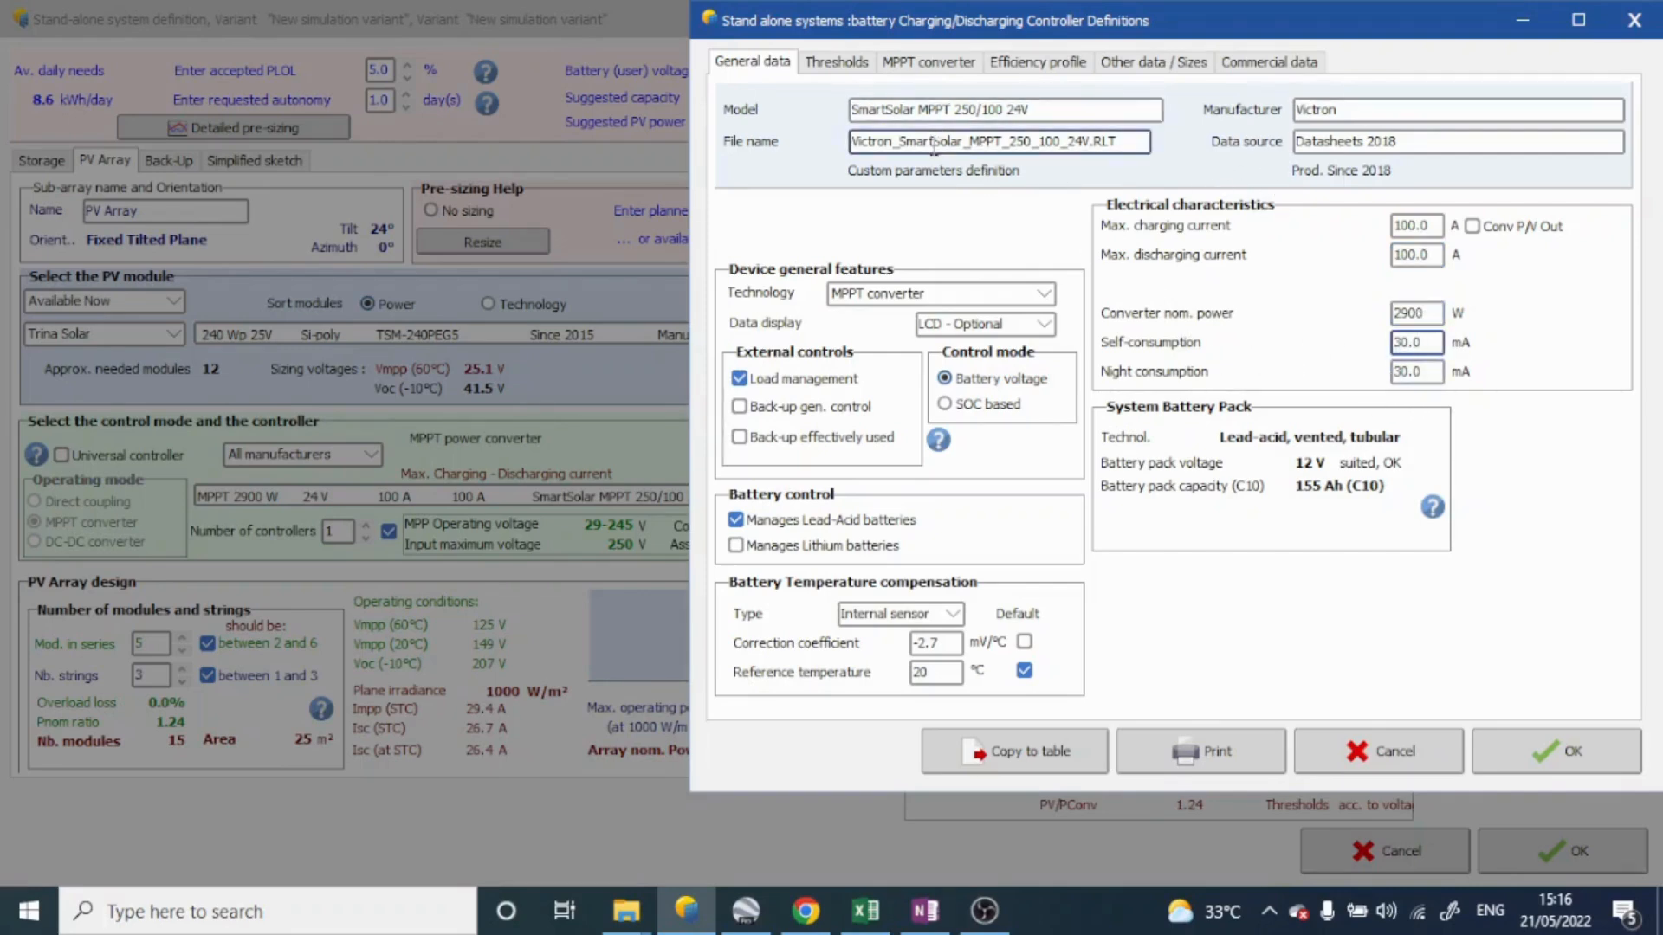
click(834, 62)
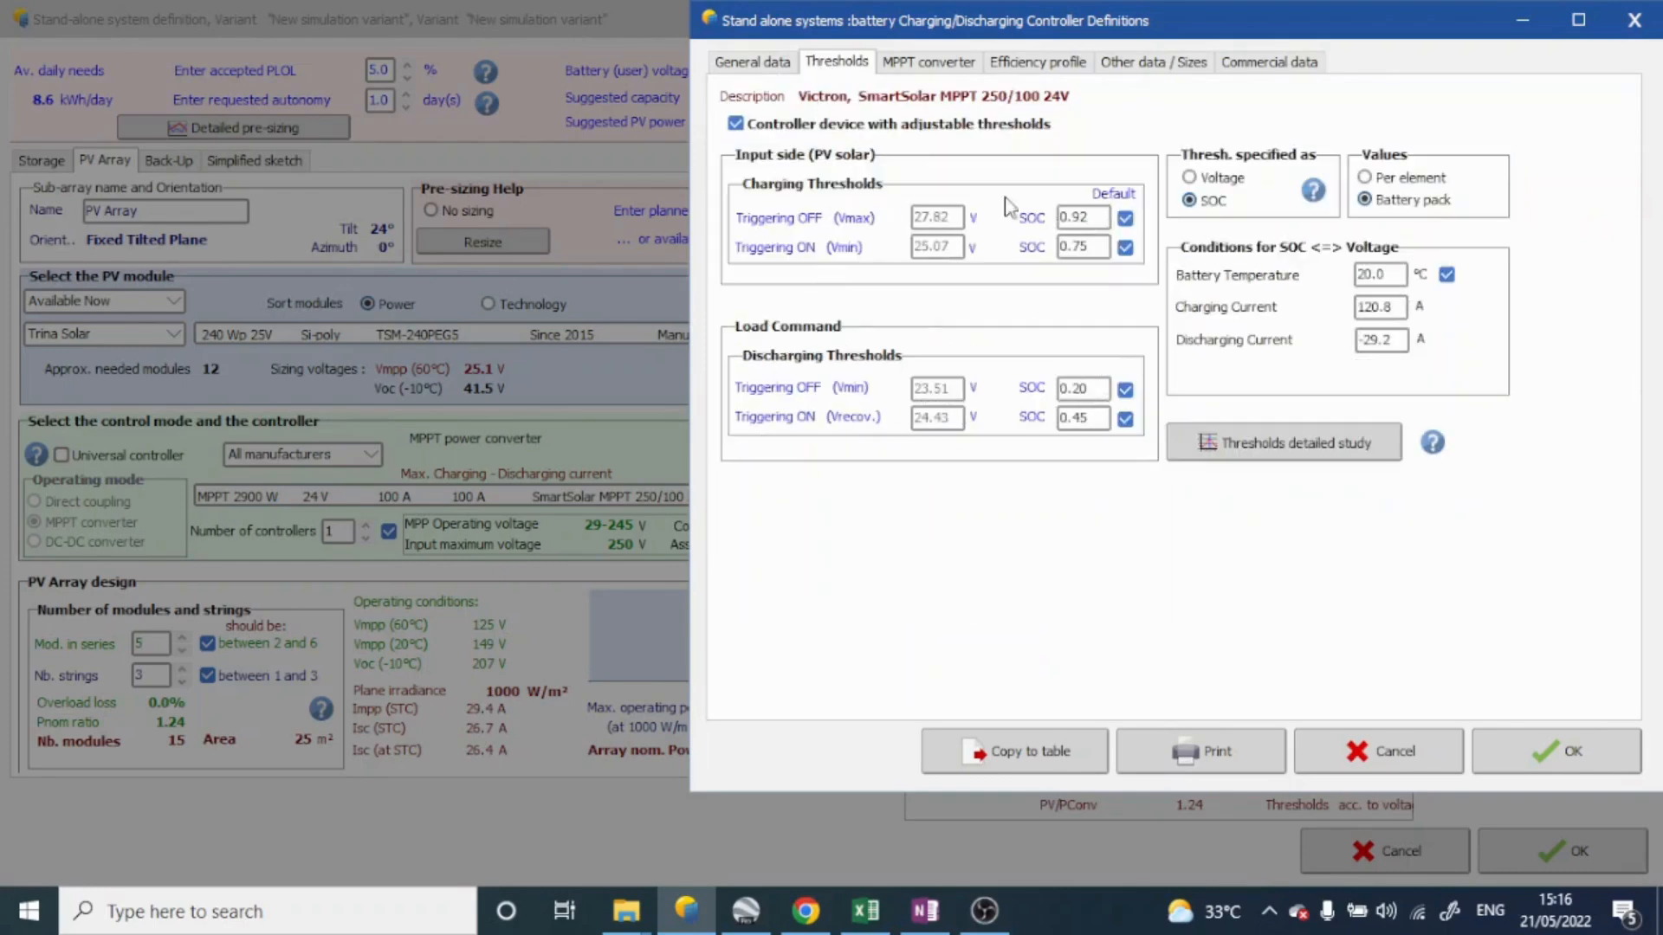
click(920, 67)
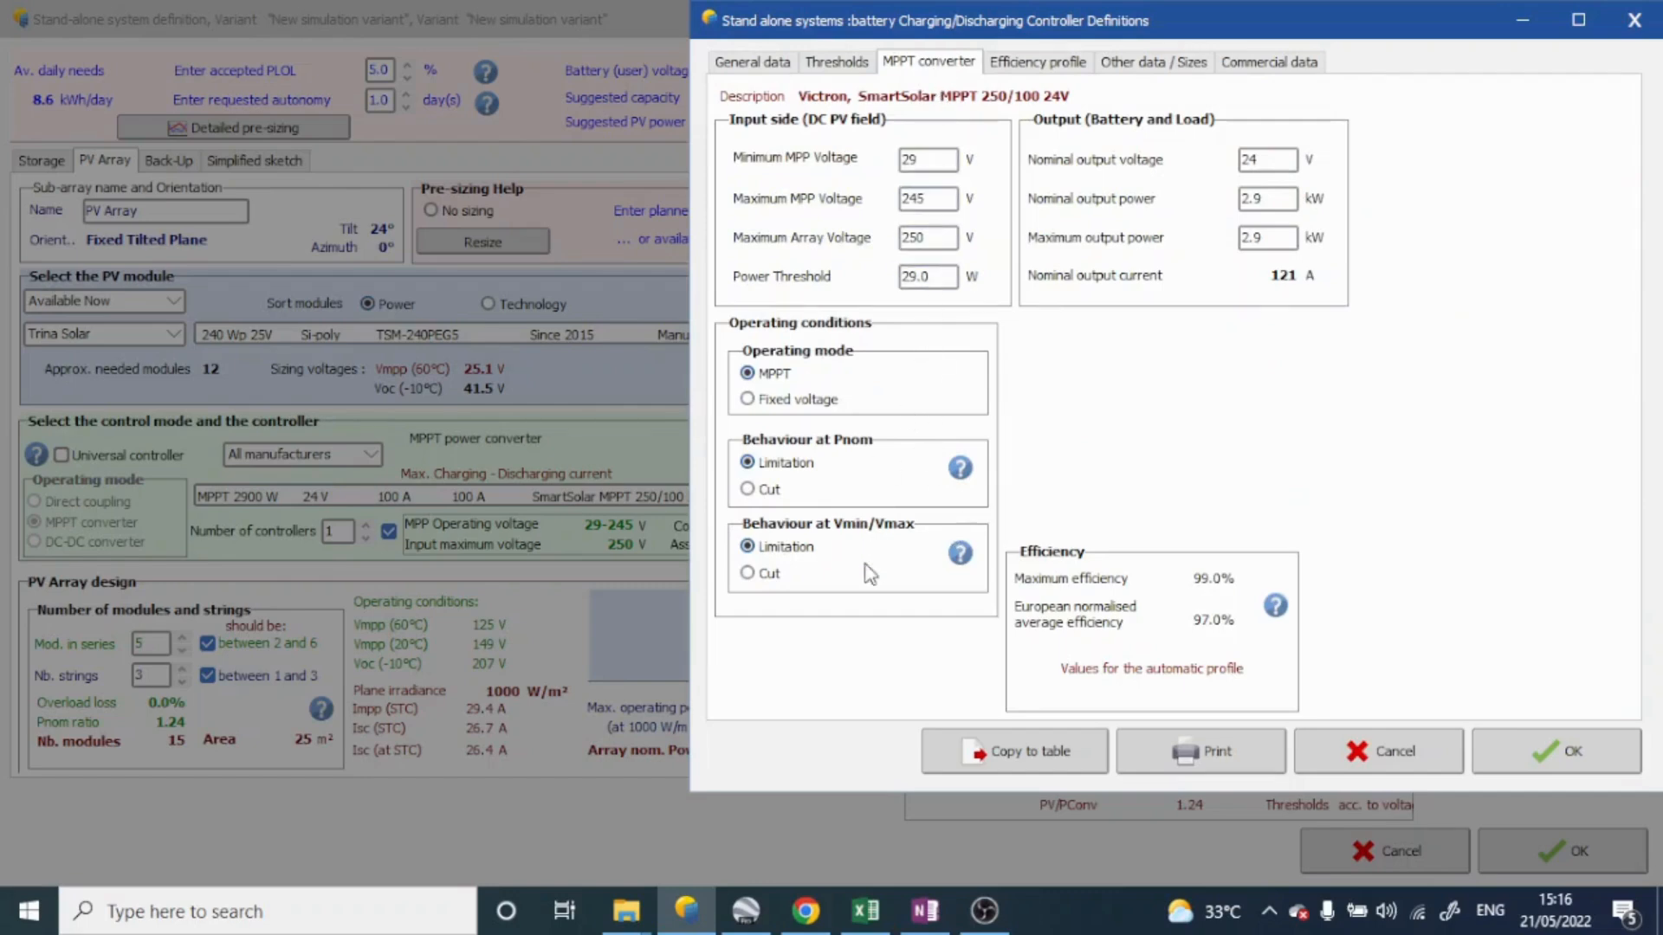
click(1055, 71)
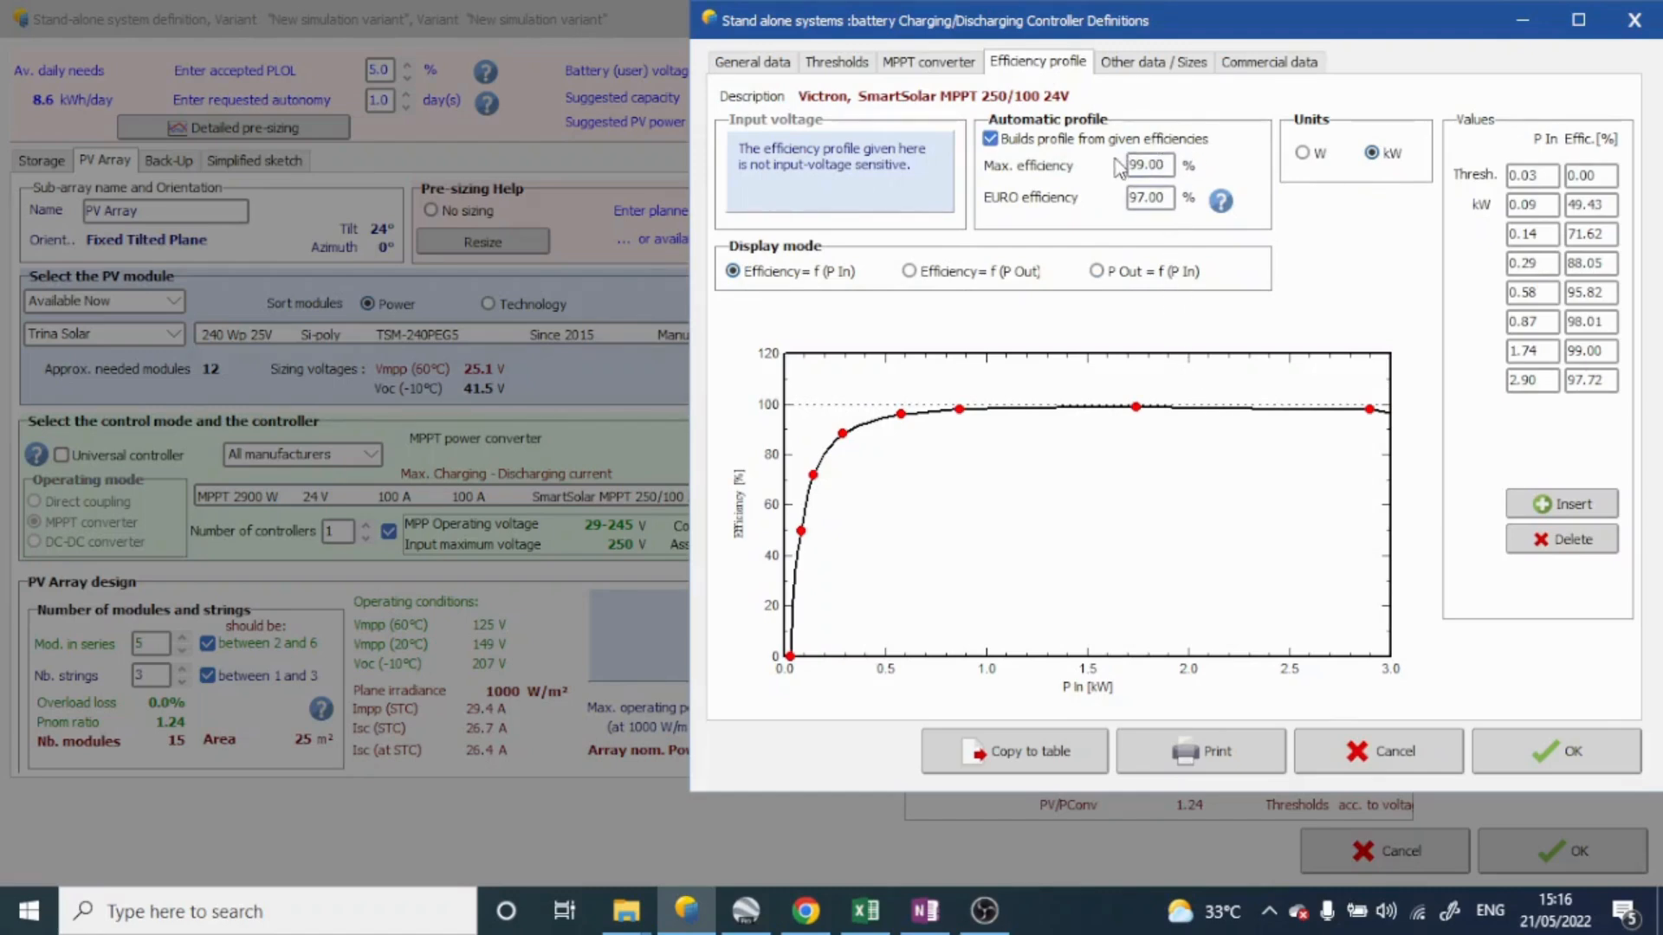
Step: Review the SmartSolar controller's special features, sizes and commercial data, and return to its general data to check the battery pack suitability
click(1141, 70)
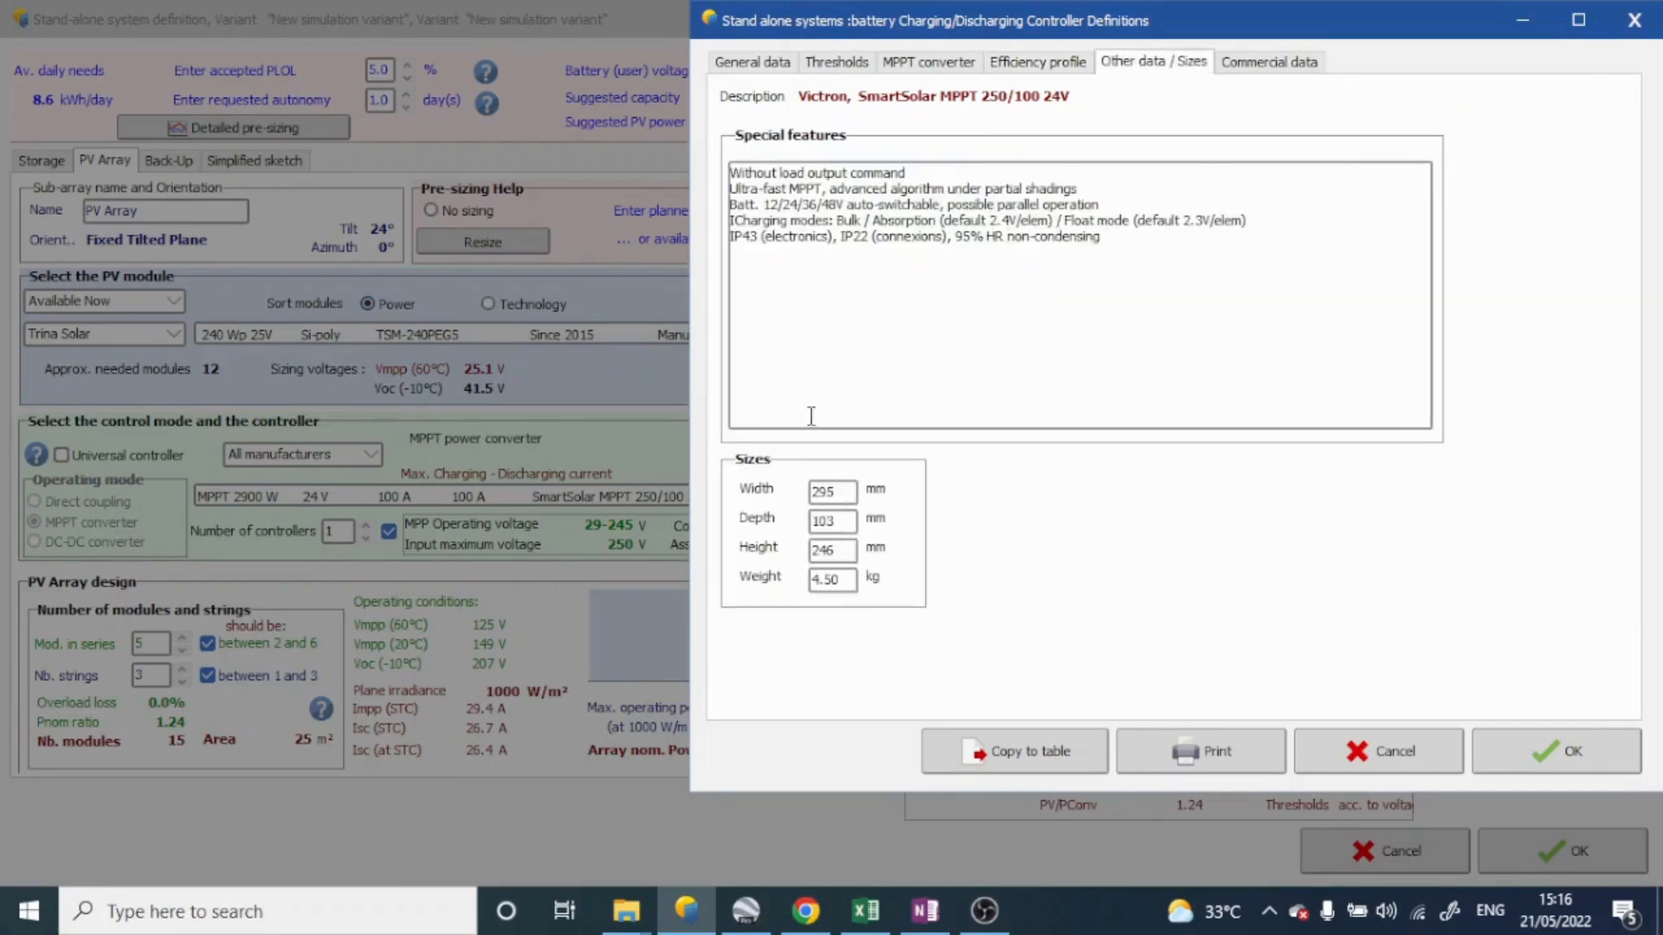
click(852, 493)
key(Tab)
key(Tab)
key(Tab)
click(1270, 62)
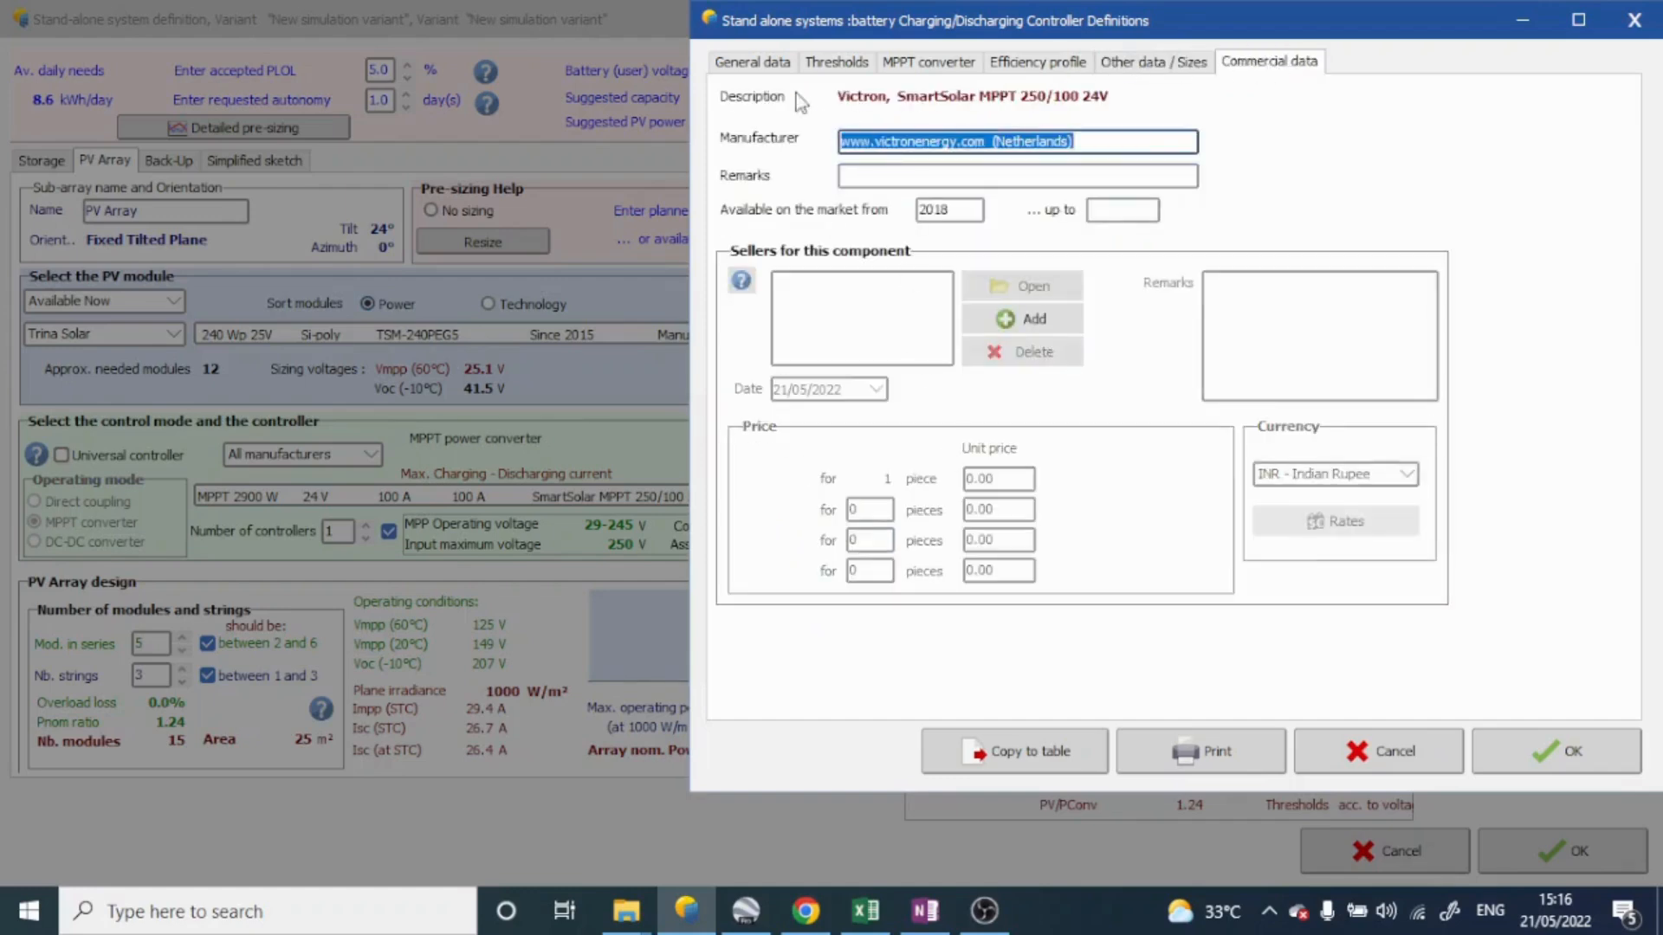
click(751, 62)
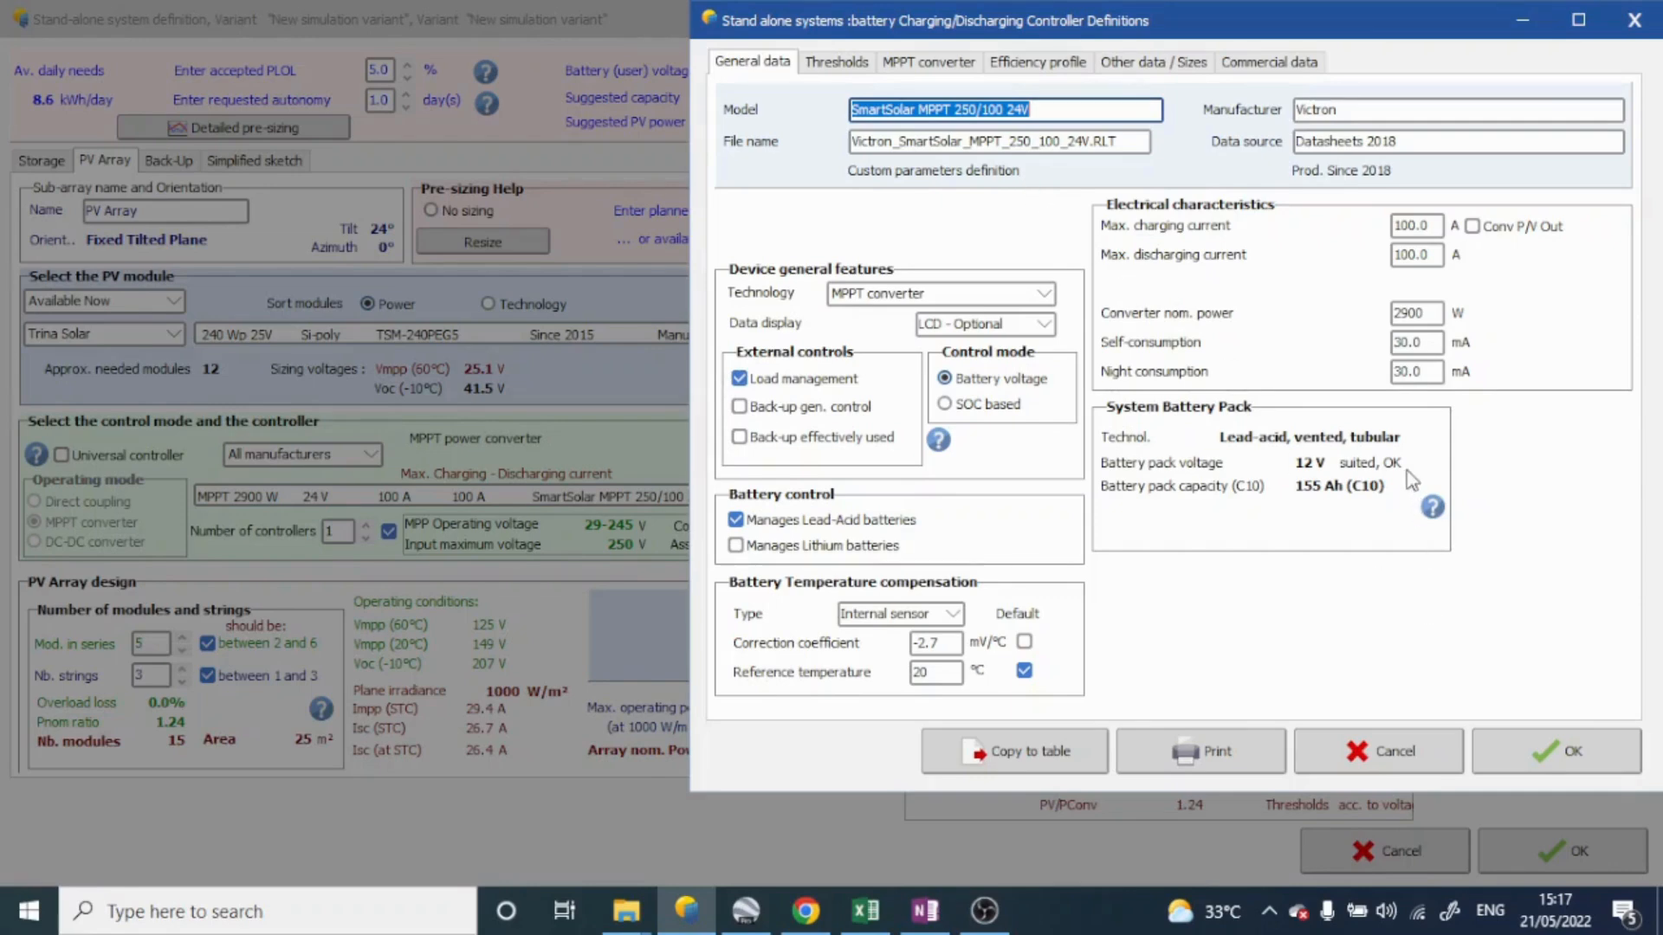
Step: Accept the controller definition and enter 29 as Controller Mini. Voltage and 245 as Controller Max. Voltage in the Excel sheet
click(1573, 755)
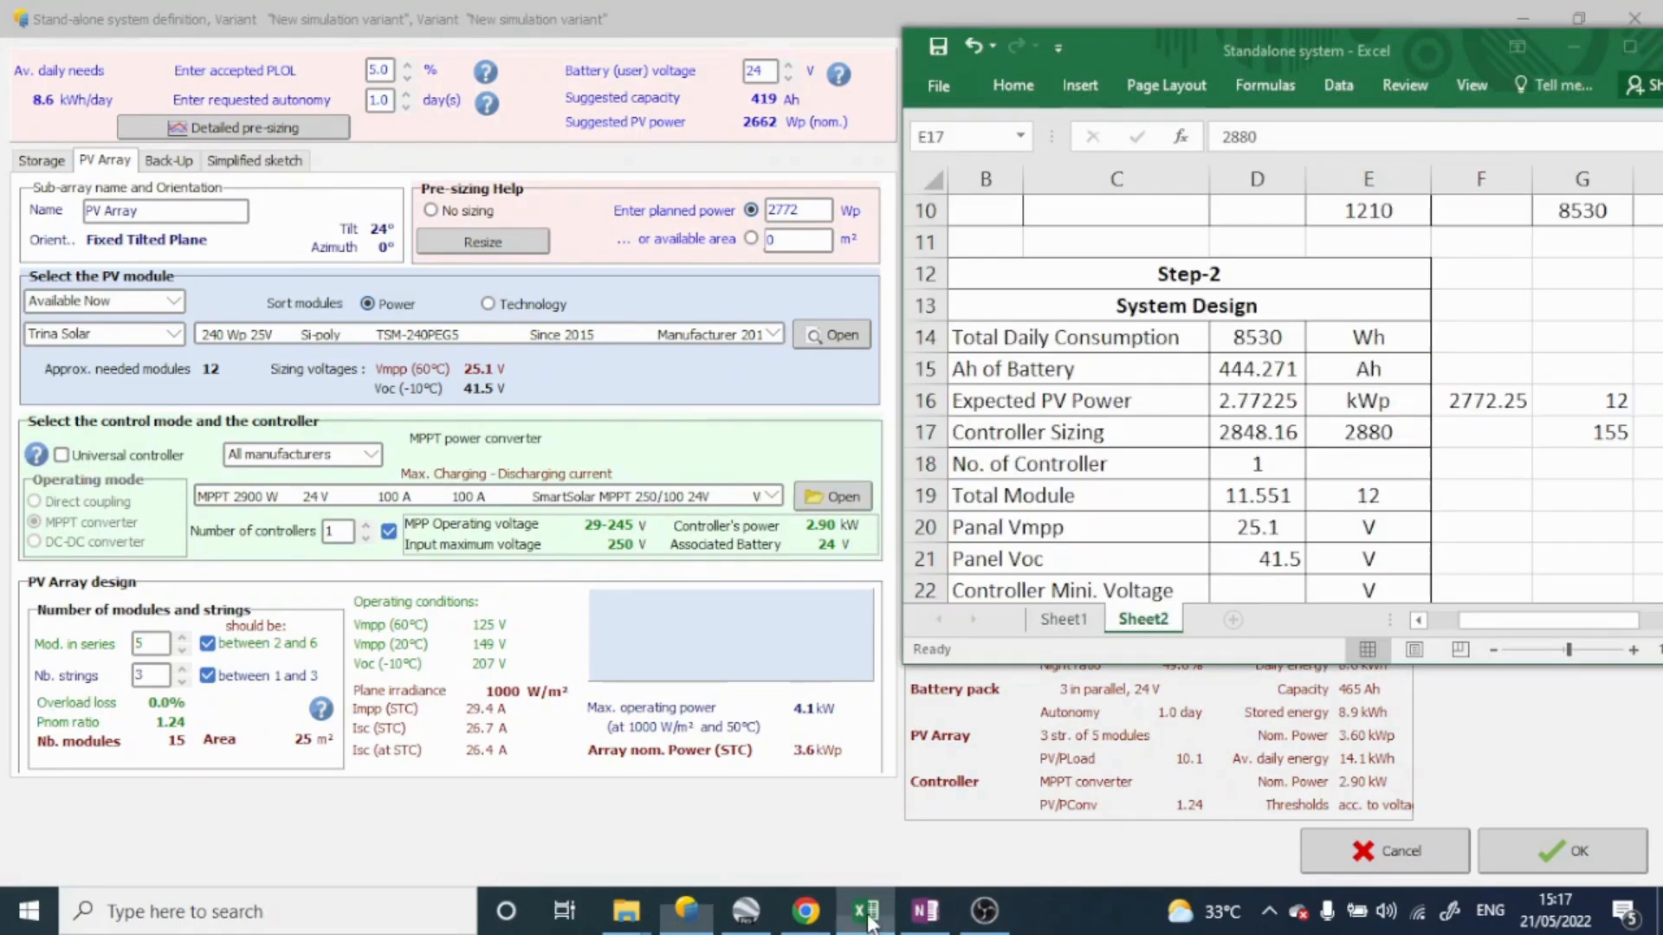
click(865, 909)
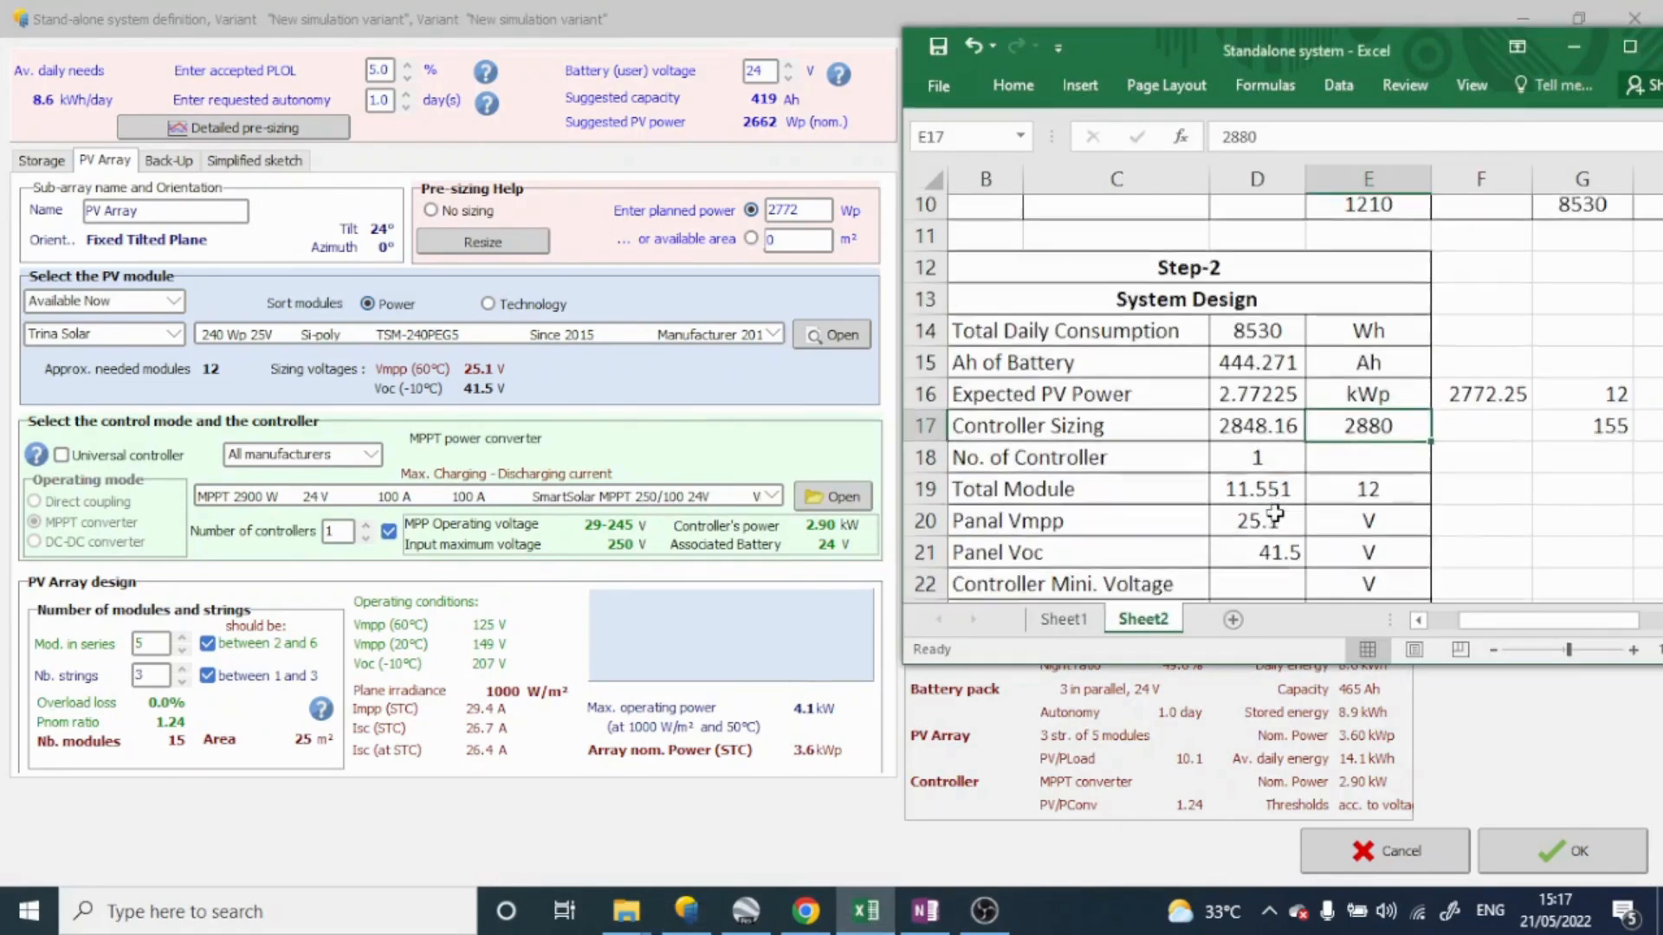
scroll(1269, 520, down, 1)
click(1275, 507)
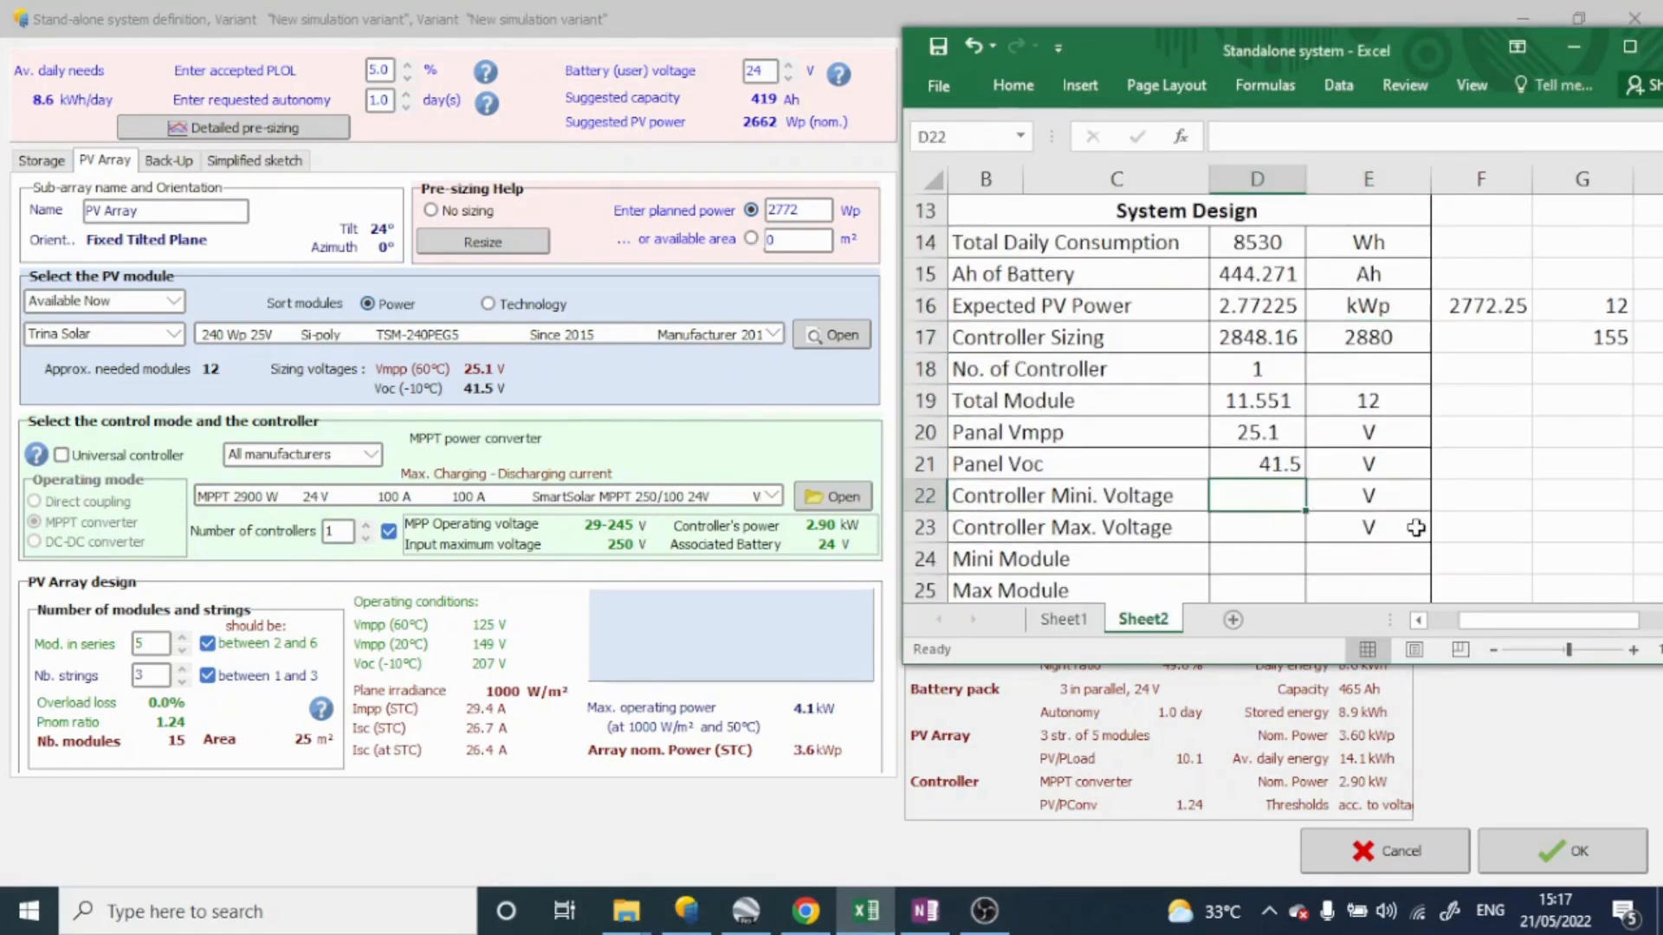
text(29)
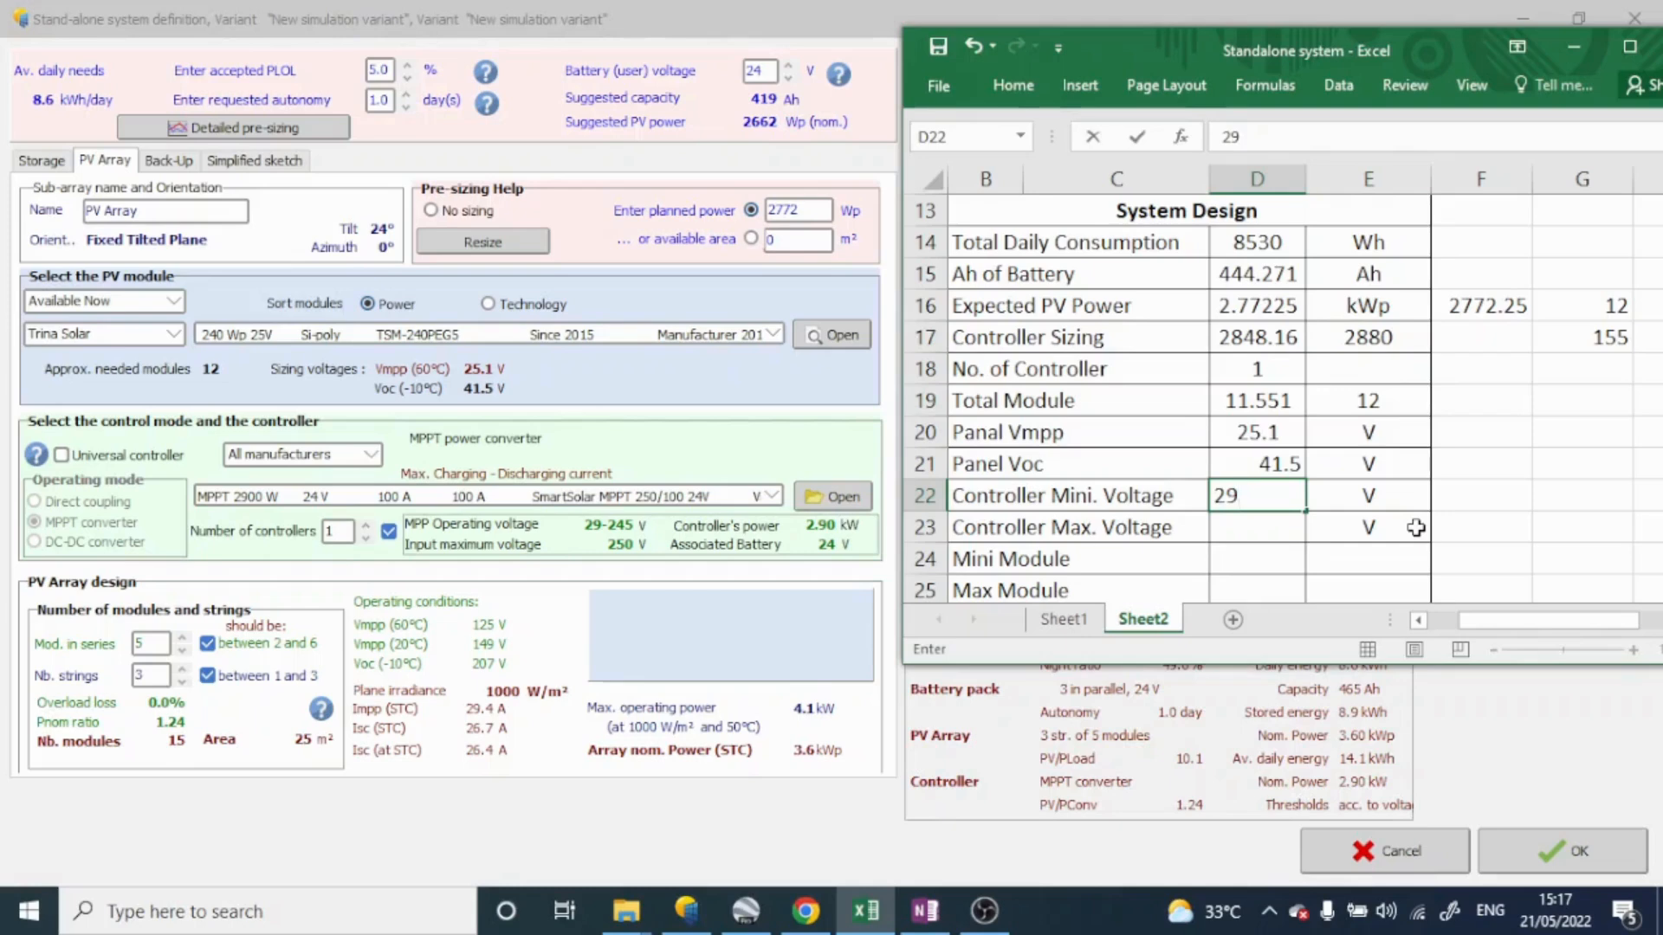
key(Return)
text(245)
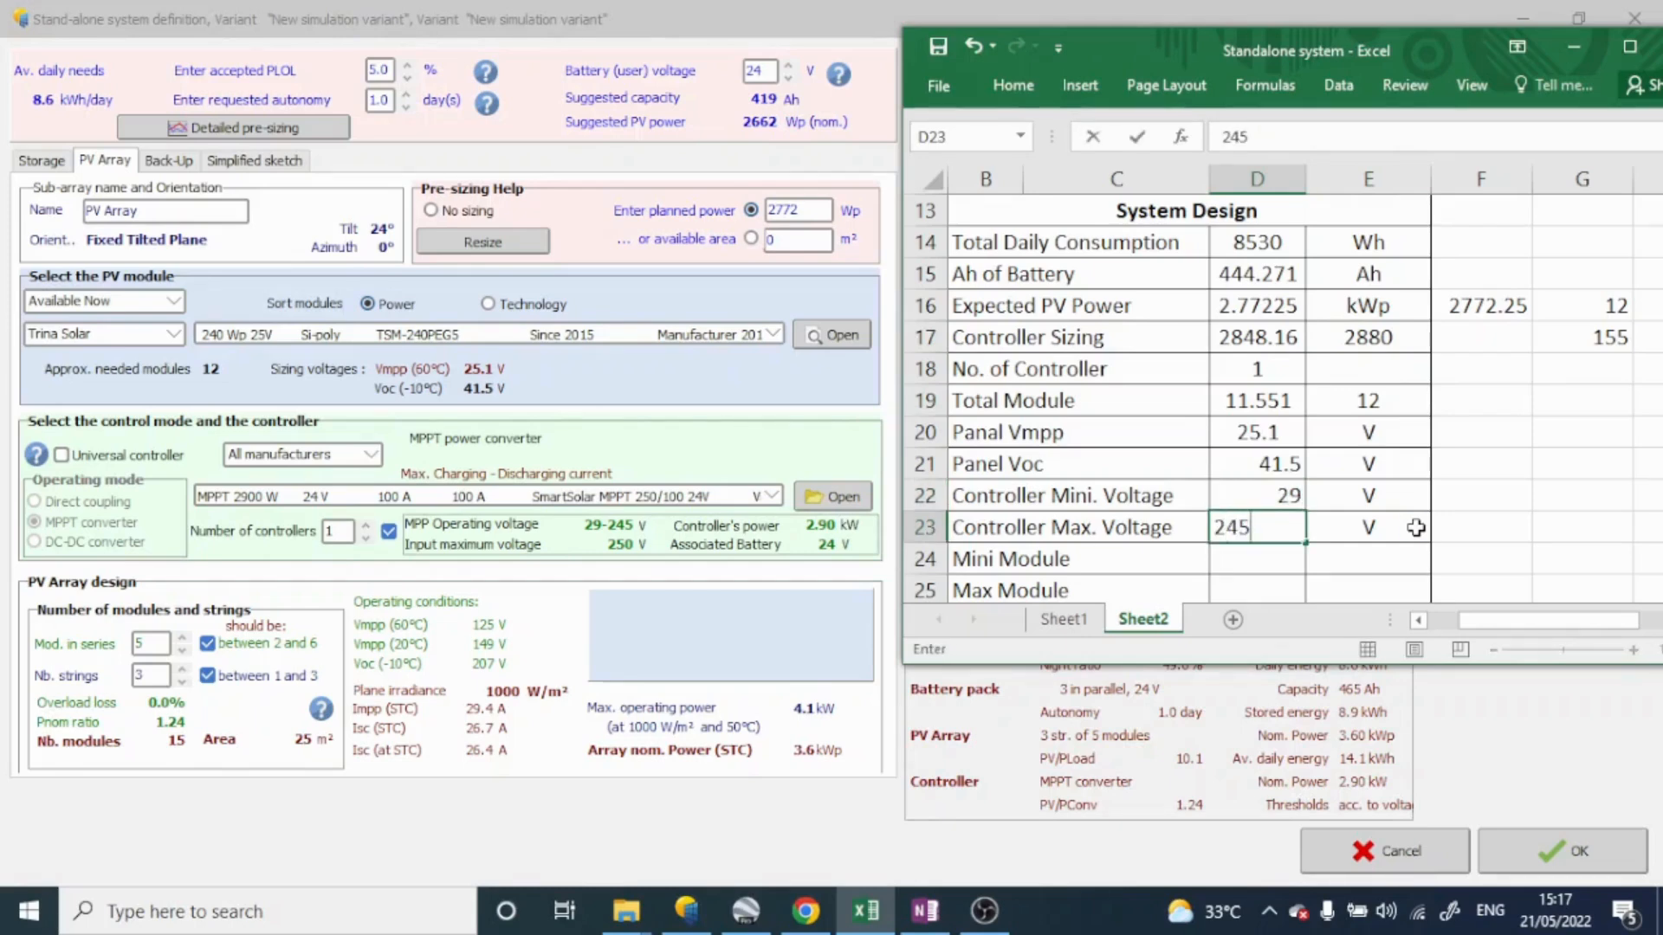
key(Return)
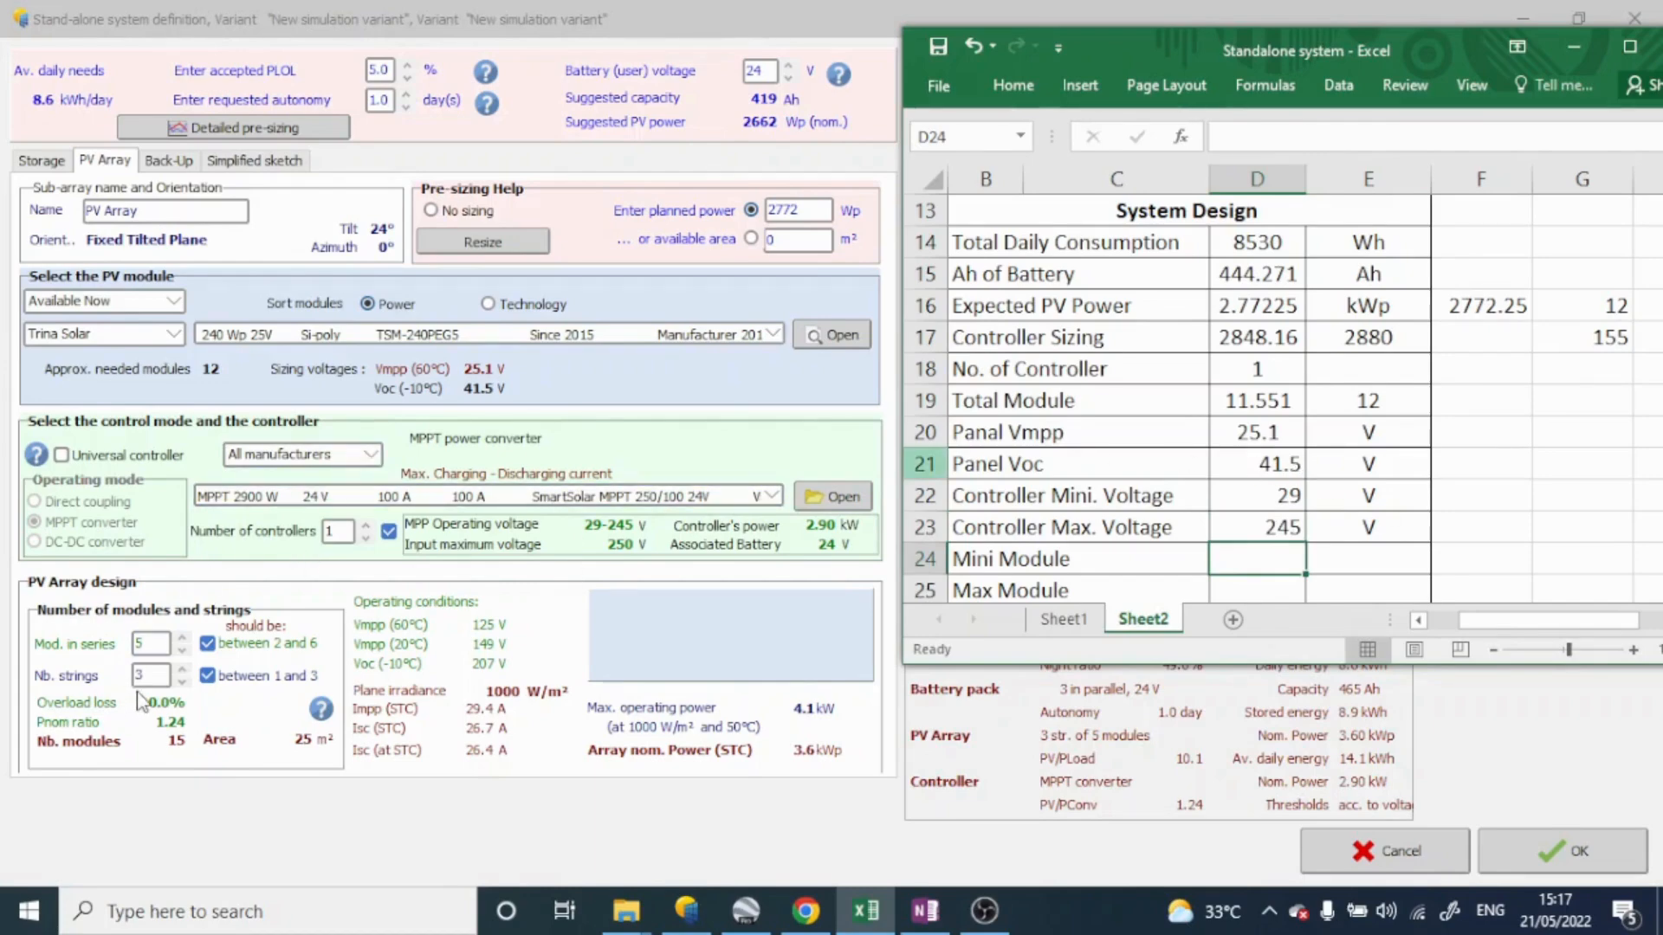
Step: Calculate Mini Module in D24 as controller minimum voltage divided by panel Vmpp (=D22/D20), and enter the whole number 2 in E24
click(165, 678)
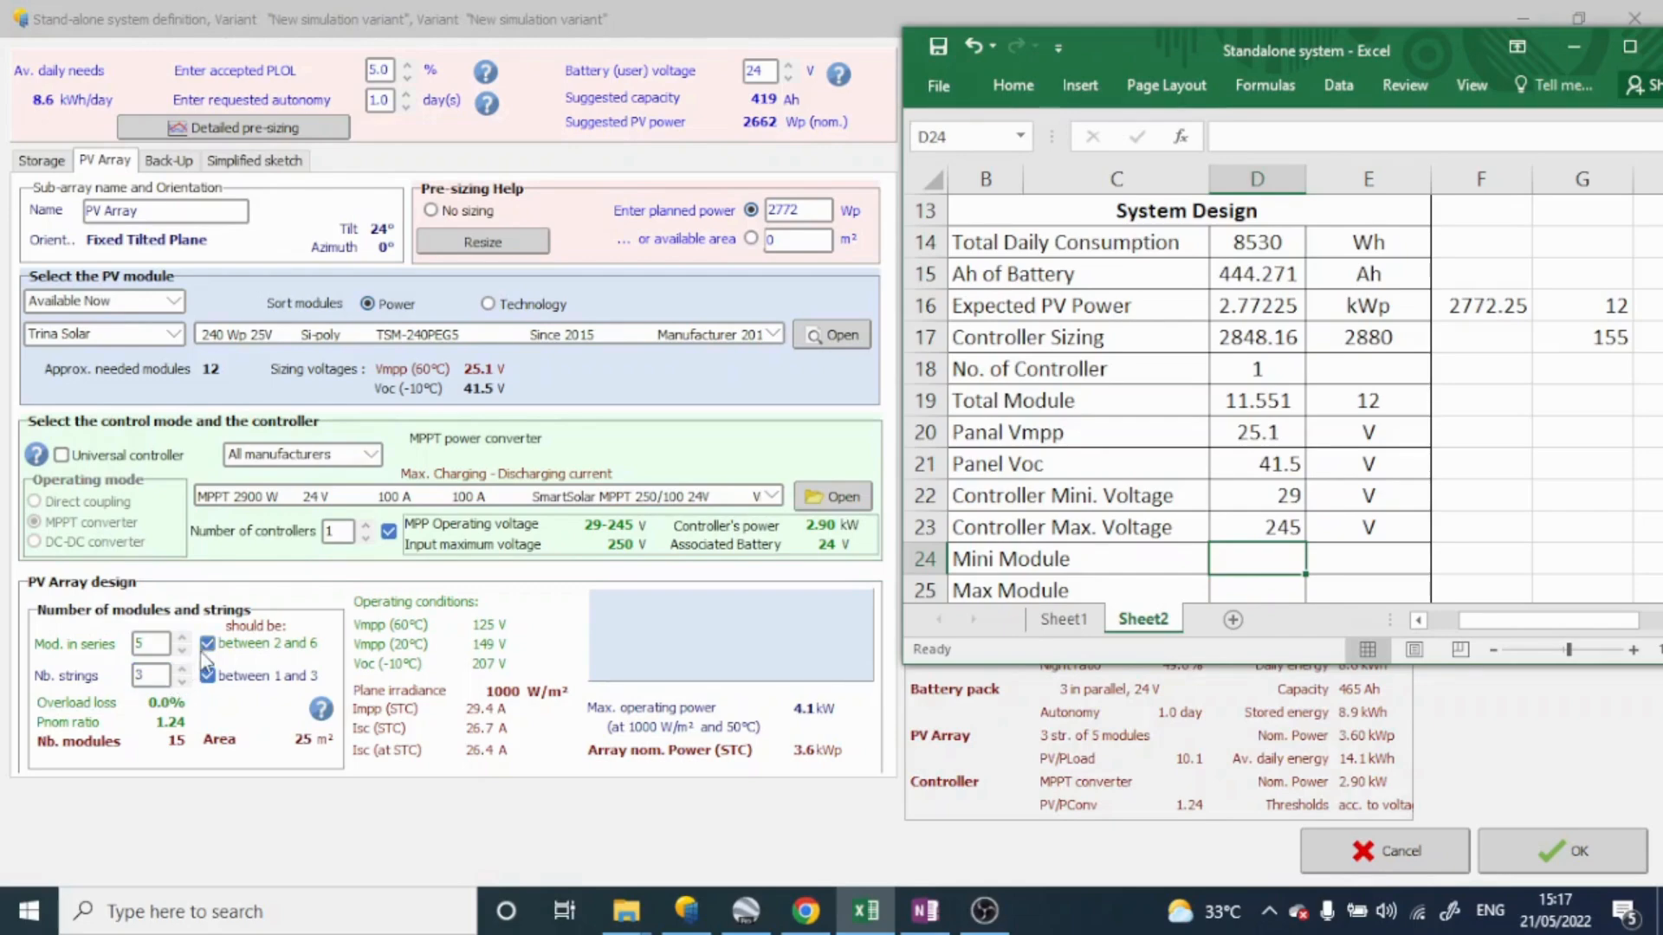
scroll(1178, 550, down, 1)
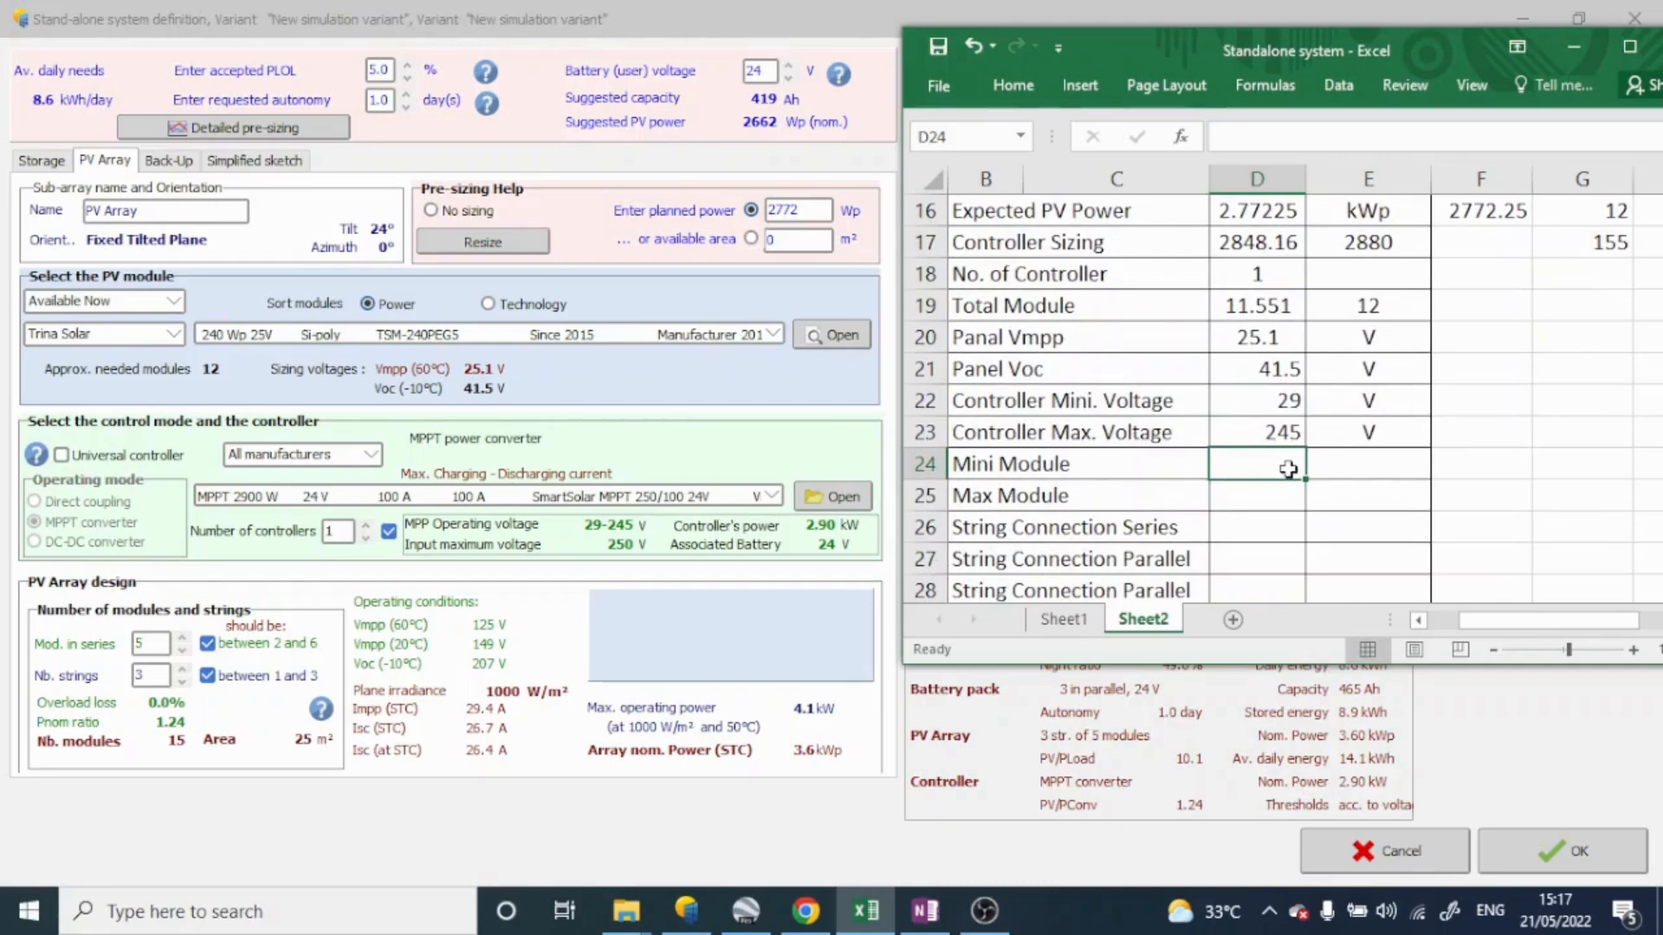
text(=)
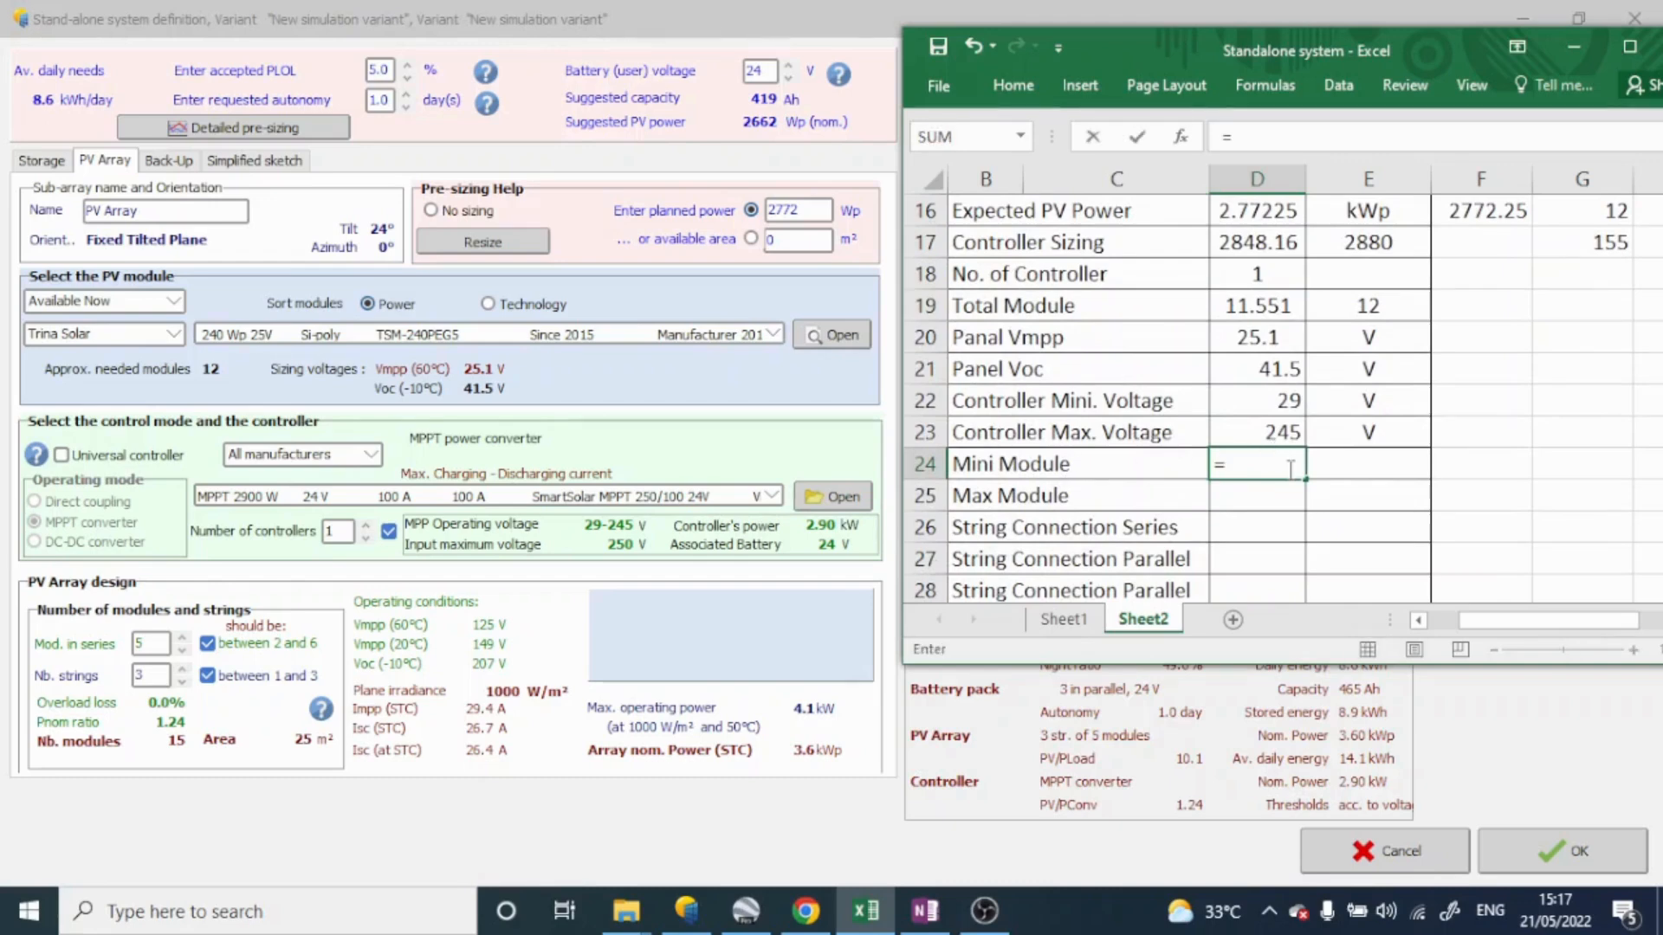
click(1270, 392)
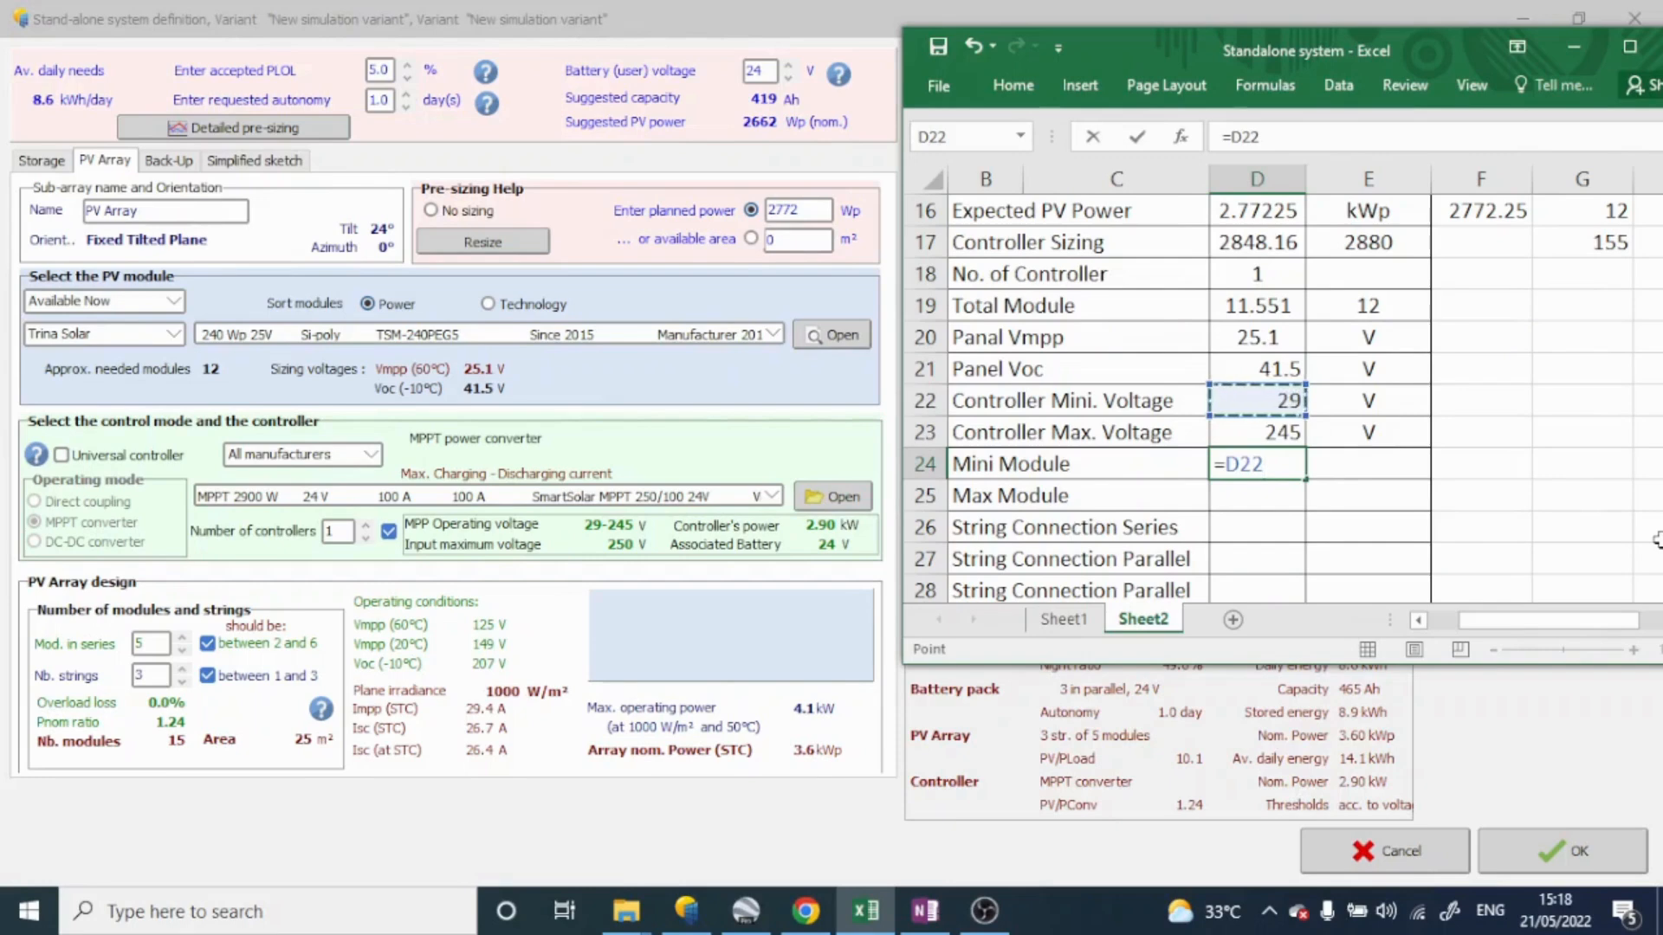
text(/)
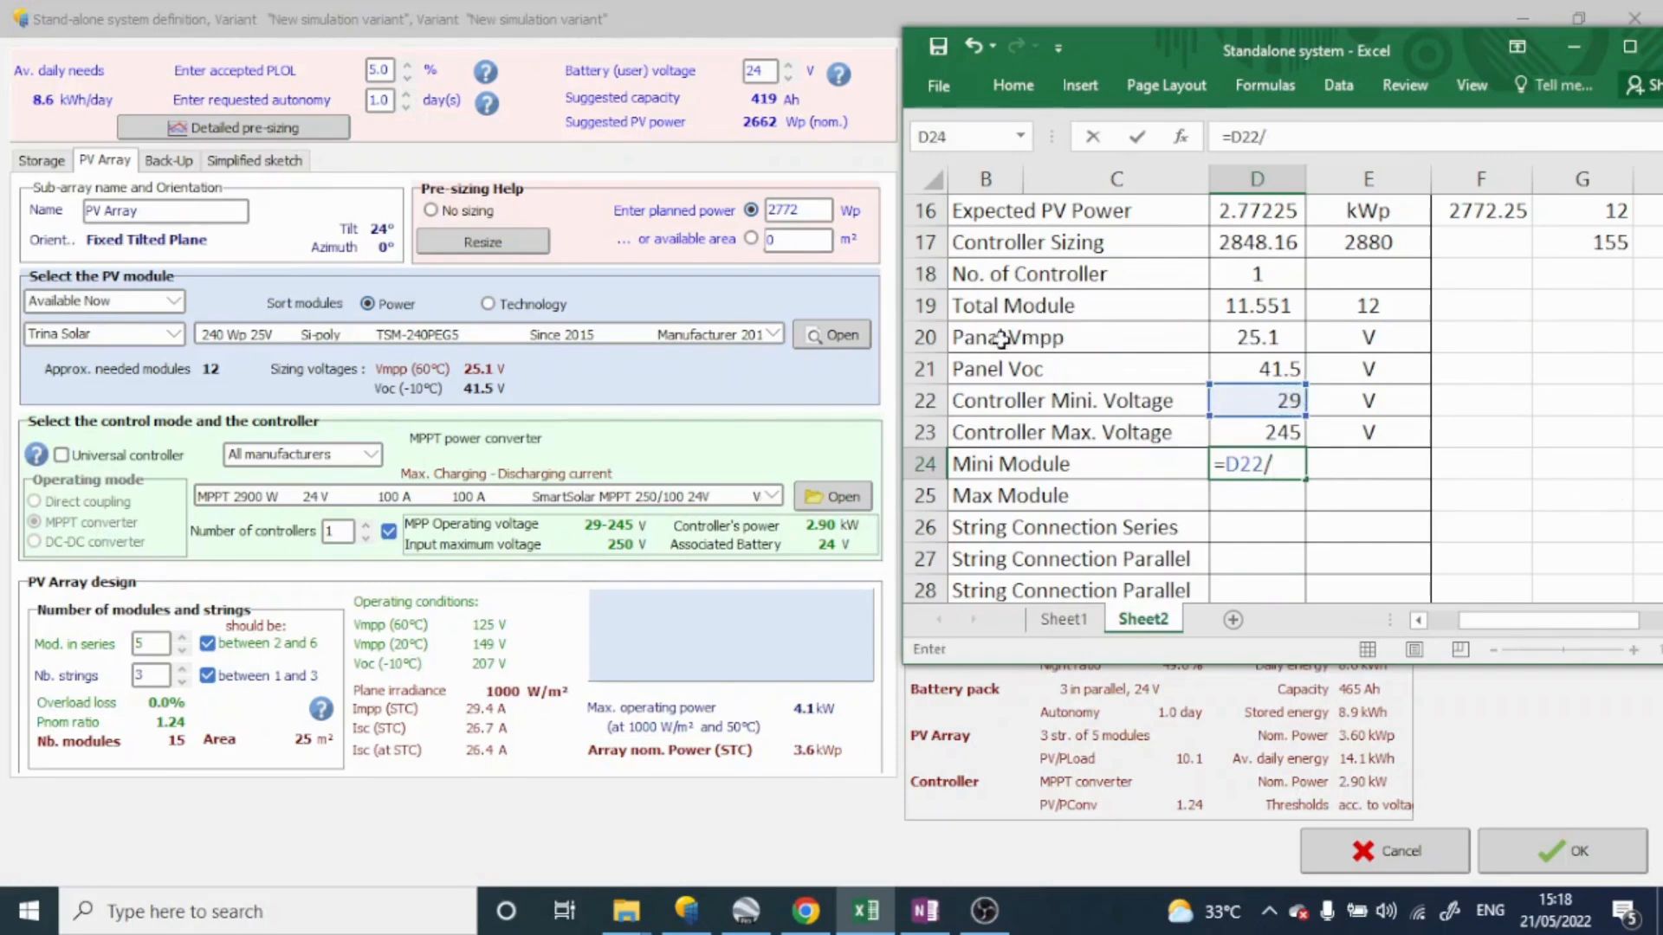
click(1264, 333)
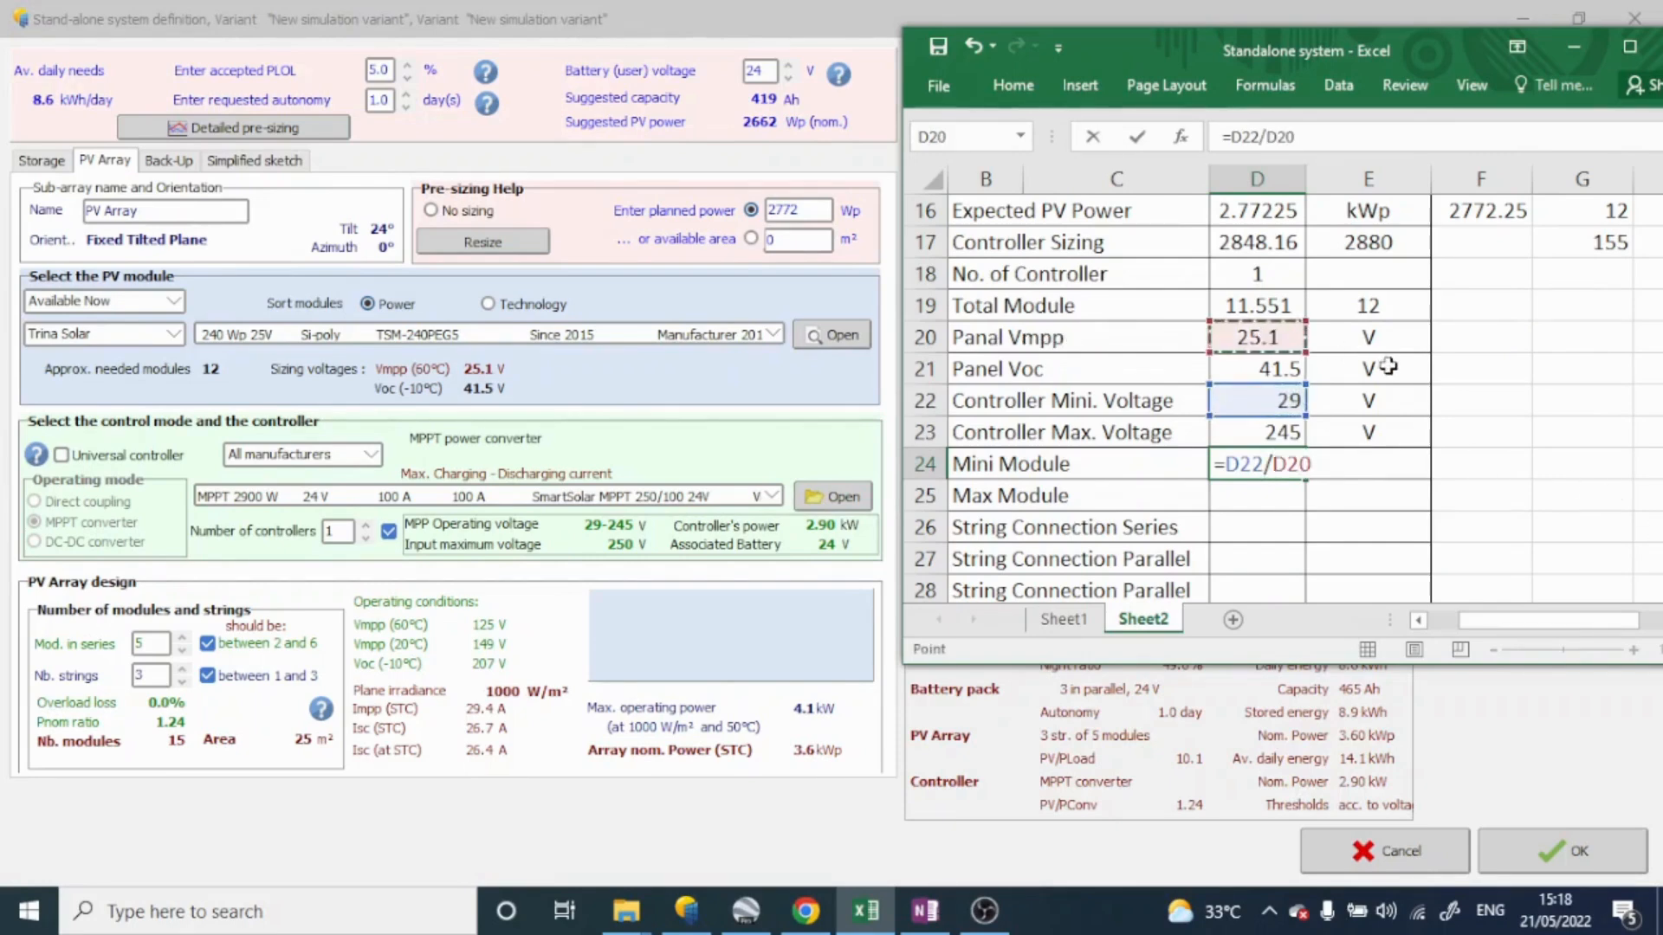
key(Return)
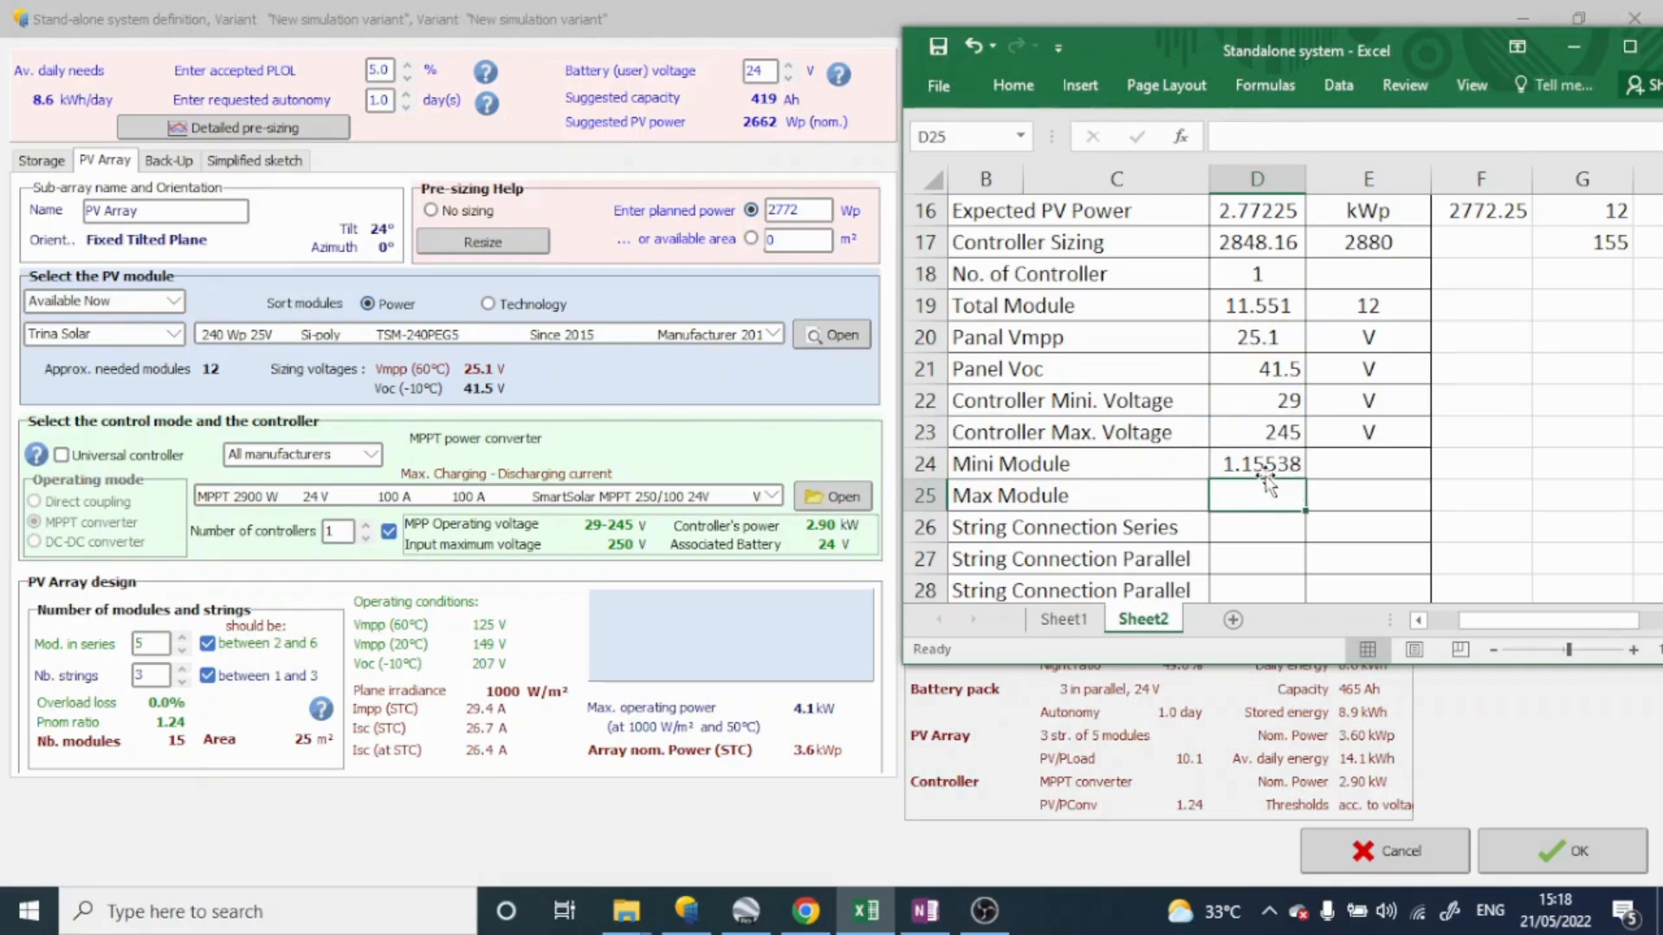
click(1377, 465)
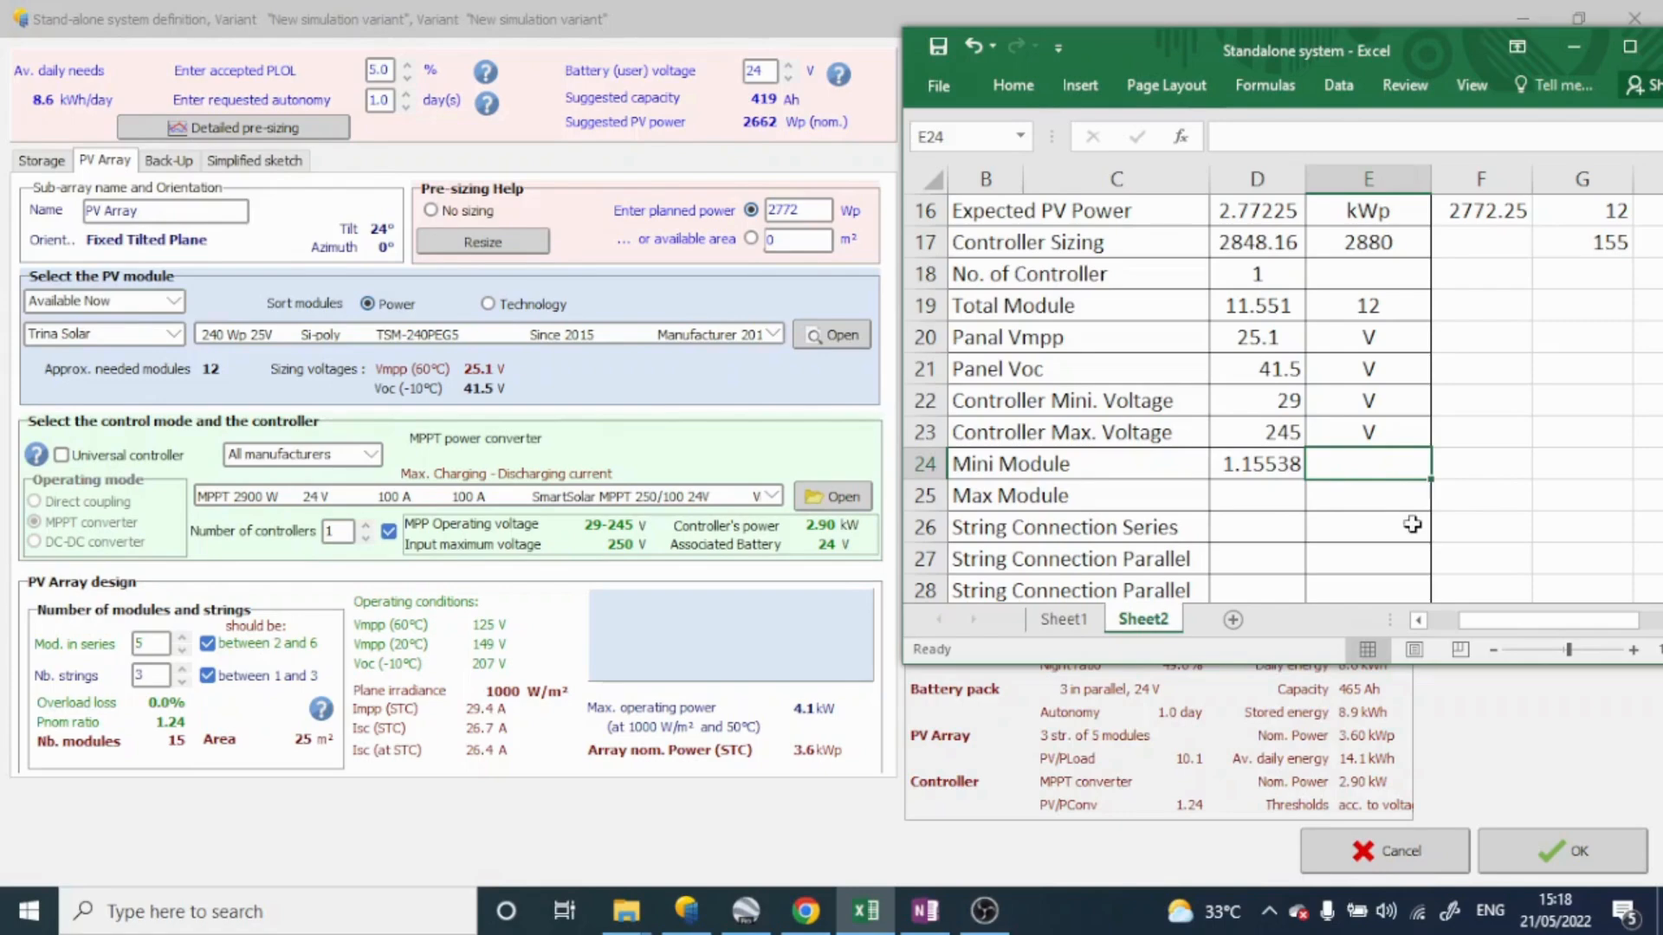
text(2)
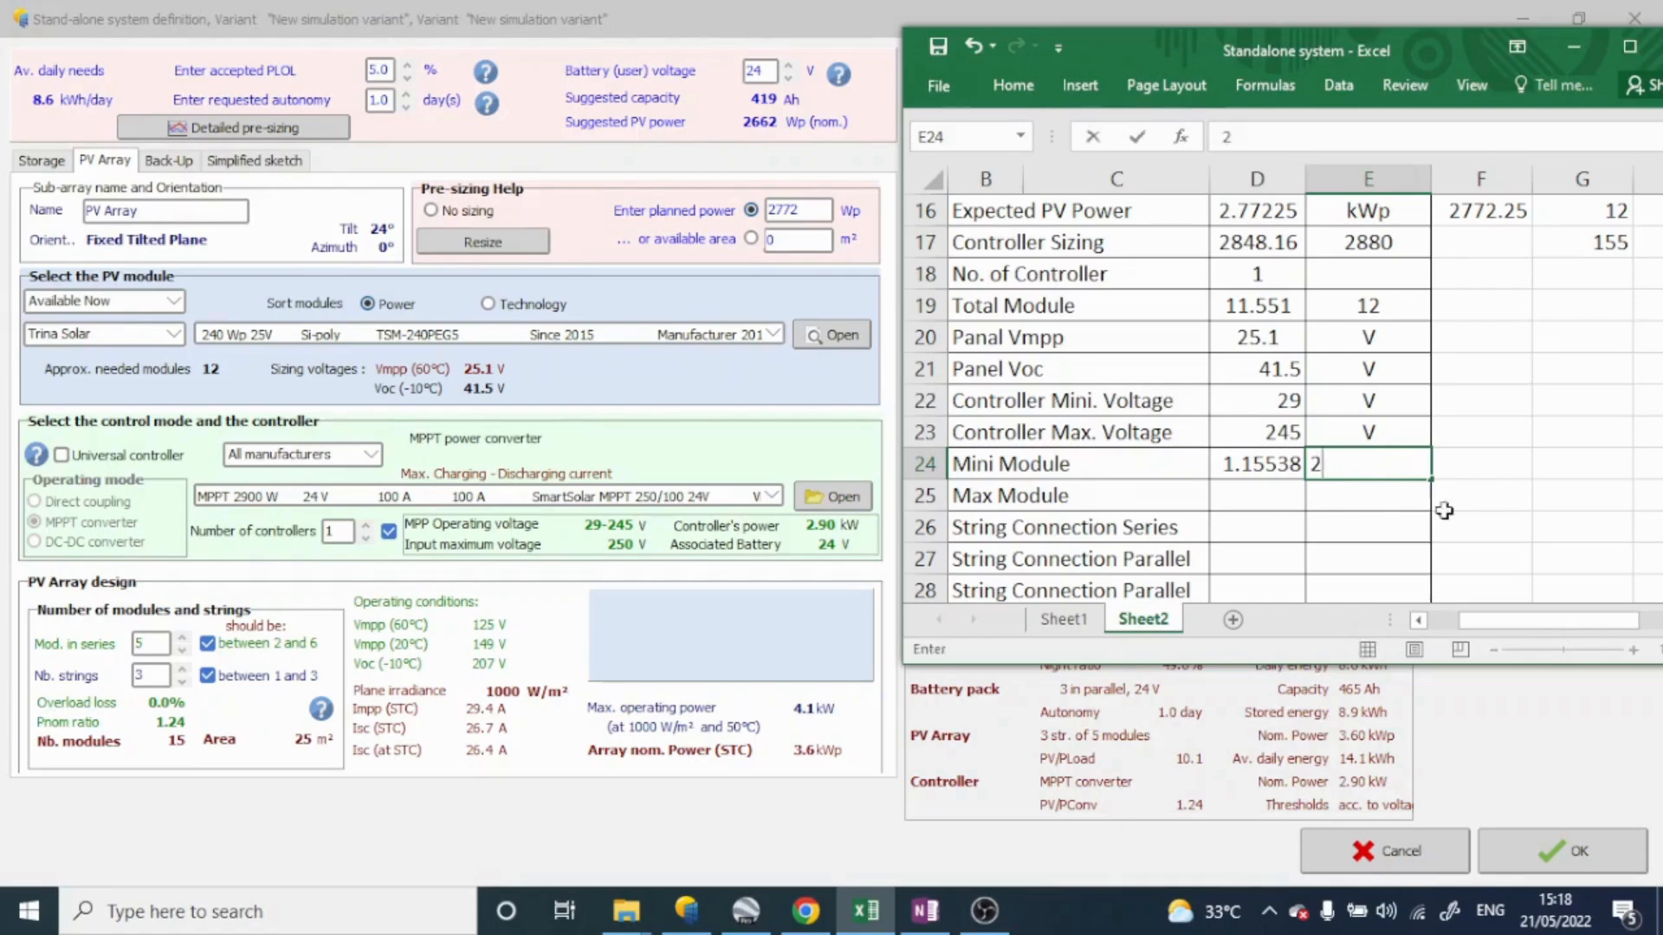
click(1518, 493)
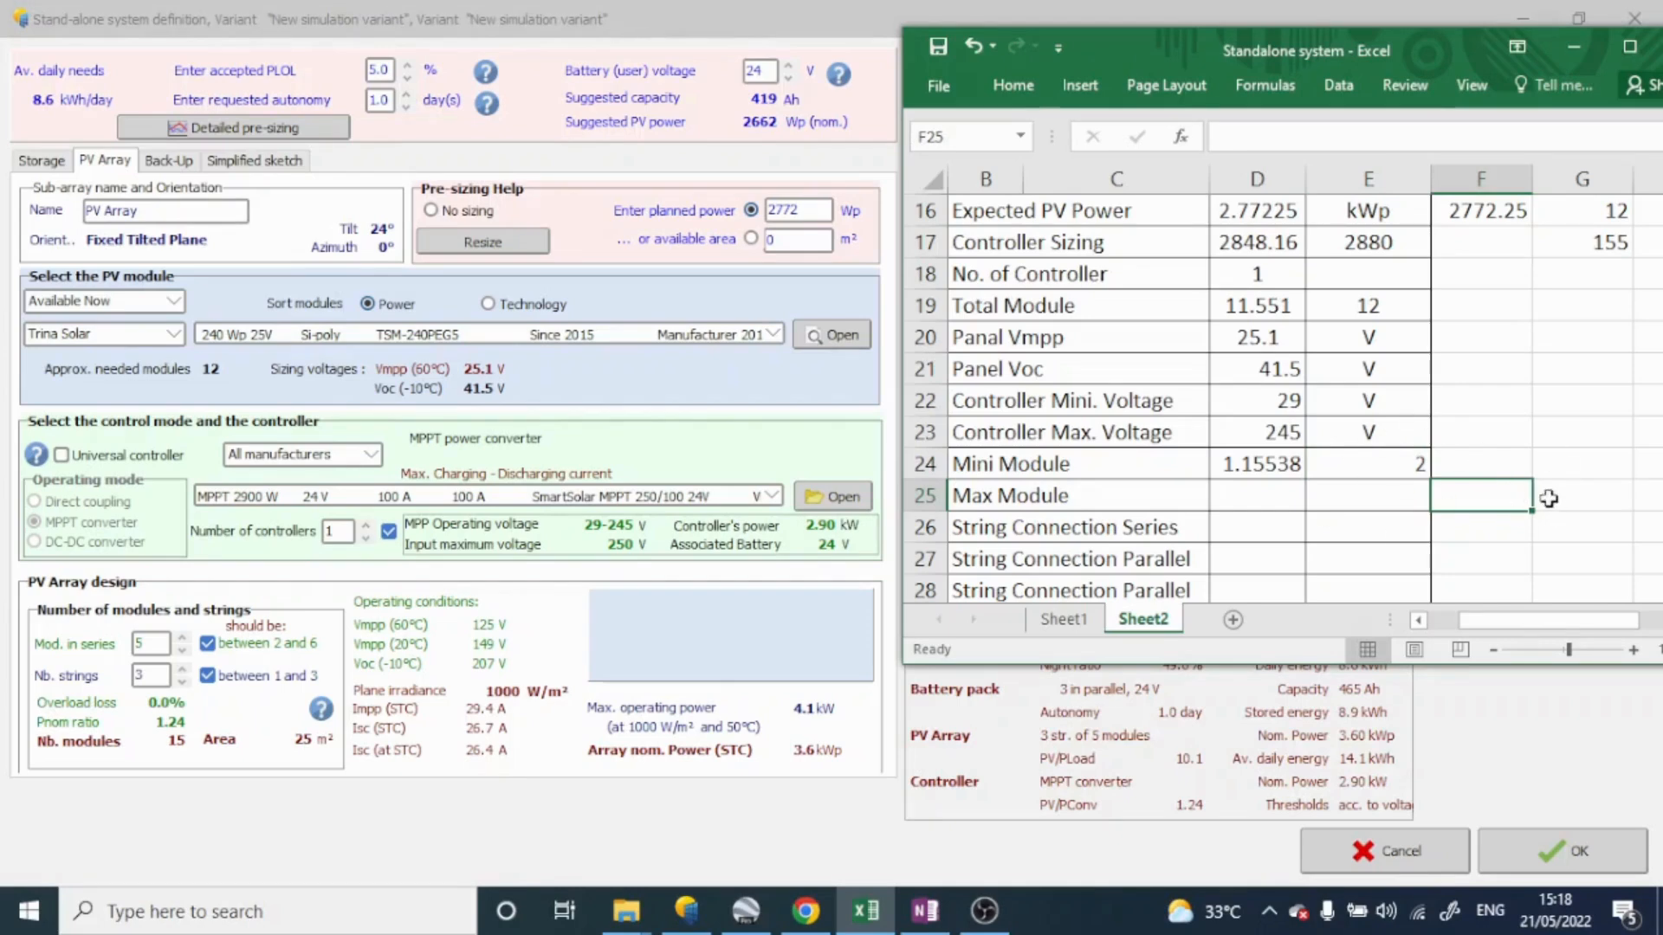
Step: Calculate Max Module in D25 as controller maximum voltage divided by panel Voc (=D23/D21), and enter the whole number 5 in E25
click(1280, 498)
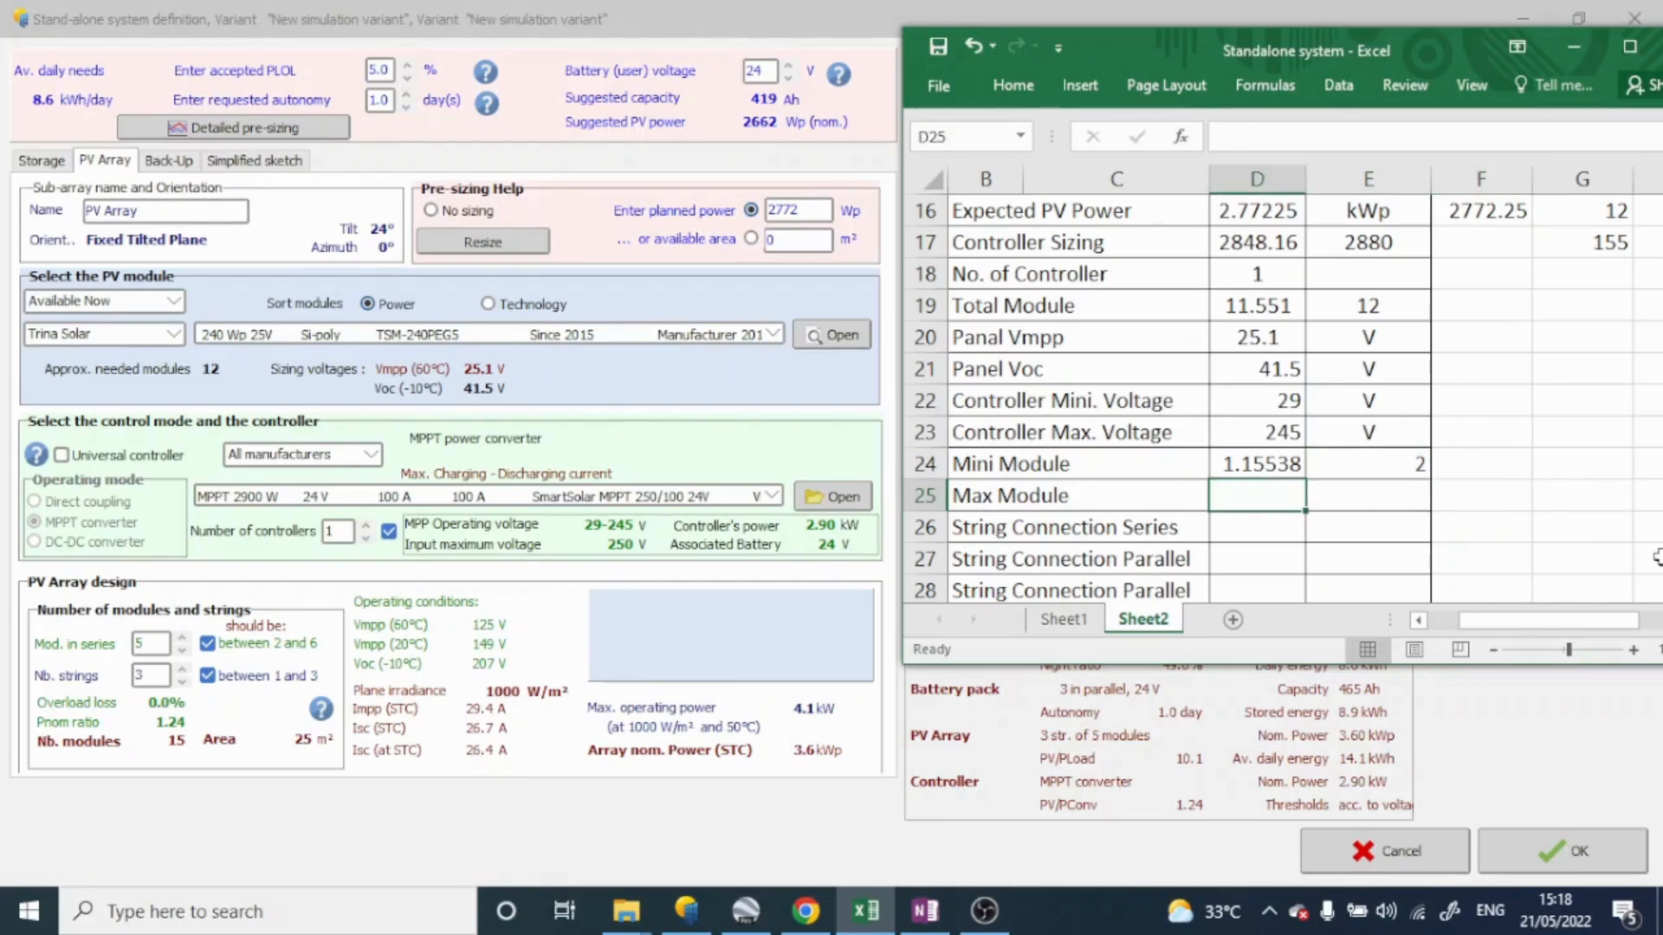
text(=)
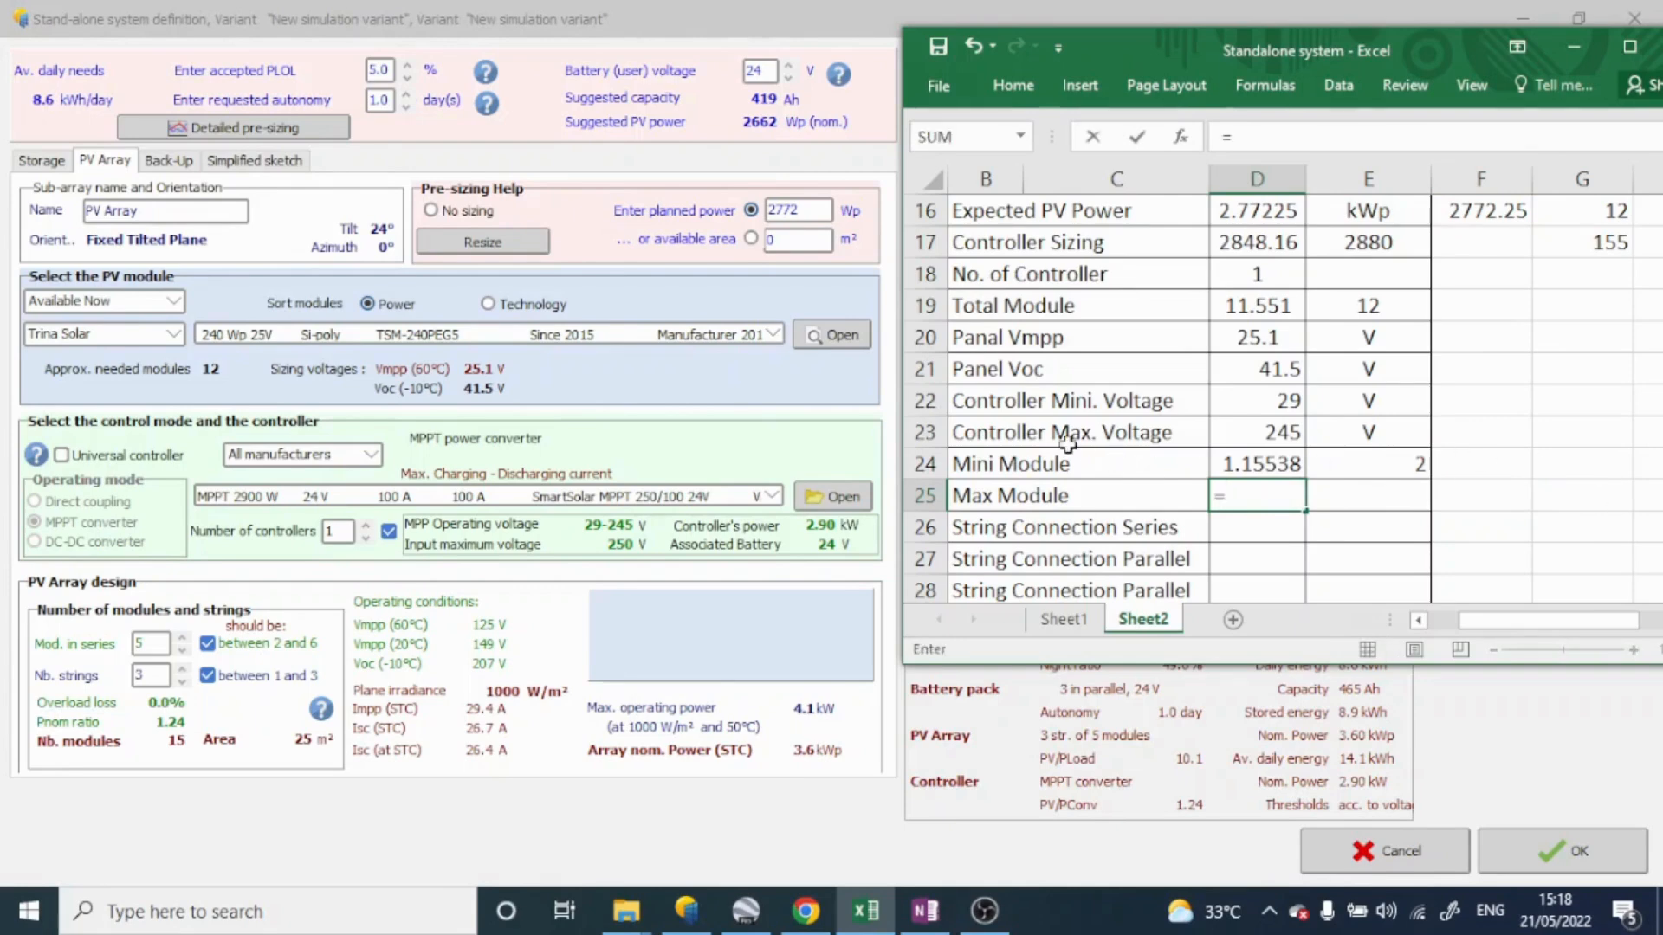
click(1279, 433)
text(/)
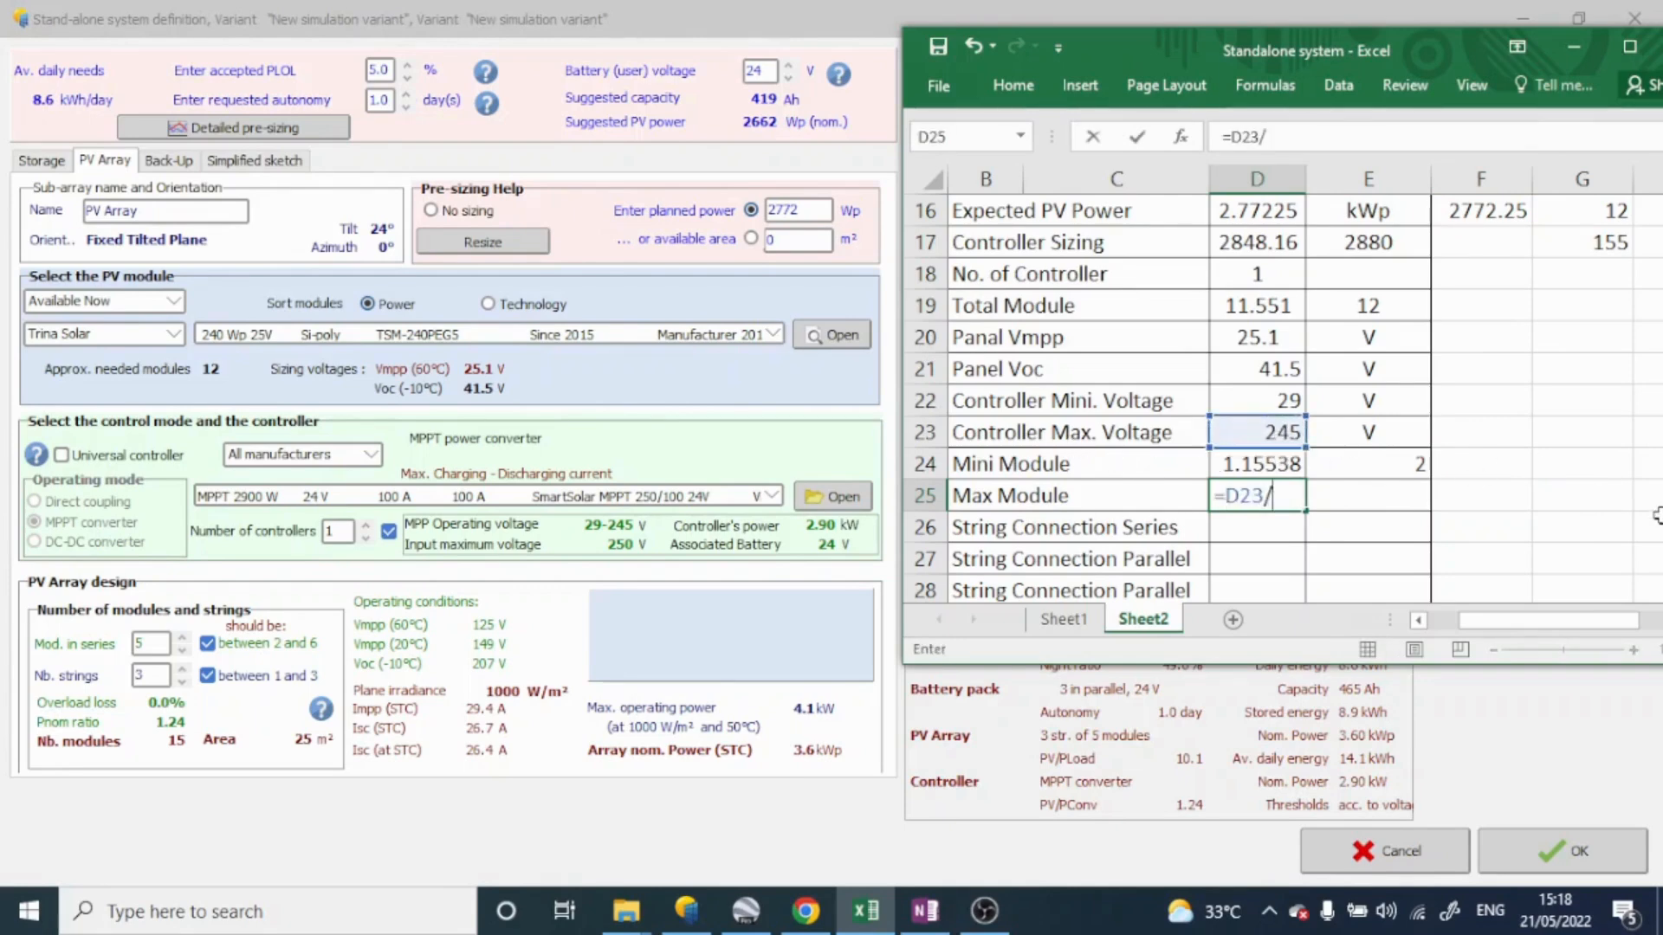
click(1266, 374)
key(Return)
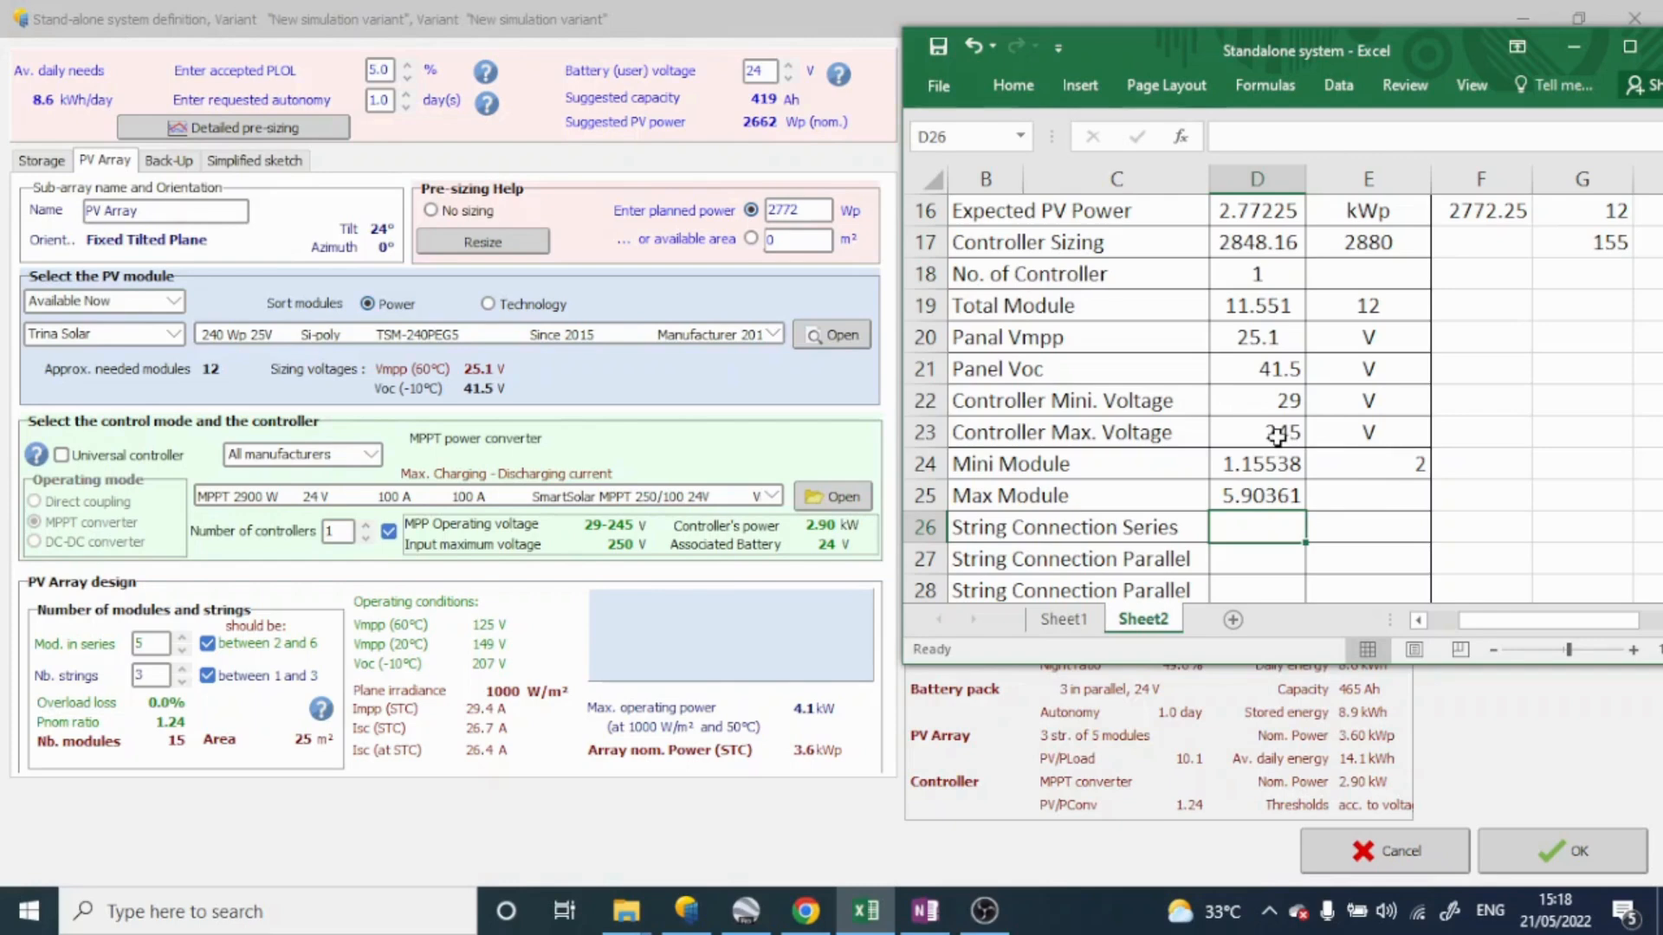
click(1372, 499)
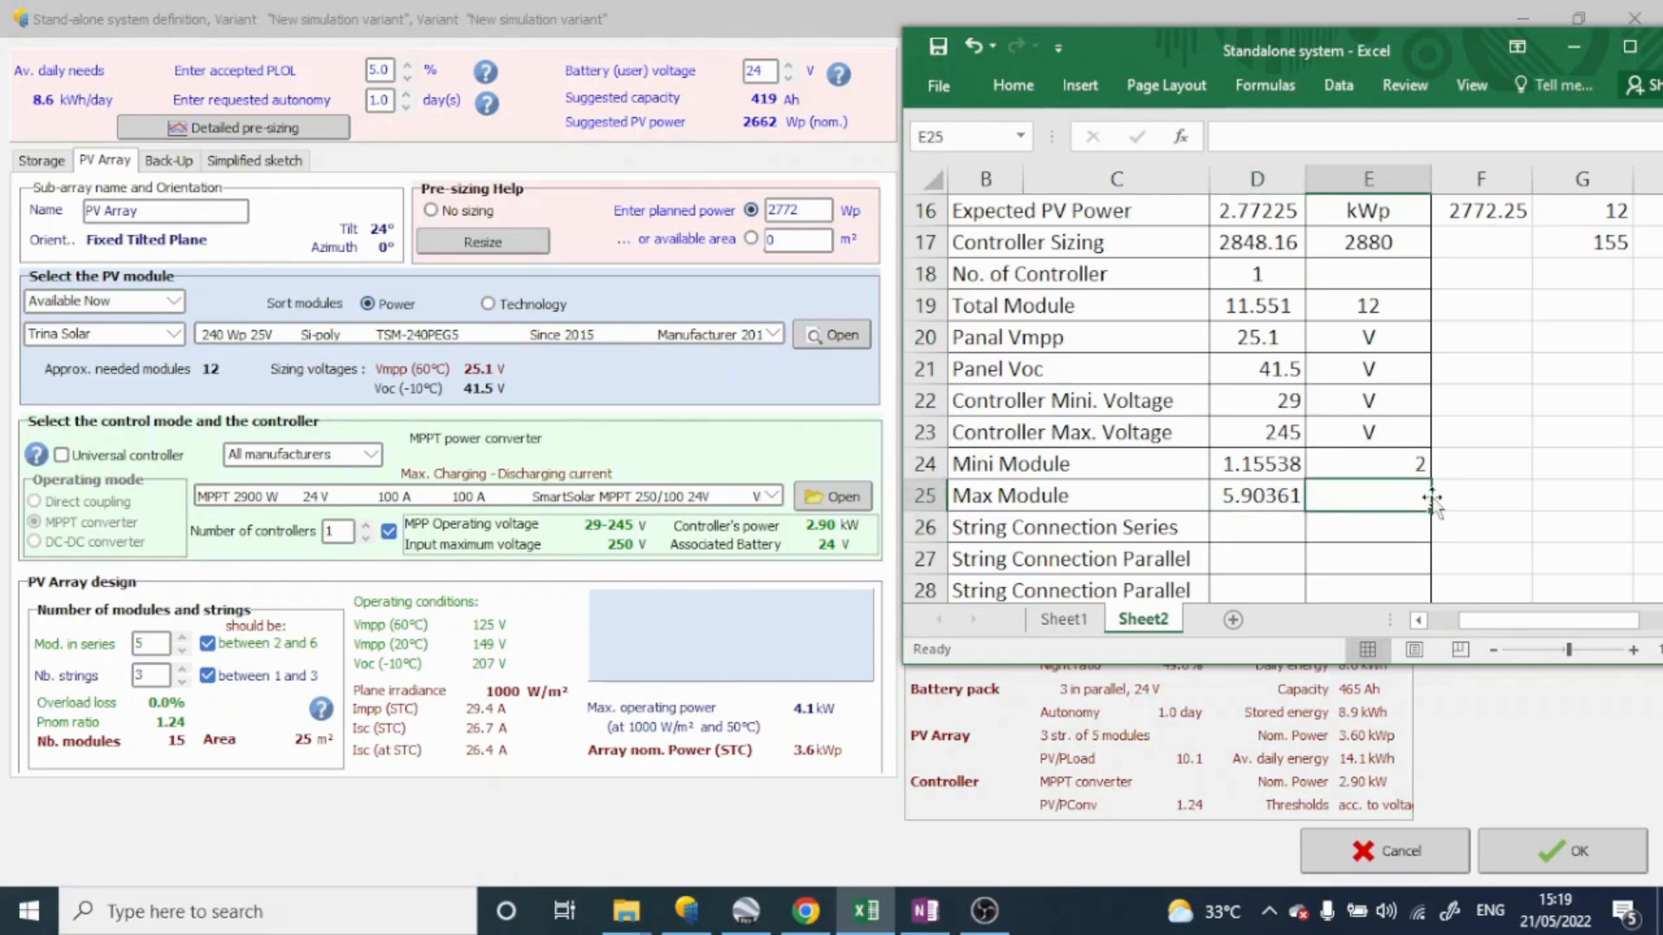
text(5)
click(1494, 524)
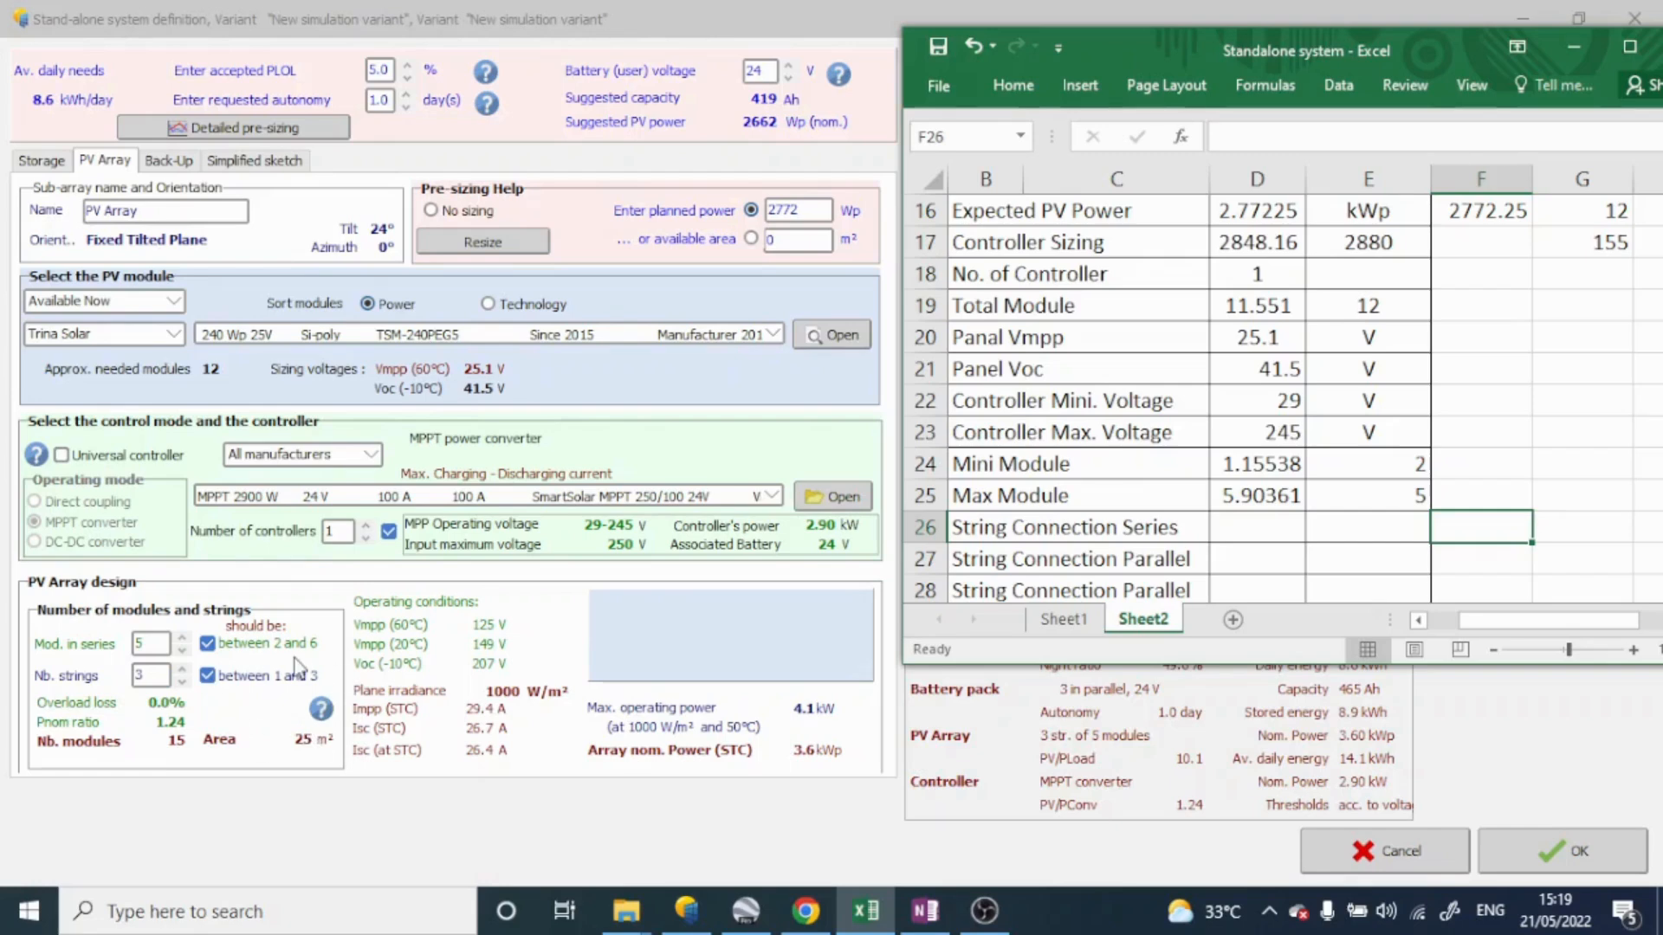
Step: Switch to PVsyst, try 5 modules in series for the PV array, and reduce the number to 4, comparing with the Excel sheet
click(164, 646)
click(164, 645)
key(BackSpace)
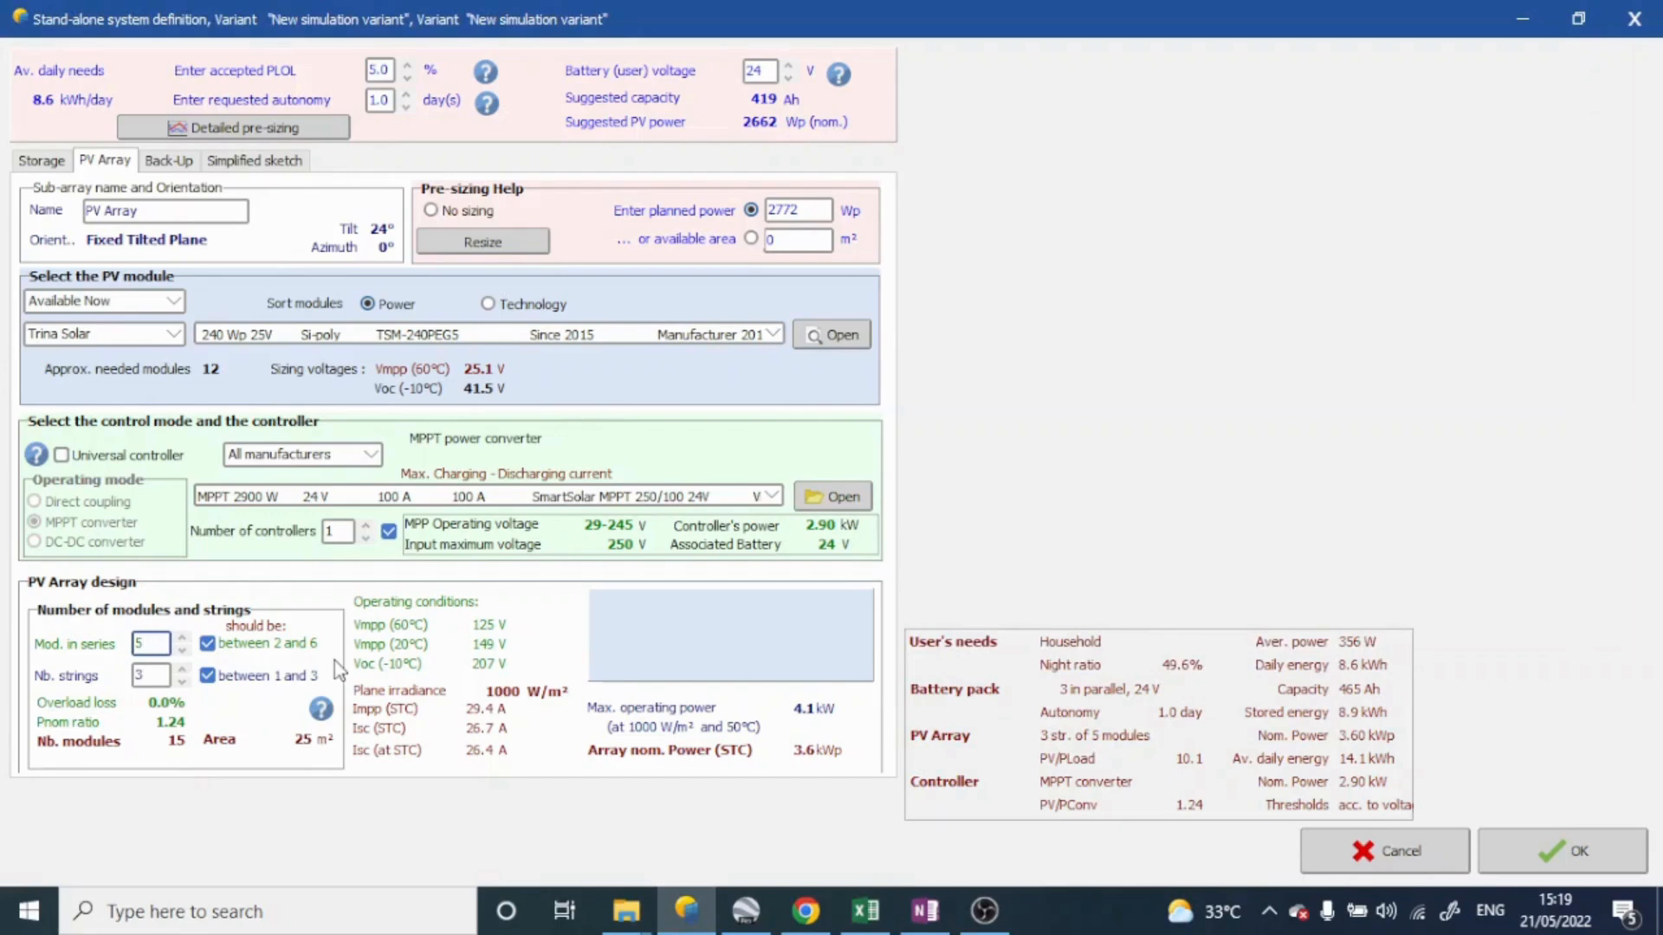
text(5)
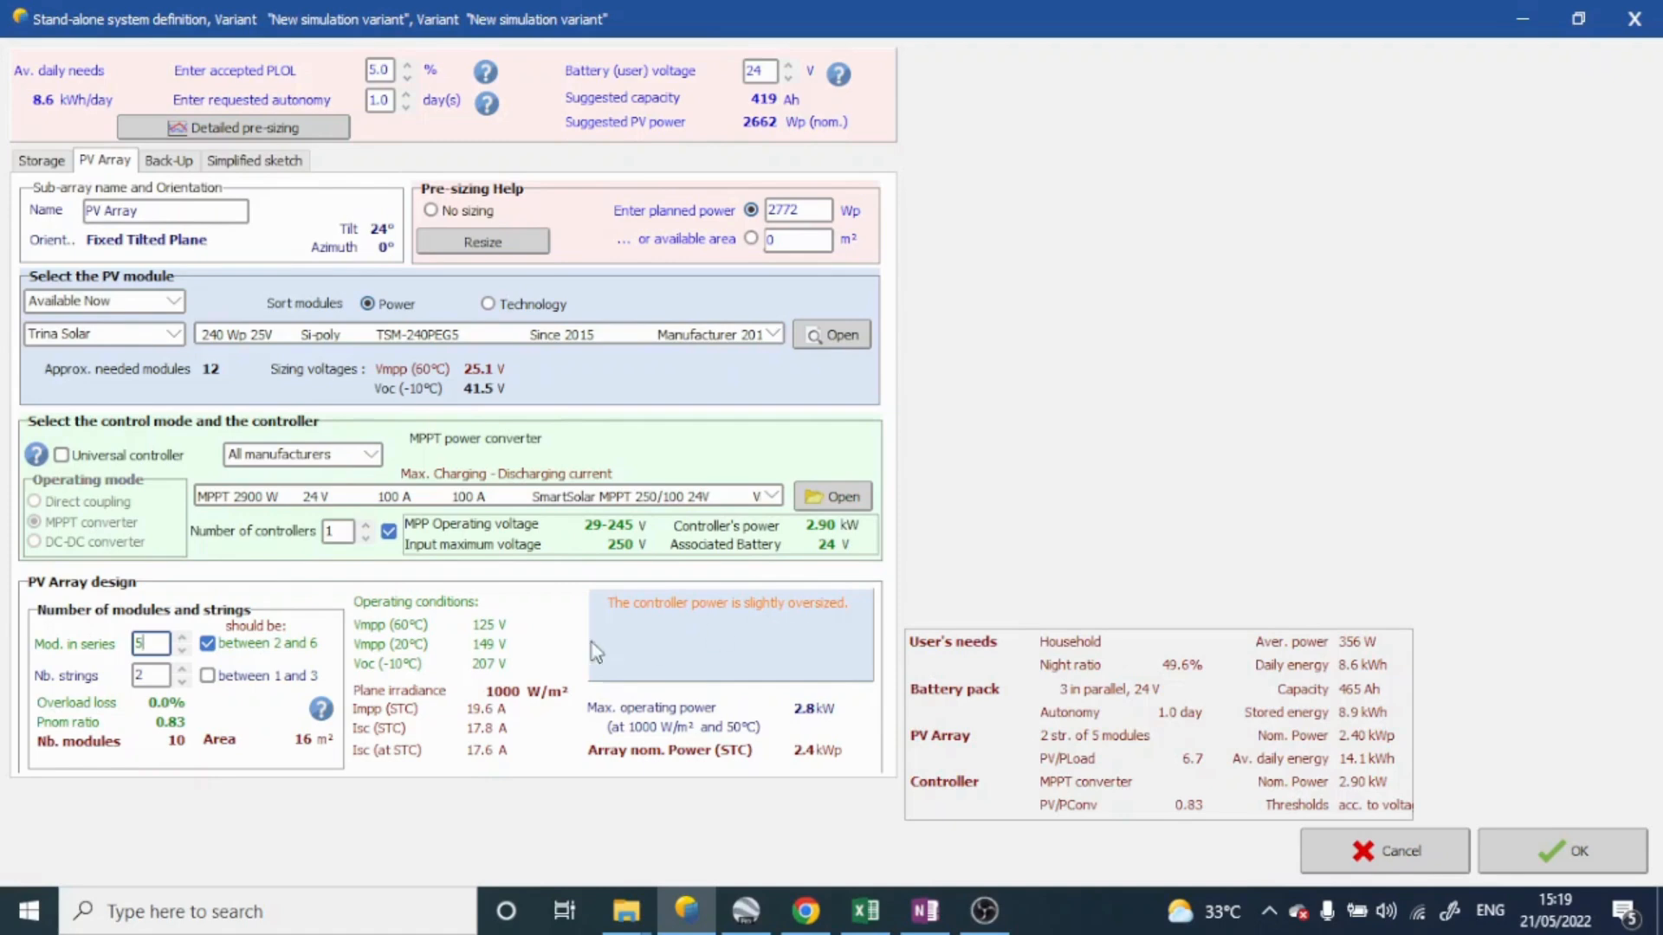
click(182, 652)
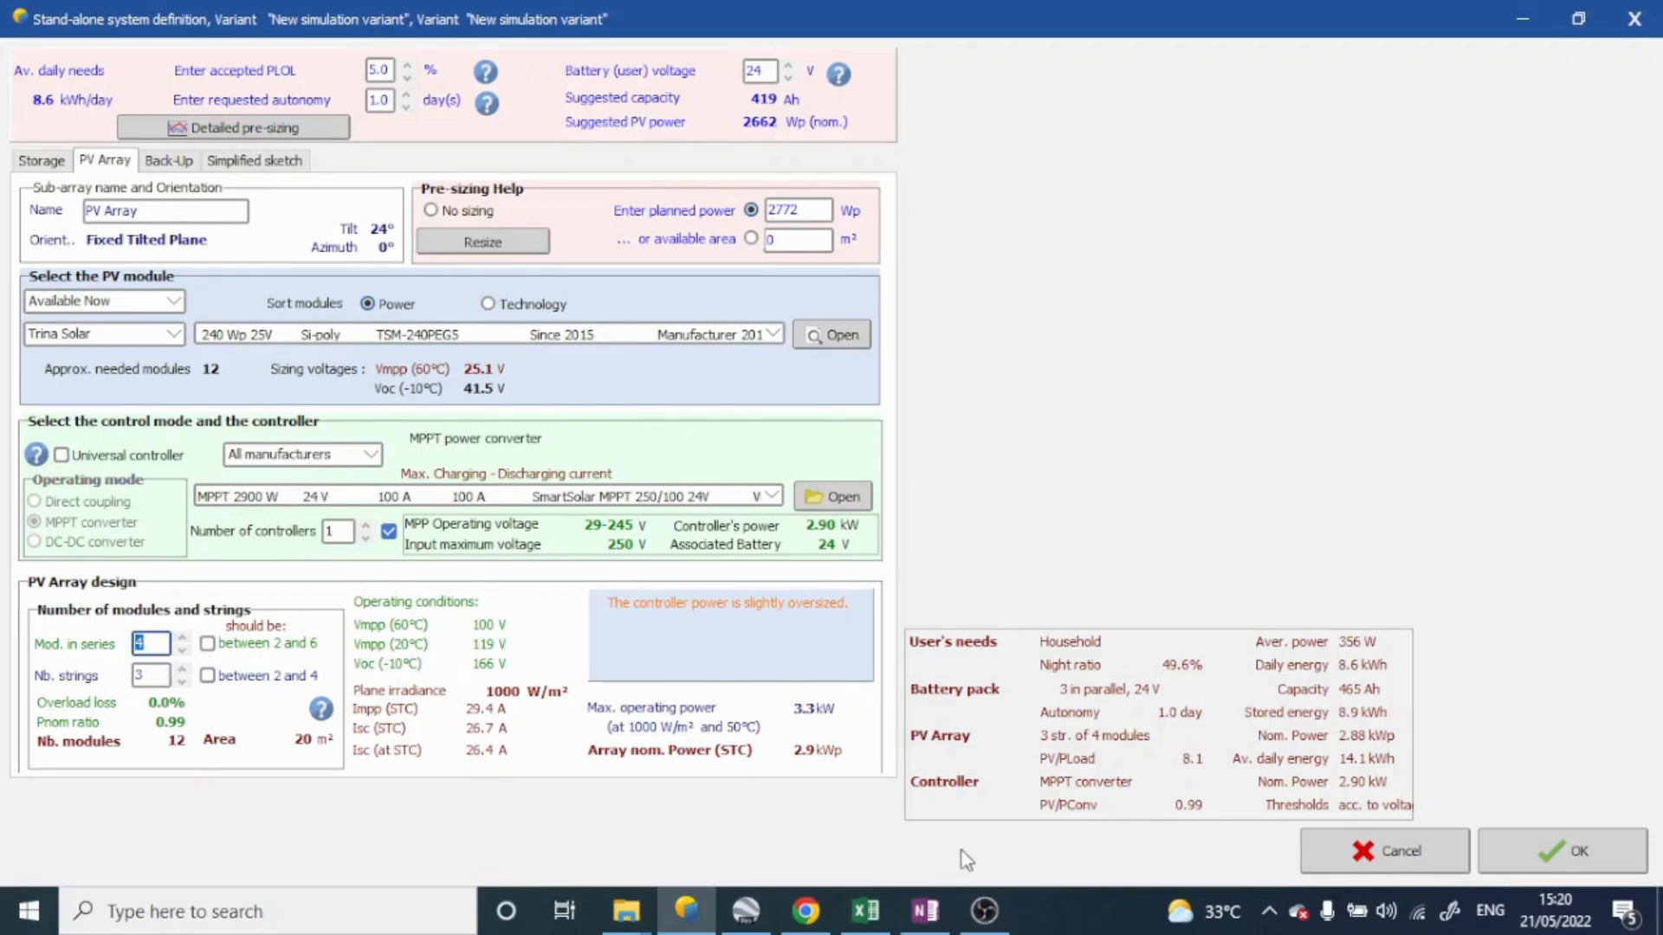
click(865, 910)
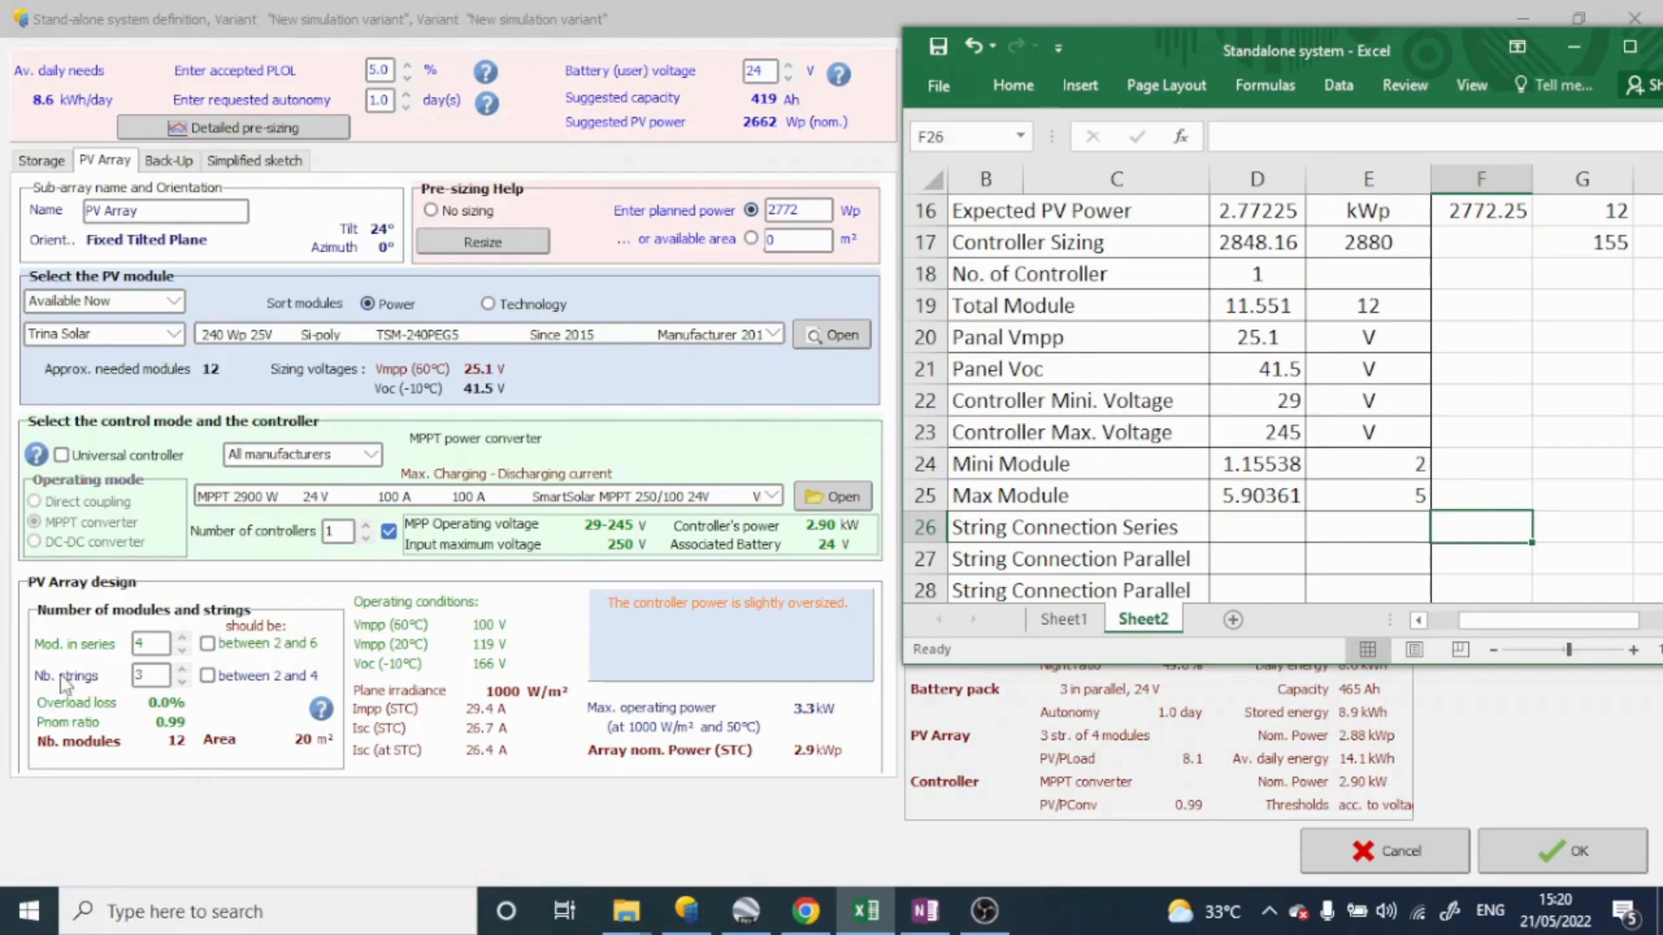
click(154, 658)
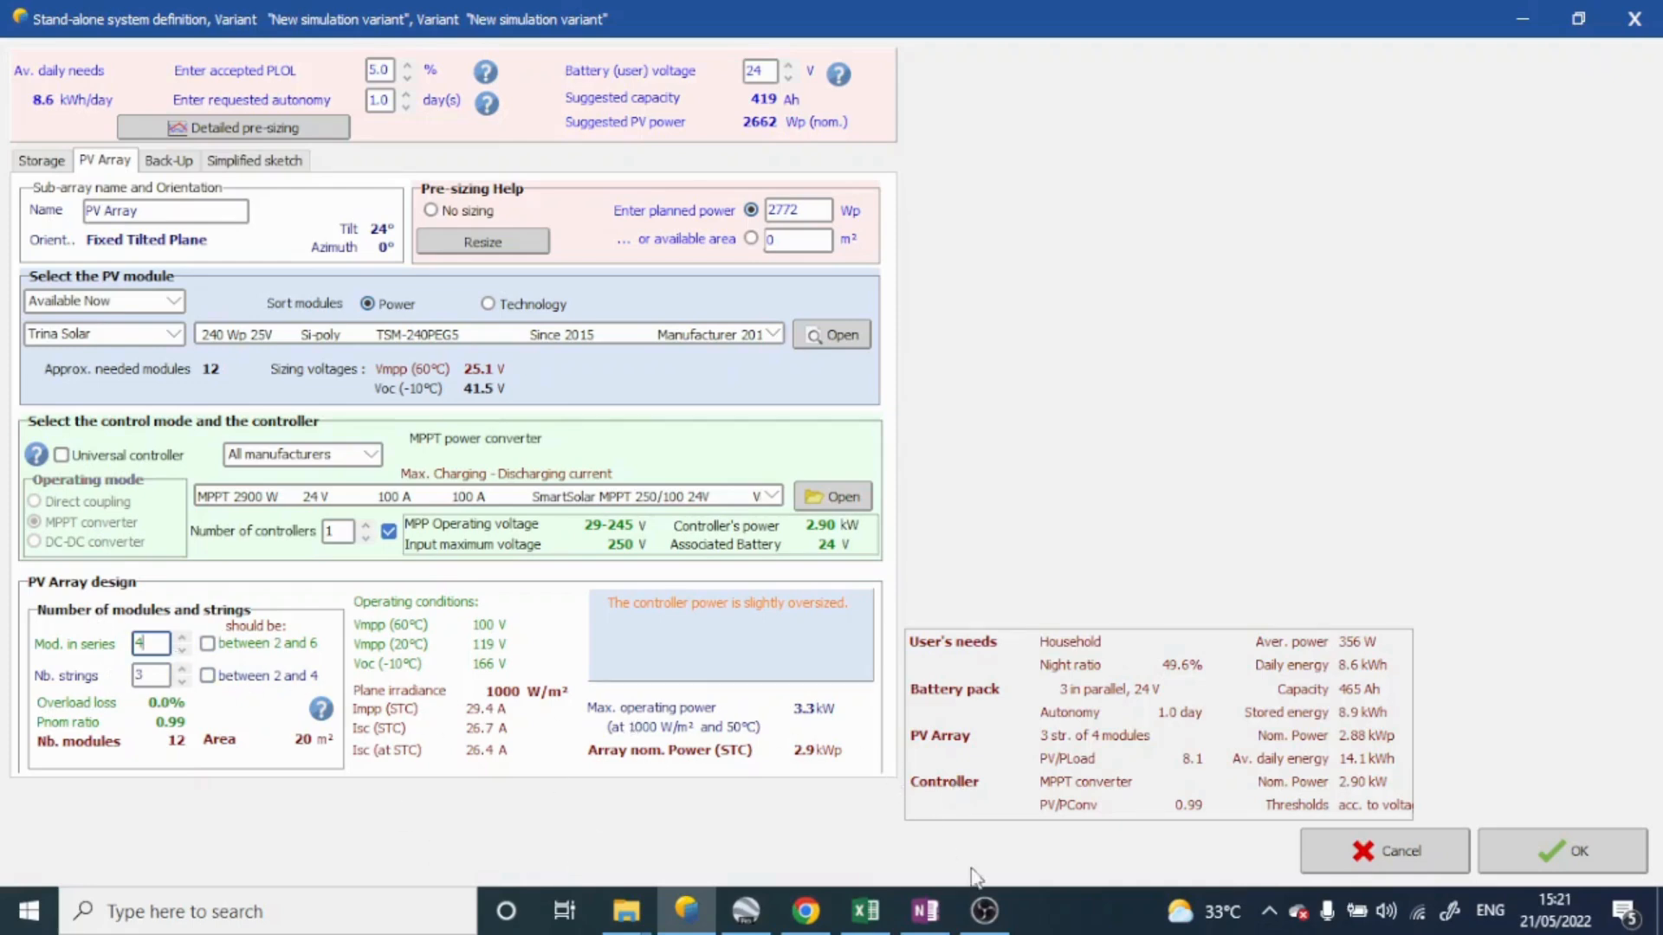
Step: Switch to OneNote and sketch a row of four series-connected modules with an output line, using a red pen
click(925, 911)
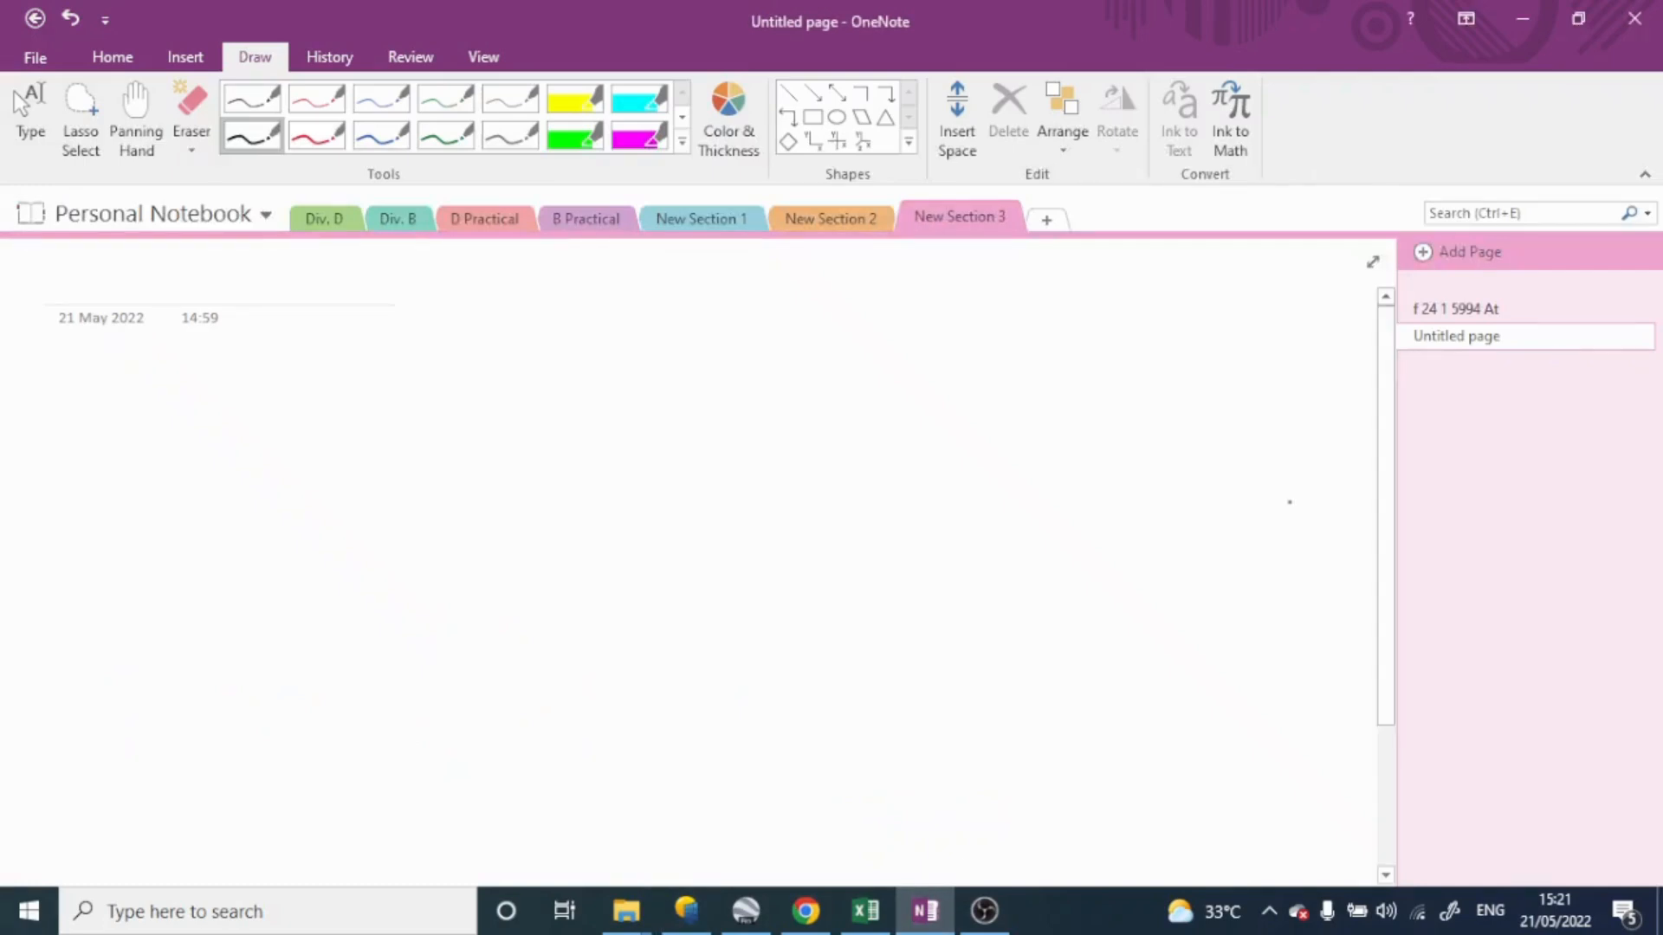
click(316, 138)
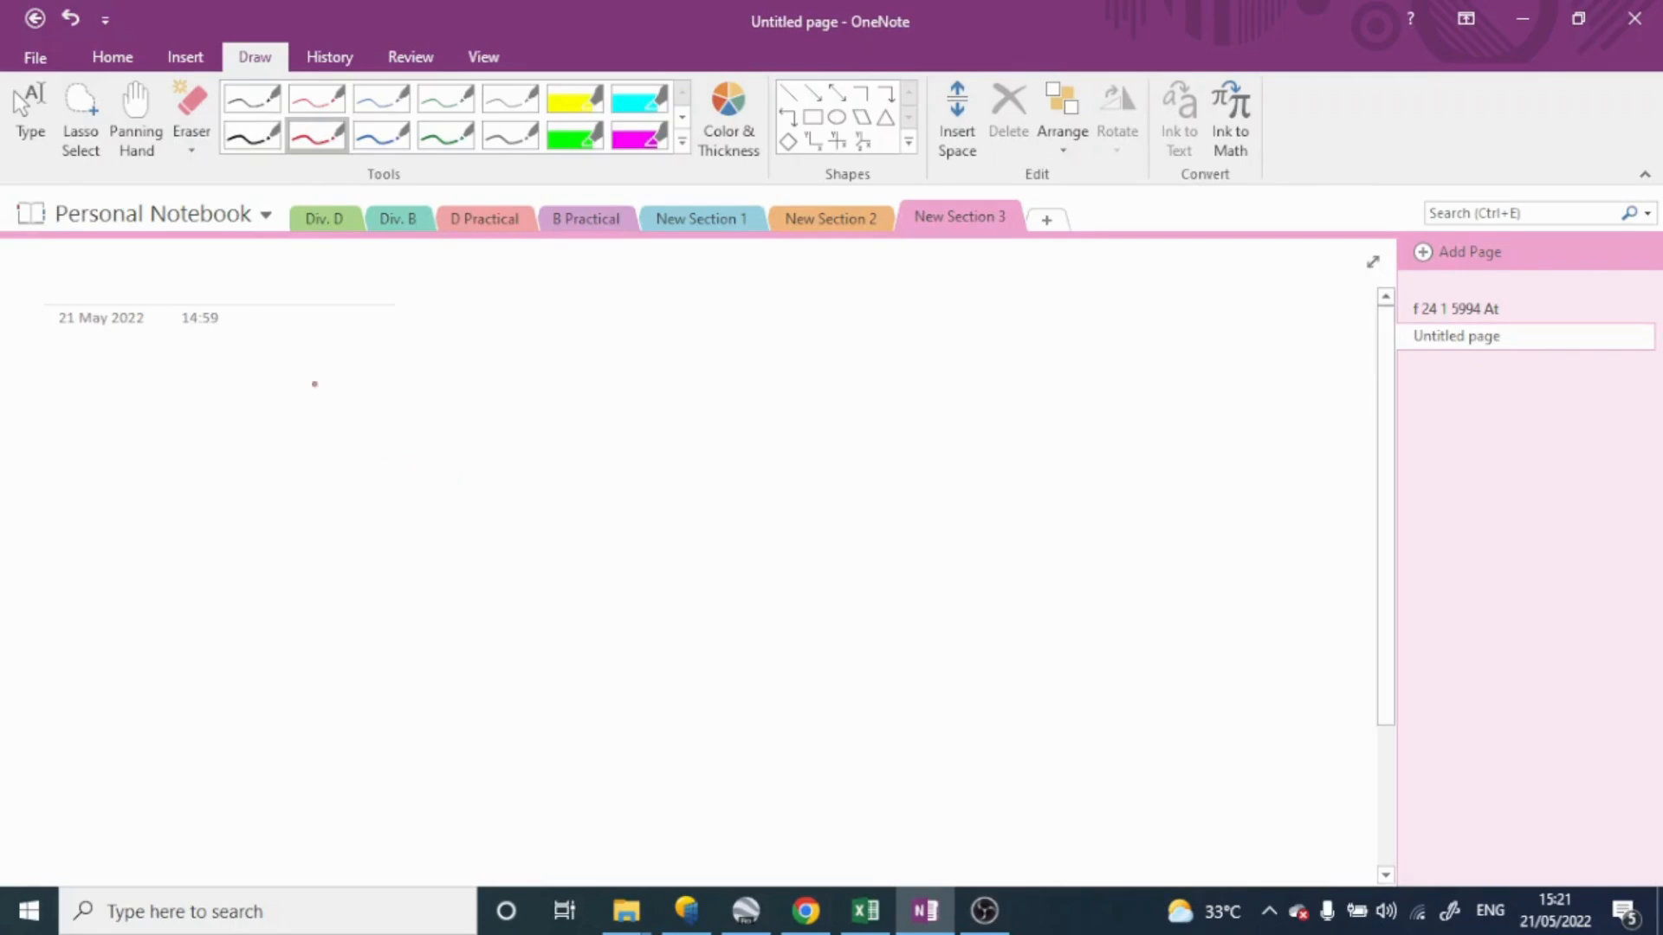
mouse_move(312, 374)
mouse_down()
mouse_move(386, 401)
mouse_move(309, 446)
mouse_up()
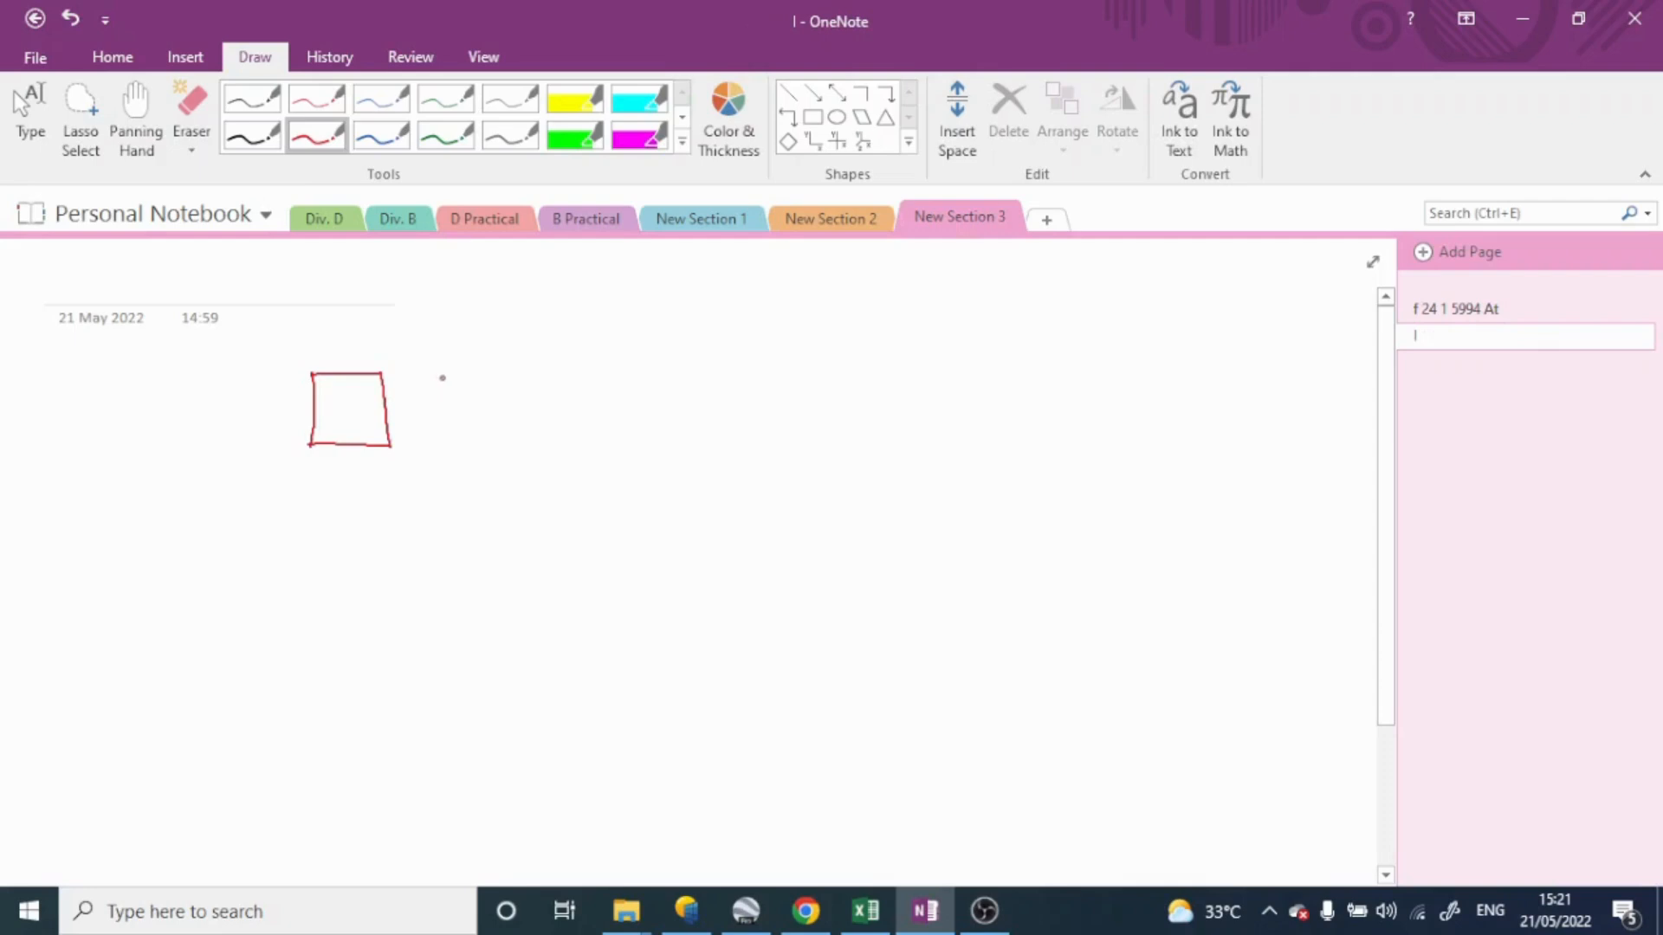
drag(438, 368, 437, 439)
mouse_move(436, 366)
mouse_down()
mouse_move(505, 364)
mouse_move(511, 443)
mouse_up()
drag(511, 443, 438, 440)
mouse_move(545, 364)
mouse_down()
mouse_move(543, 429)
mouse_move(598, 359)
mouse_up()
mouse_move(597, 359)
mouse_down()
mouse_move(595, 440)
mouse_move(631, 434)
mouse_up()
mouse_move(629, 370)
mouse_down()
mouse_move(698, 404)
mouse_move(625, 434)
mouse_up()
drag(386, 406, 429, 405)
drag(501, 403, 903, 392)
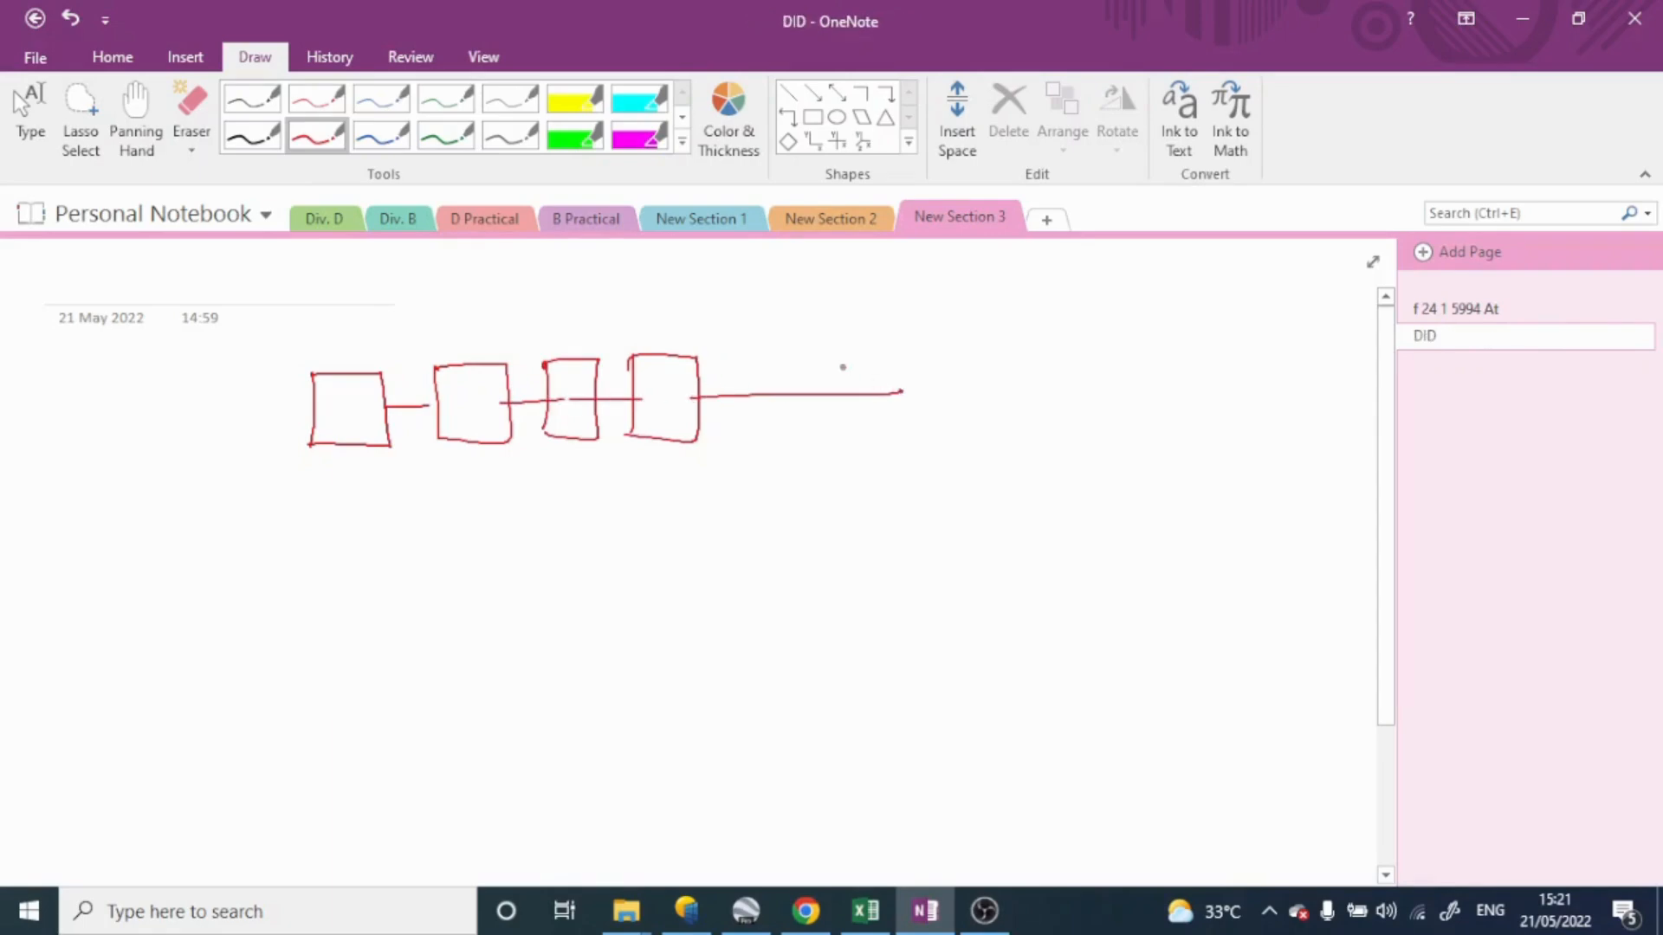
Step: Handwrite the label "strings" above the output line of the first module row
mouse_move(798, 321)
mouse_down()
mouse_move(780, 355)
mouse_move(796, 331)
mouse_up()
mouse_move(817, 308)
mouse_down()
mouse_move(808, 345)
mouse_move(844, 315)
mouse_up()
mouse_move(837, 314)
mouse_down()
mouse_move(829, 346)
mouse_move(923, 310)
mouse_up()
click(857, 297)
drag(918, 334, 938, 309)
Step: Sketch a second row of four modules below the first and join them with a line extending past the last module
mouse_move(307, 523)
mouse_down()
mouse_move(314, 588)
mouse_move(386, 591)
mouse_move(517, 499)
mouse_move(448, 575)
mouse_up()
drag(559, 491, 558, 574)
mouse_move(557, 497)
mouse_down()
mouse_move(606, 529)
mouse_move(568, 576)
mouse_up()
mouse_move(651, 489)
mouse_down()
mouse_move(648, 568)
mouse_move(624, 561)
mouse_up()
drag(353, 543, 931, 524)
Step: Sketch a third string of four modules beneath the second row, connected by its own output line
drag(327, 649, 330, 727)
mouse_move(322, 645)
mouse_down()
mouse_move(381, 648)
mouse_move(322, 721)
mouse_up()
drag(433, 641, 429, 737)
mouse_move(431, 641)
mouse_down()
mouse_move(490, 684)
mouse_move(433, 724)
mouse_up()
mouse_move(533, 634)
mouse_down()
mouse_move(523, 718)
mouse_move(543, 698)
mouse_up()
mouse_move(633, 625)
mouse_down()
mouse_move(630, 709)
mouse_move(631, 695)
mouse_up()
drag(381, 684, 890, 658)
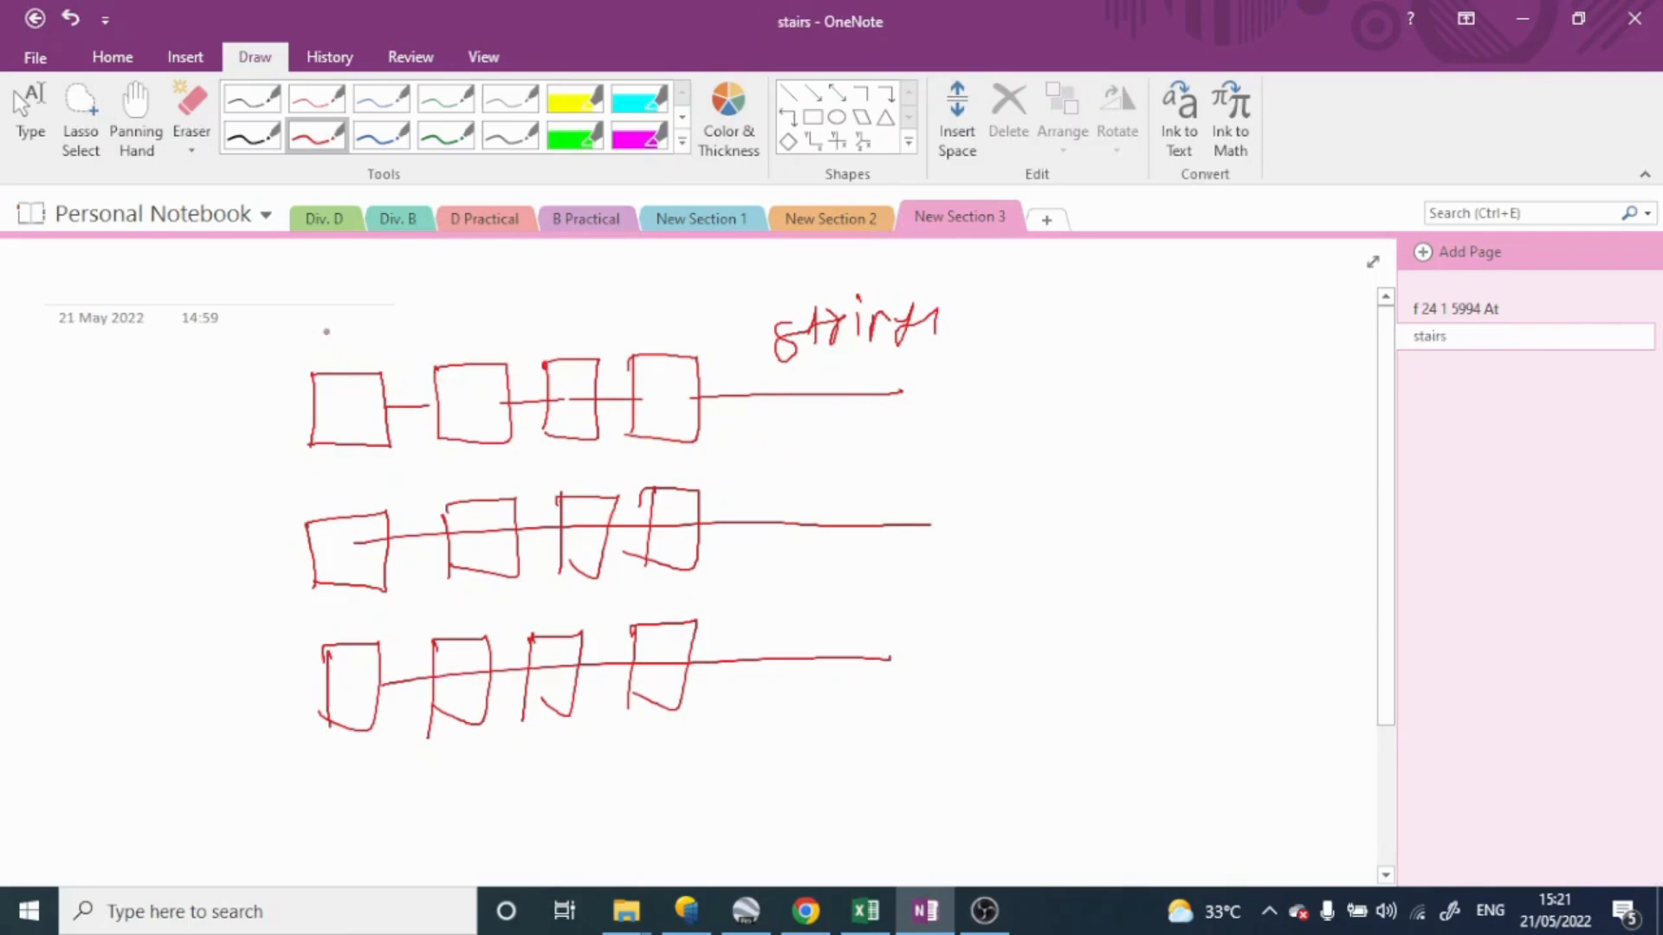
Step: Handwrite "Vmpp =" above the first row of modules
drag(266, 292, 351, 314)
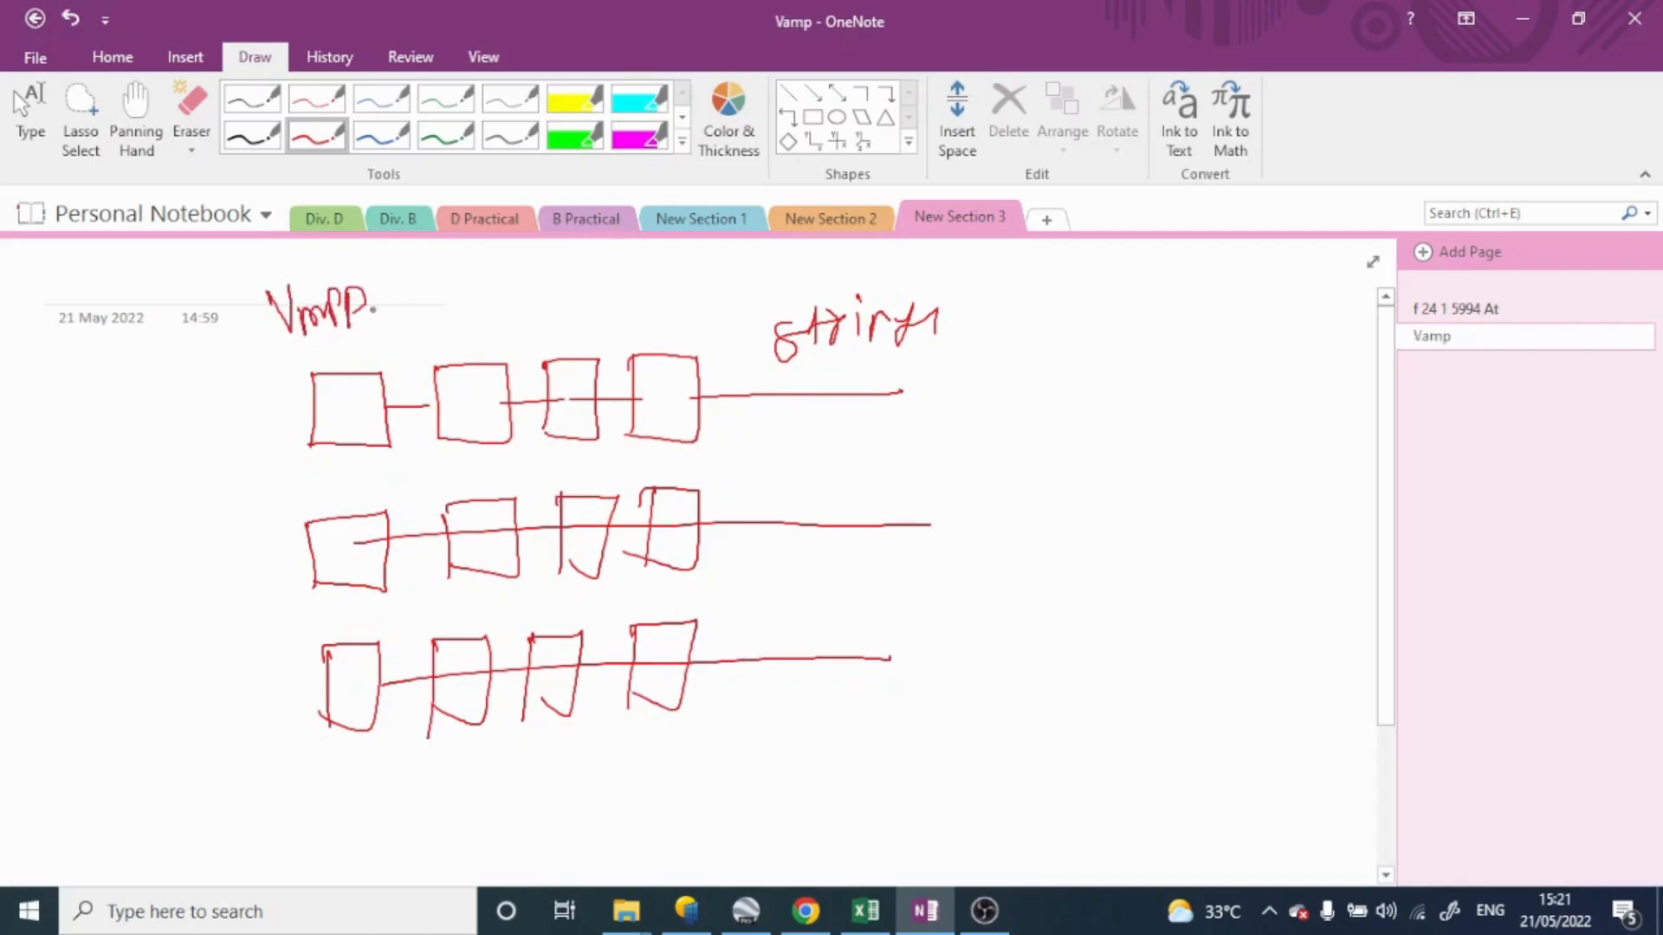
drag(370, 310, 379, 308)
drag(370, 319, 380, 318)
Step: Look up the module's Vmpp in PVsyst and handwrite an underlined "25.1V × 4 =" beside the Vmpp label in OneNote
click(686, 910)
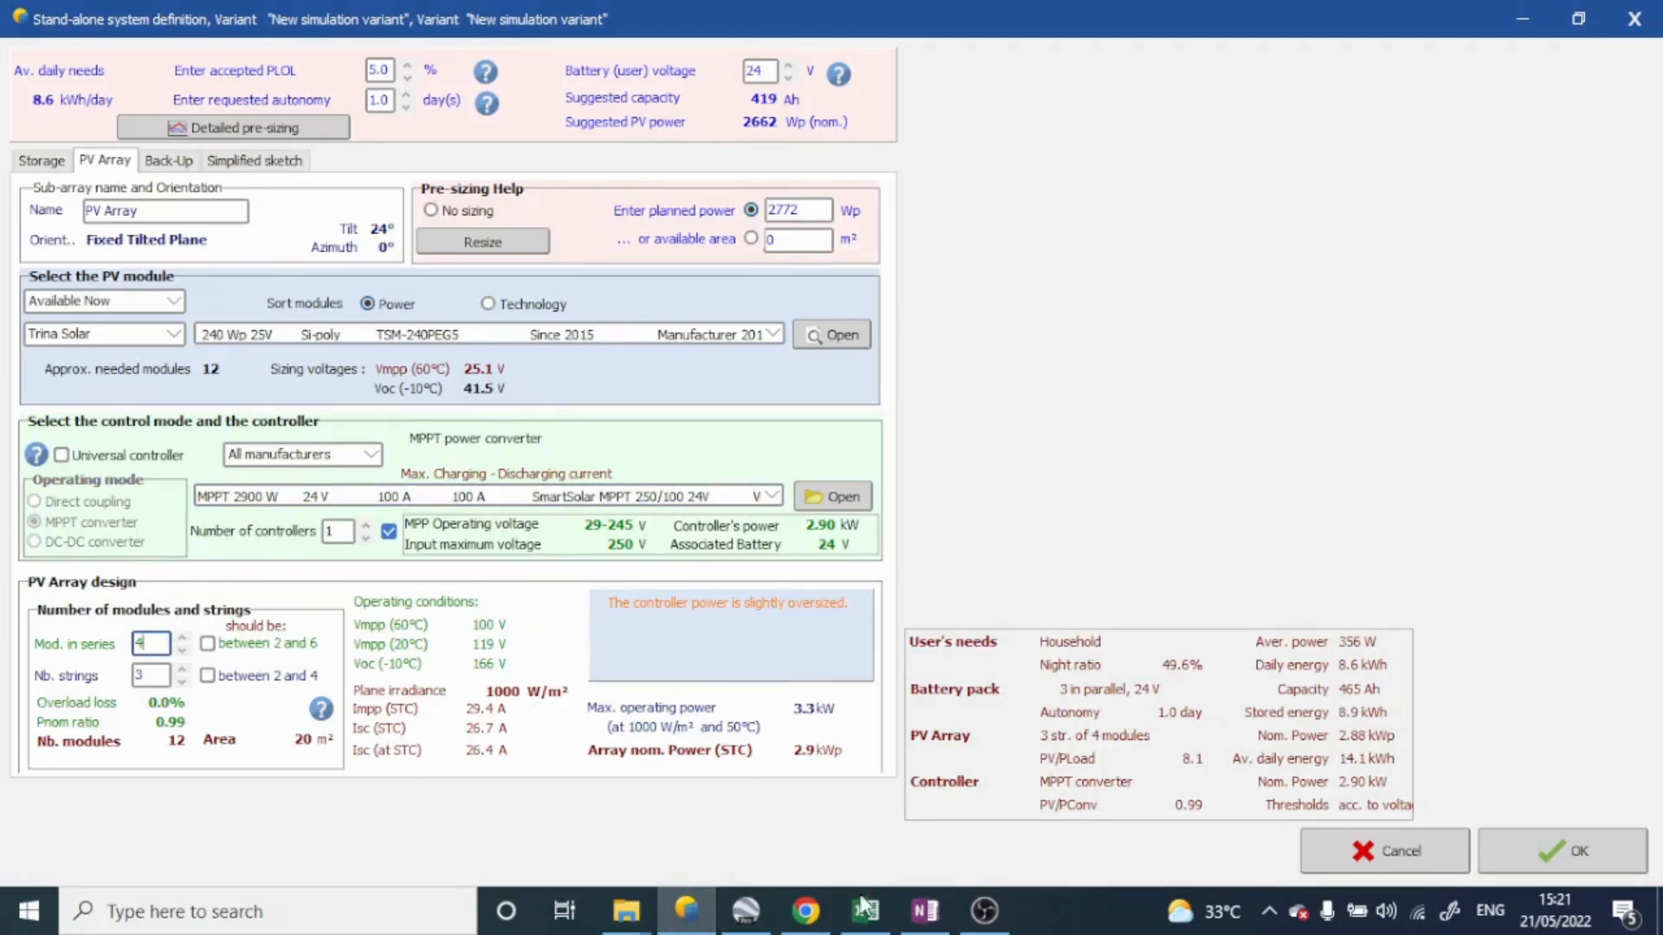
click(925, 910)
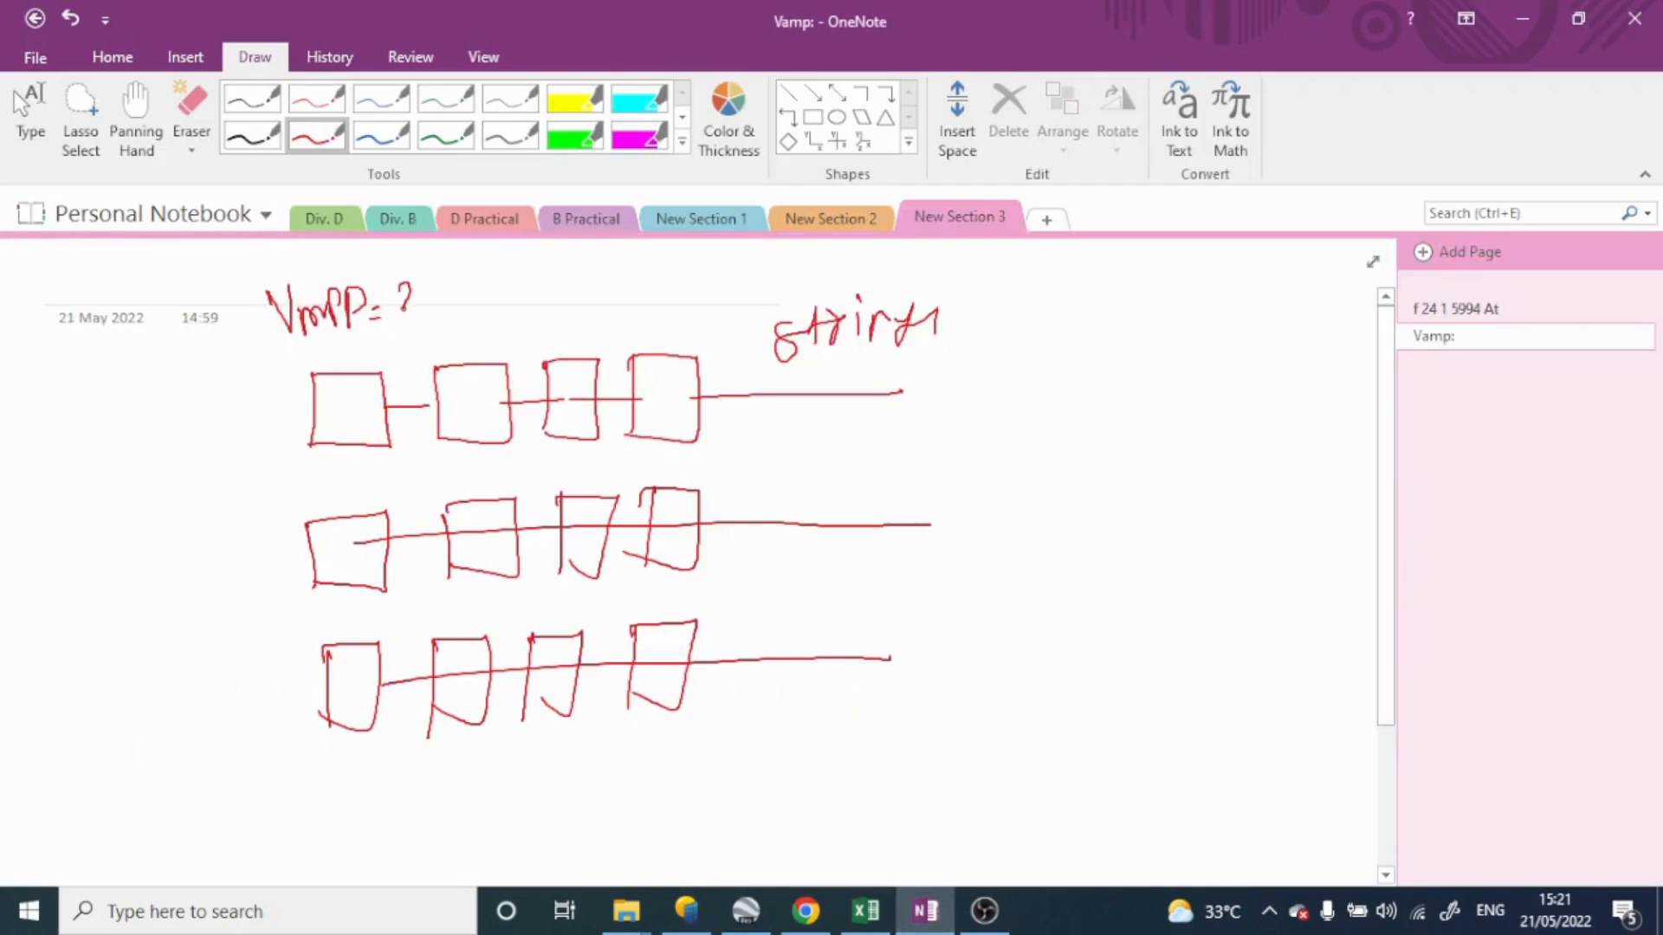
drag(403, 309, 417, 305)
mouse_move(421, 284)
mouse_down()
mouse_move(421, 307)
mouse_move(435, 280)
mouse_move(467, 301)
mouse_up()
click(449, 287)
drag(473, 266, 547, 303)
mouse_move(550, 271)
mouse_down()
mouse_move(515, 305)
mouse_move(584, 291)
mouse_up()
drag(581, 267, 580, 317)
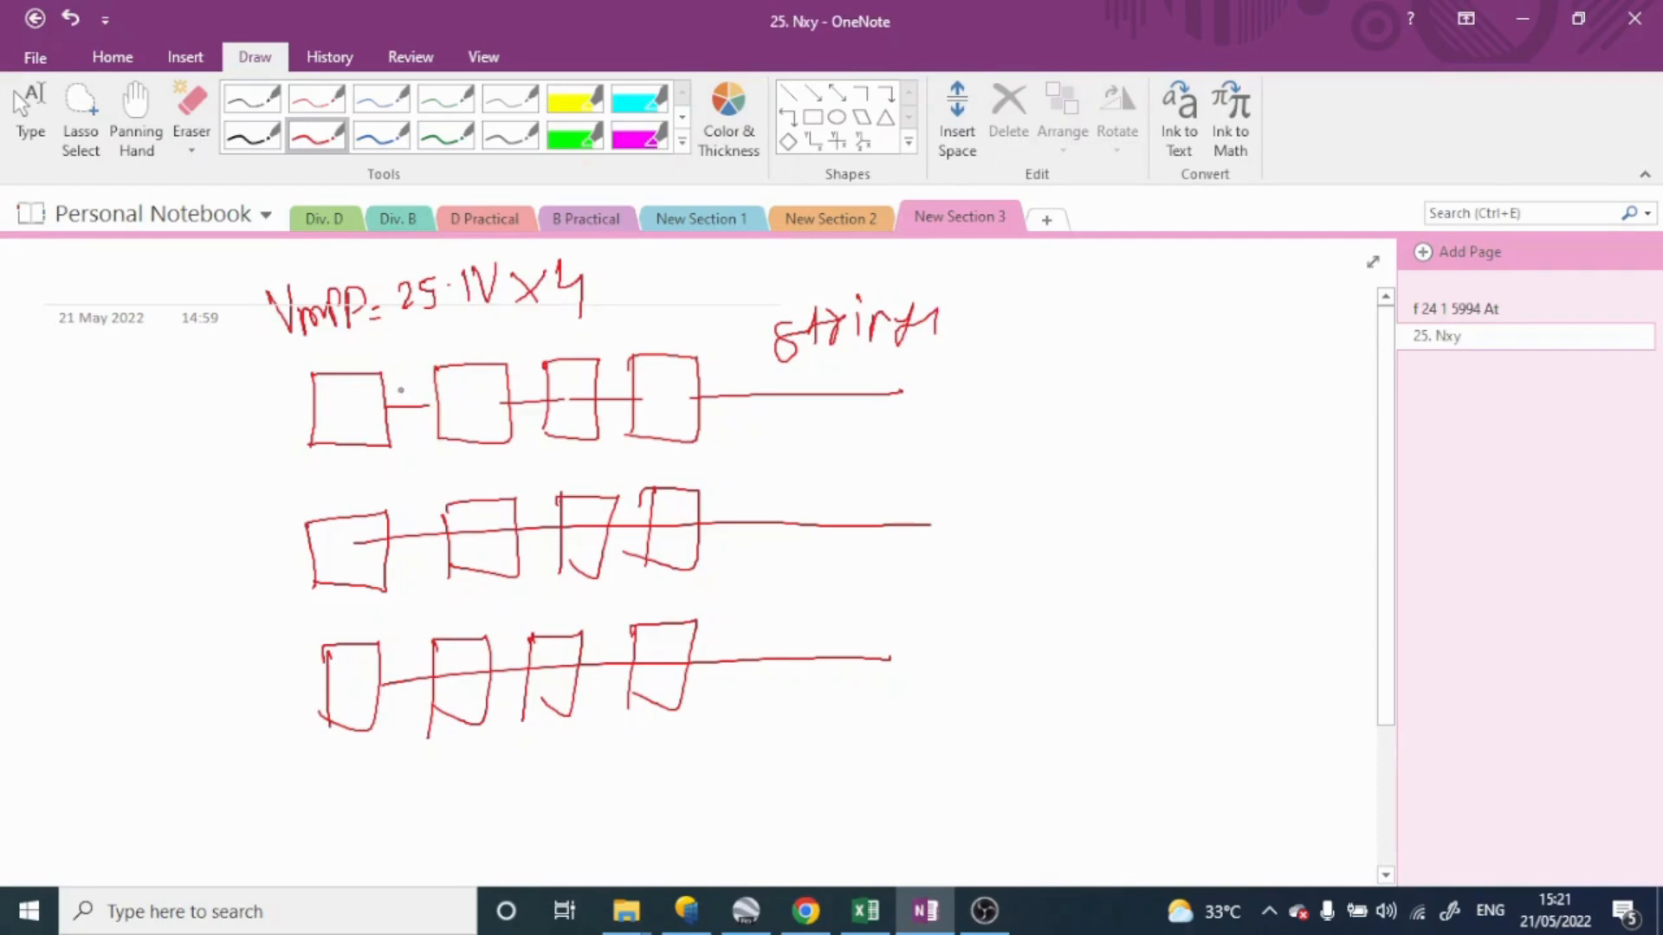
drag(463, 326, 585, 326)
mouse_move(390, 334)
mouse_down()
mouse_move(593, 334)
mouse_move(632, 279)
mouse_up()
drag(612, 292, 637, 290)
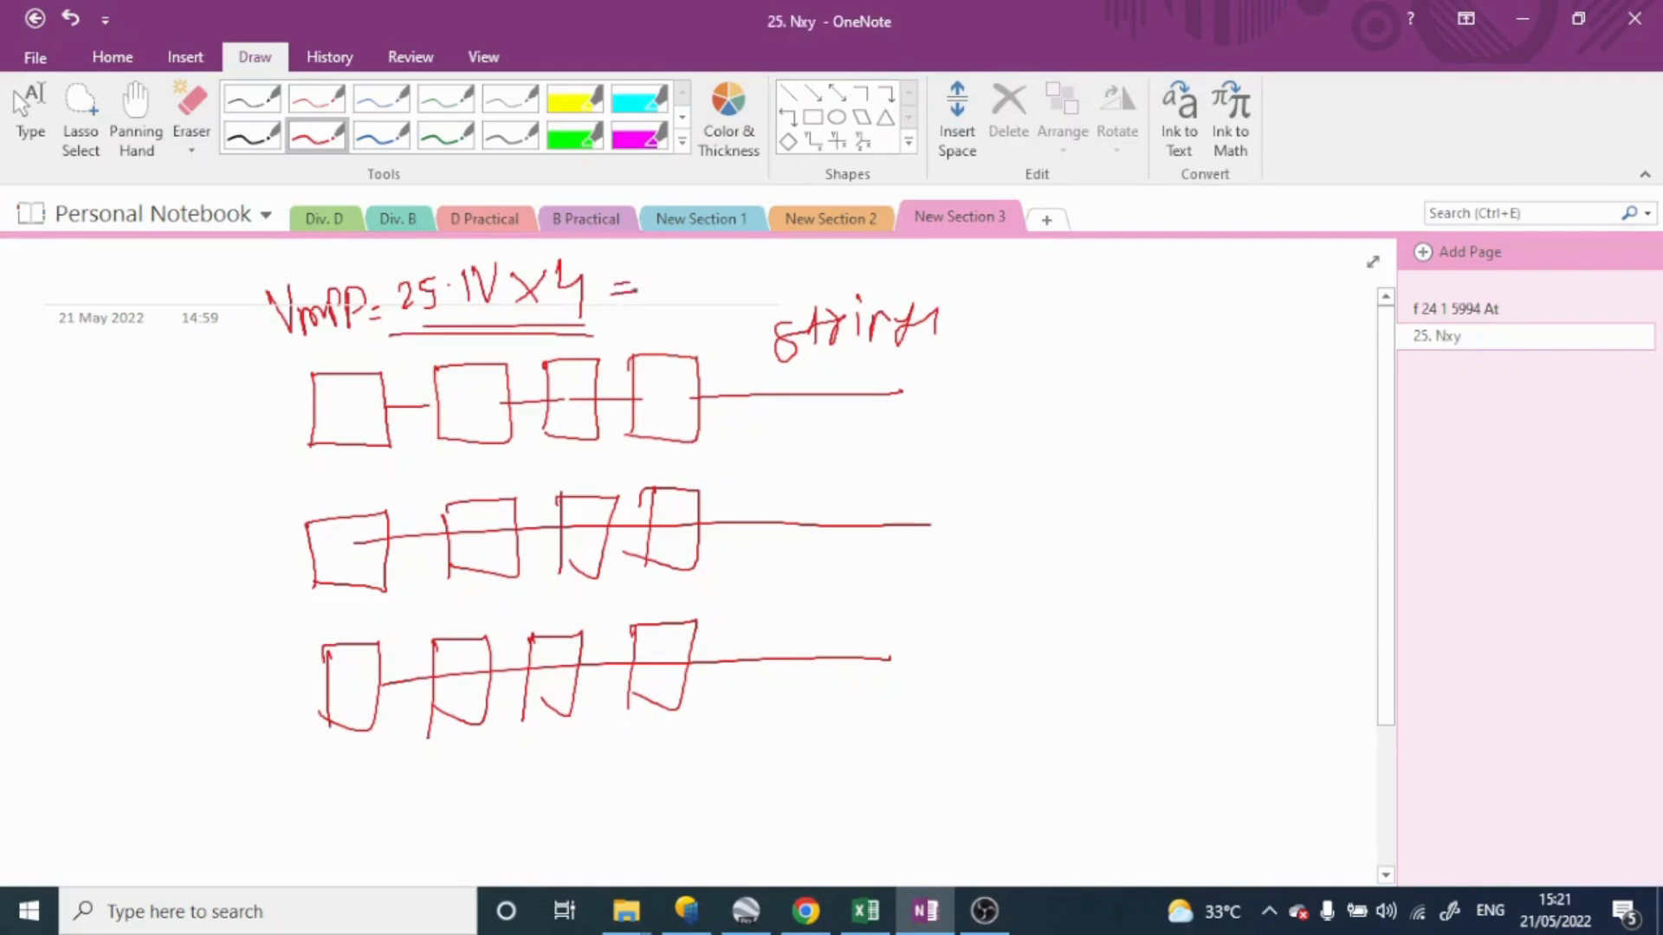
Step: Open the Windows Calculator and compute 25.1 × 4
click(259, 902)
text(calculator)
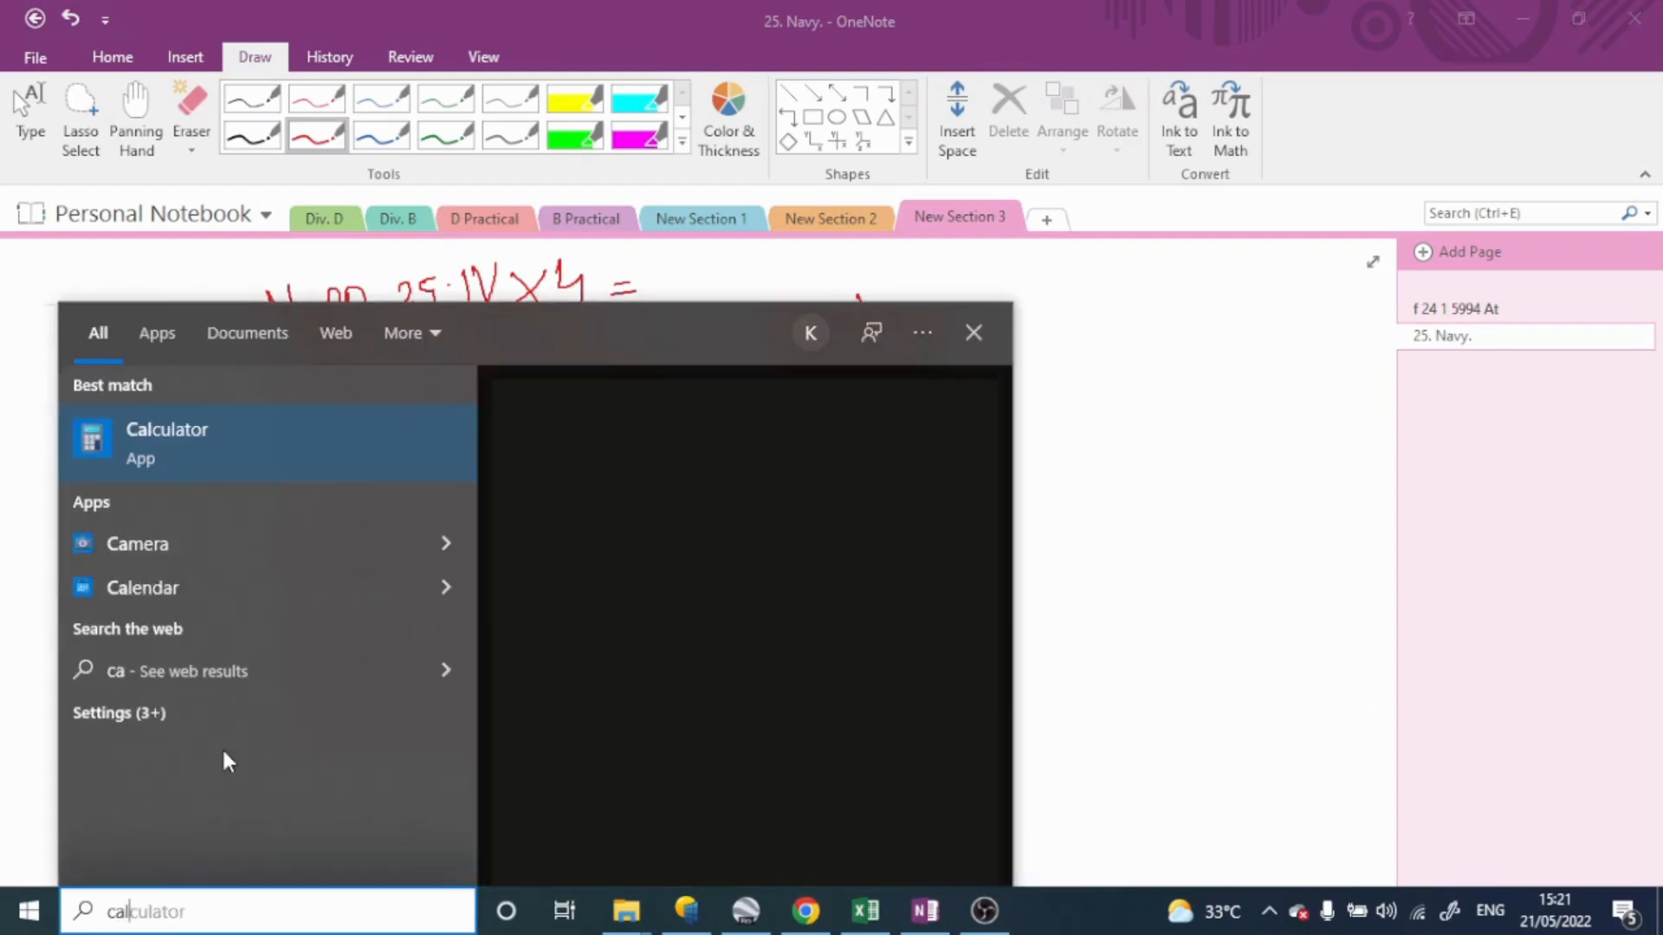
key(Return)
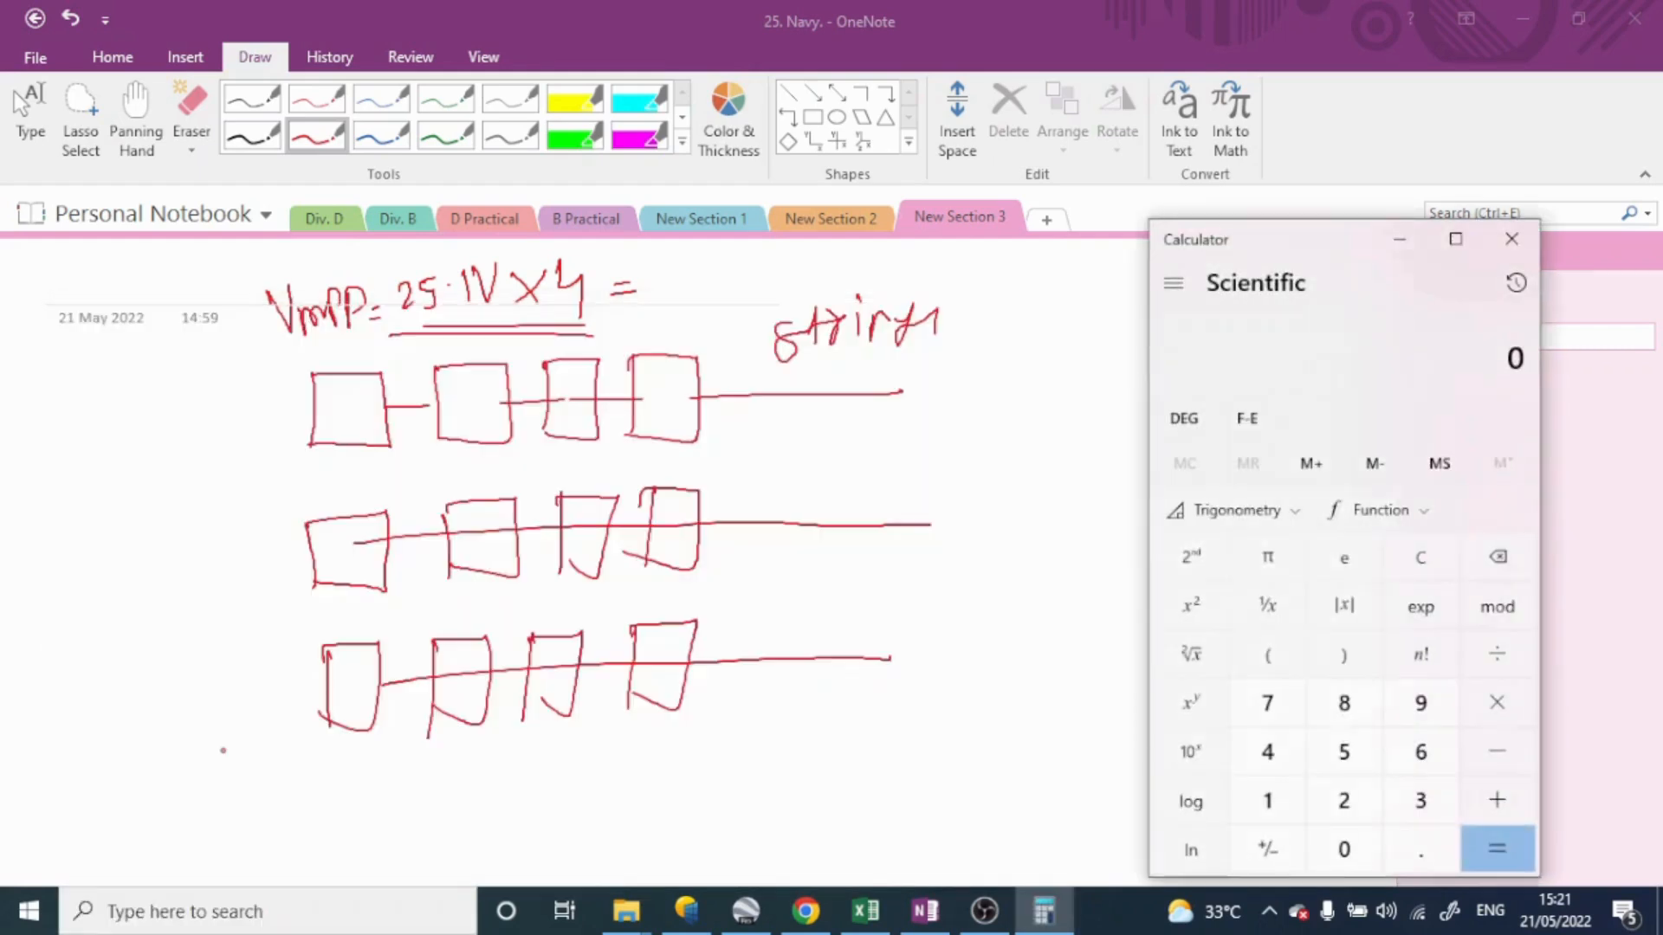
text(25.1 × 4)
key(Return)
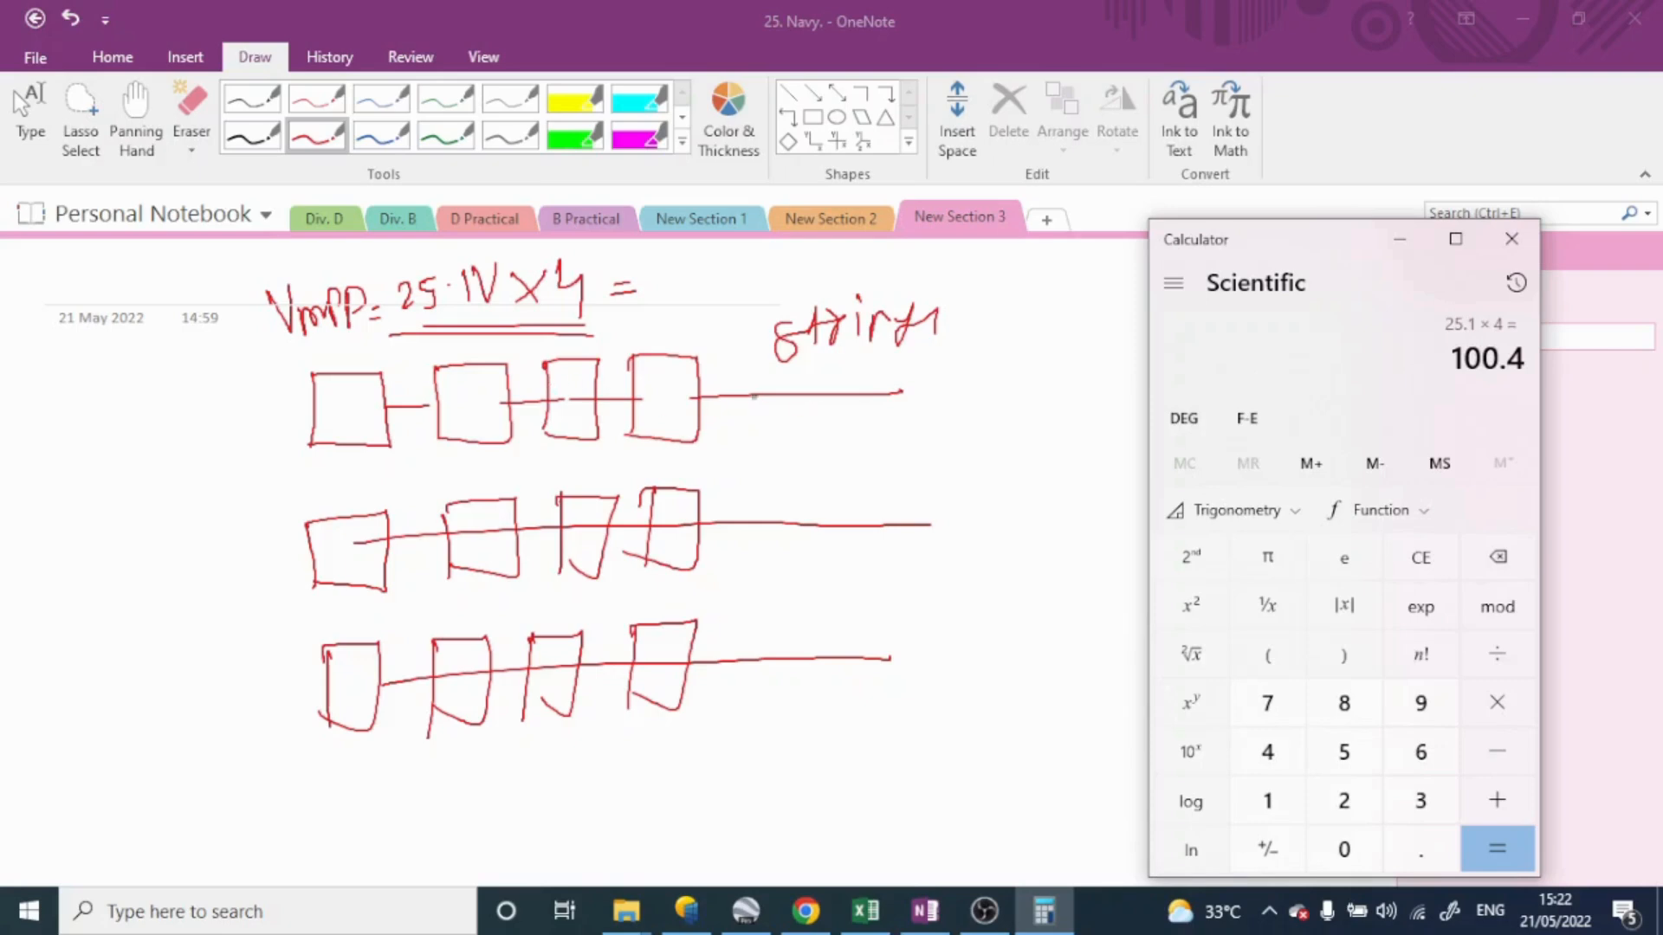
Step: Handwrite "100.4V" beneath the first string's output line, hiding the Calculator window
mouse_move(795, 405)
mouse_down()
mouse_move(791, 428)
mouse_move(831, 410)
mouse_up()
click(1045, 914)
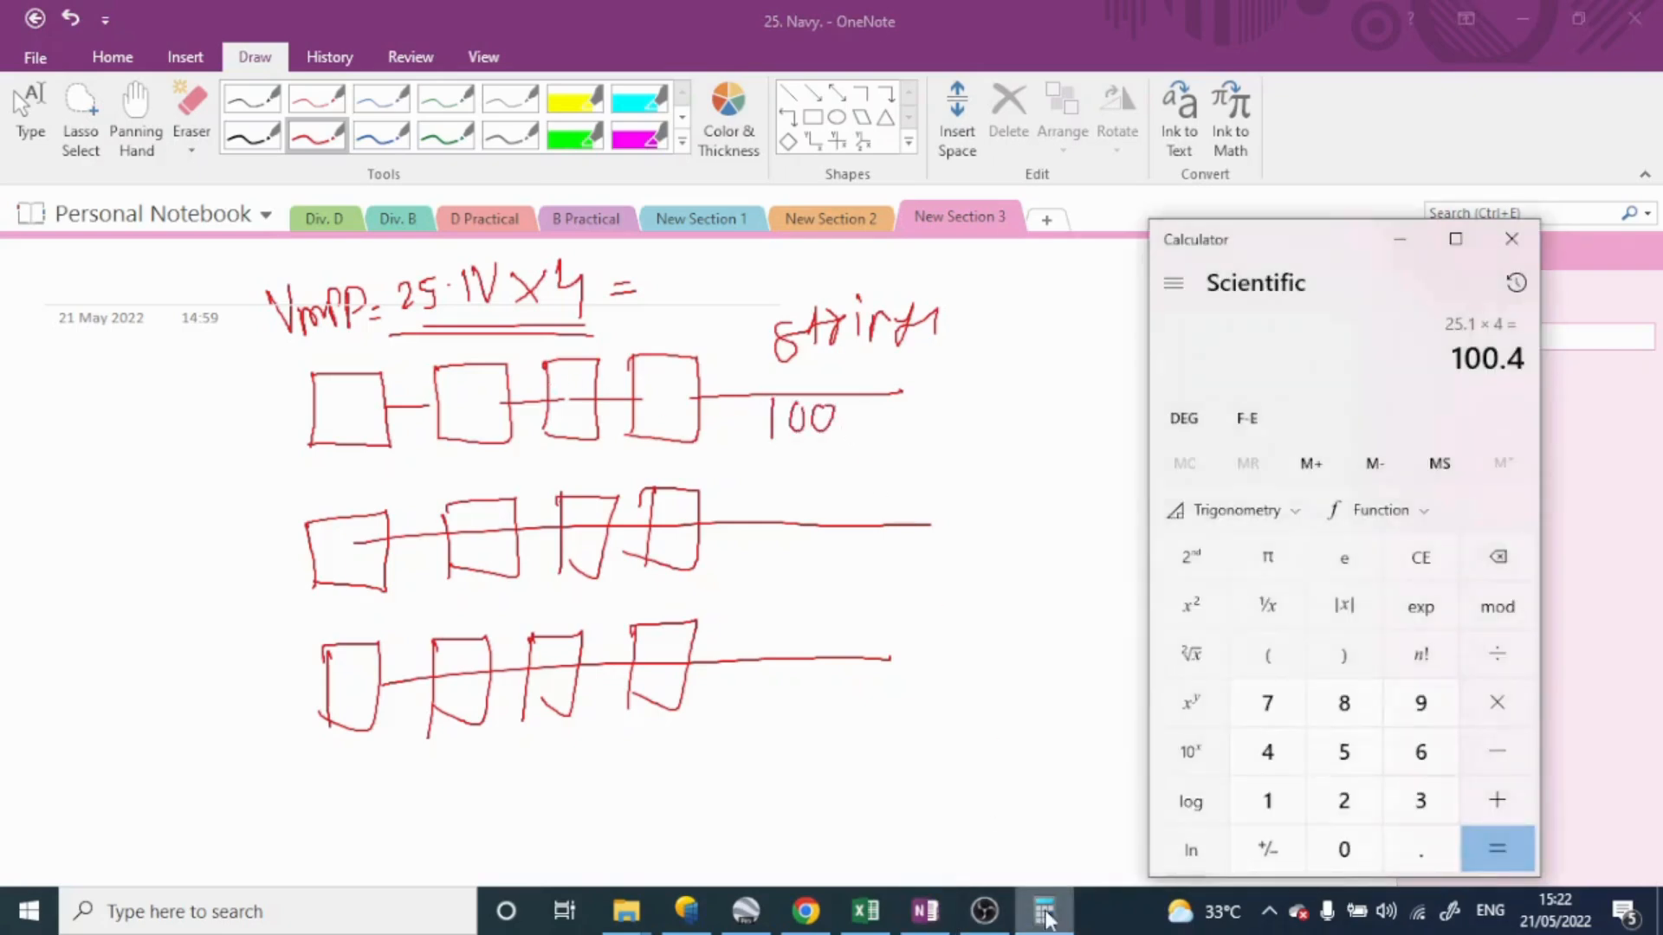
click(1046, 918)
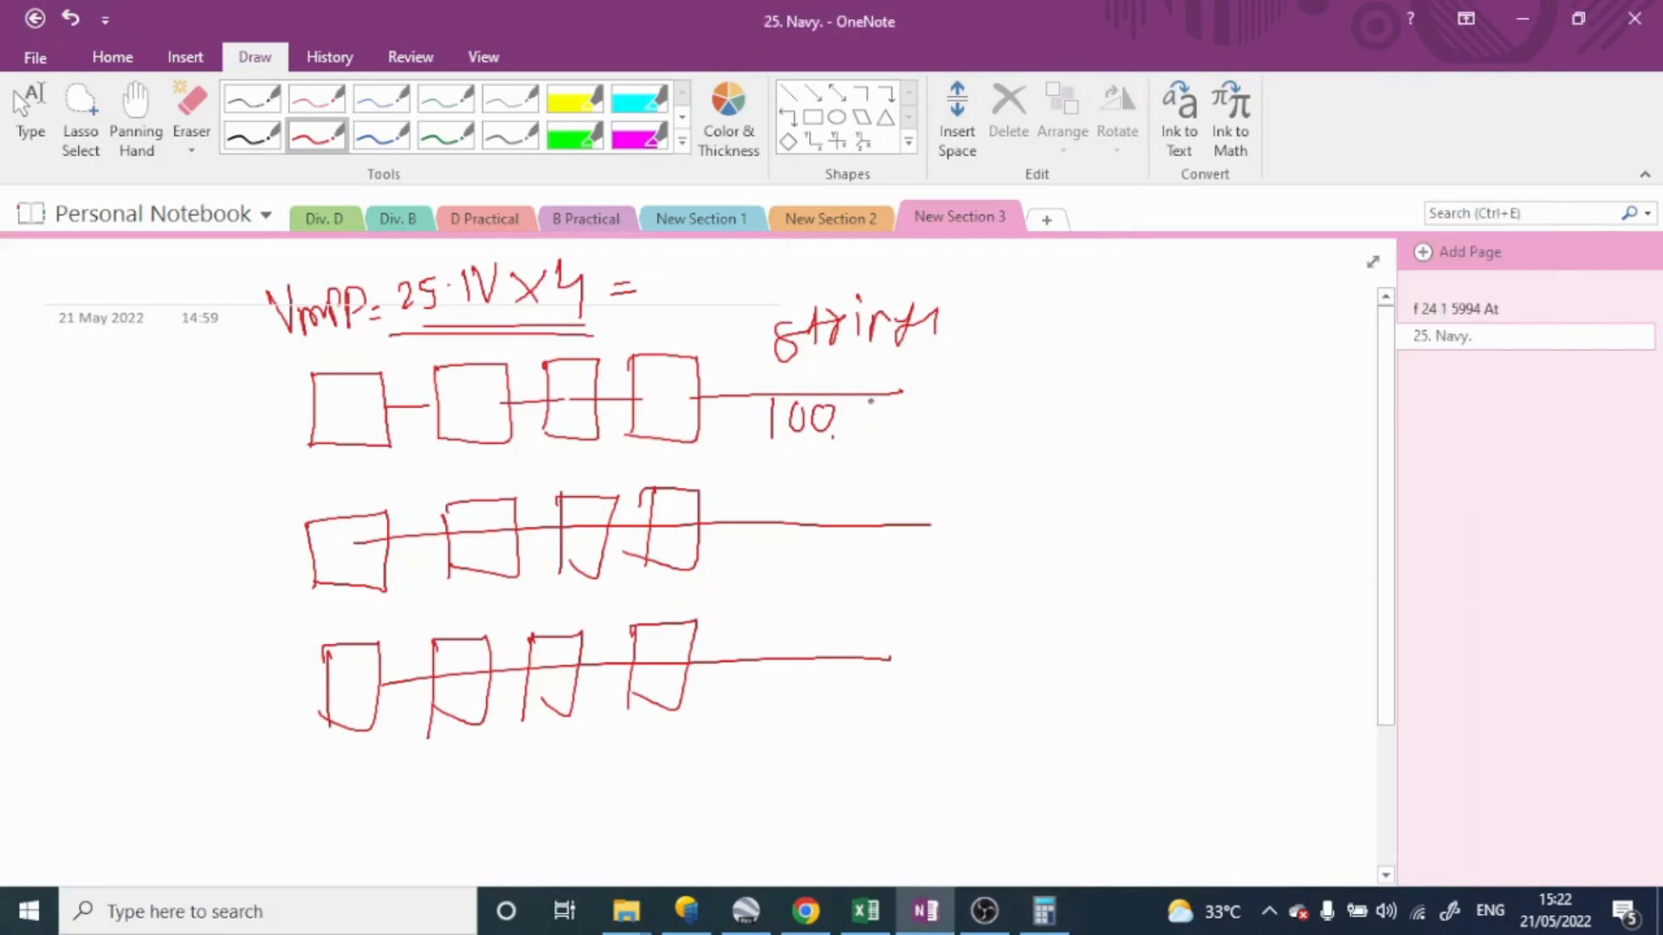
drag(897, 403, 957, 377)
Step: Check the array's operating voltage in PVsyst and handwrite "100.4V" beneath the second and third strings' output lines in OneNote
click(686, 910)
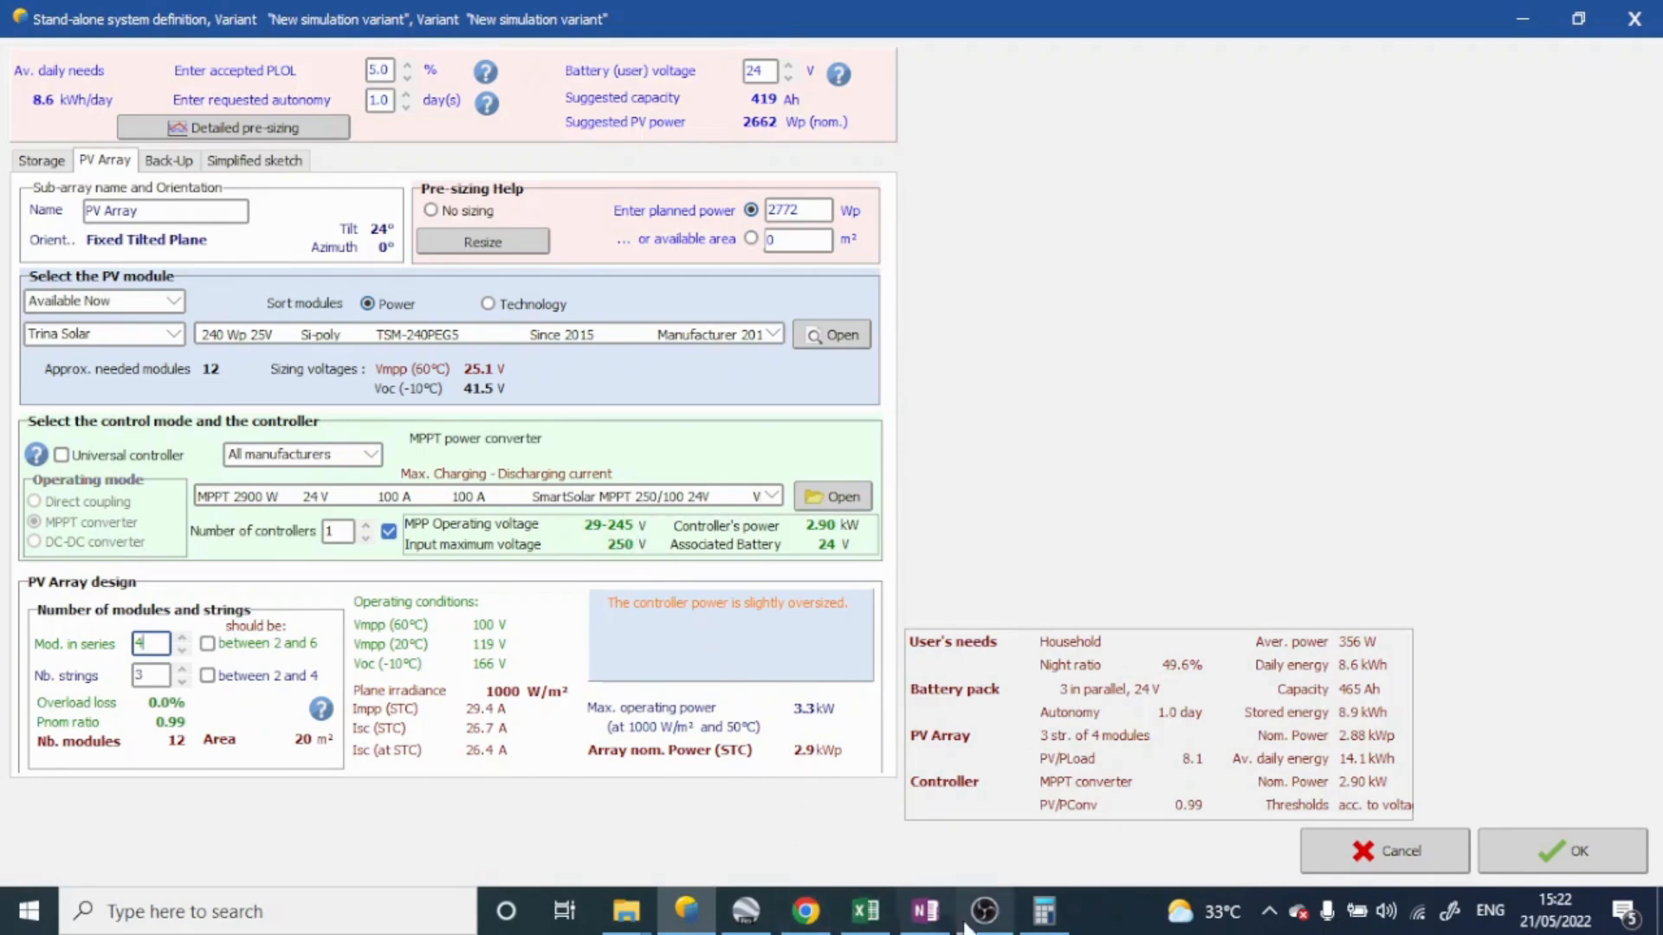
click(925, 910)
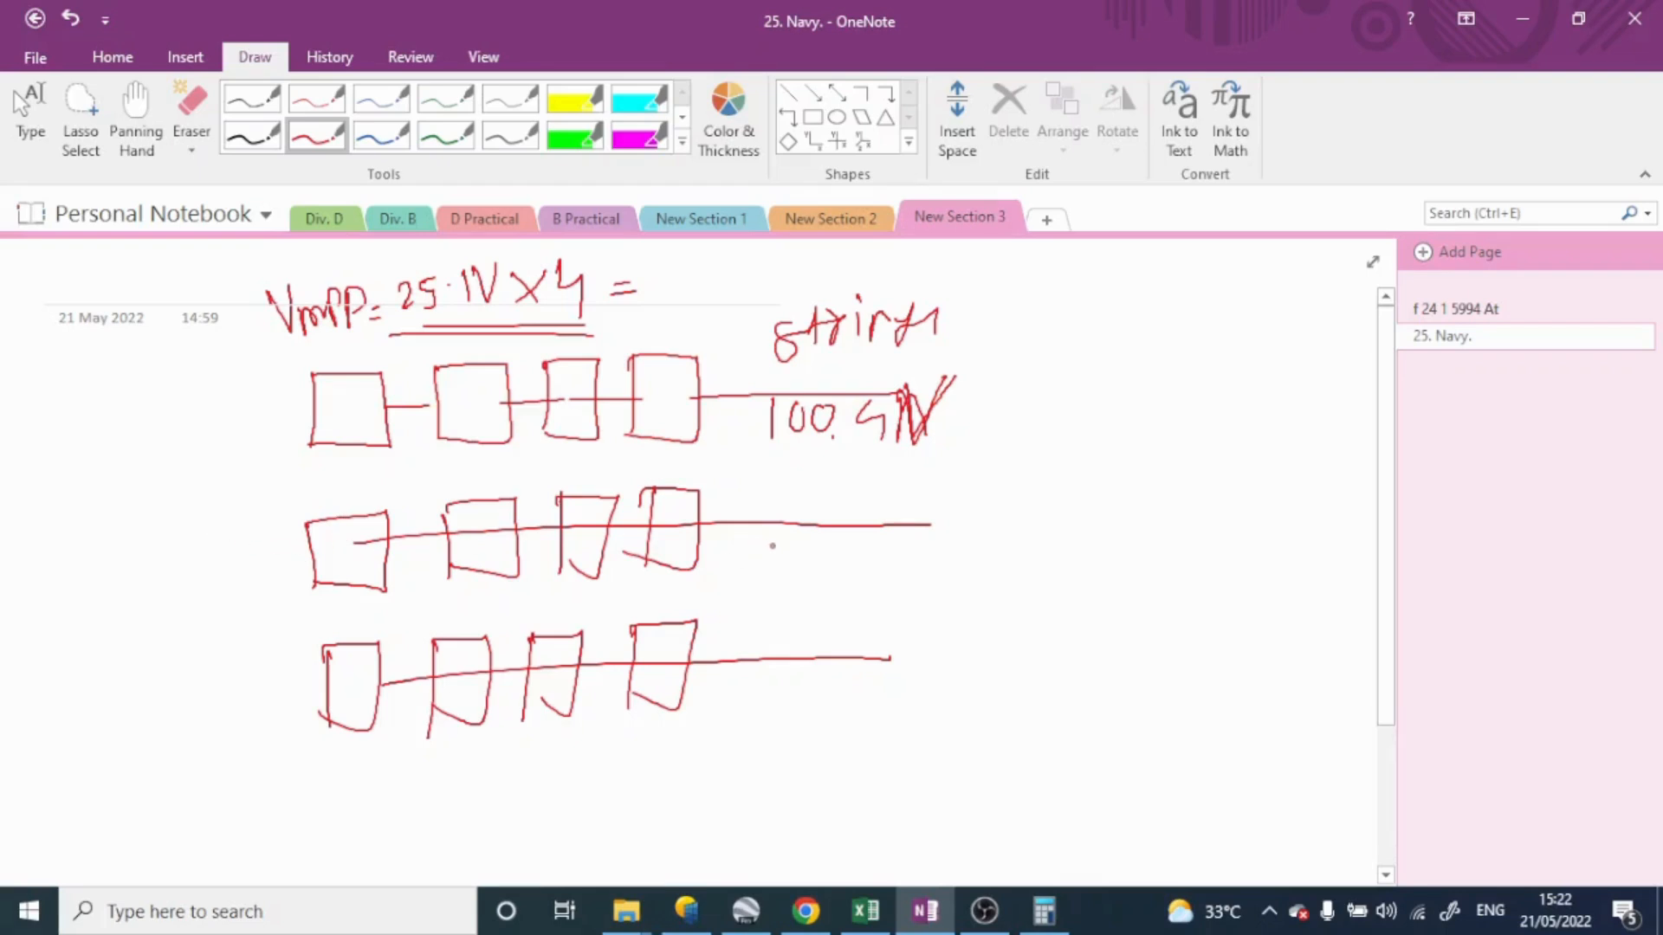
drag(766, 530, 766, 562)
mouse_move(792, 526)
mouse_down()
mouse_move(862, 568)
mouse_move(890, 545)
mouse_up()
drag(887, 528, 918, 523)
drag(753, 679, 747, 719)
drag(775, 679, 849, 717)
mouse_move(870, 677)
mouse_down()
mouse_move(894, 683)
mouse_move(902, 650)
mouse_up()
Step: Switch to PVsyst, inspect the TSM-240PEG5 module definition for its Impp current, and close it without changes
click(692, 912)
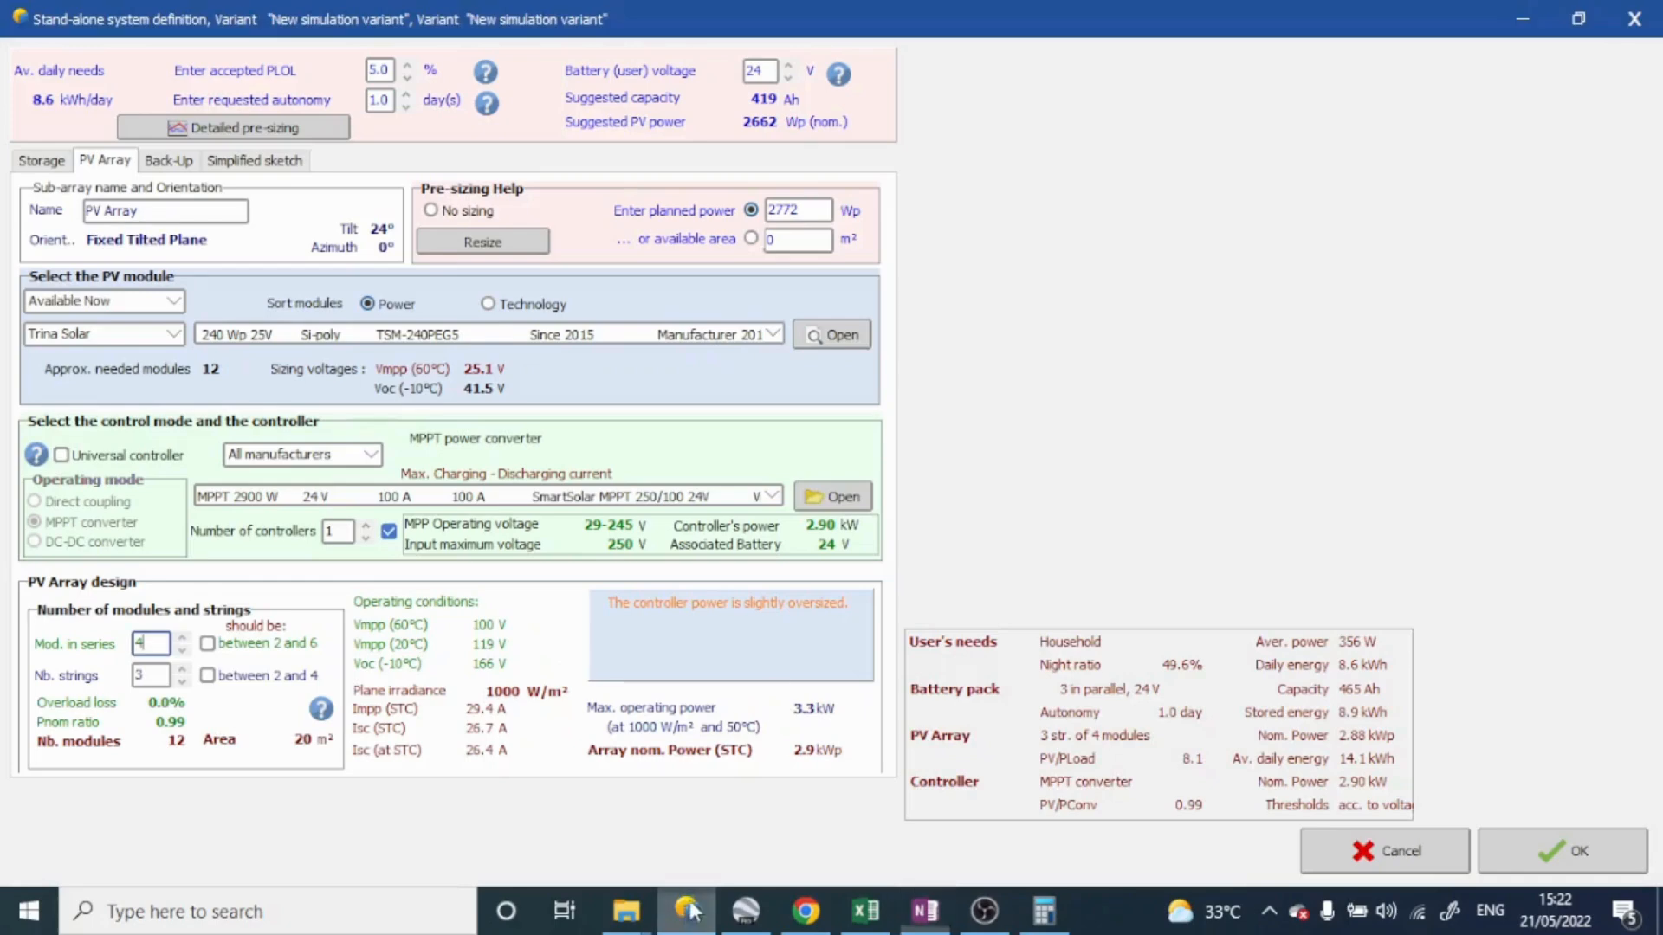
click(830, 339)
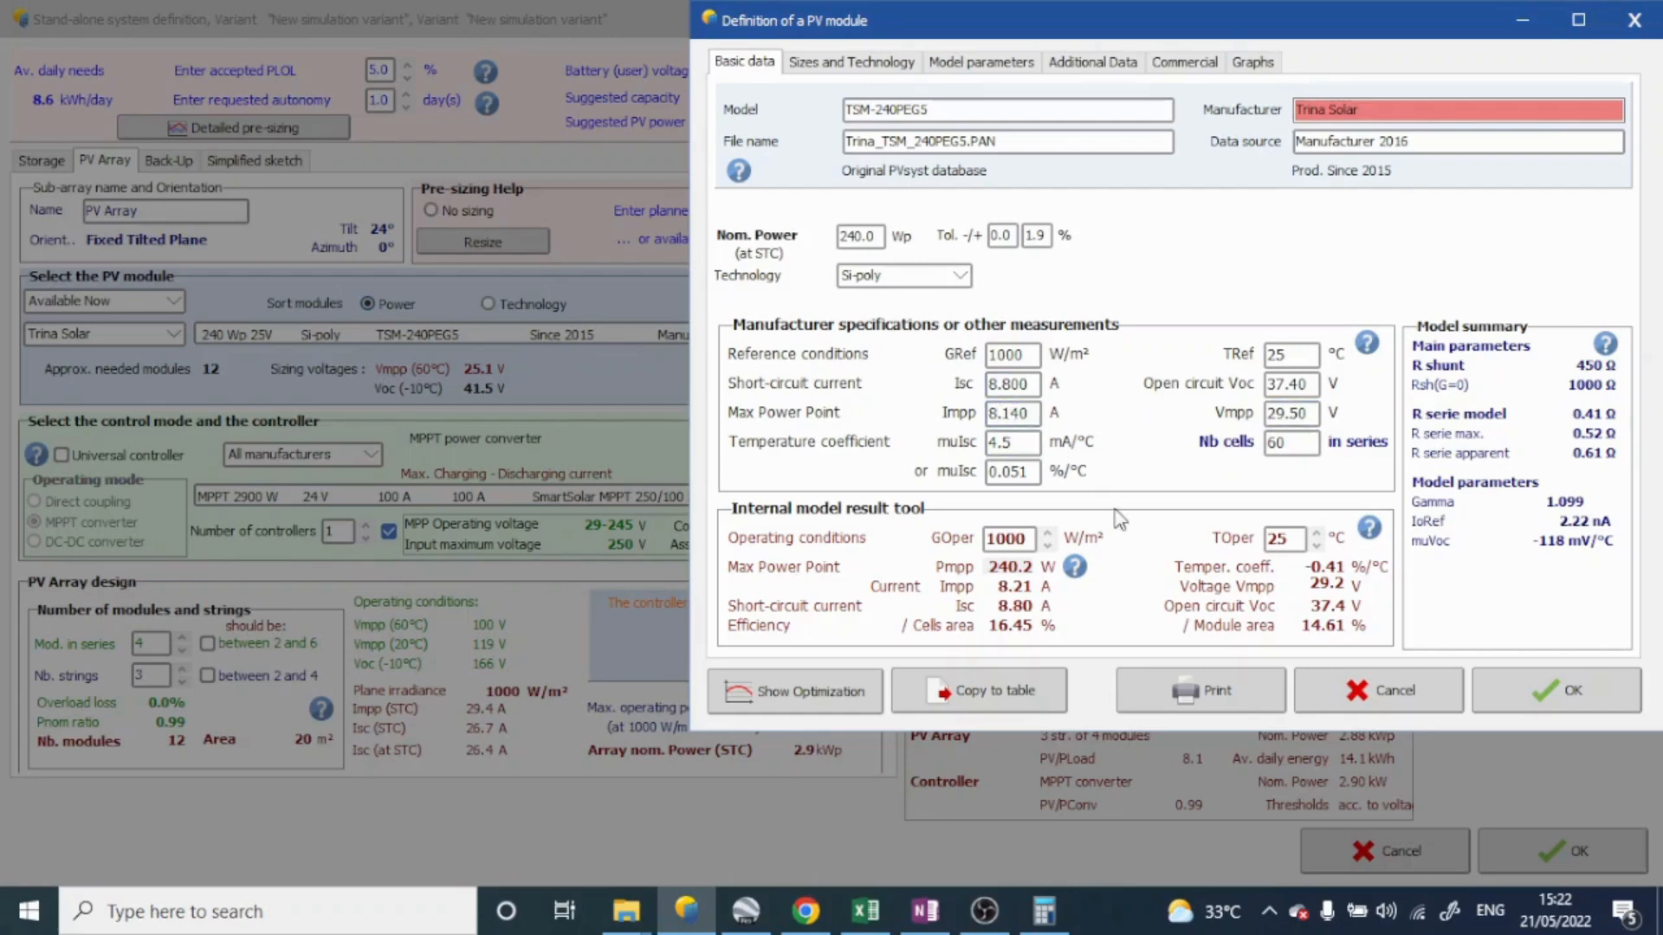
click(1375, 691)
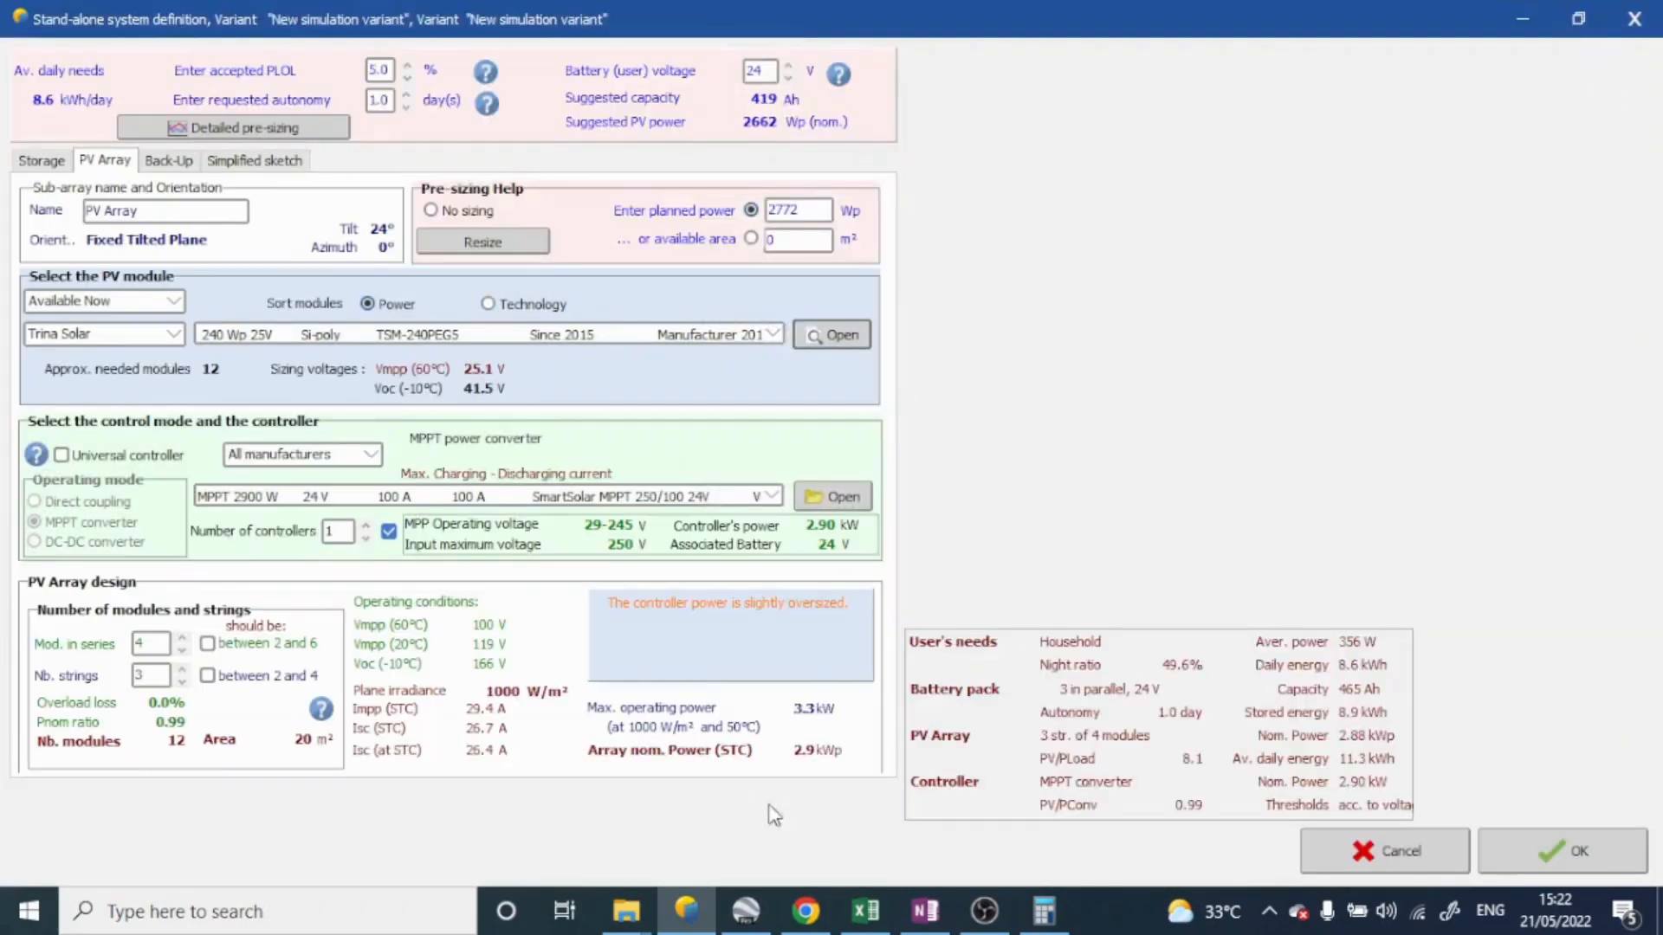
Step: Switch to OneNote and handwrite the module current "8.14A" beneath the end of the Vmpp equation
click(927, 910)
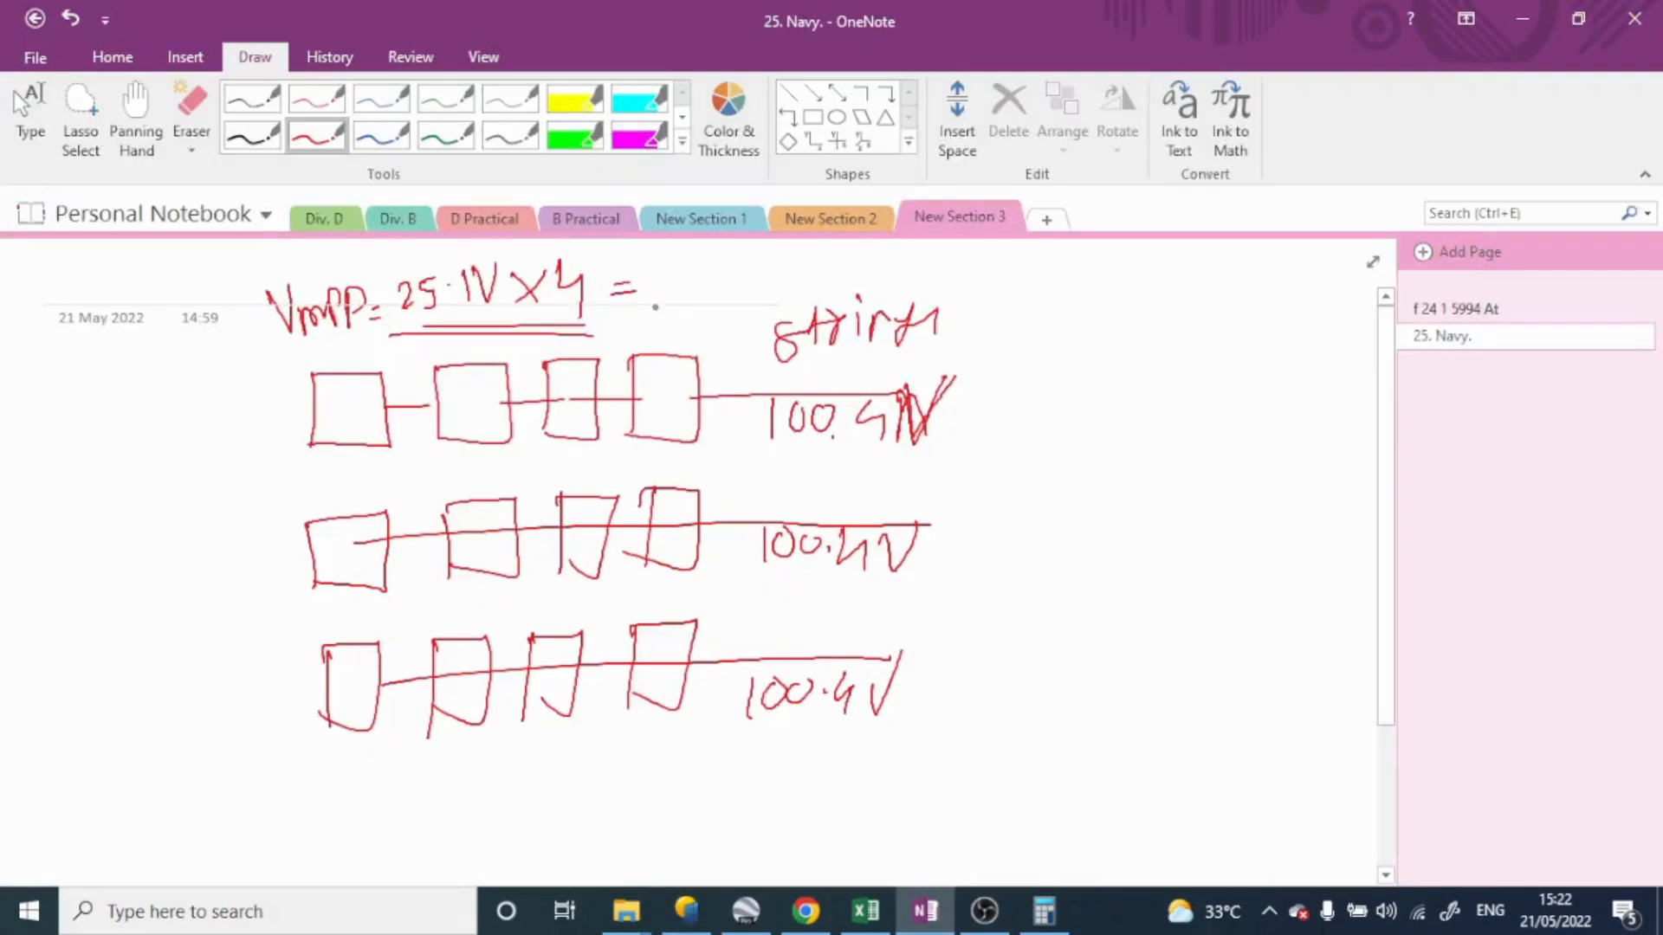
mouse_move(618, 316)
mouse_down()
mouse_move(608, 340)
mouse_move(618, 317)
mouse_move(652, 339)
mouse_up()
click(637, 327)
drag(668, 315, 683, 329)
mouse_move(684, 314)
mouse_down()
mouse_move(683, 342)
mouse_move(716, 335)
mouse_up()
drag(700, 328, 713, 327)
click(726, 410)
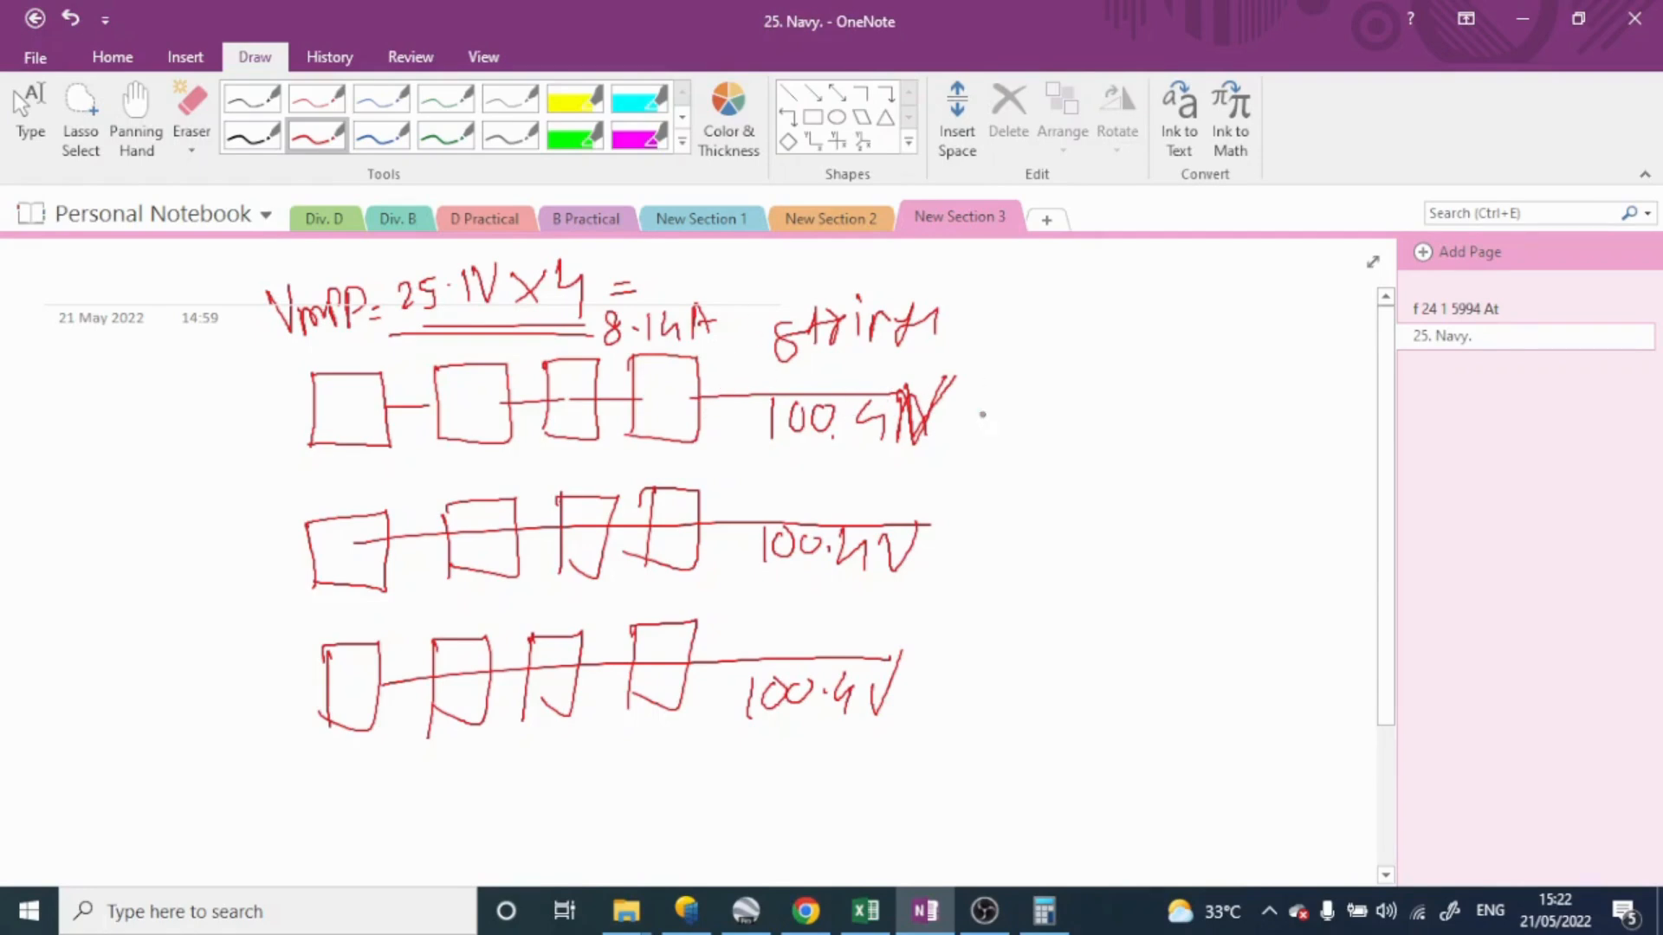
Step: Handwrite "8.14A" after the first string's voltage
click(1011, 405)
mouse_move(987, 421)
mouse_down()
mouse_move(986, 392)
mouse_move(1024, 427)
mouse_up()
drag(1043, 386, 1058, 430)
drag(1080, 390, 1085, 387)
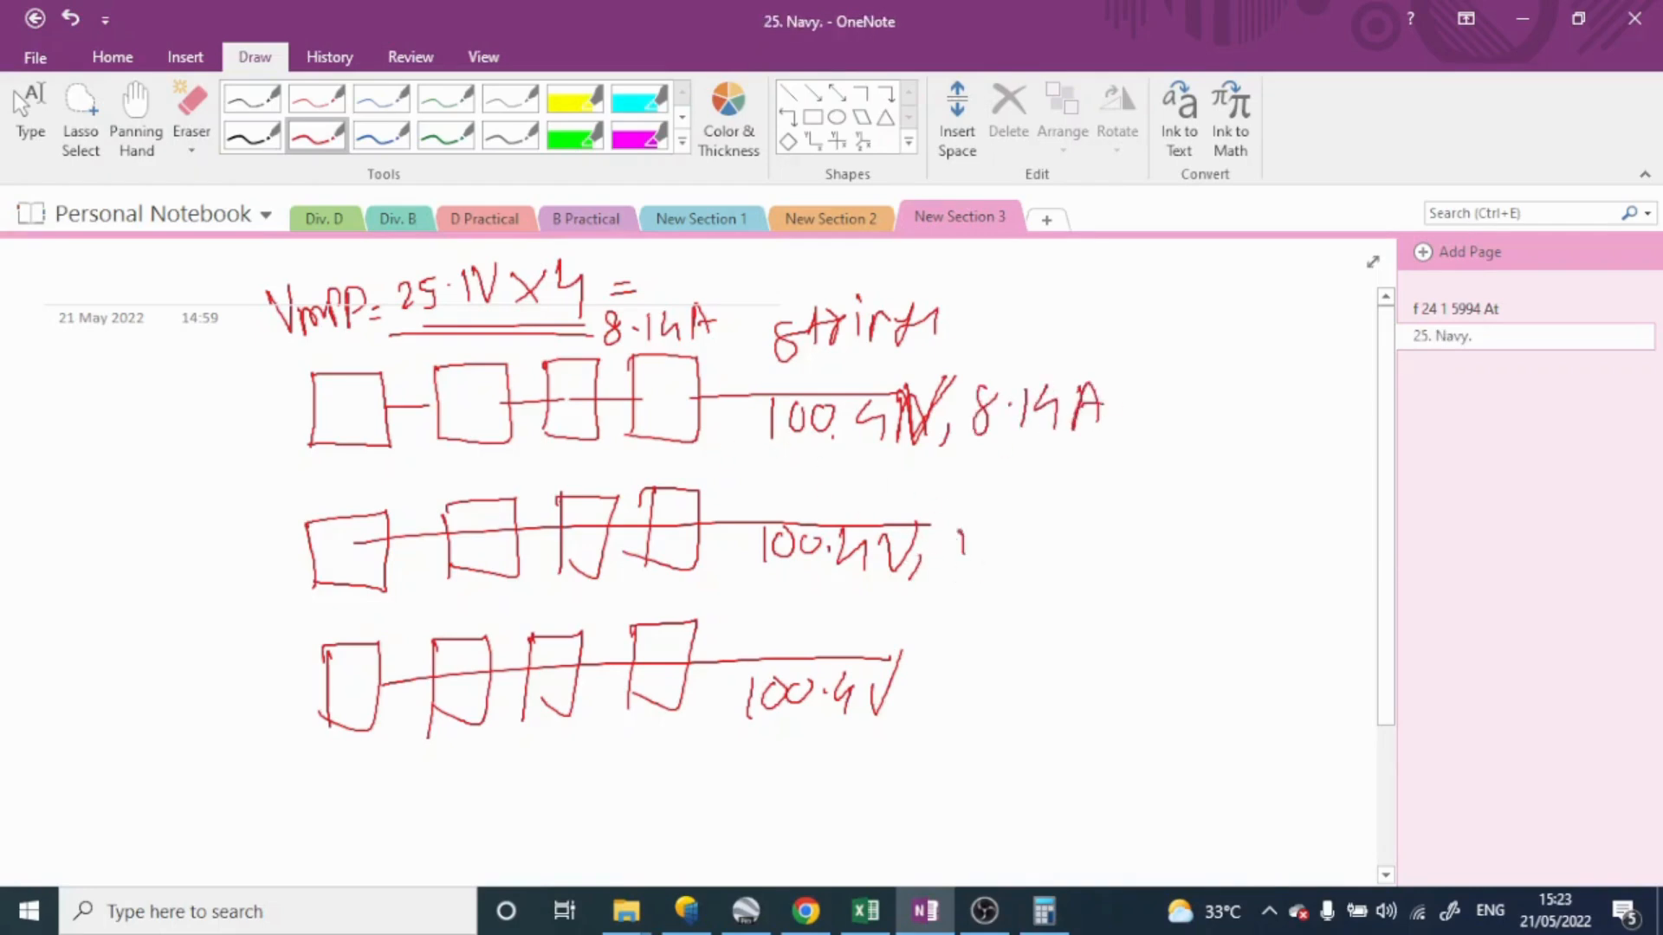
Step: Handwrite "8.14A" after the voltages of the second and third strings
click(987, 555)
mouse_move(972, 532)
mouse_down()
mouse_move(1008, 570)
mouse_move(1074, 562)
mouse_up()
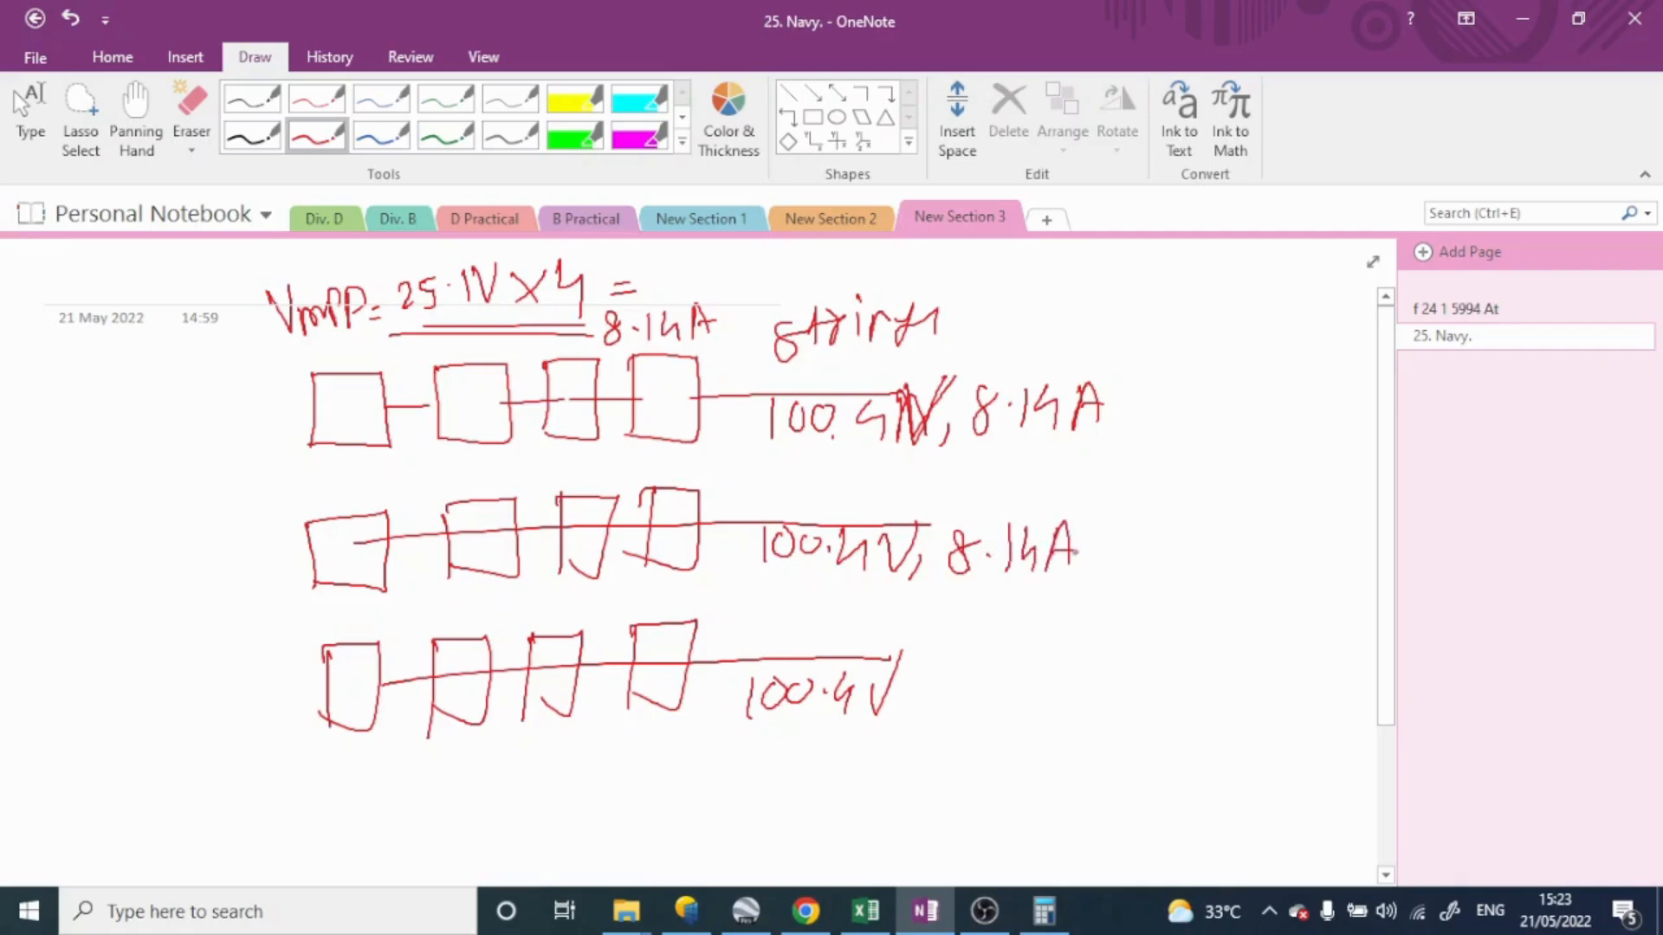
drag(901, 703, 895, 723)
drag(938, 655, 933, 706)
click(975, 670)
drag(988, 658, 985, 686)
mouse_move(1009, 654)
mouse_down()
mouse_move(1000, 689)
mouse_move(1026, 711)
mouse_up()
mouse_move(1048, 700)
mouse_down()
mouse_move(1063, 651)
mouse_move(1072, 695)
mouse_up()
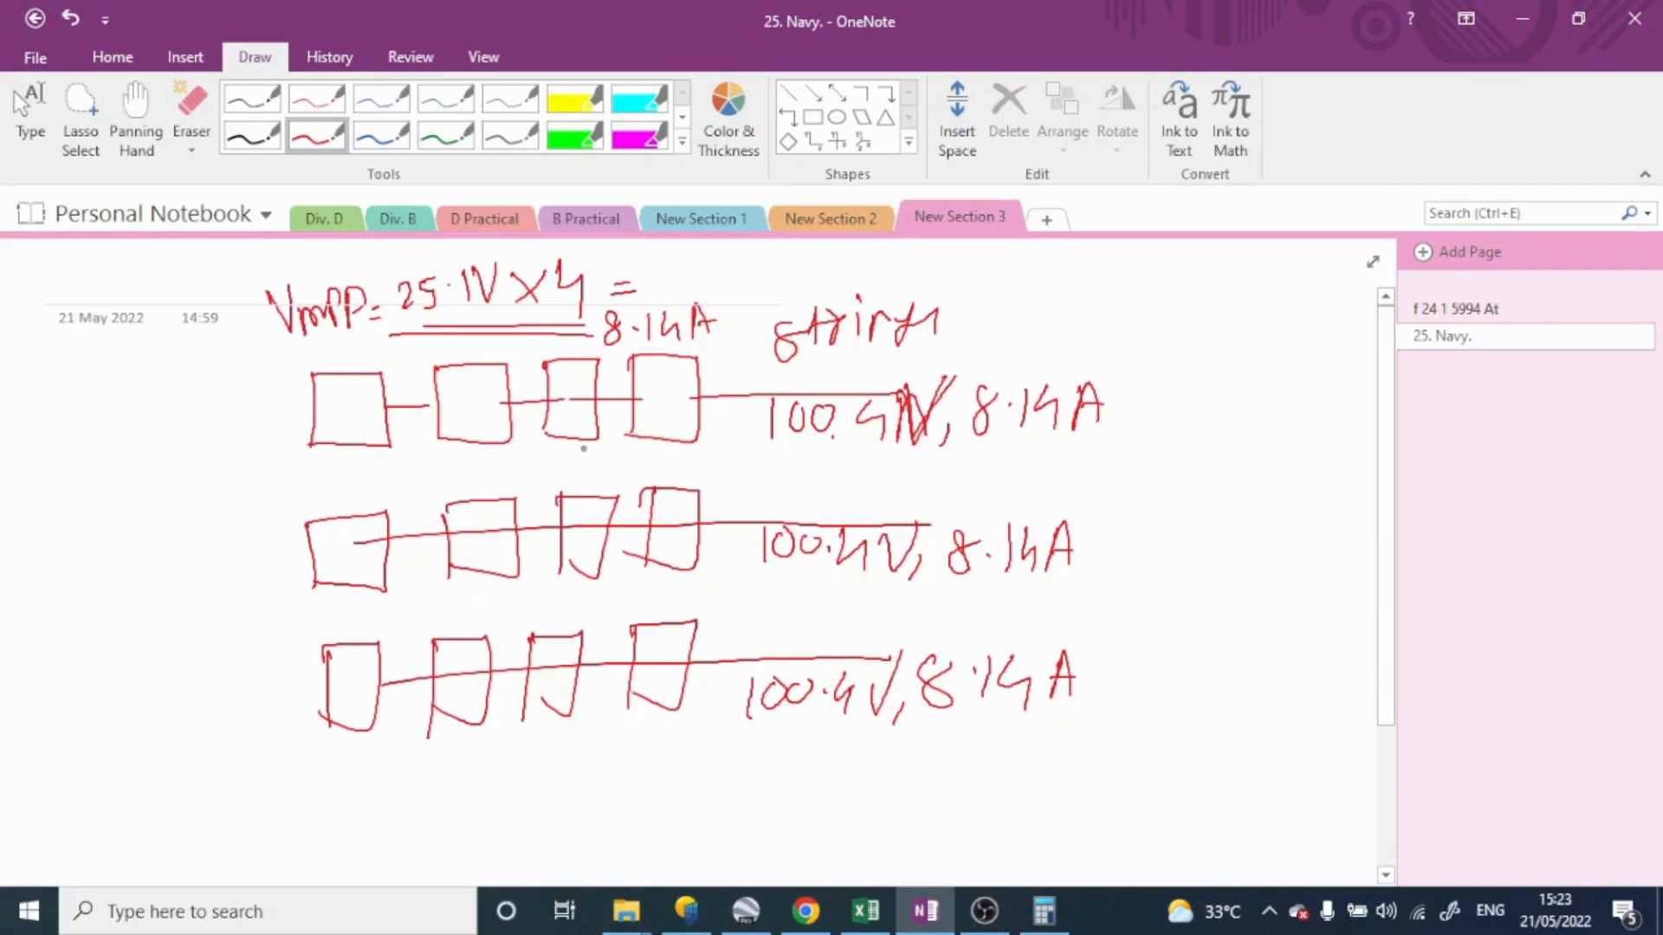
Step: Underline the voltage and current values of all three strings
drag(756, 446, 1113, 456)
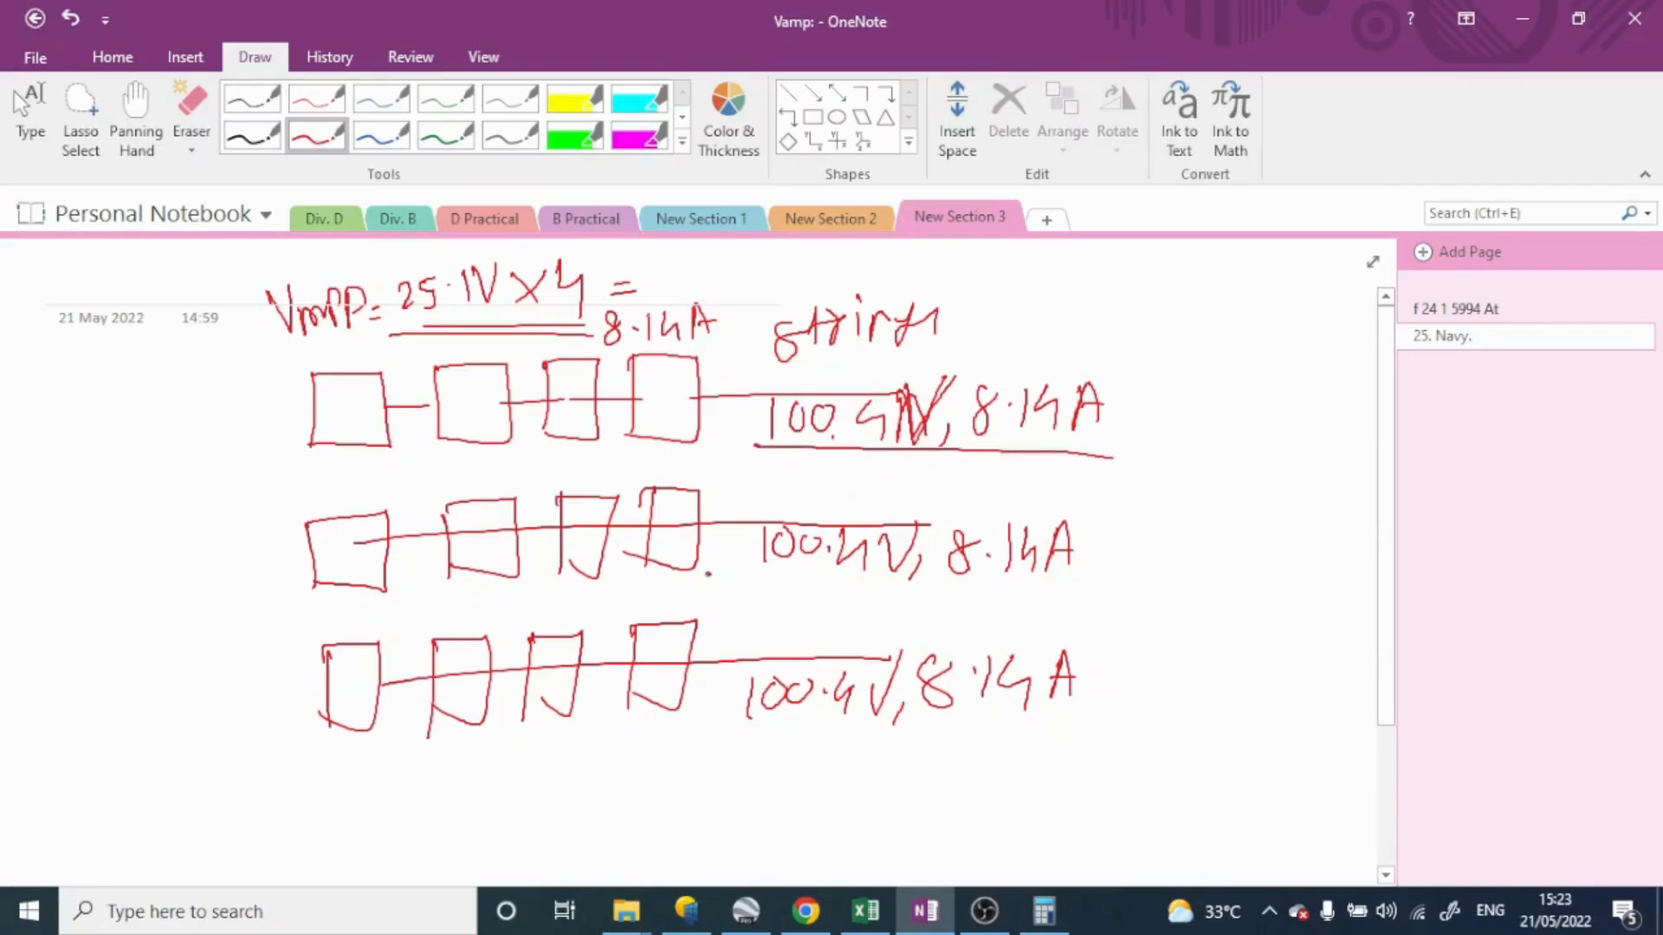
drag(706, 574, 1050, 596)
drag(727, 742, 1067, 754)
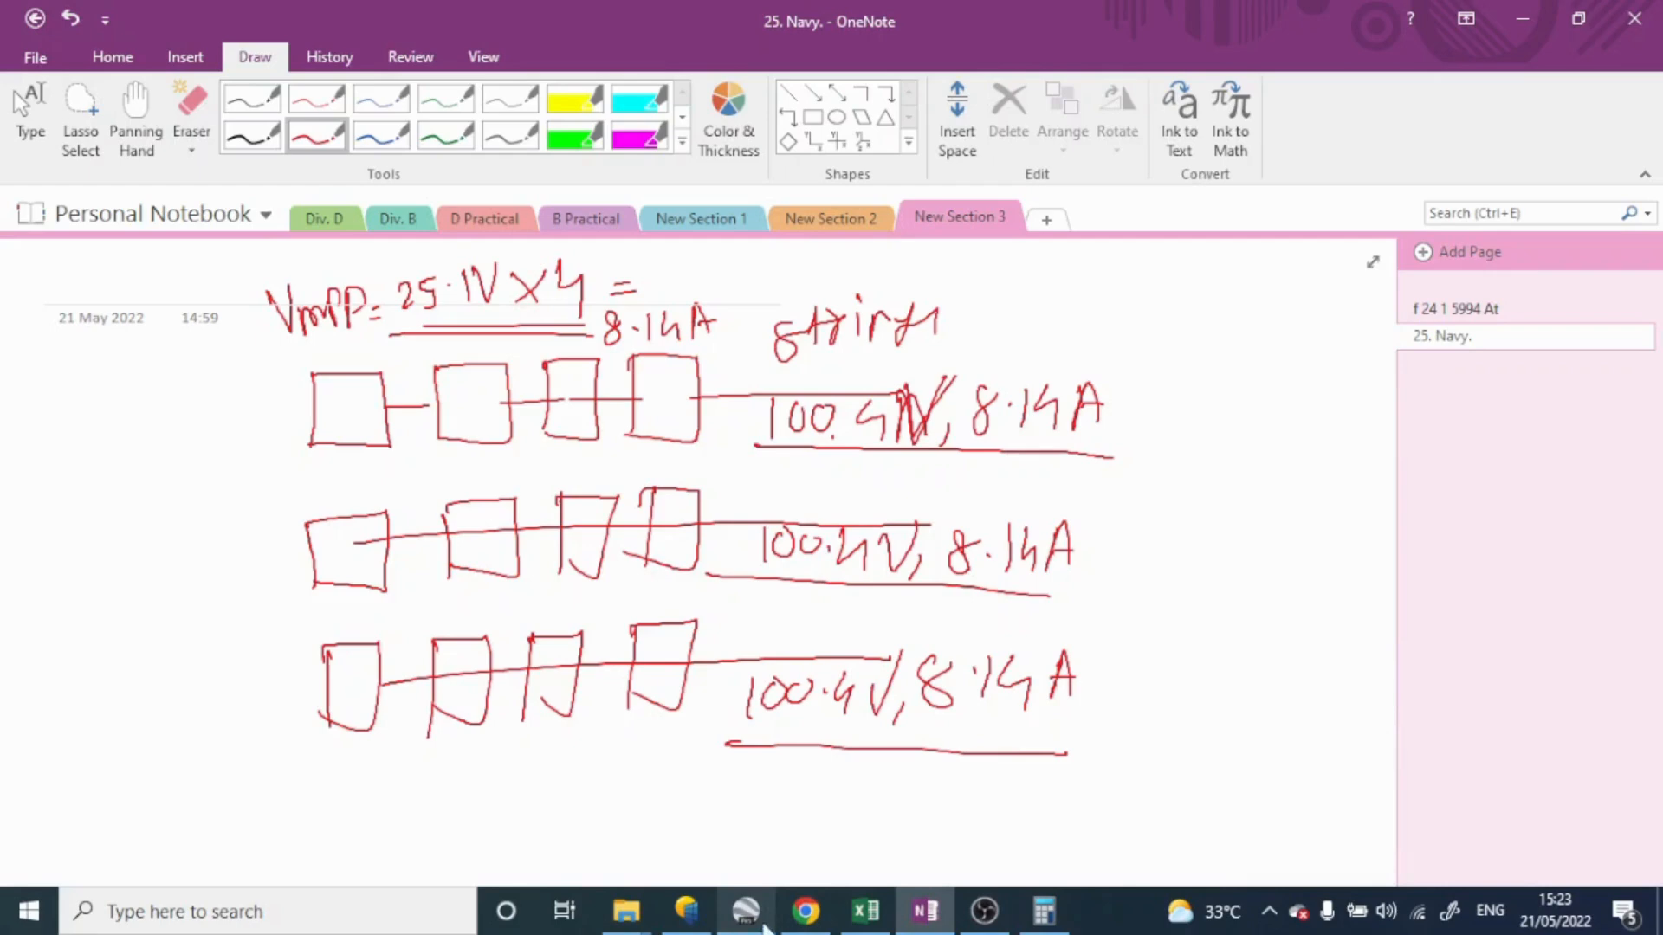
Step: Switch to the Excel sizing sheet and enter 4 for String Connection Series in D26 and 3 for String Connection Parallel in D27
click(864, 910)
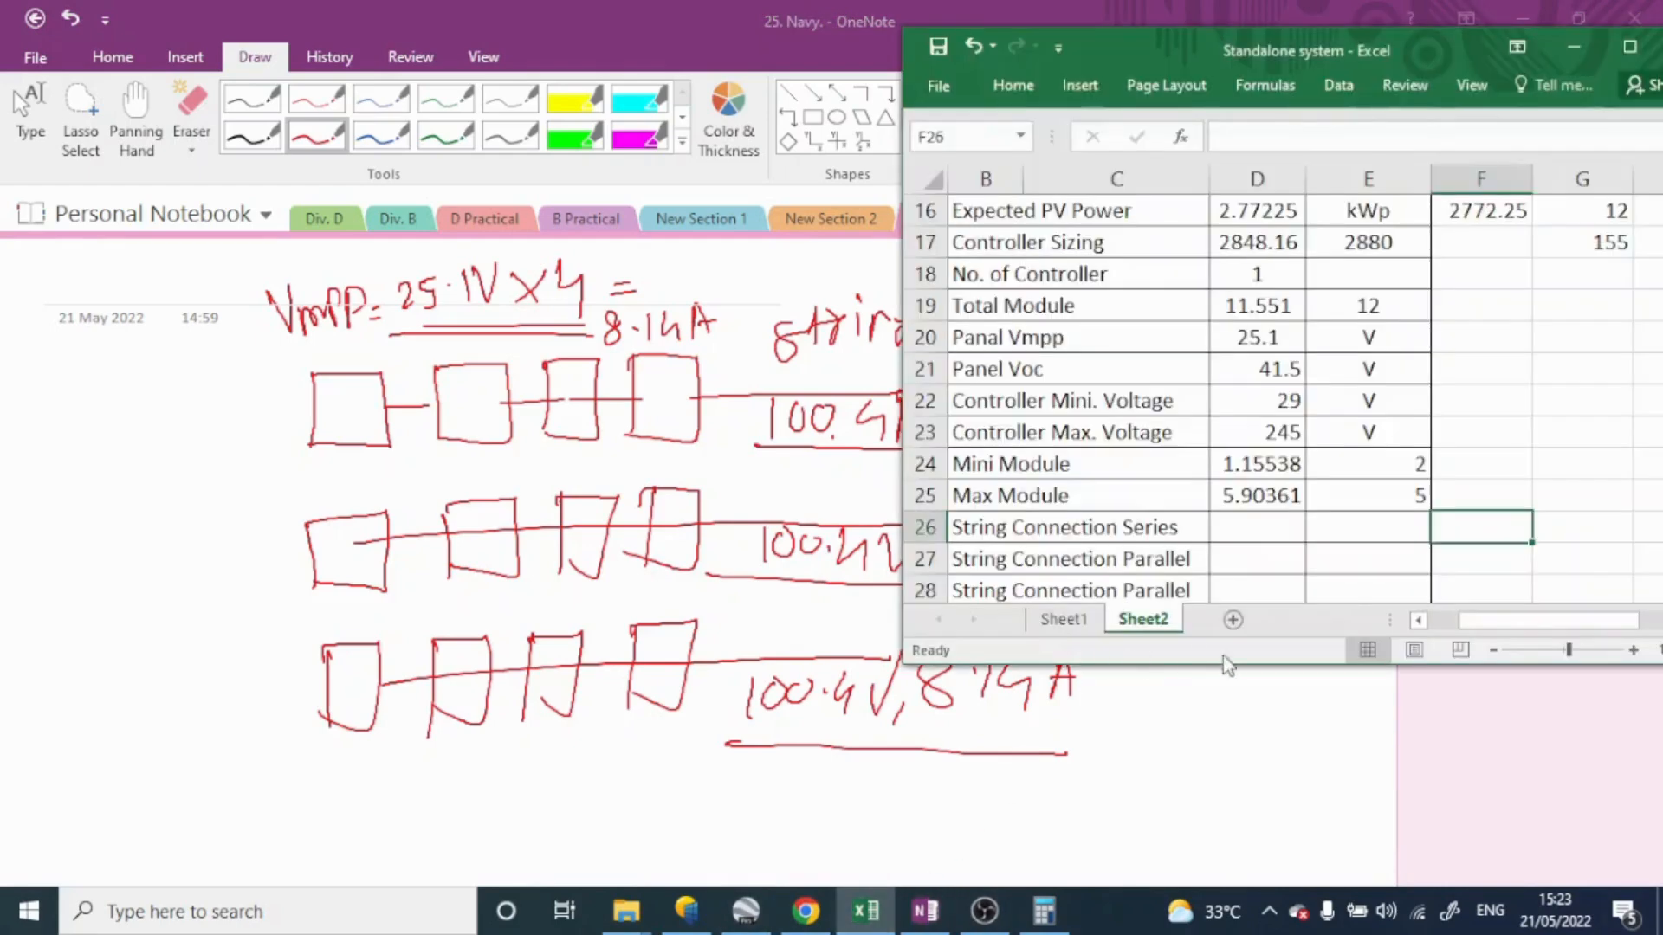
scroll(1143, 479, down, 1)
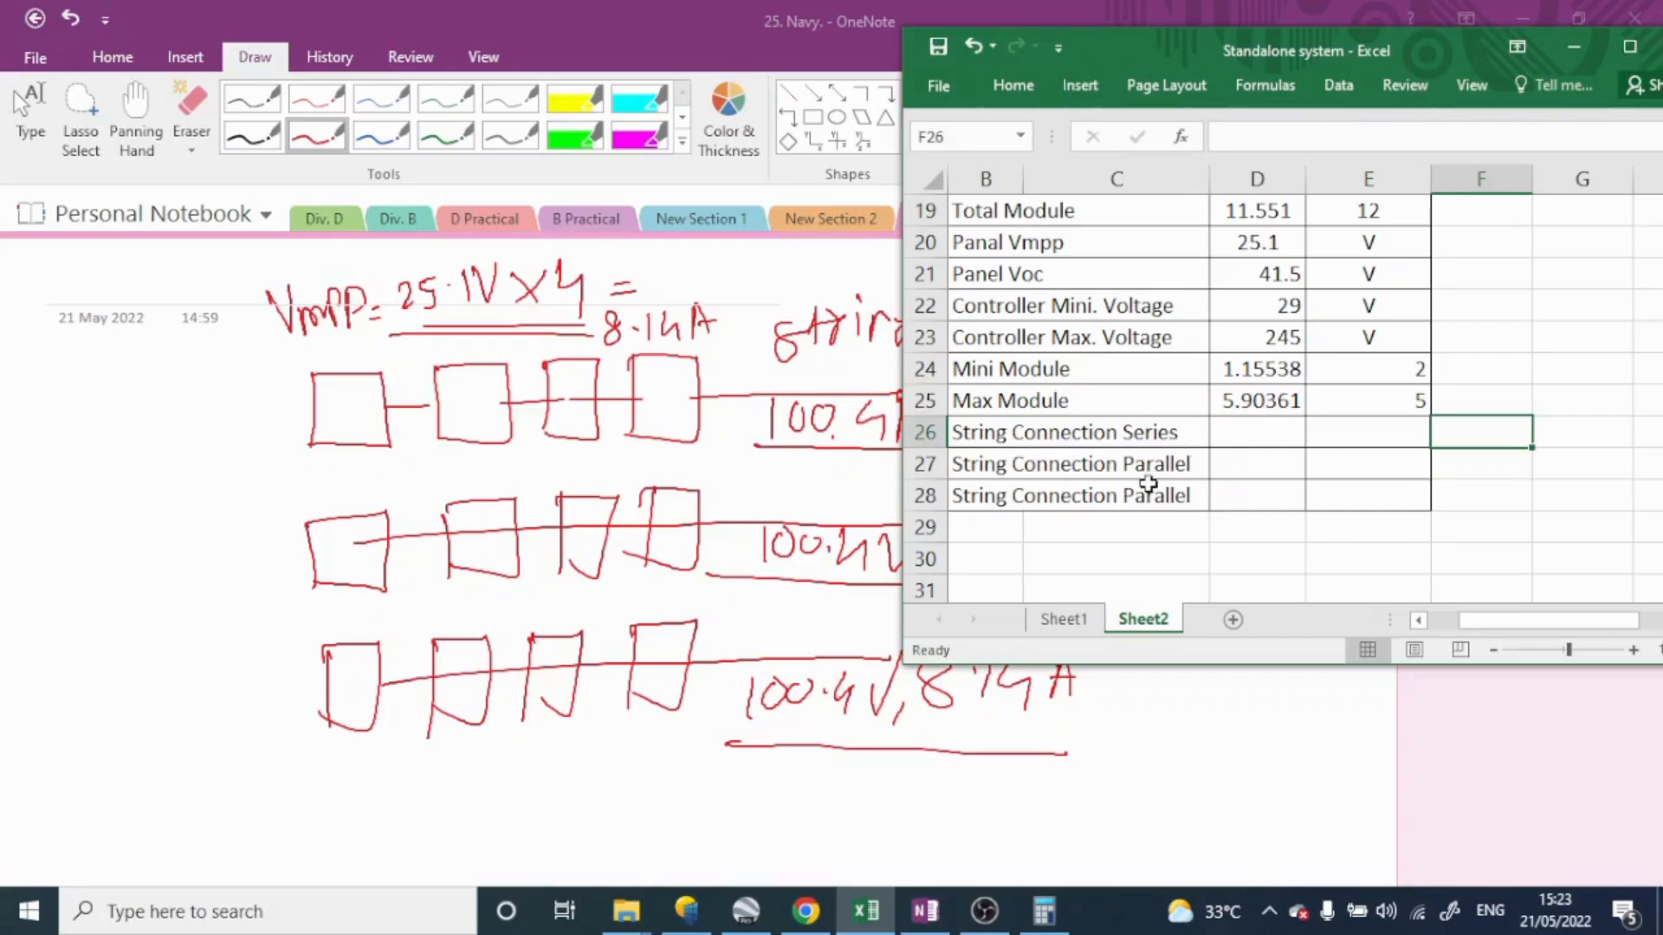
click(1237, 438)
text(4)
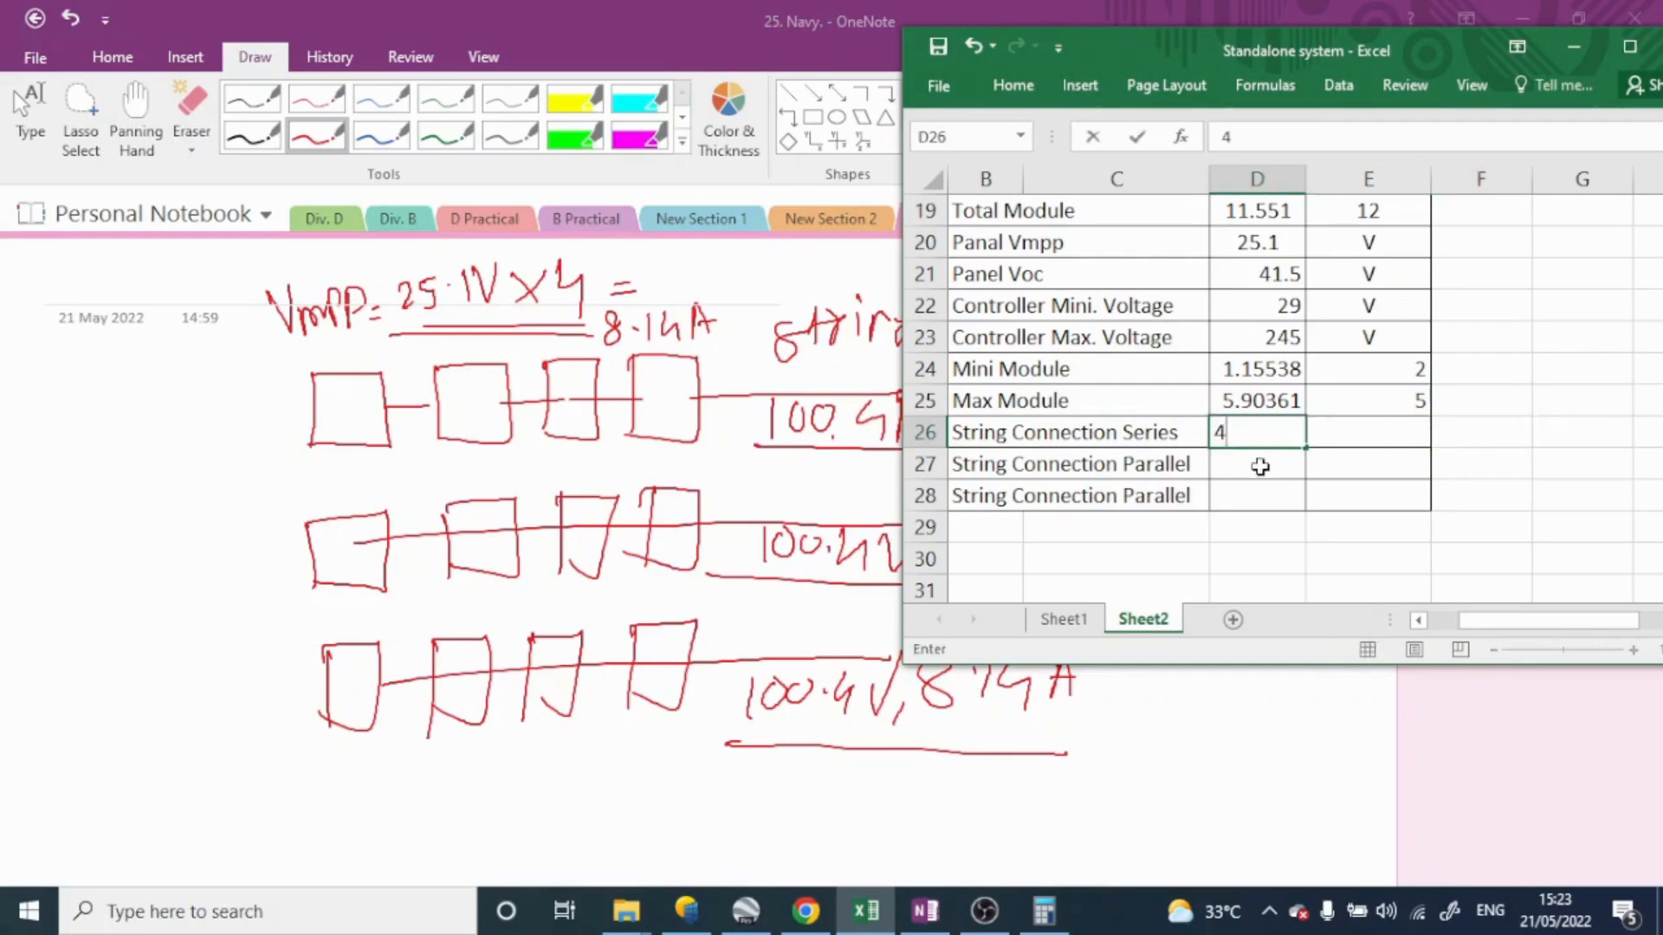
click(1260, 467)
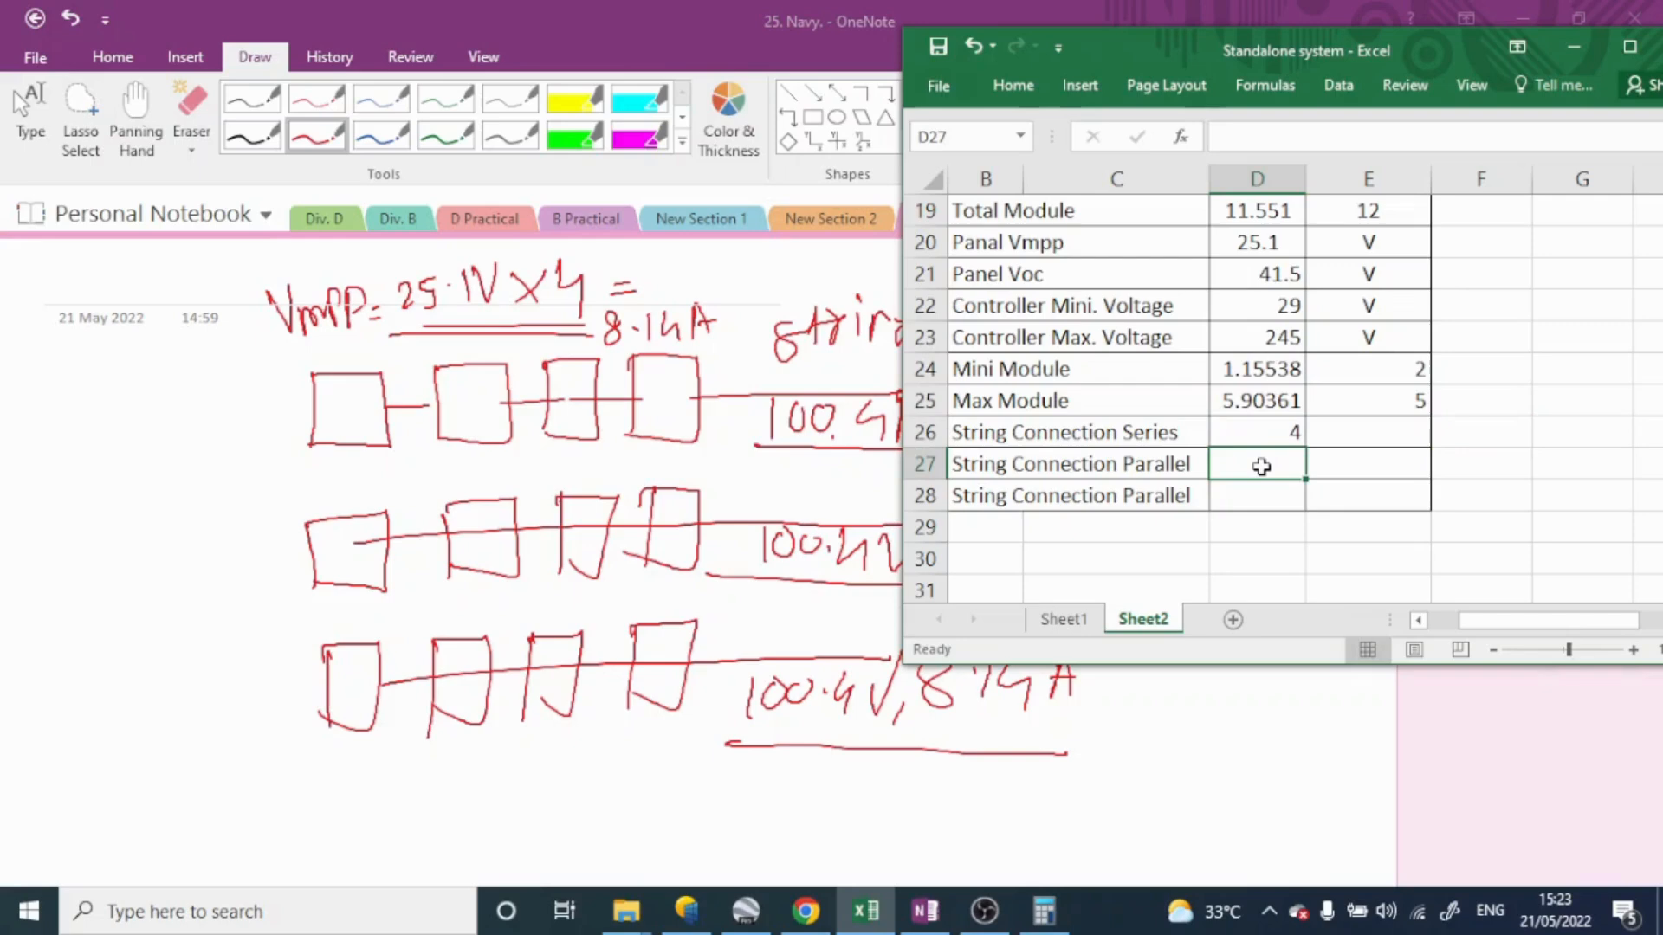
text(3)
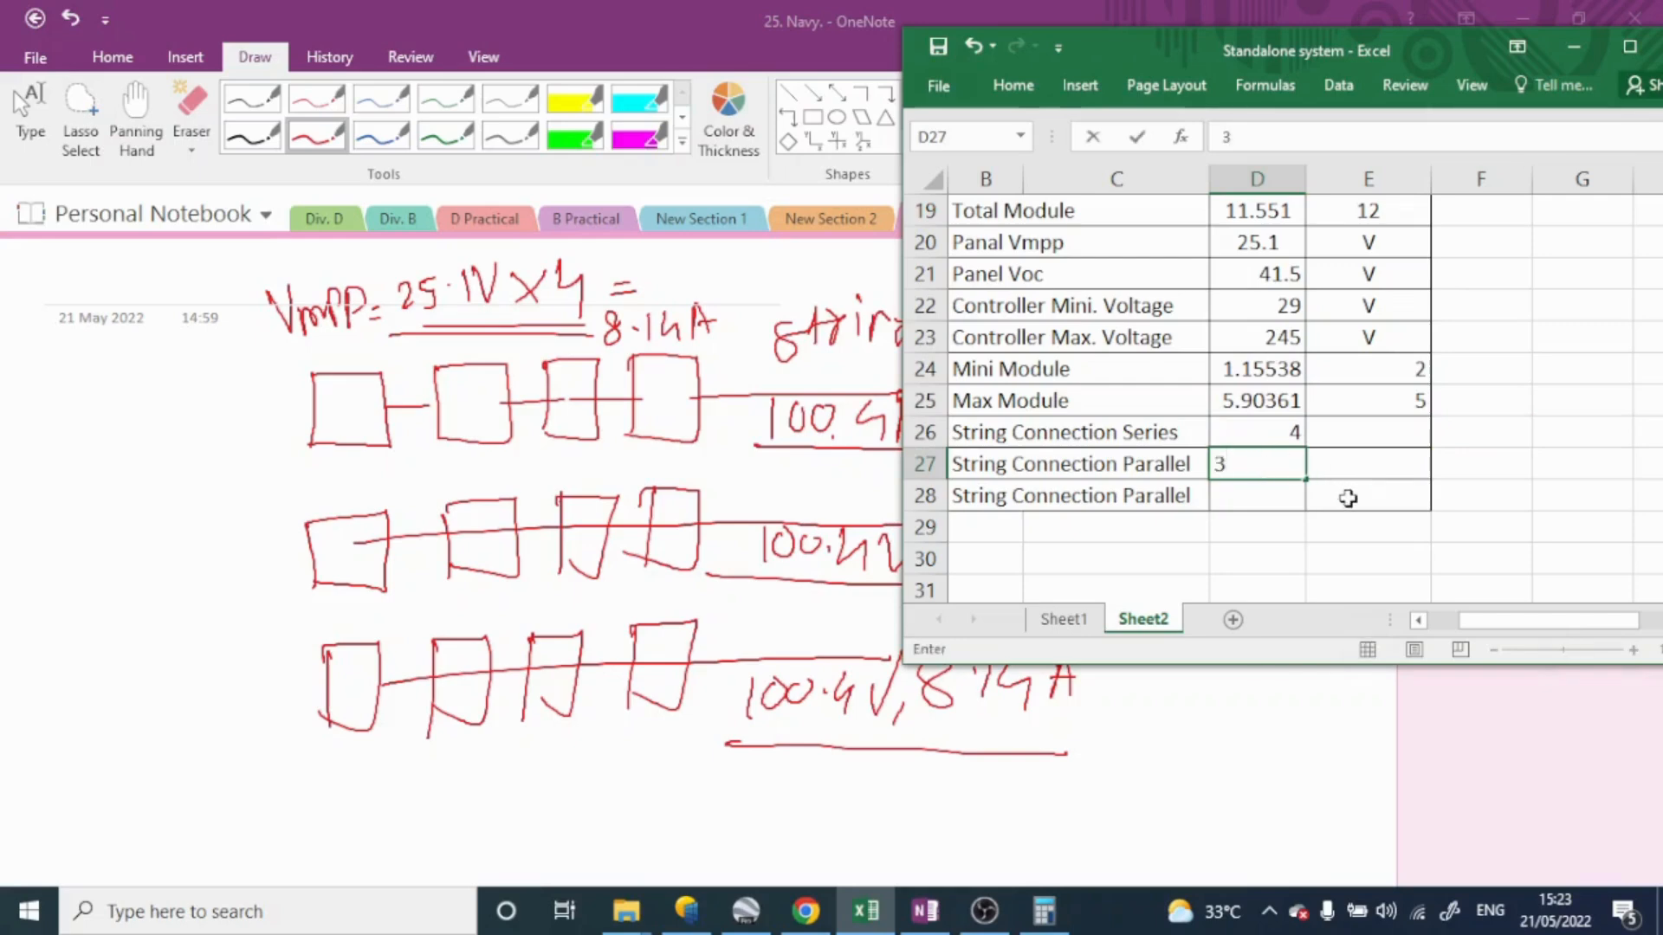
click(1407, 476)
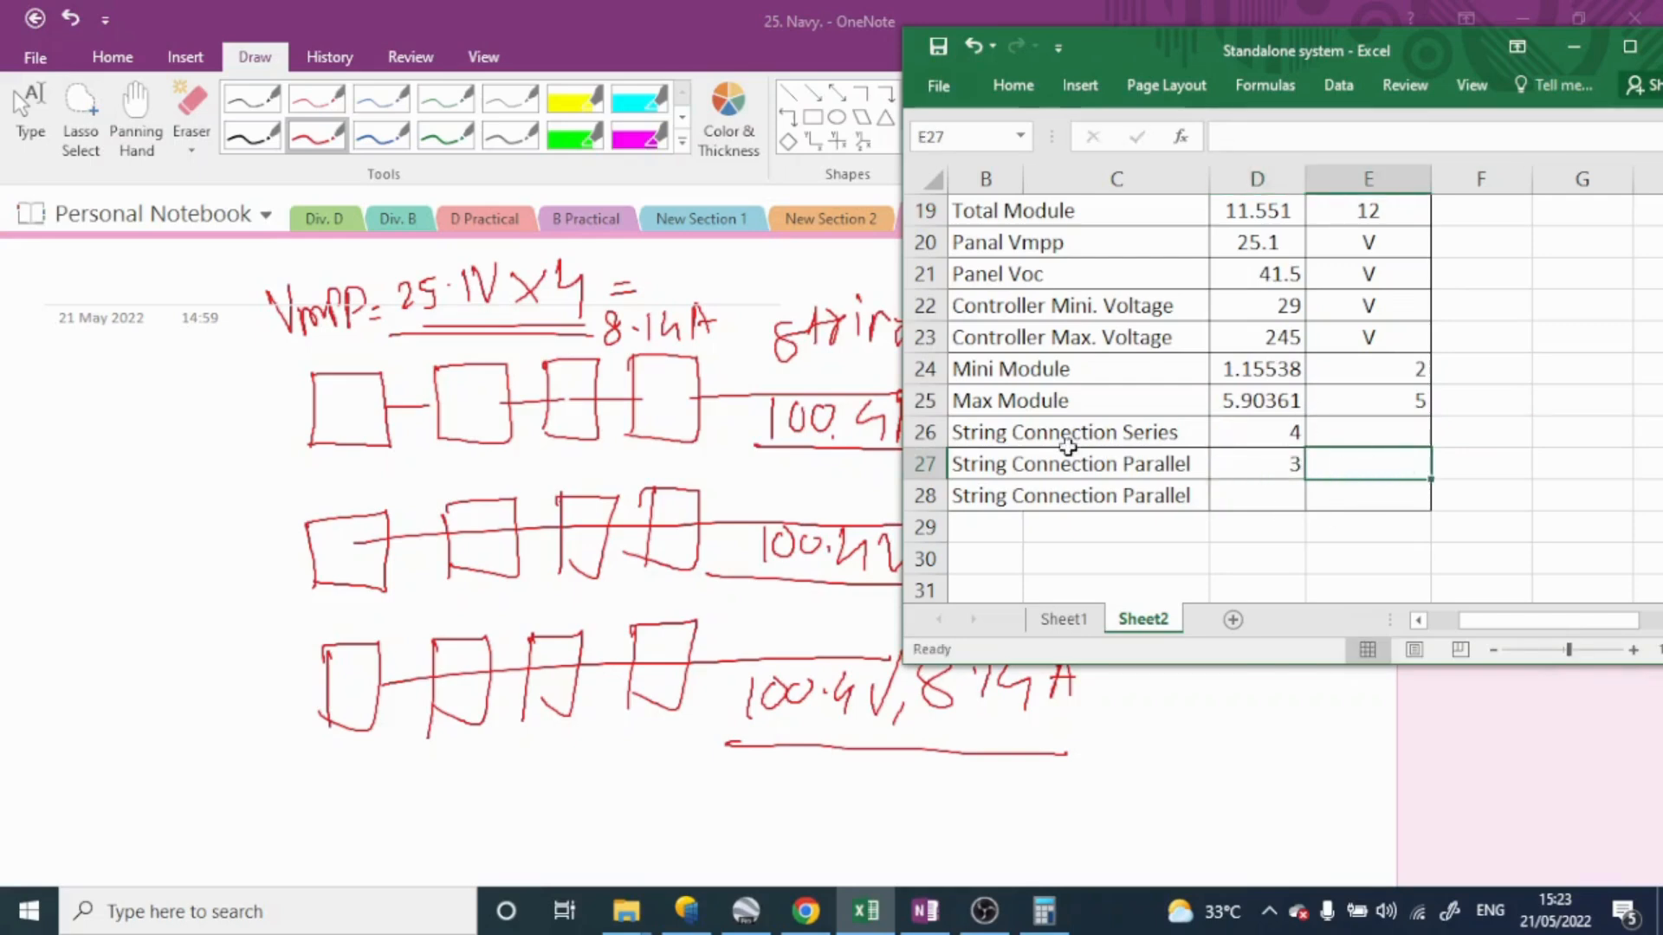
Step: Review the sizing rows in Sheet2 and switch to PVsyst to compare them with the PV array design
scroll(1282, 461, up, 2)
scroll(1282, 460, down, 2)
click(686, 911)
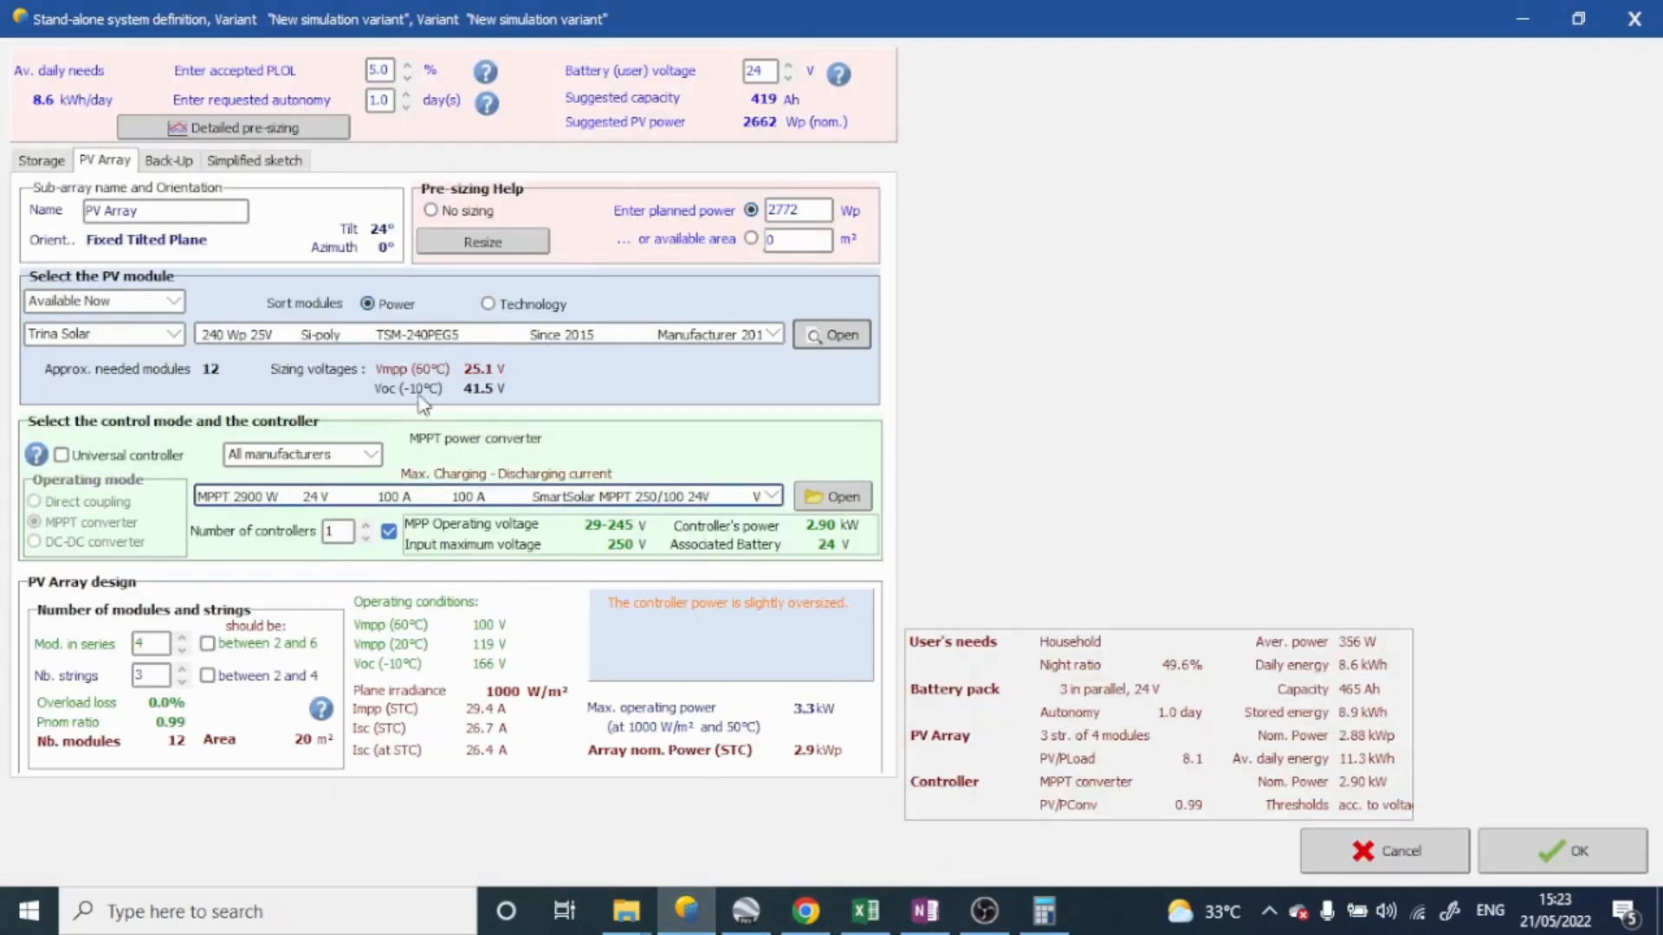